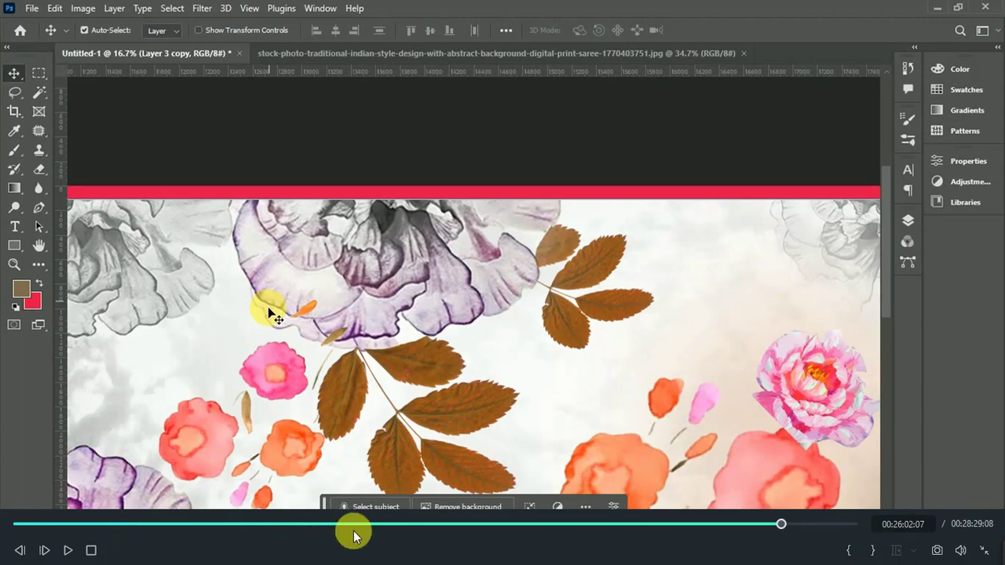
# Step: Bring the Photoshop window with the floral saree photo forward, then open File Explorer
pyautogui.moveTo(785, 531); pyautogui.dragTo(4, 494)
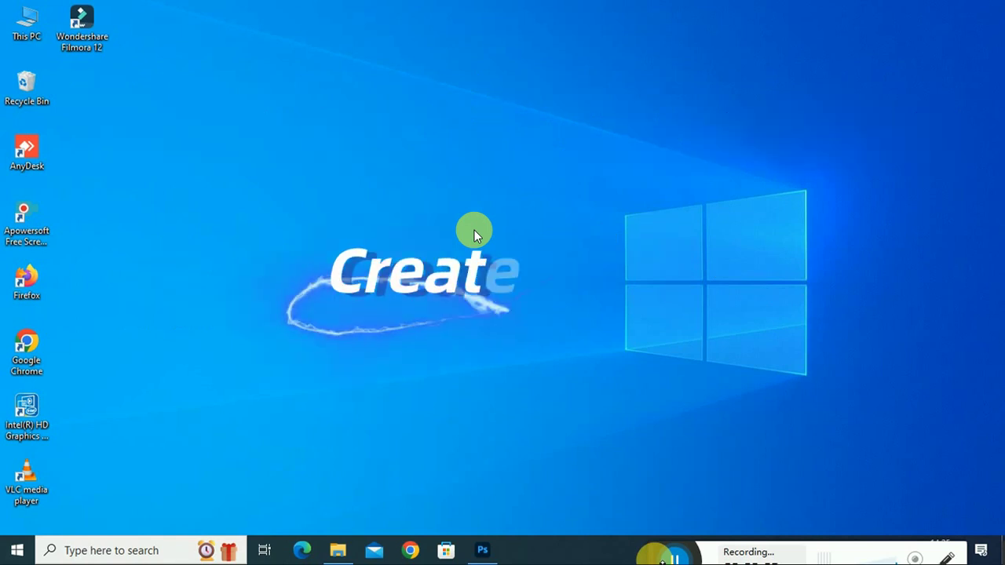
pyautogui.click(486, 551)
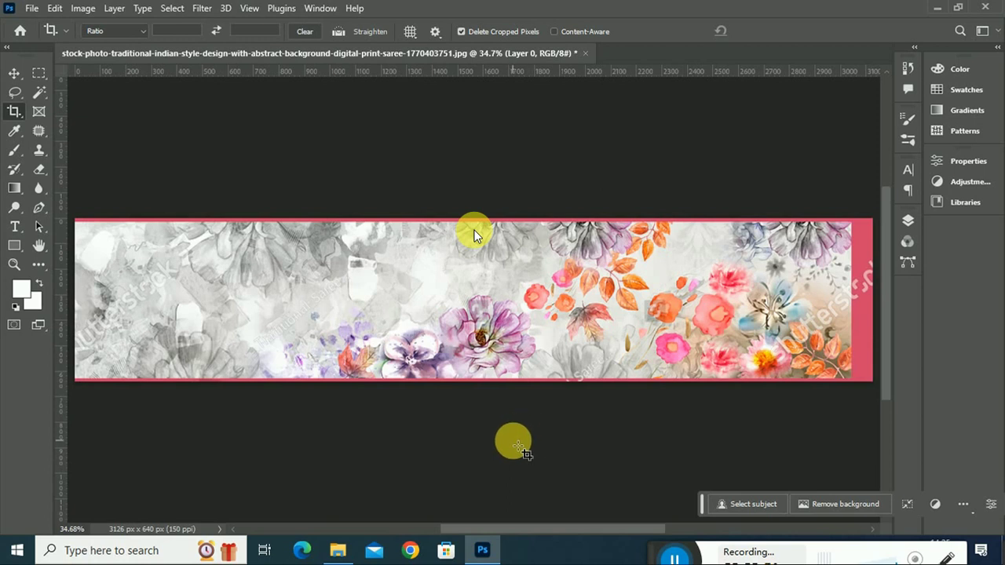
pyautogui.press('super+e')
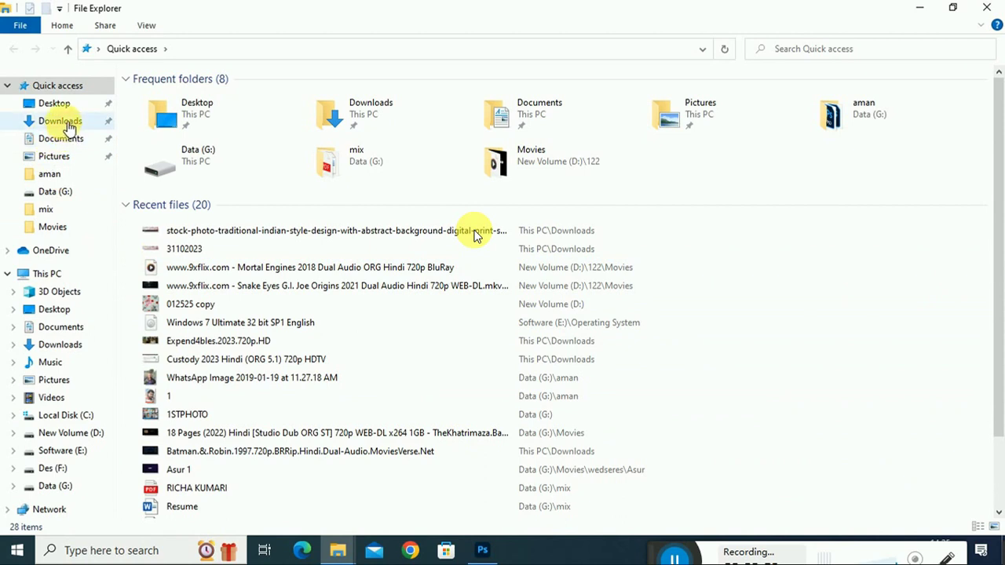
# Step: Browse through the downloaded images in the Downloads folder
pyautogui.click(60, 122)
pyautogui.scroll(-3, 454, 381)
pyautogui.scroll(-2, 454, 381)
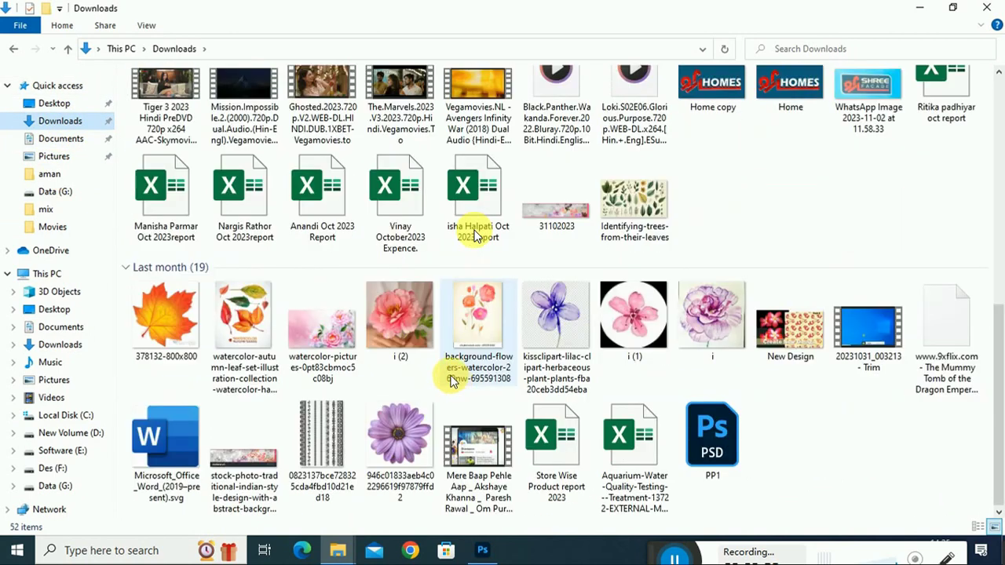
pyautogui.press('Right')
pyautogui.press('Right')
pyautogui.press('Right')
pyautogui.press('Right')
pyautogui.press('Right')
pyautogui.press('Right')
pyautogui.press('Right')
pyautogui.press('Right')
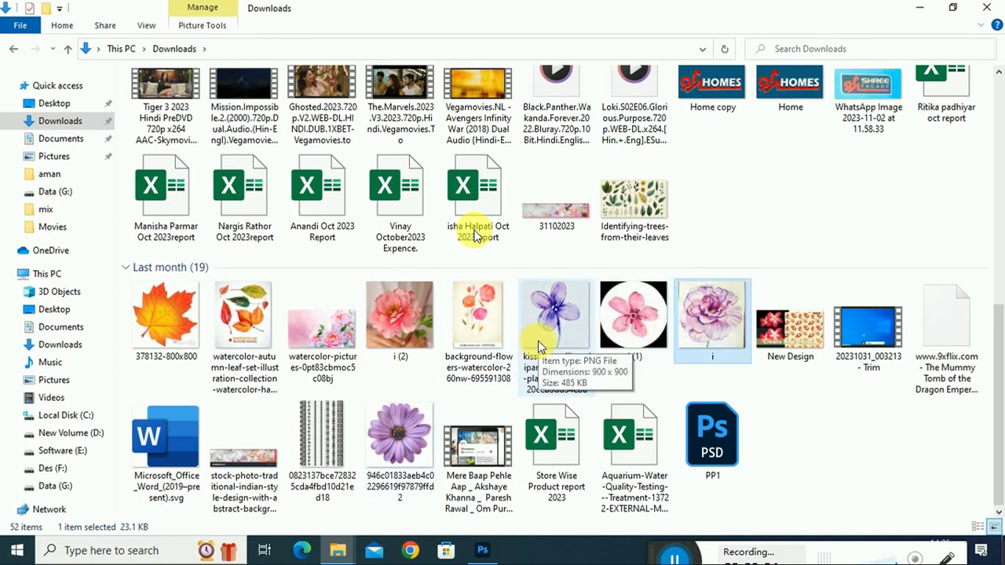
pyautogui.click(482, 550)
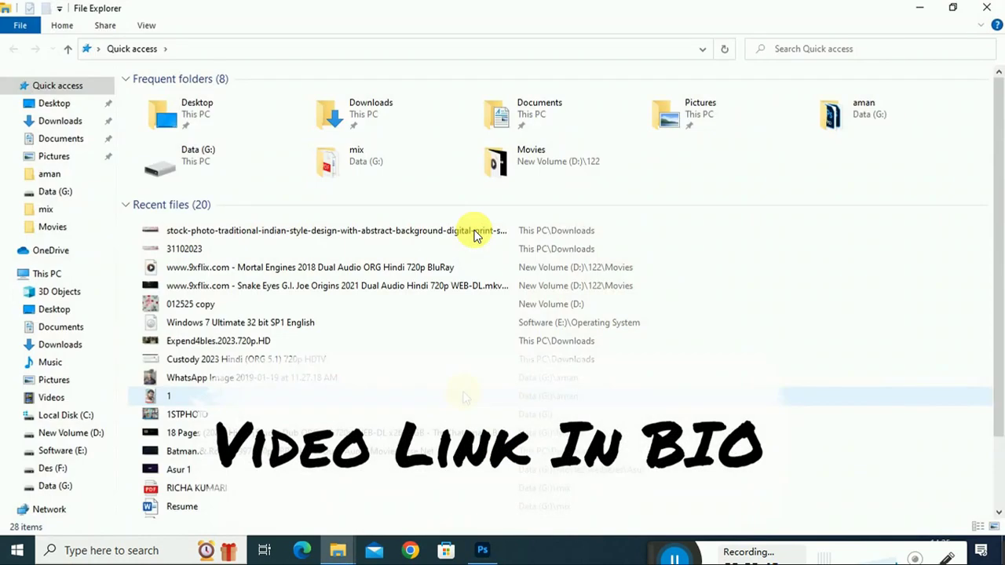
# Step: Go through Des (F:) to New Volume (D:) and select the saree copy image
pyautogui.click(51, 468)
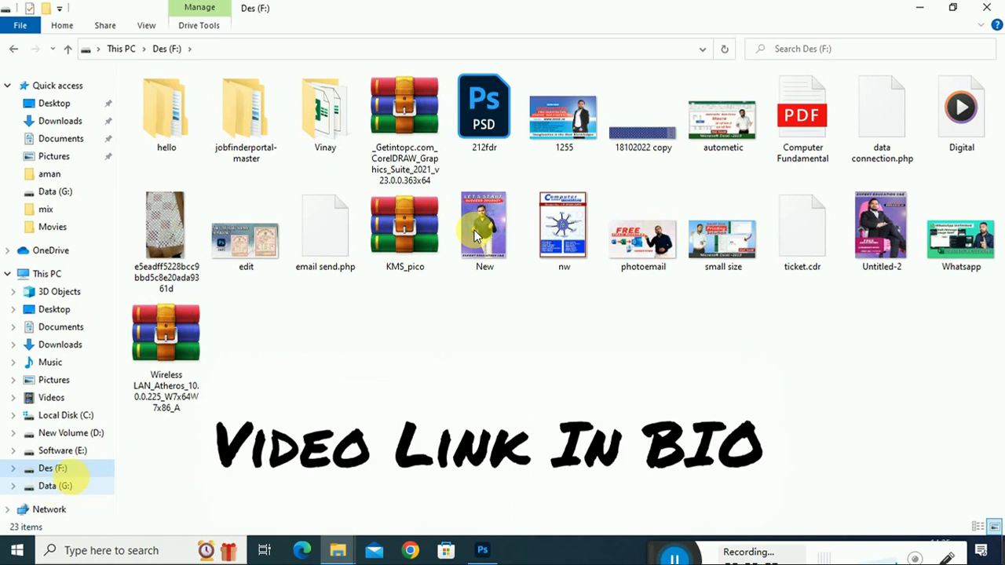
pyautogui.click(86, 434)
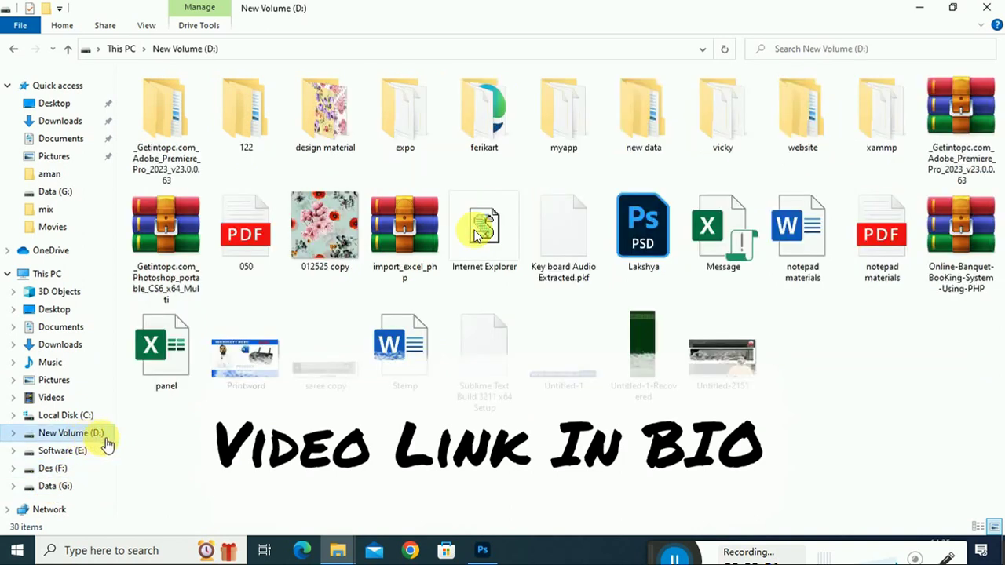
pyautogui.click(329, 383)
# Step: View the saree copy measurement diagram in Photos, then return to Photoshop
pyautogui.doubleClick(329, 382)
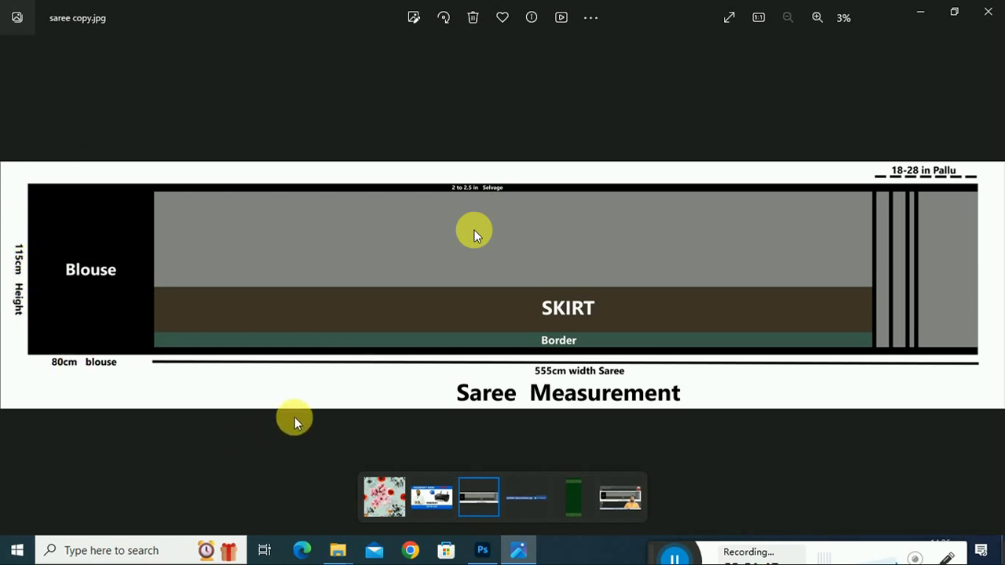
pyautogui.click(483, 552)
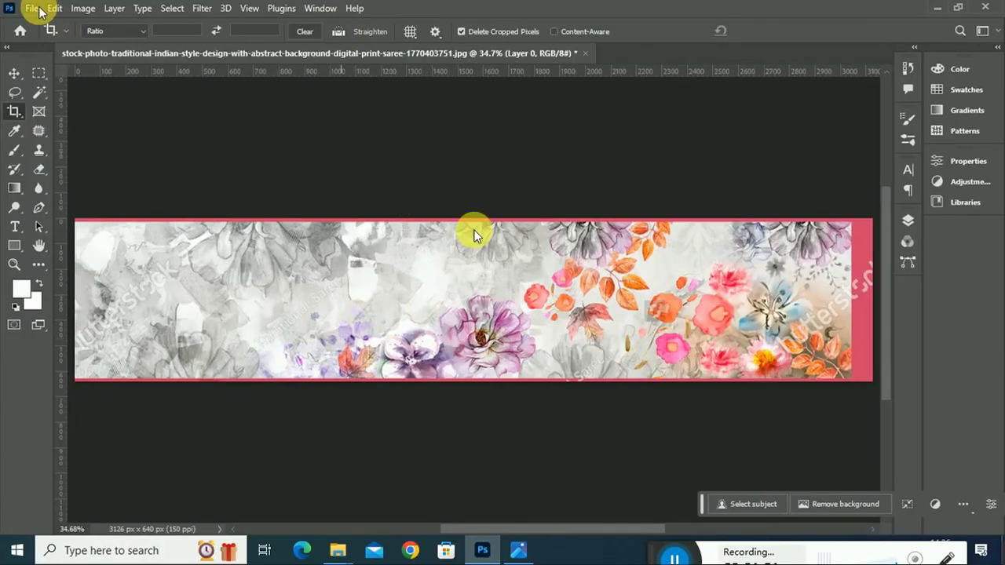
# Step: Create a new document 555 cm wide, 115 cm high, at 96 ppi
pyautogui.click(32, 9)
pyautogui.click(72, 26)
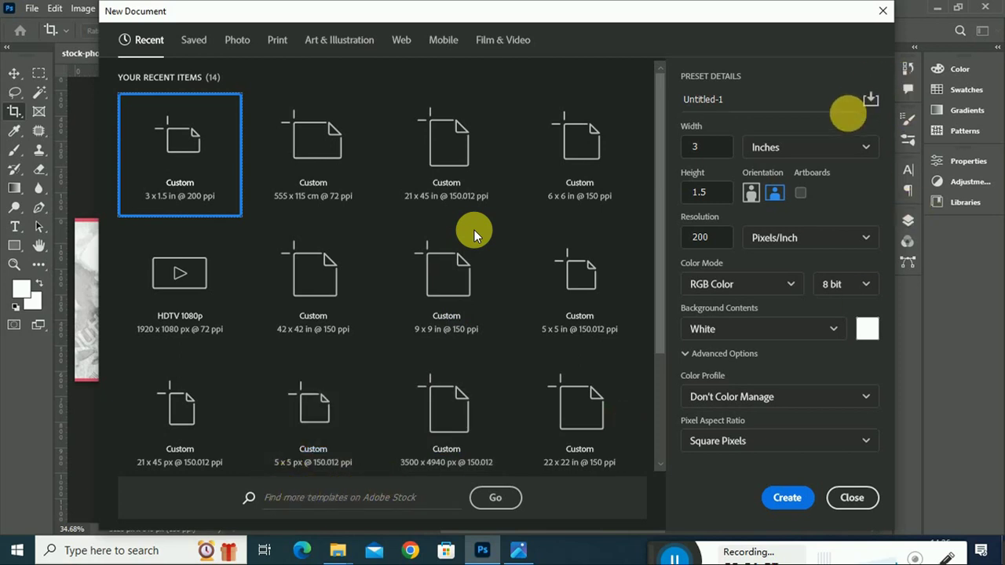
pyautogui.click(848, 146)
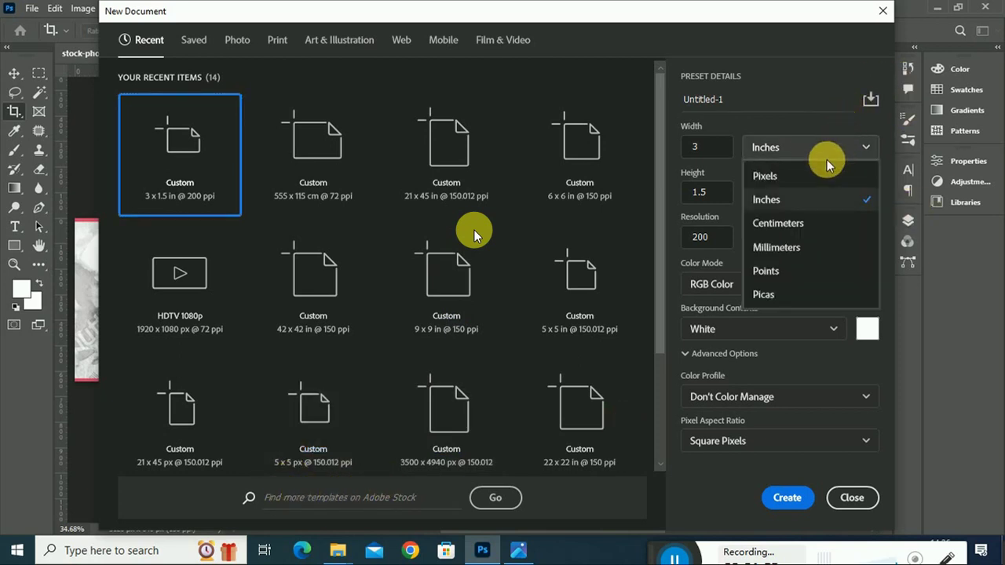
pyautogui.click(796, 225)
pyautogui.click(703, 147)
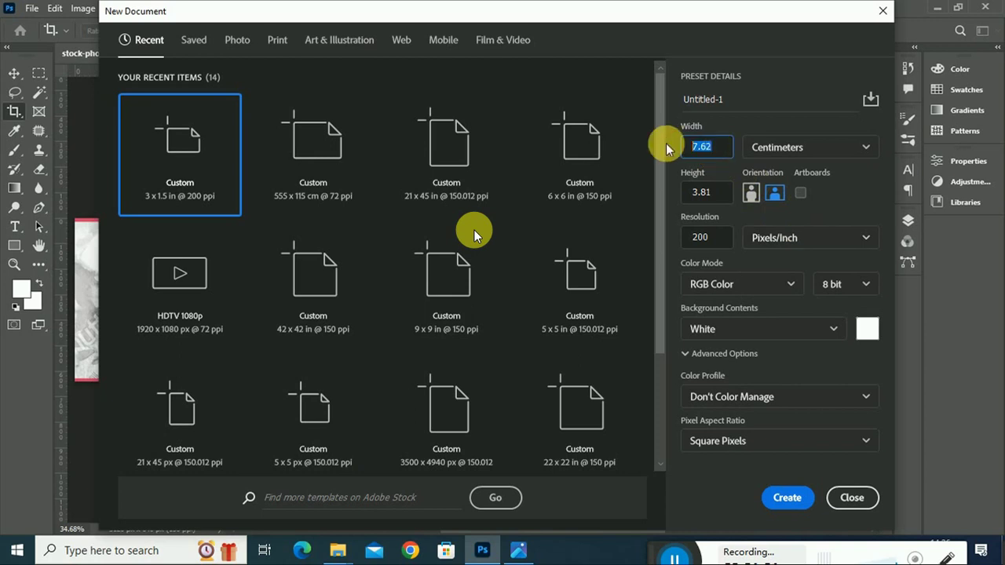
pyautogui.write('555')
pyautogui.click(711, 193)
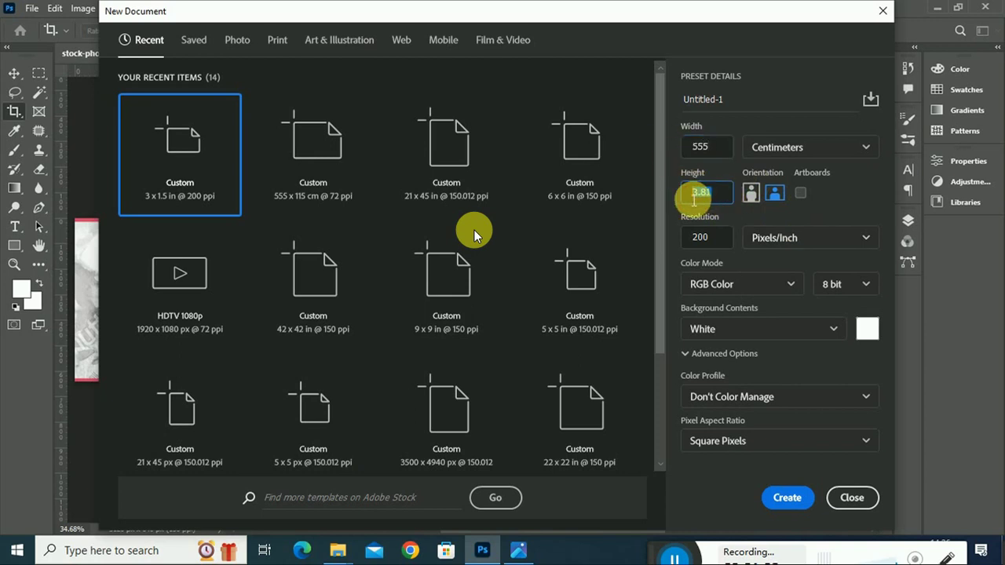
pyautogui.write('115')
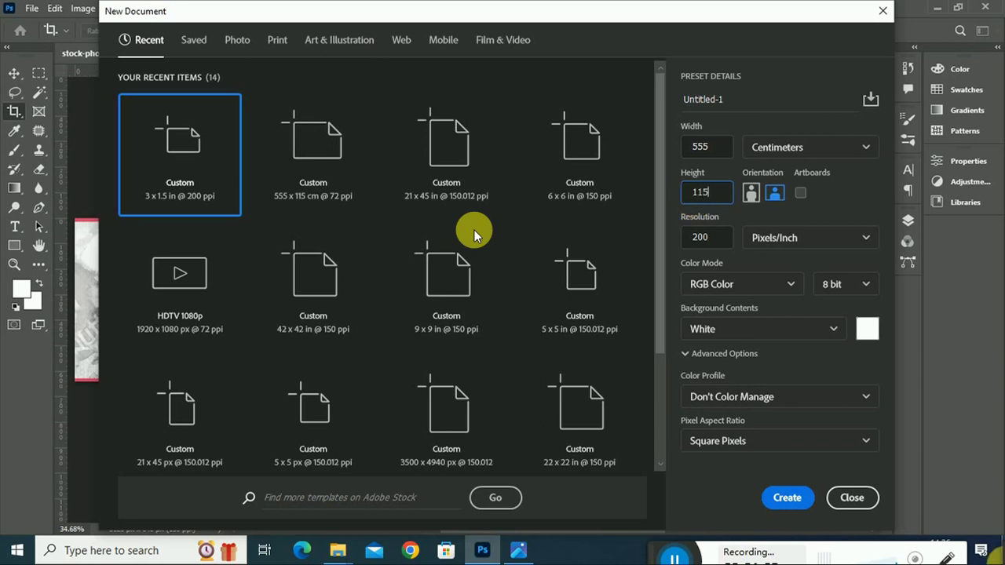
pyautogui.click(691, 235)
pyautogui.moveTo(720, 239); pyautogui.dragTo(691, 239)
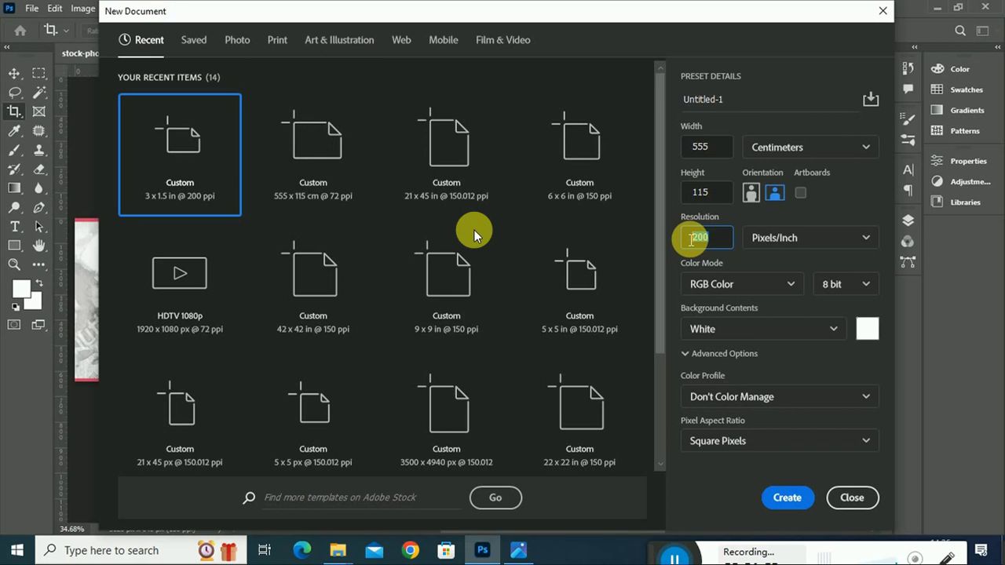
pyautogui.write('96')
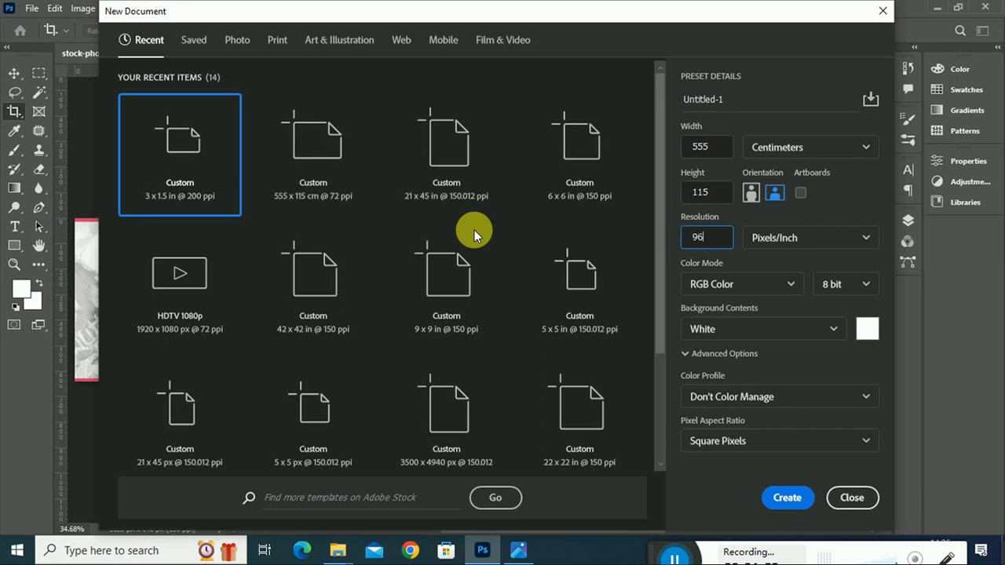
pyautogui.click(691, 240)
pyautogui.click(789, 495)
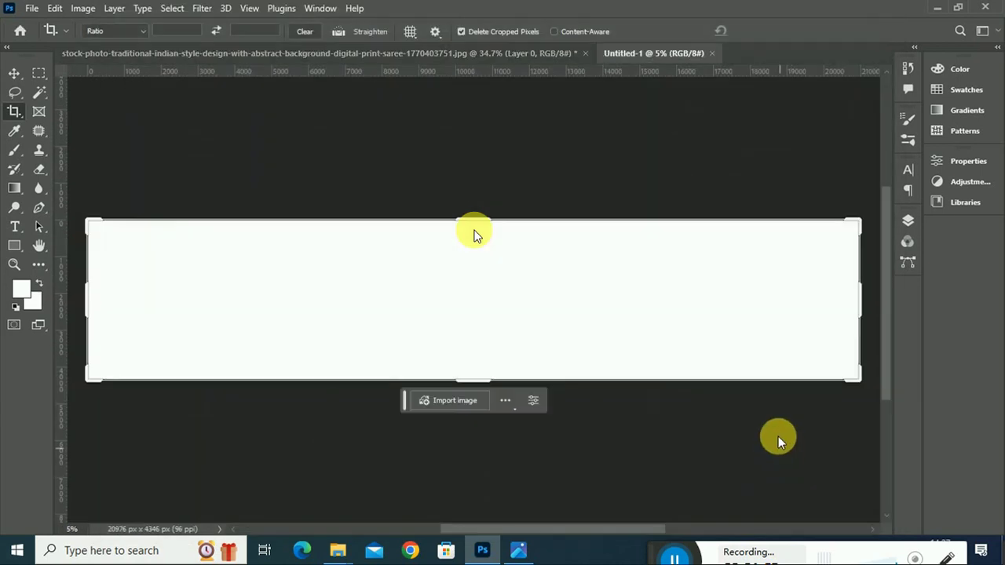
# Step: Move the floral saree photo into Untitled-1 as Layer 1 and stretch it across the canvas
pyautogui.click(16, 71)
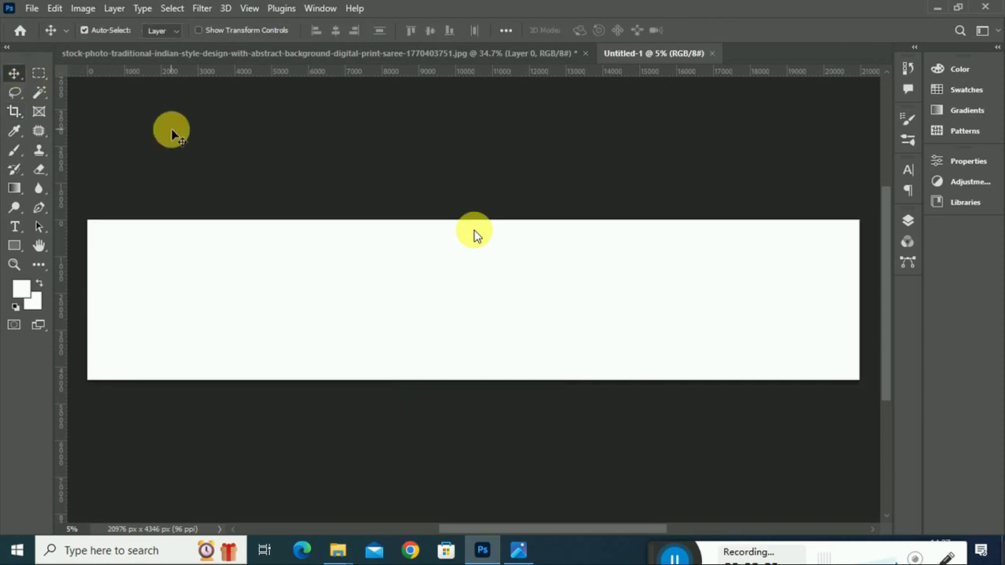
pyautogui.click(252, 57)
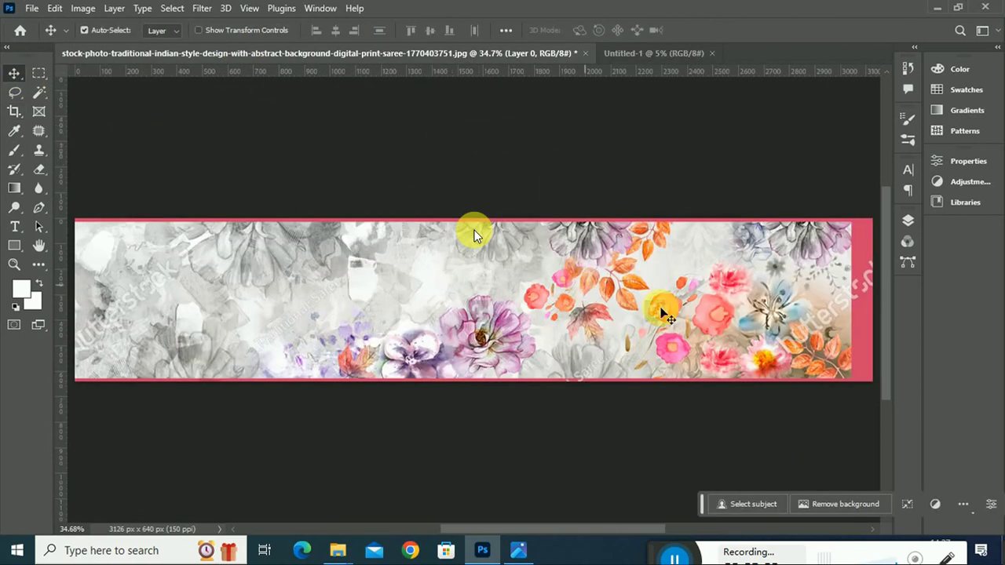
pyautogui.moveTo(883, 224); pyautogui.dragTo(600, 181)
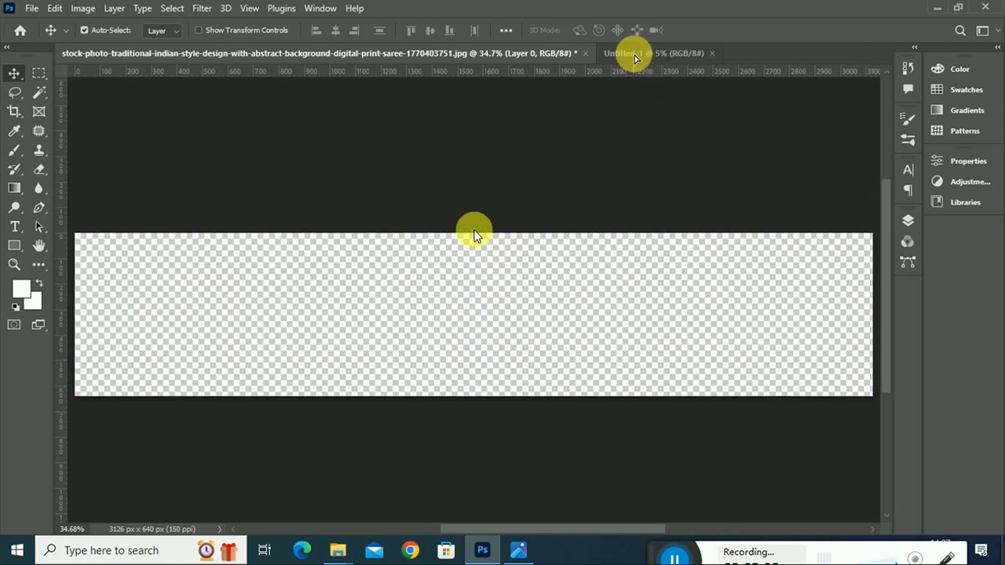
pyautogui.moveTo(600, 181)
pyautogui.mouseDown()
pyautogui.moveTo(597, 282)
pyautogui.moveTo(517, 285)
pyautogui.moveTo(136, 231)
pyautogui.moveTo(856, 383)
pyautogui.mouseUp()
pyautogui.hotkey('ctrl', 't')
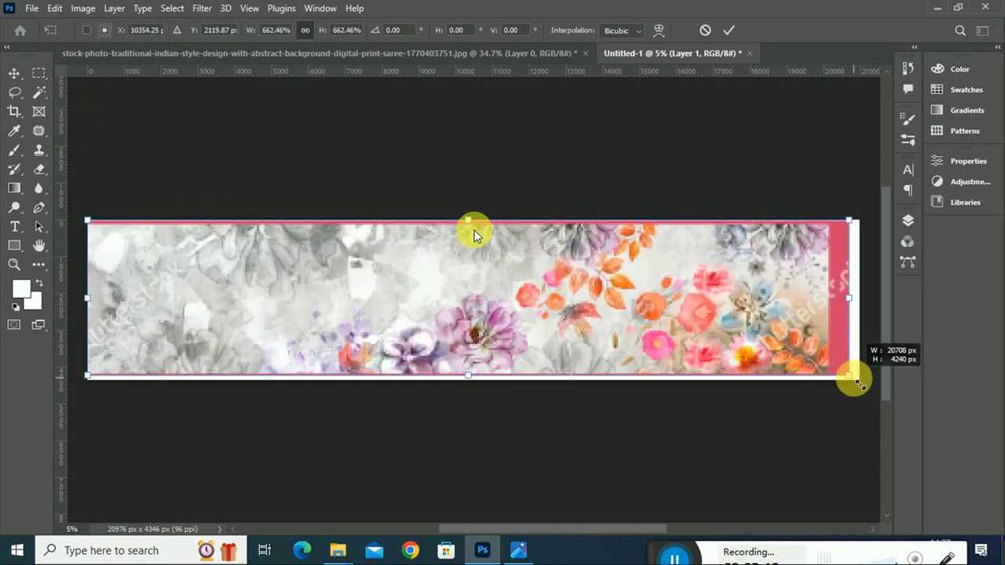
pyautogui.moveTo(857, 382); pyautogui.dragTo(870, 384)
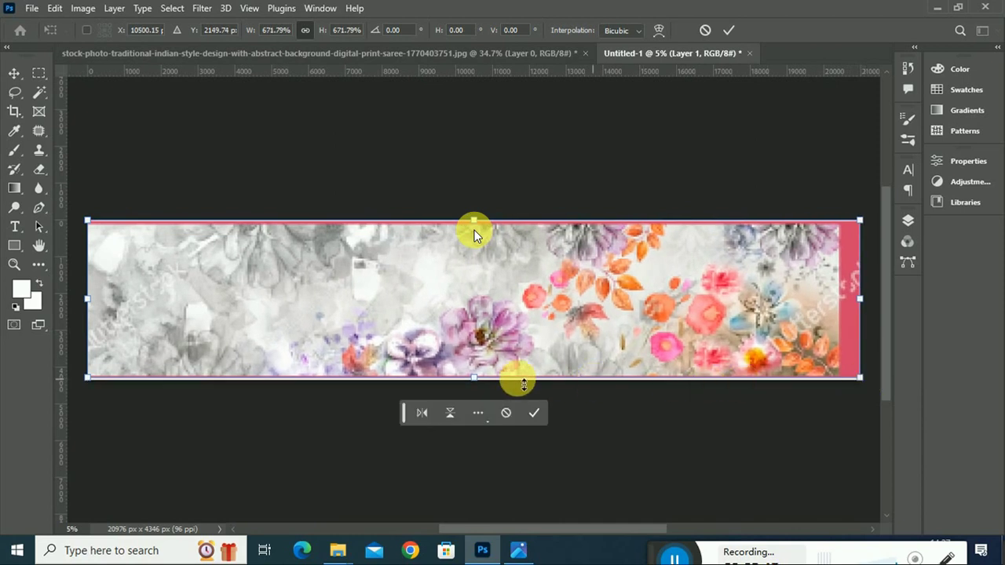
pyautogui.moveTo(478, 382); pyautogui.dragTo(490, 380)
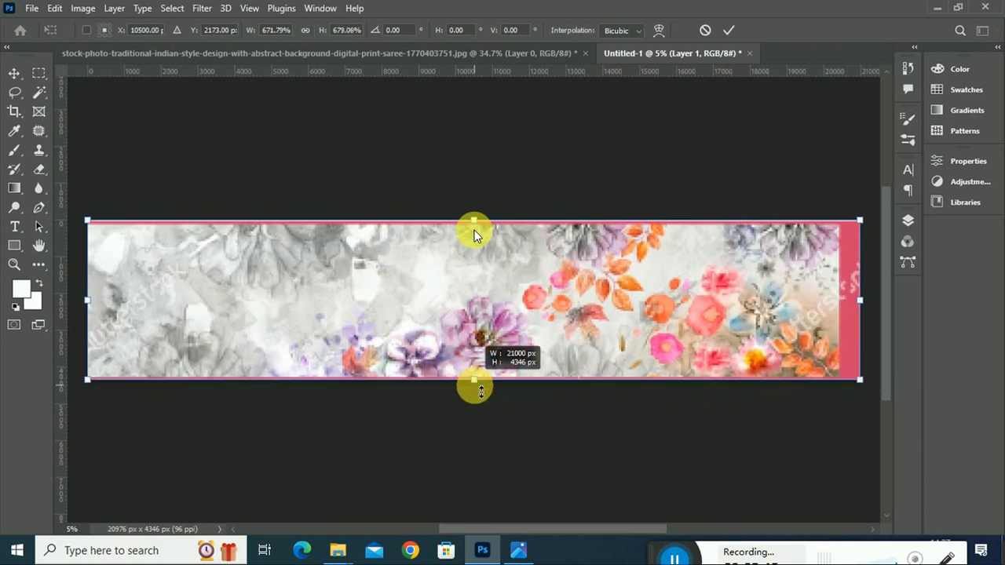
pyautogui.press('Return')
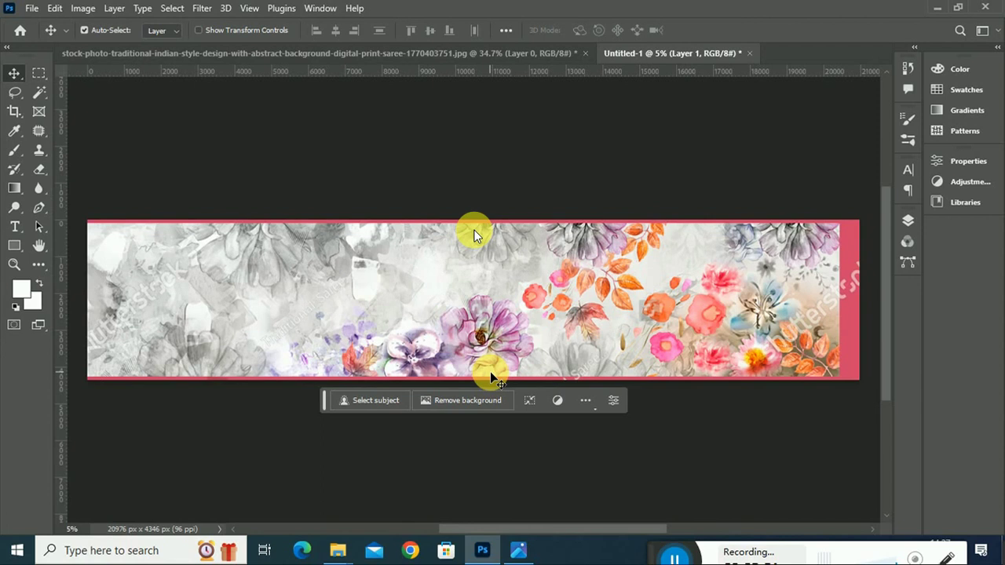
# Step: Create Layer 2 above the floral Layer 1 from the Layers panel
pyautogui.click(907, 221)
pyautogui.click(849, 514)
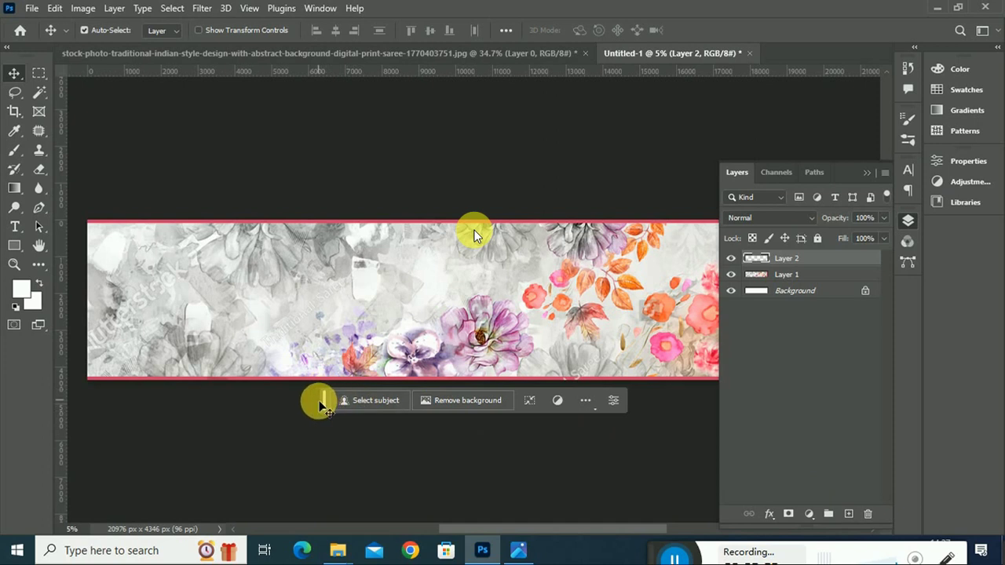
pyautogui.moveTo(321, 403)
pyautogui.mouseDown()
pyautogui.moveTo(382, 460)
pyautogui.moveTo(385, 521)
pyautogui.mouseUp()
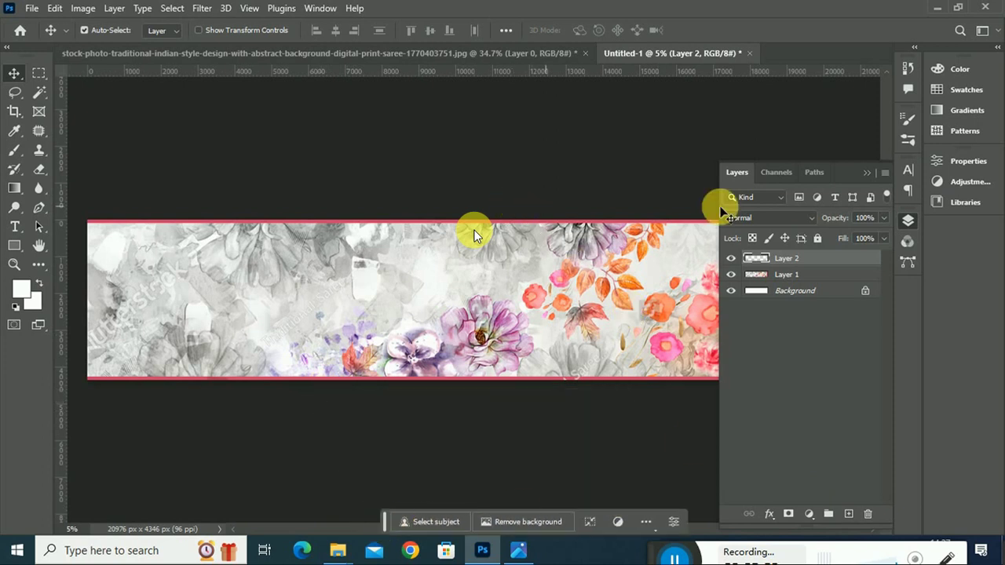
pyautogui.click(867, 174)
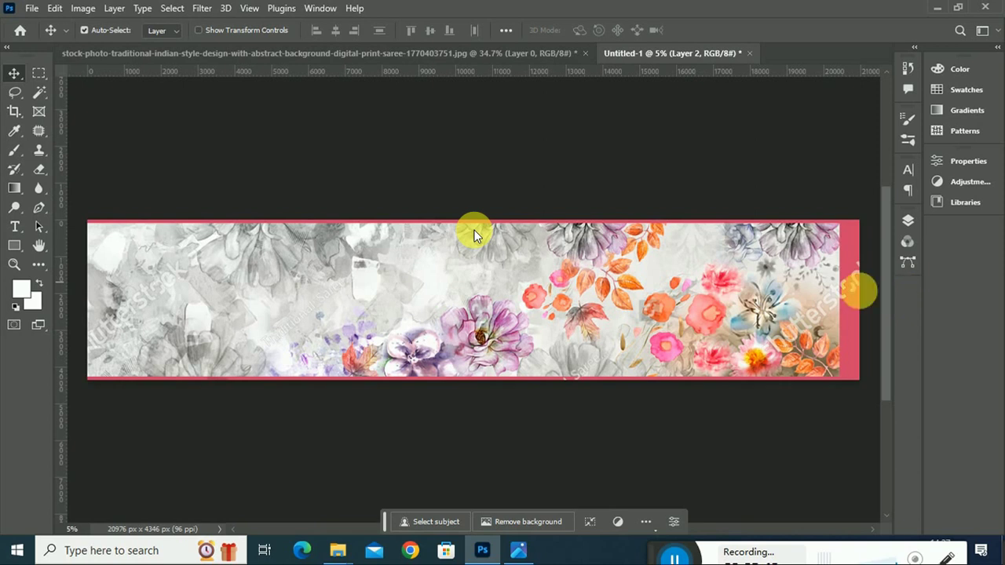
pyautogui.click(39, 73)
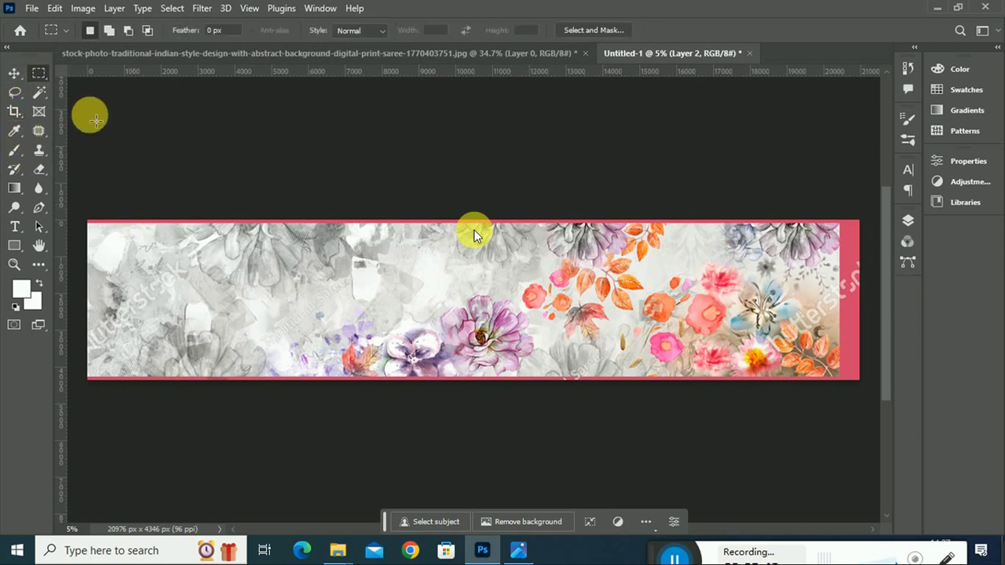
# Step: Place guides at the canvas top and bottom edges and near the right strip's inner edge
pyautogui.hotkey('ctrl', '+')
pyautogui.hotkey('ctrl', '+')
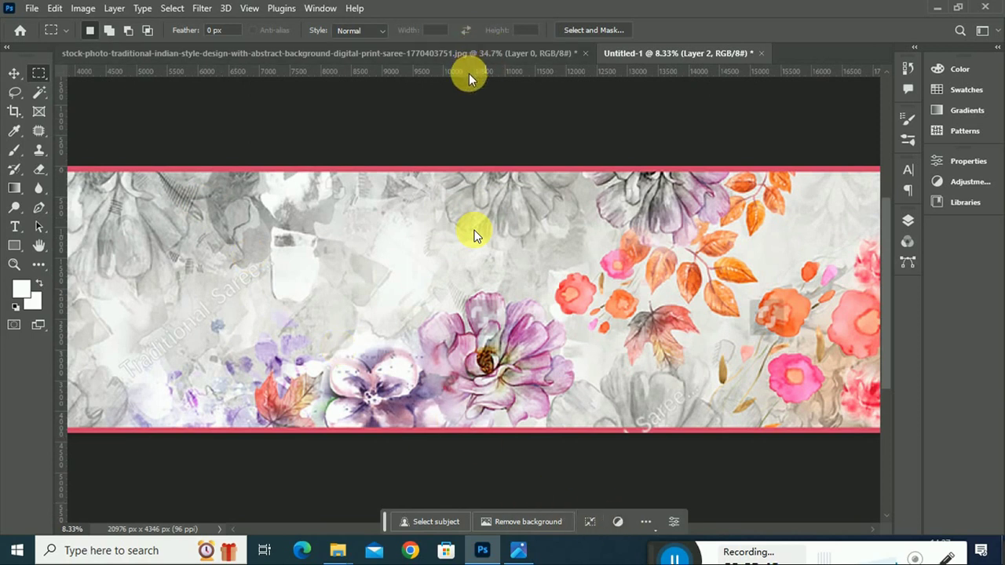
pyautogui.moveTo(469, 73); pyautogui.dragTo(481, 122)
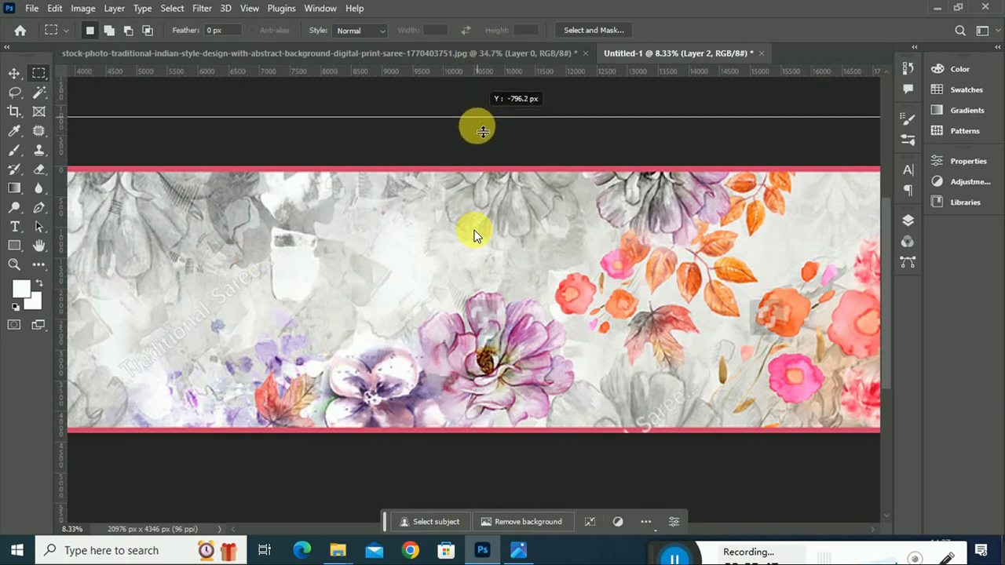
pyautogui.moveTo(484, 124); pyautogui.dragTo(475, 180)
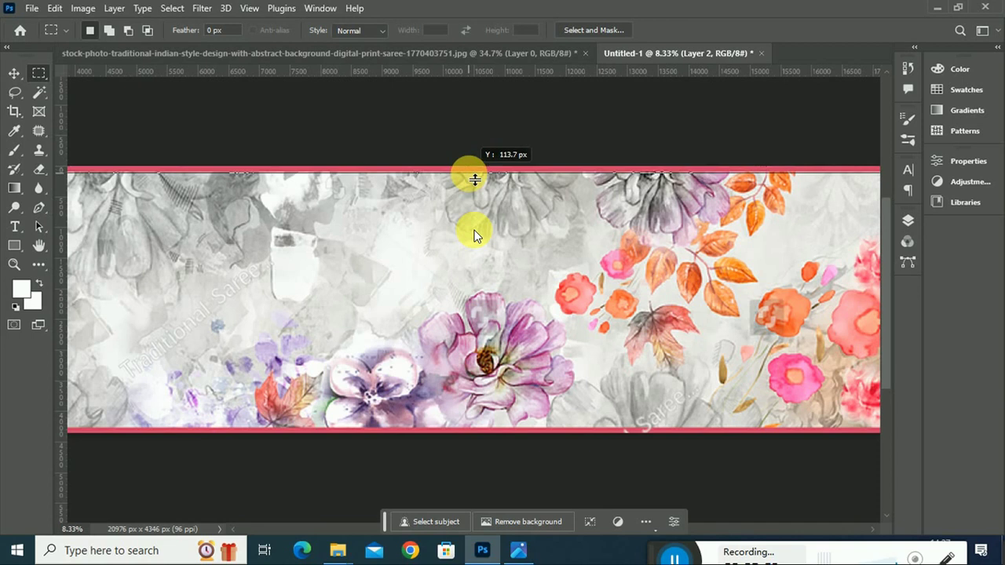
pyautogui.scroll(-3, 475, 235)
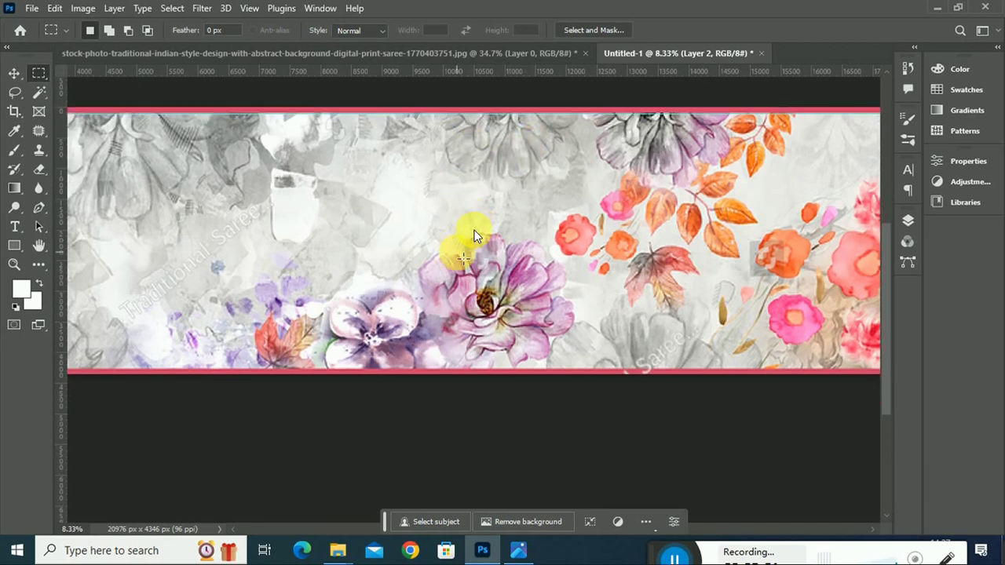
pyautogui.moveTo(459, 70); pyautogui.dragTo(479, 314)
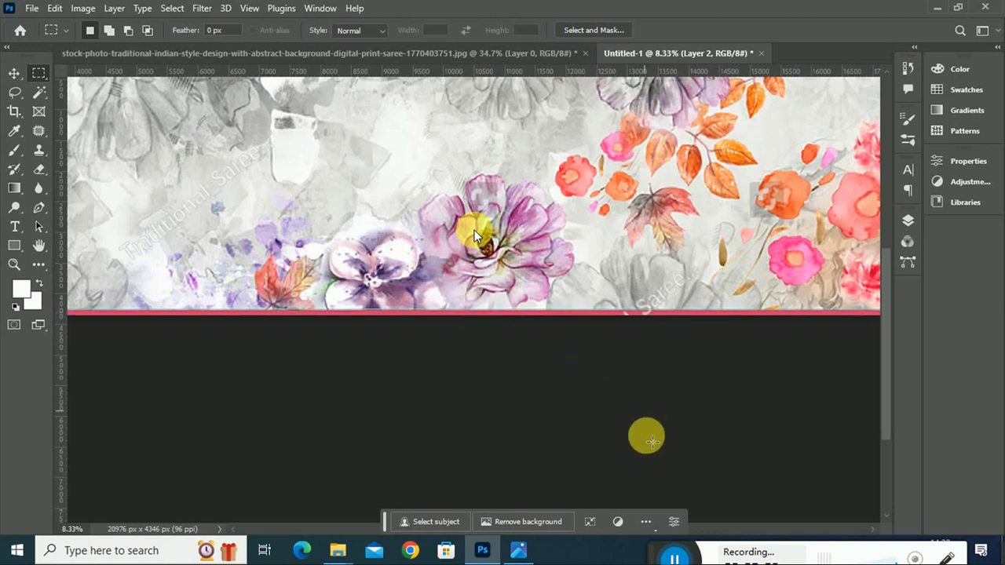
pyautogui.click(598, 526)
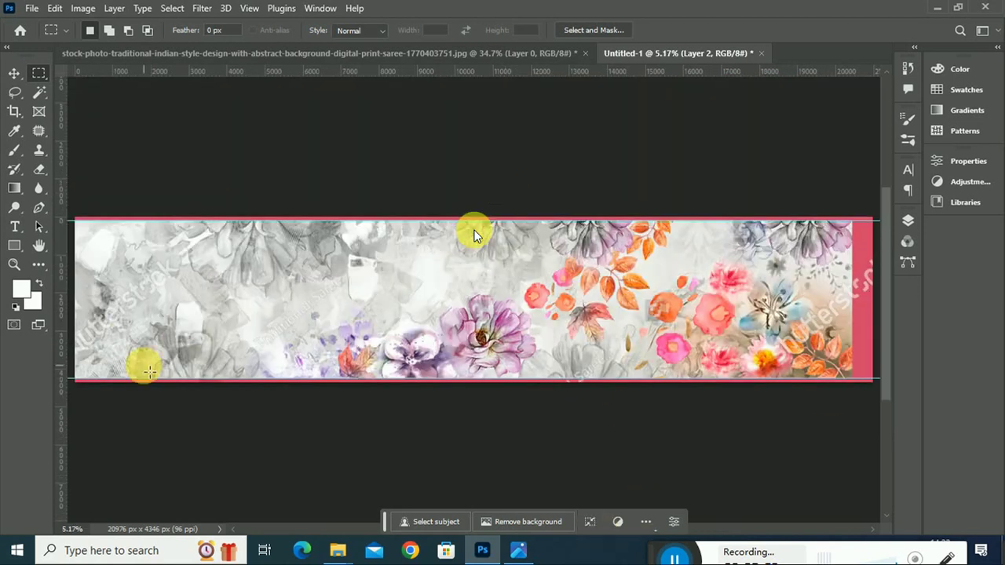
pyautogui.moveTo(60, 338); pyautogui.dragTo(854, 386)
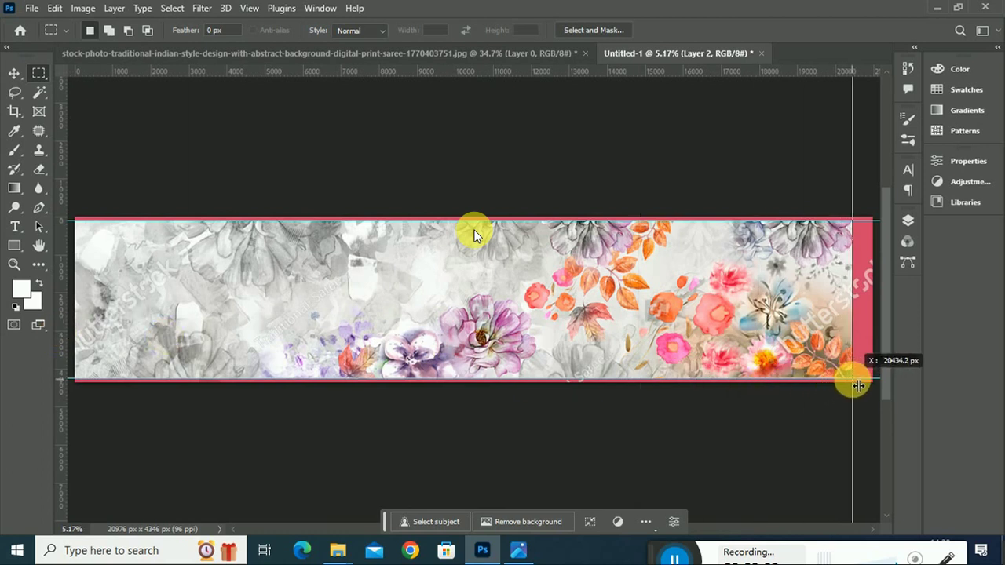
pyautogui.moveTo(855, 386); pyautogui.dragTo(853, 384)
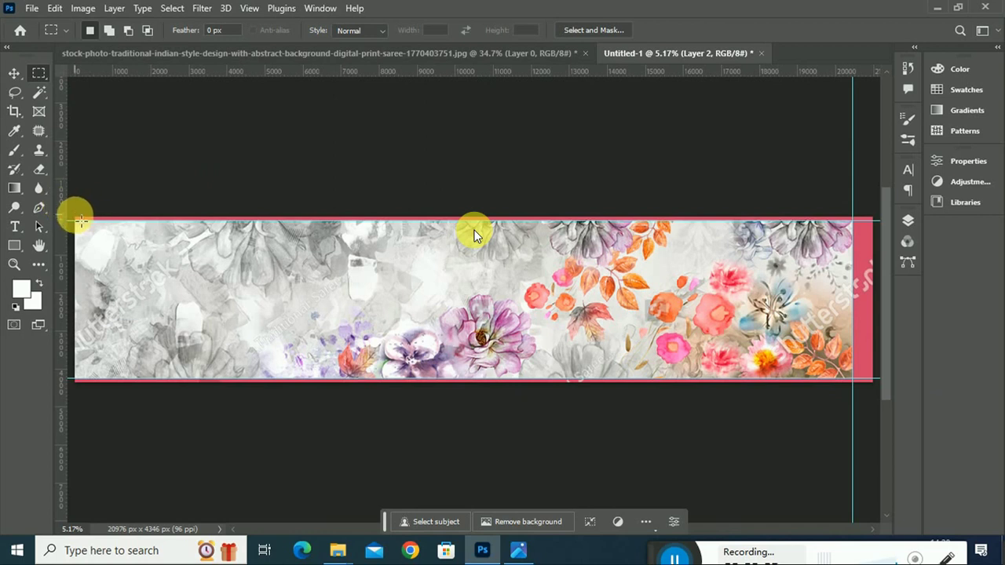
# Step: Marquee-select the pale pink strip at the banner's right end
pyautogui.moveTo(73, 217); pyautogui.dragTo(819, 207)
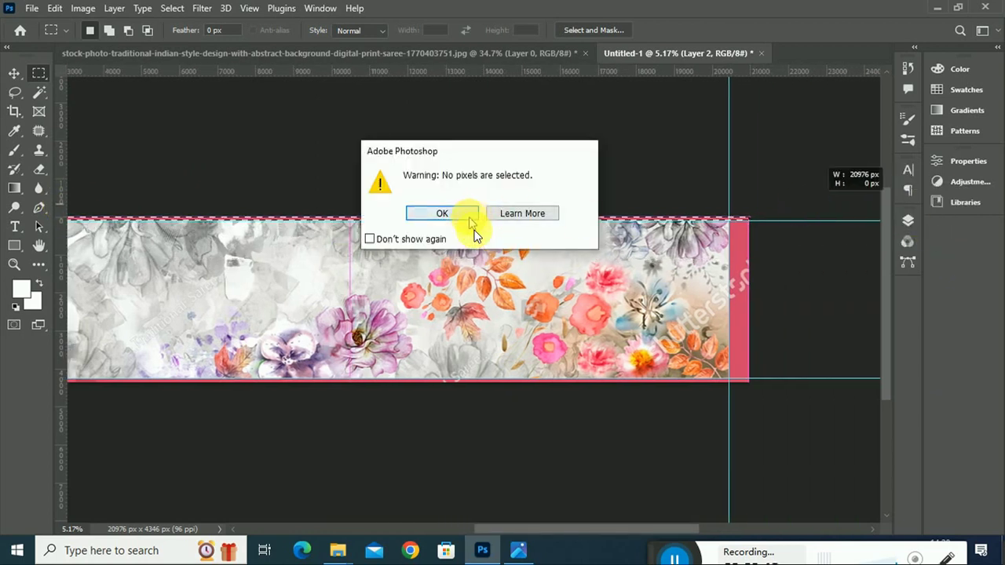
pyautogui.click(471, 217)
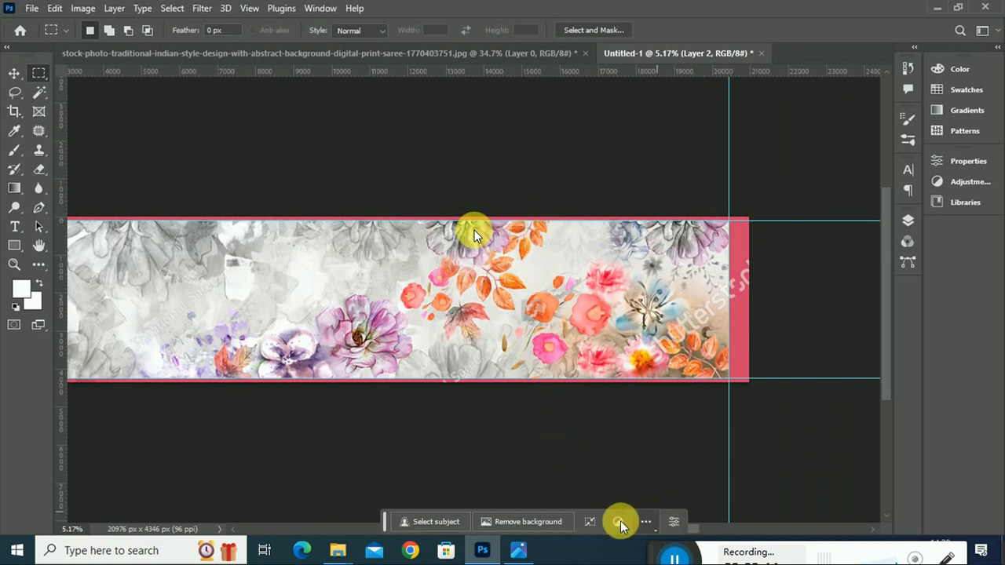
pyautogui.click(908, 221)
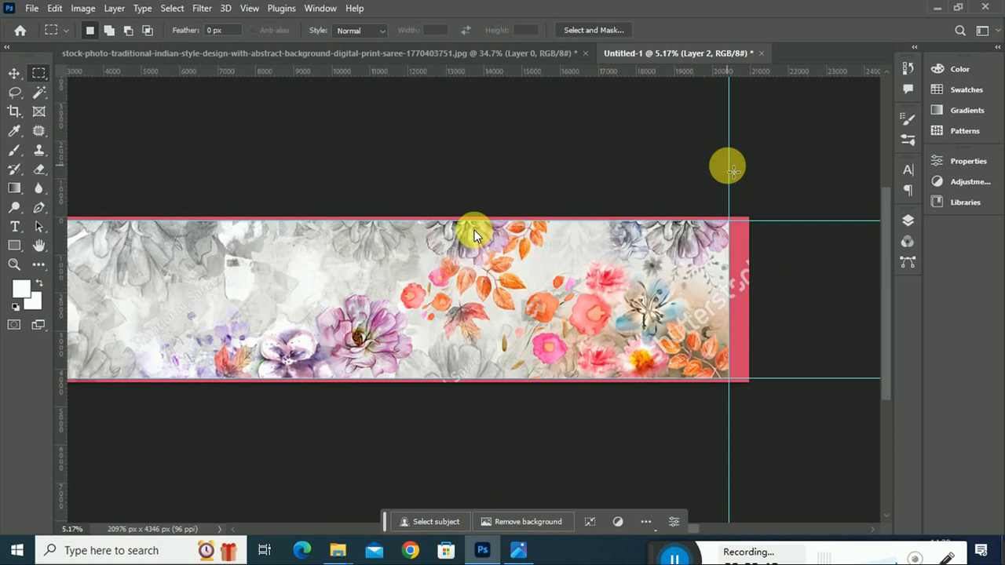
pyautogui.moveTo(729, 221); pyautogui.dragTo(821, 413)
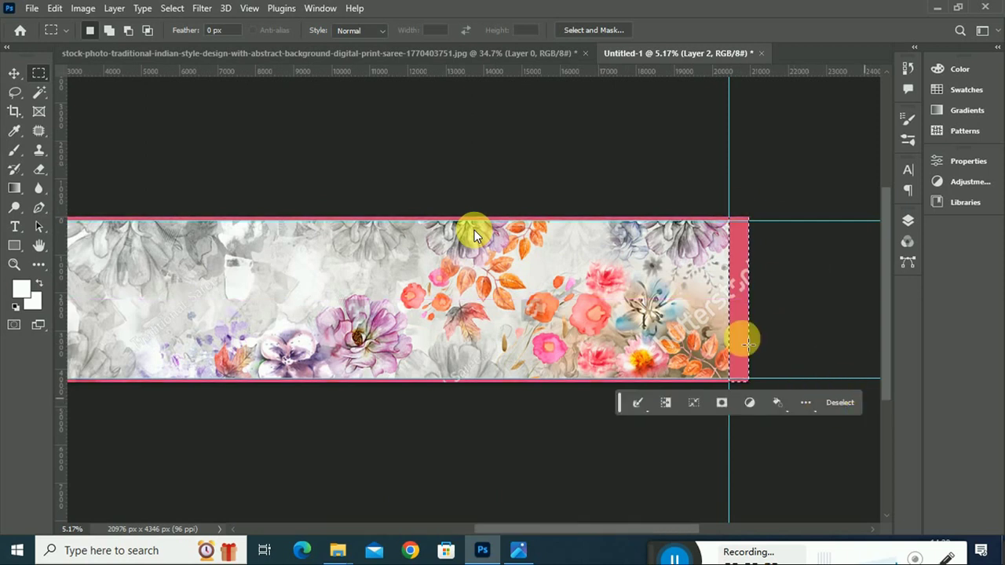
# Step: Sample the border red cc194c as foreground and fill the right-end strip with it
pyautogui.click(22, 289)
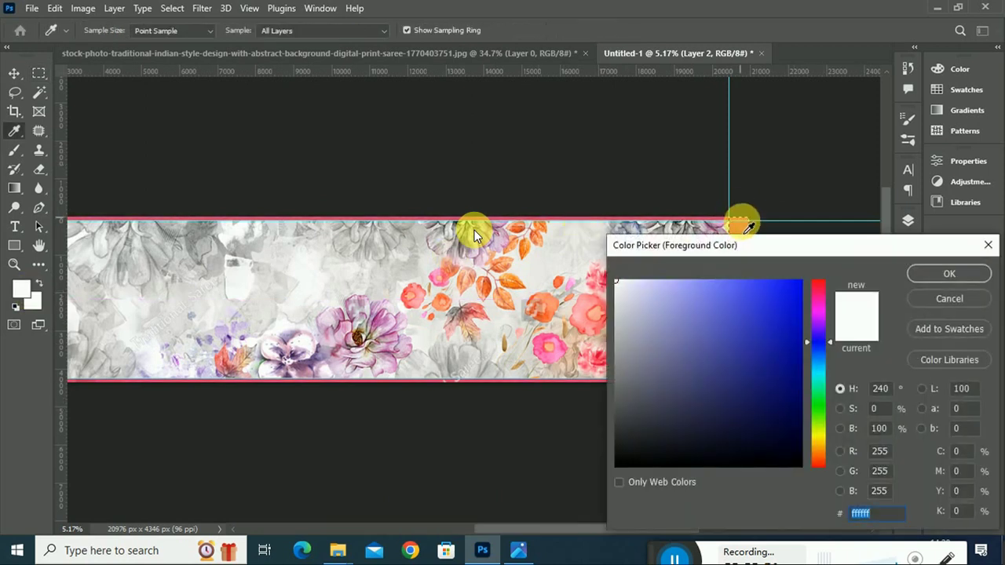
pyautogui.click(742, 221)
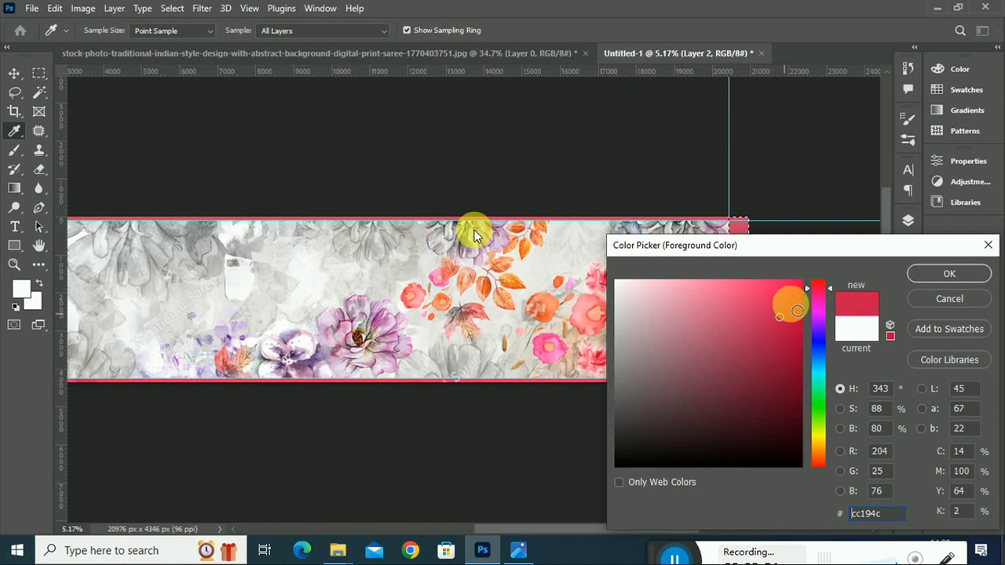
pyautogui.click(928, 274)
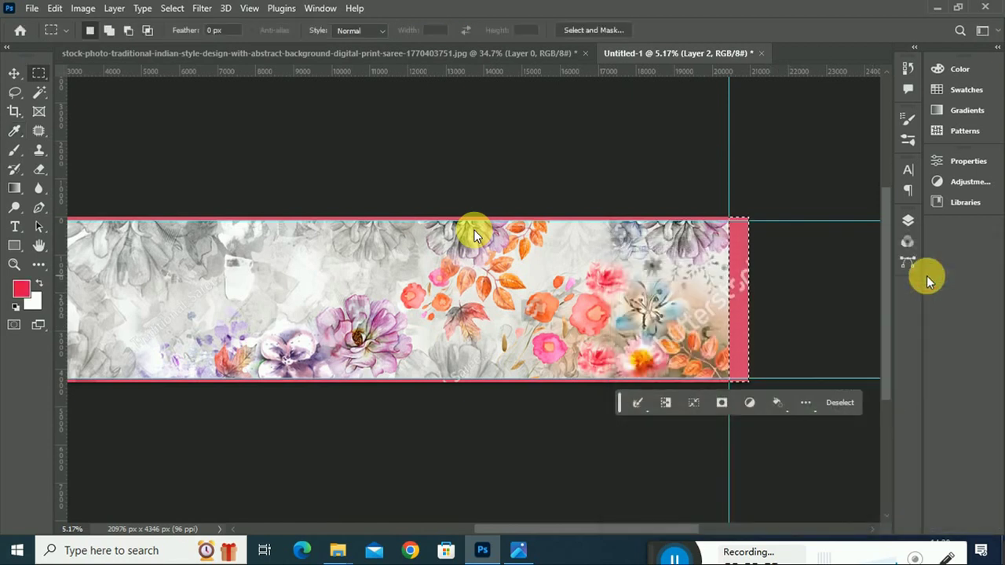
pyautogui.hotkey('alt', 'BackSpace')
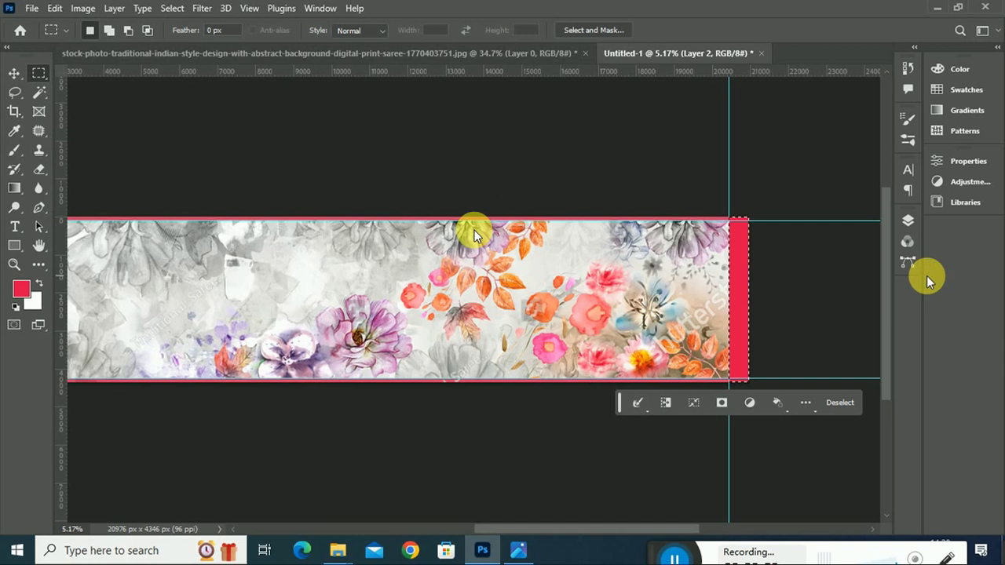
pyautogui.hotkey('ctrl', 'd')
# Step: Add a thin red border along the top edge, then select a thin bottom-edge strip
pyautogui.moveTo(729, 217); pyautogui.dragTo(12, 227)
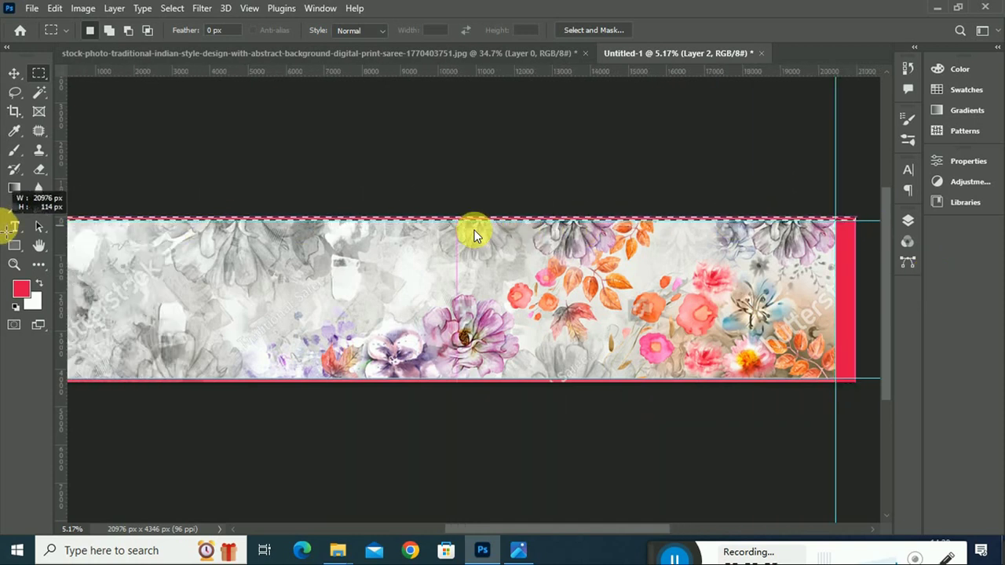
pyautogui.moveTo(12, 227); pyautogui.dragTo(136, 224)
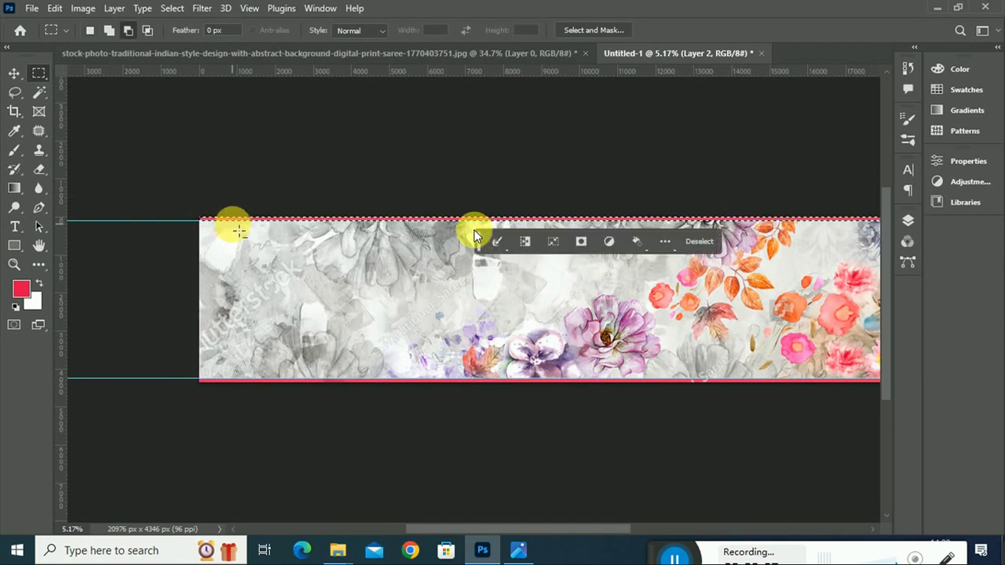
pyautogui.hotkey('ctrl', 'd')
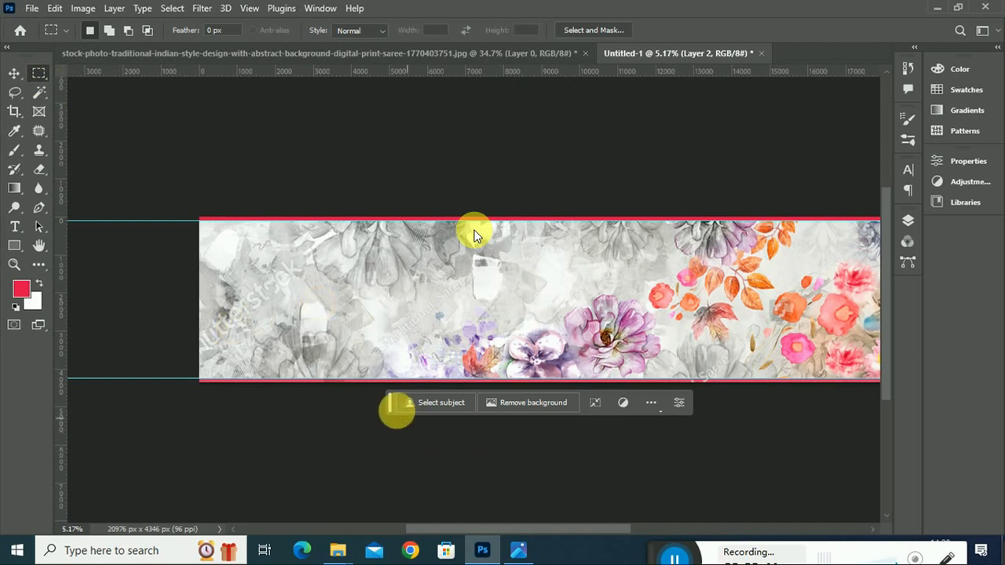
pyautogui.moveTo(390, 406); pyautogui.dragTo(318, 474)
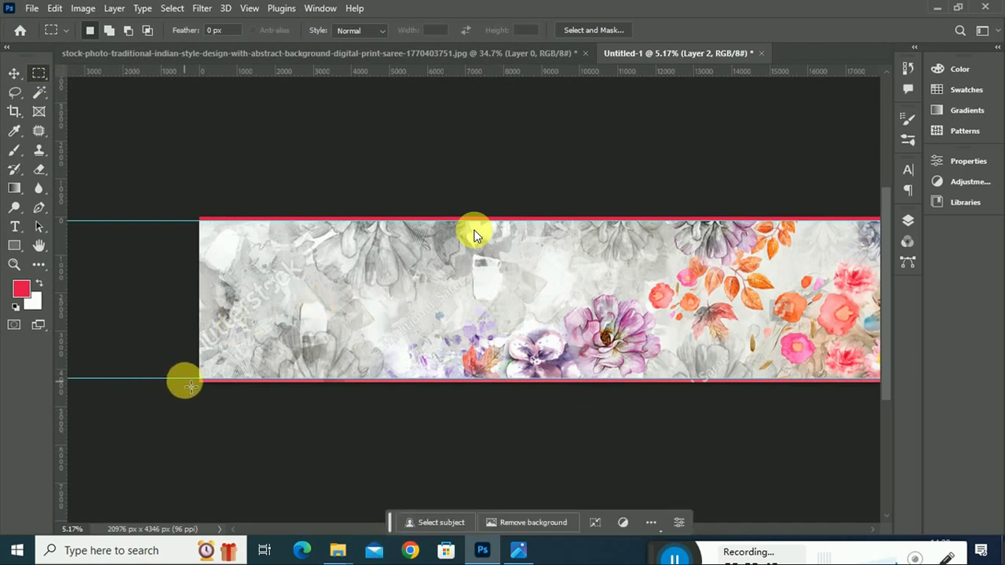
pyautogui.moveTo(190, 384); pyautogui.dragTo(836, 454)
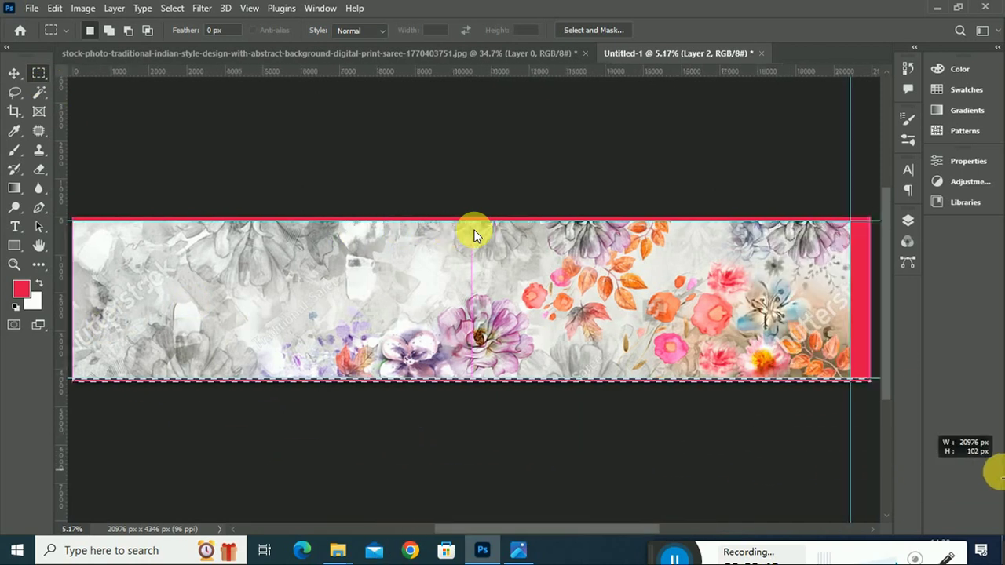
pyautogui.moveTo(837, 454); pyautogui.dragTo(813, 448)
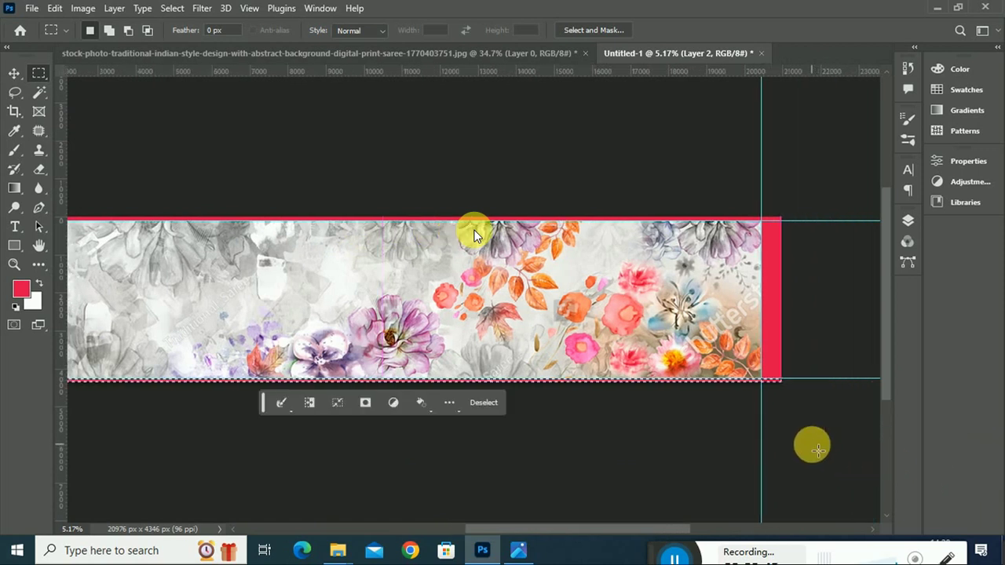
# Step: Fill the bottom strip red and rename Layer 2 to 'outside border'
pyautogui.hotkey('alt', 'BackSpace')
pyautogui.hotkey('ctrl', 'd')
pyautogui.click(918, 220)
pyautogui.click(919, 219)
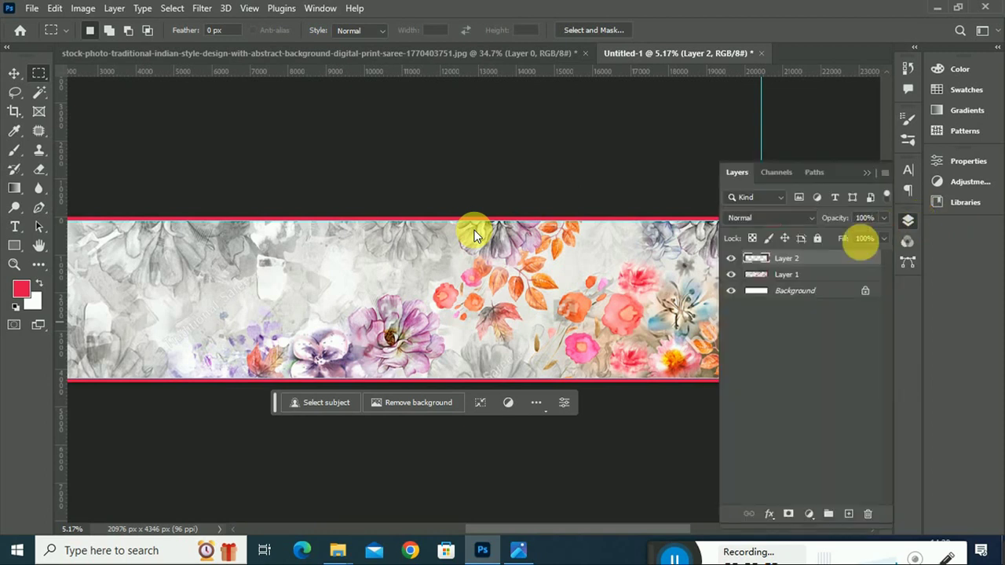
pyautogui.doubleClick(788, 259)
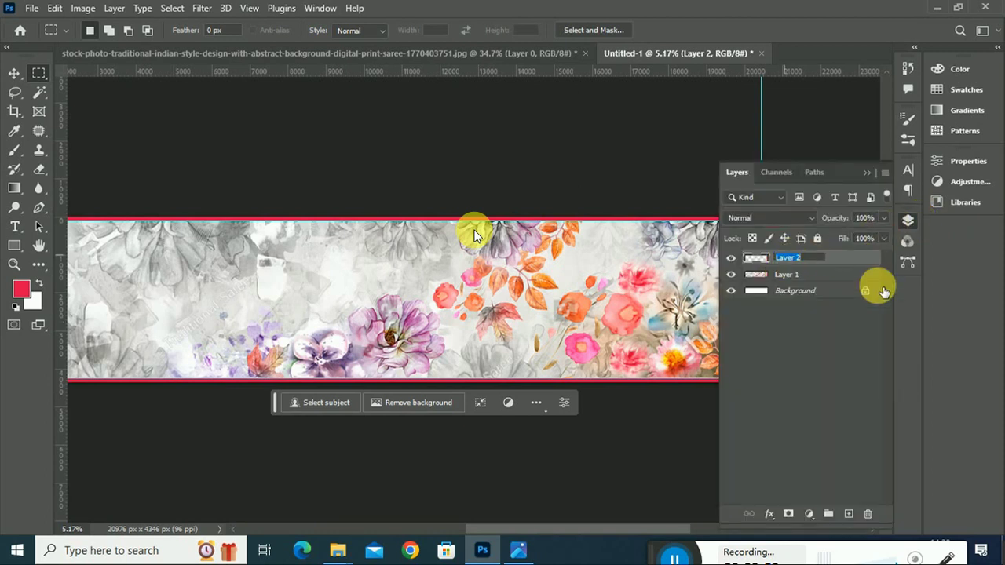
pyautogui.write('t')
pyautogui.write('side border')
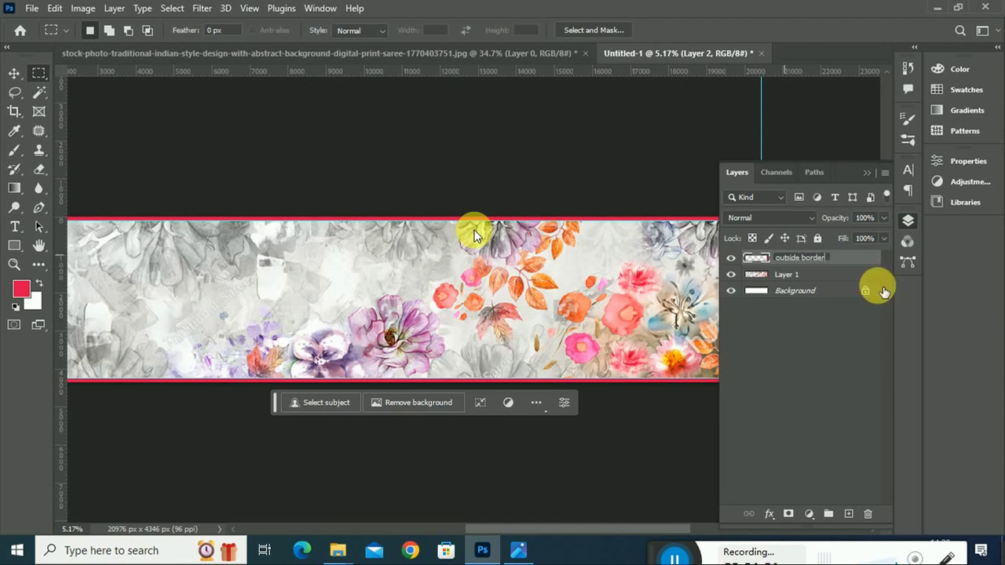
pyautogui.press('Return')
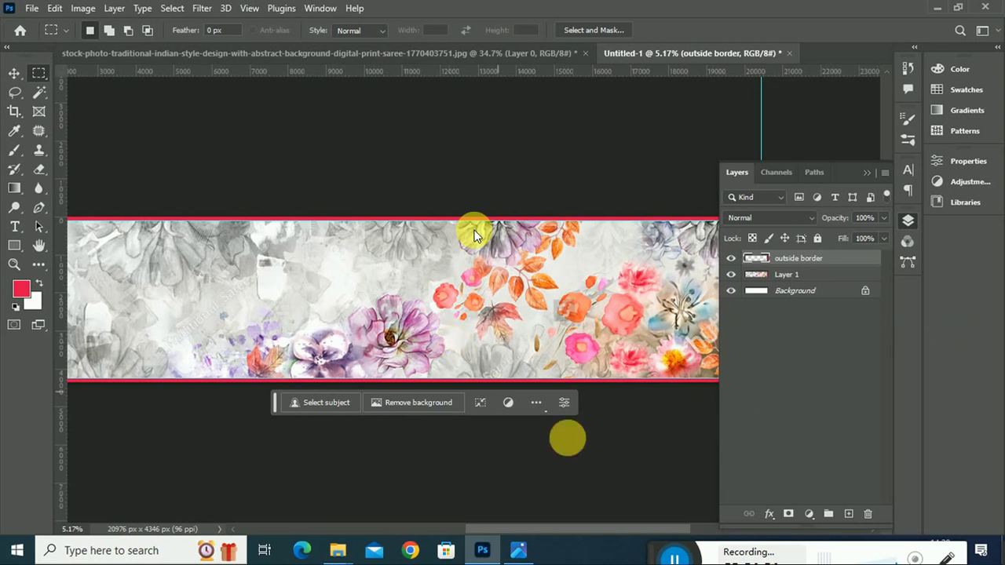
pyautogui.moveTo(277, 402); pyautogui.dragTo(285, 486)
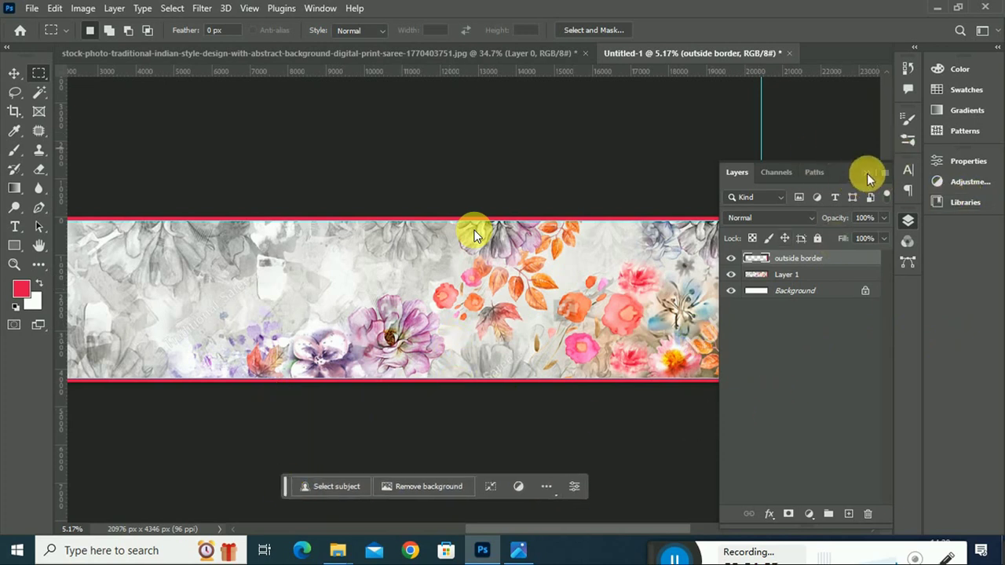
pyautogui.click(870, 173)
# Step: Close the stock-photo document without saving and make Layer 1 active
pyautogui.click(587, 51)
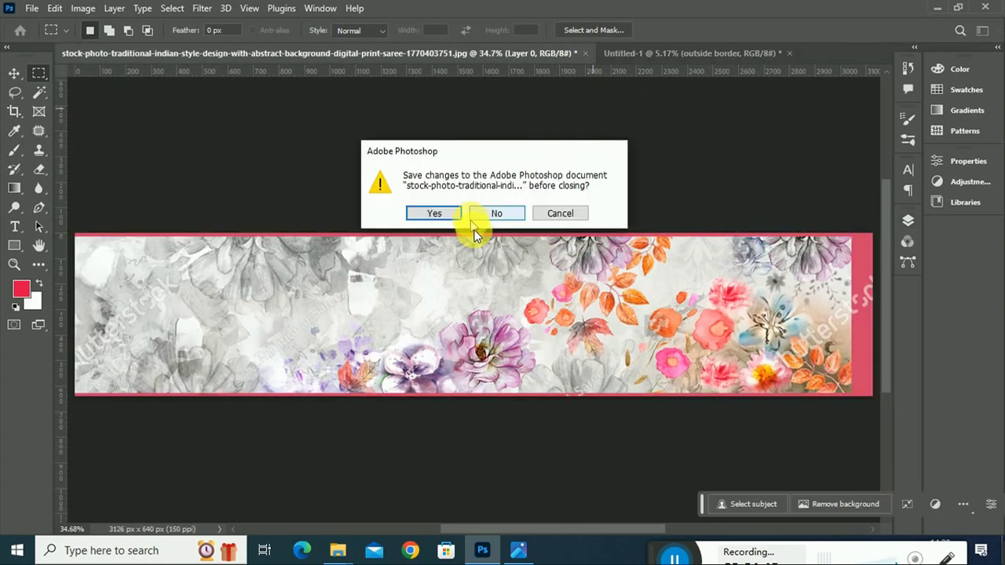
pyautogui.click(495, 215)
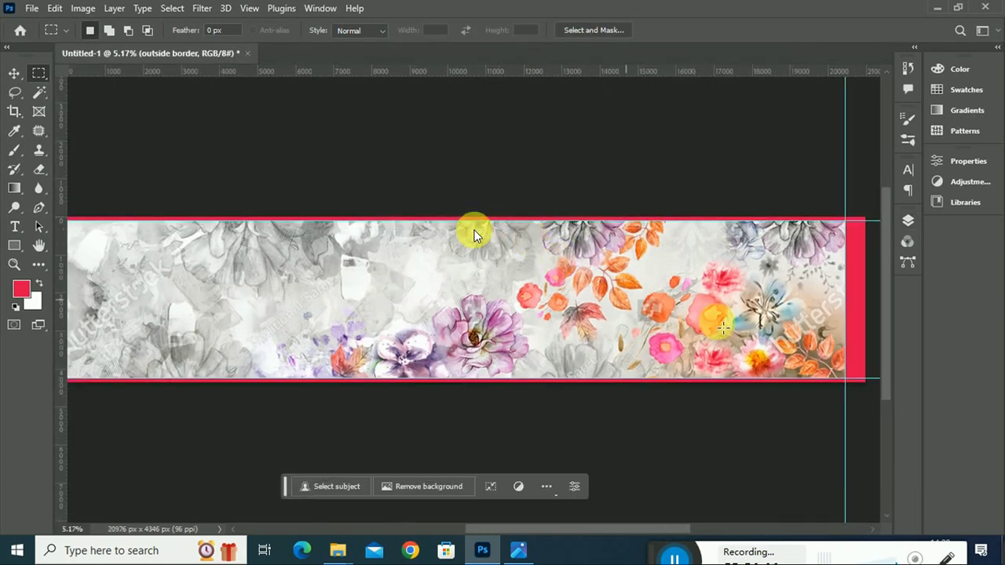
pyautogui.click(908, 221)
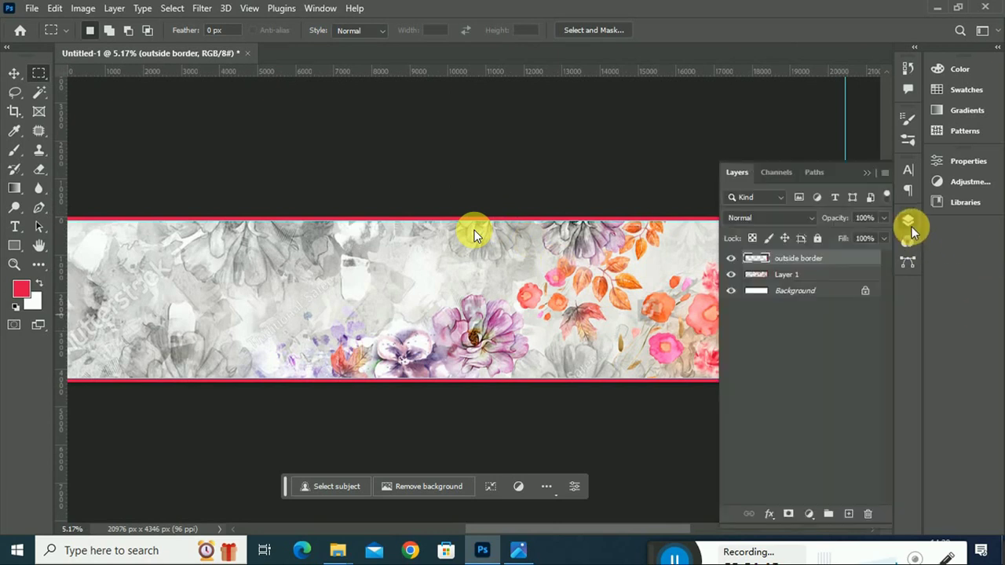
pyautogui.click(801, 279)
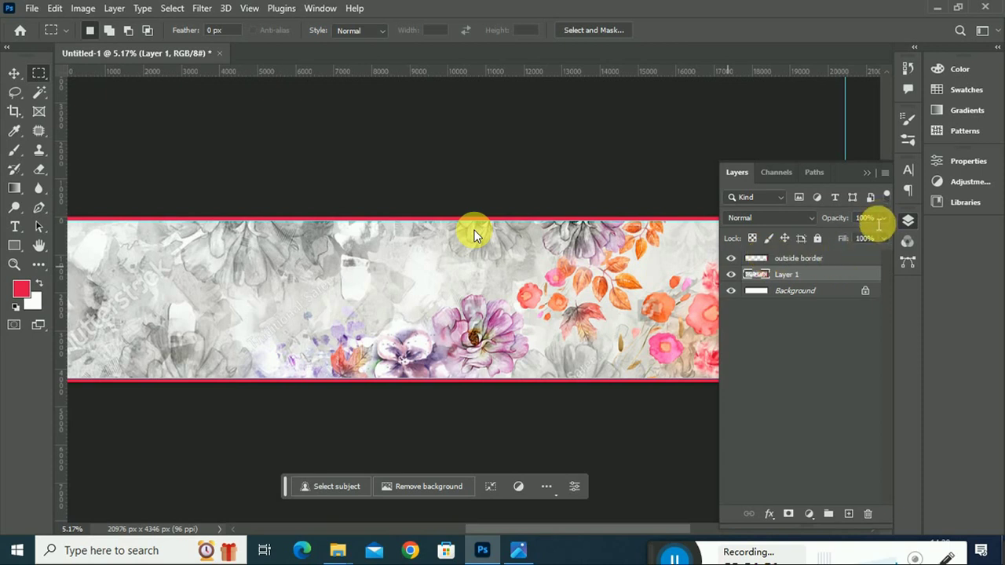
pyautogui.click(872, 219)
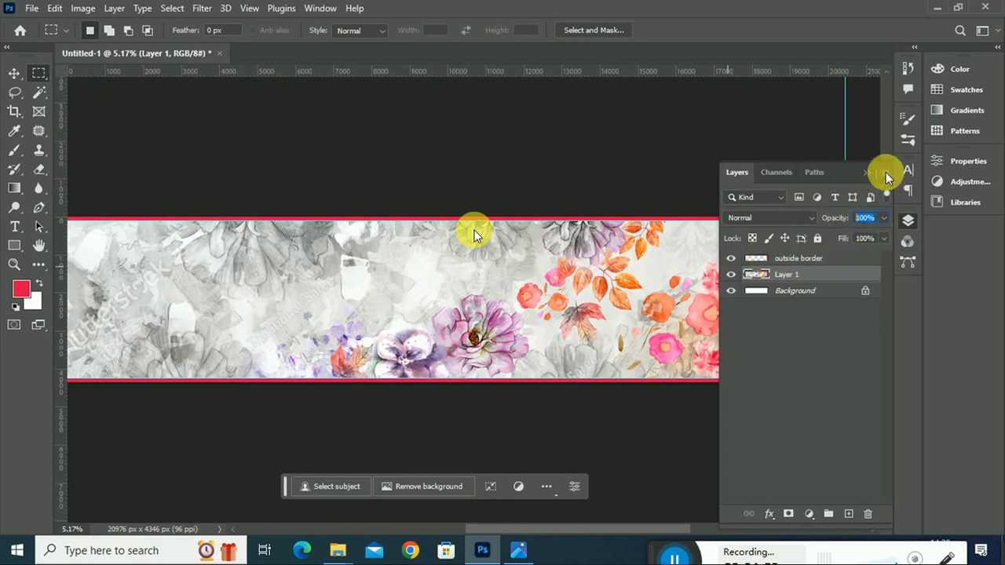
pyautogui.click(868, 174)
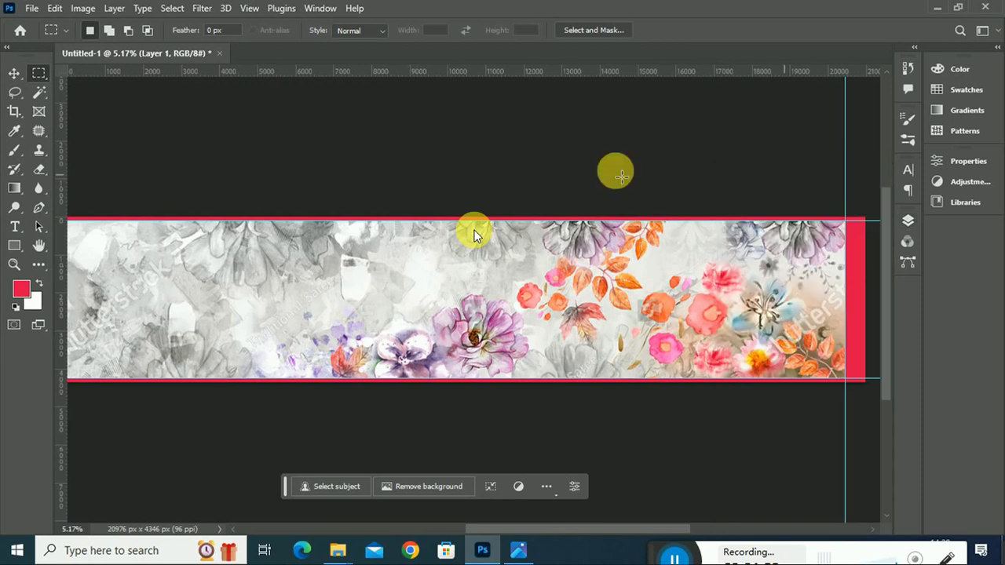
pyautogui.click(29, 10)
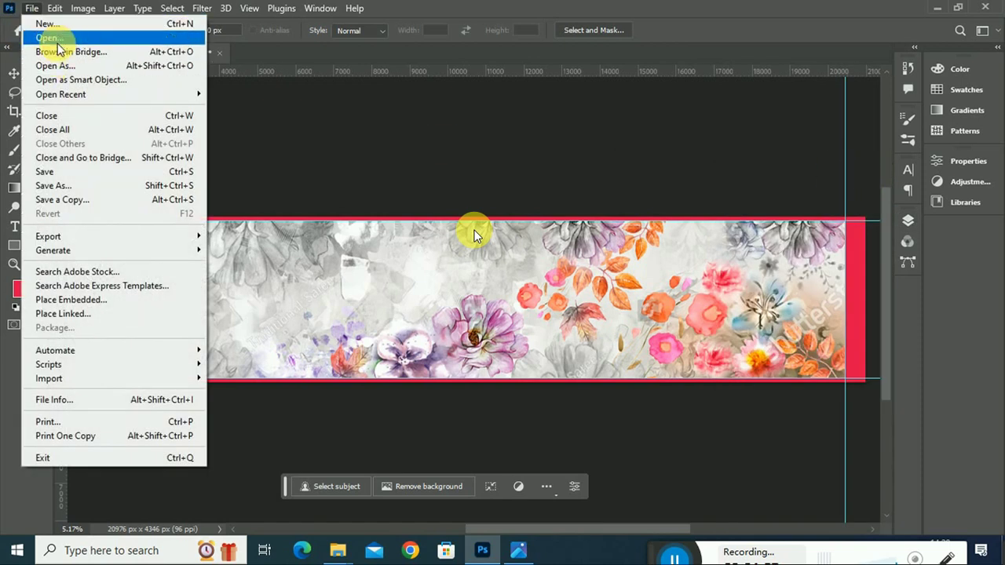
# Step: Open the purple watercolor flower image i.webp
pyautogui.click(49, 37)
pyautogui.scroll(-3, 475, 234)
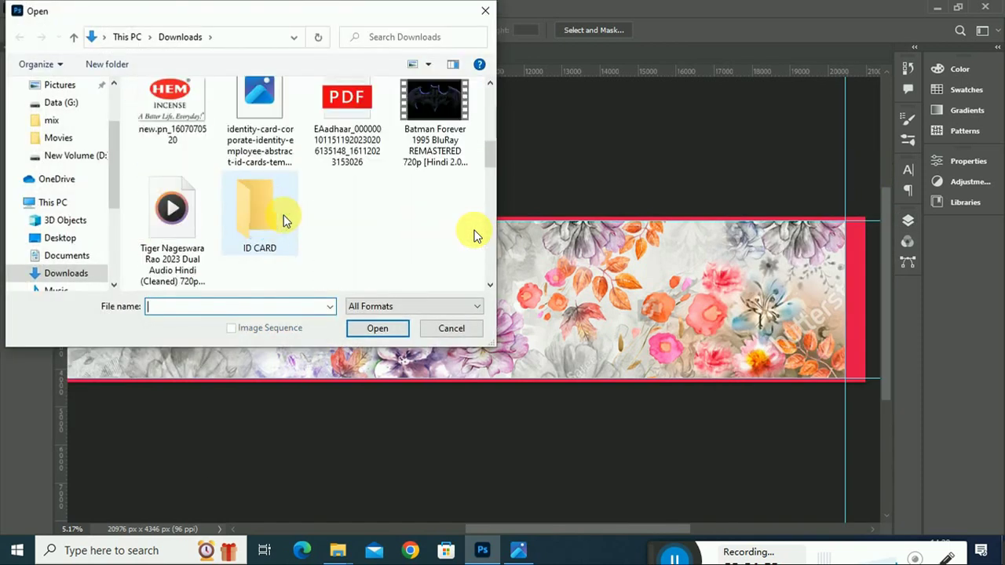
pyautogui.scroll(-3, 475, 234)
pyautogui.scroll(-3, 475, 234)
pyautogui.scroll(-3, 475, 234)
pyautogui.scroll(-3, 475, 234)
pyautogui.scroll(-2, 476, 234)
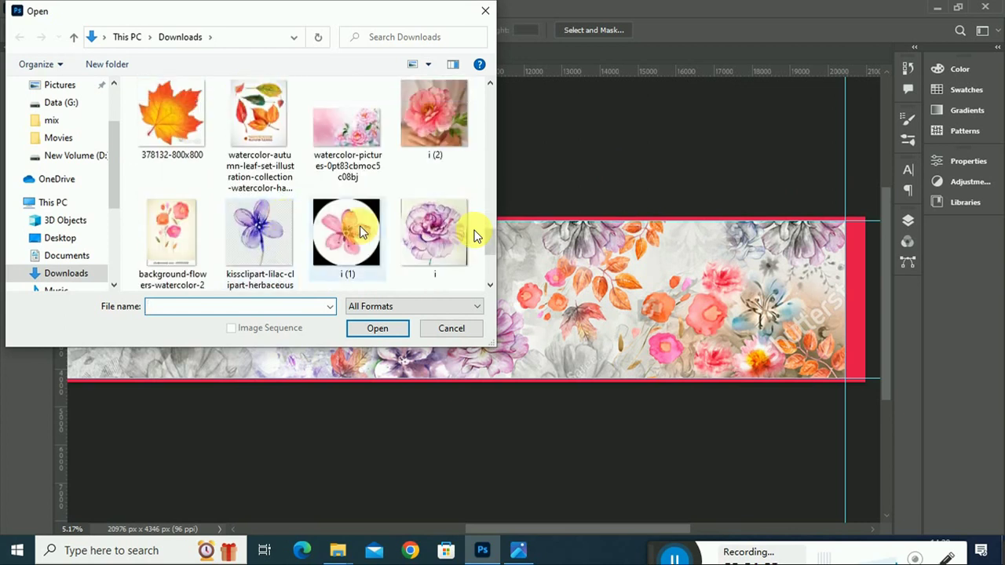
pyautogui.click(434, 211)
pyautogui.click(378, 330)
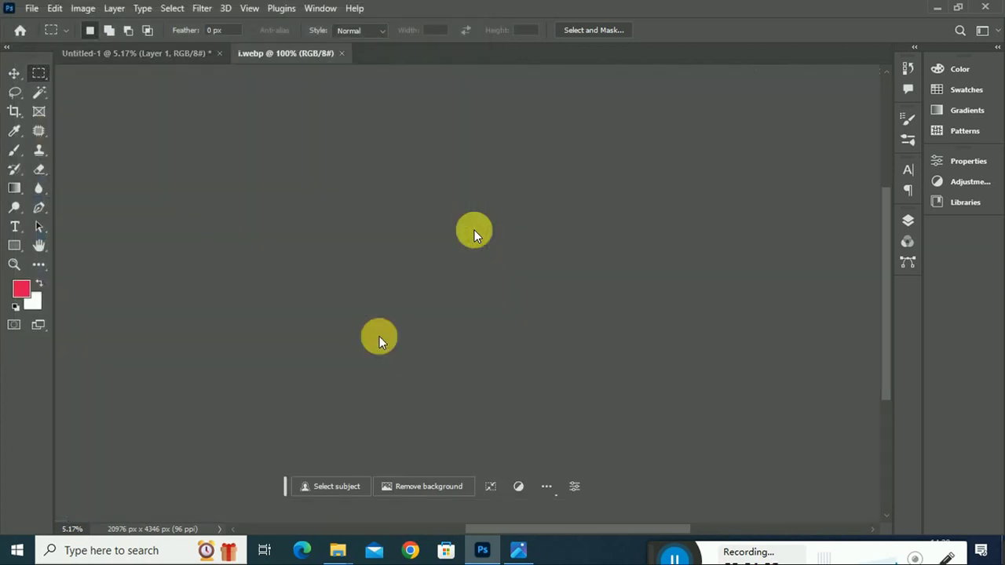
pyautogui.hotkey('ctrl', '+')
pyautogui.hotkey('ctrl', '-')
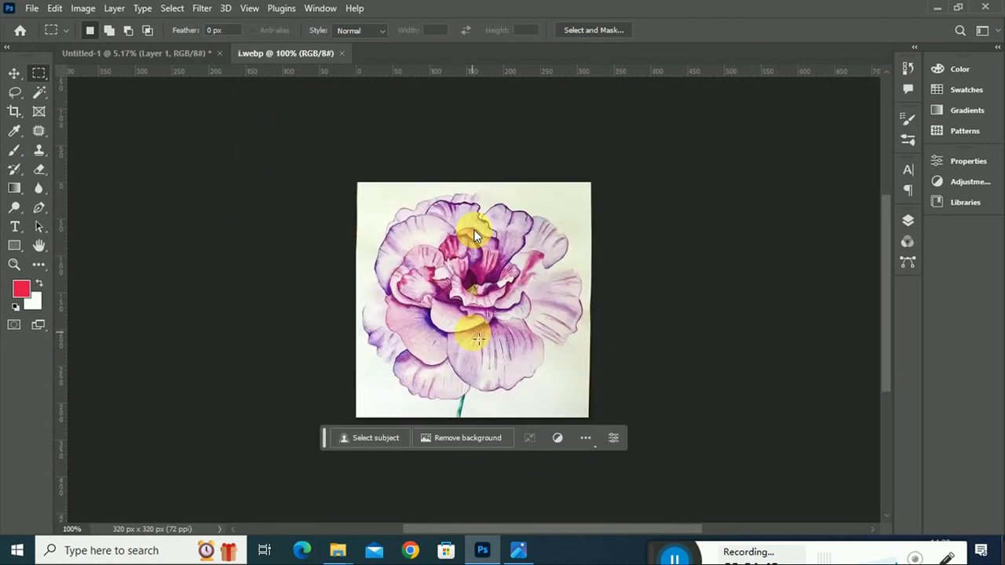
pyautogui.hotkey('ctrl', 'i')
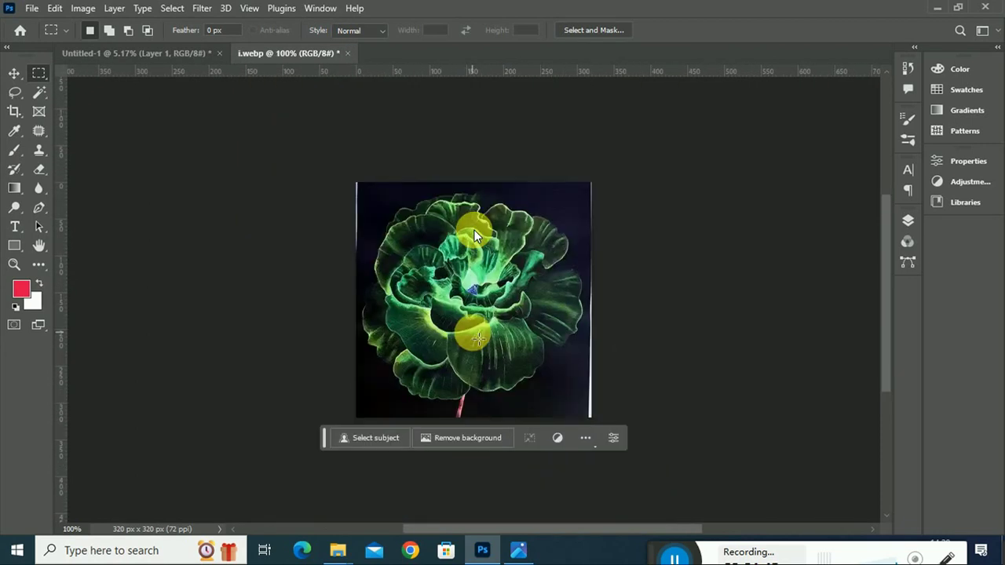
pyautogui.hotkey('ctrl', 'z')
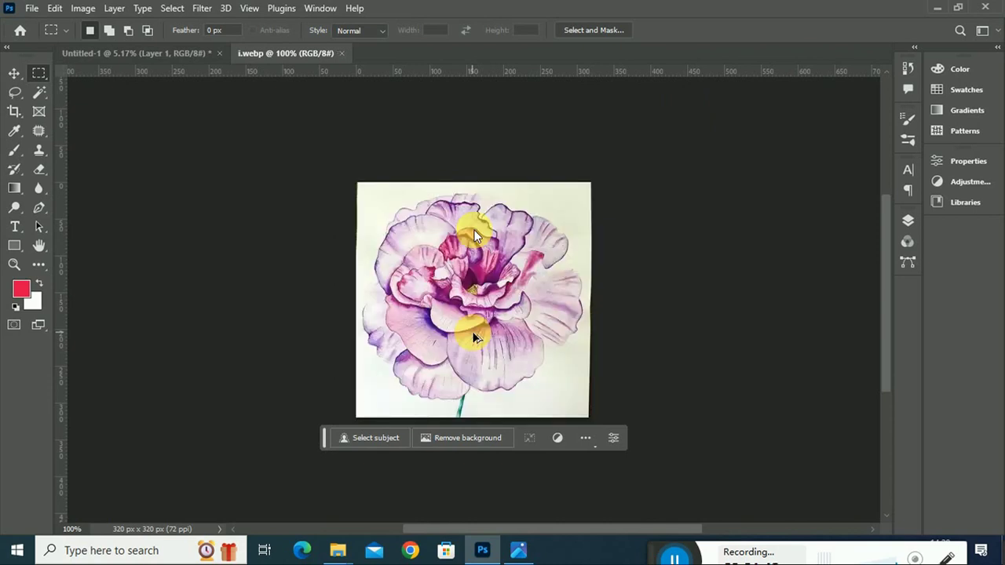
# Step: Resample the flower image to 96 ppi so it measures 427 × 427 px
pyautogui.hotkey('ctrl', 'alt', 'i')
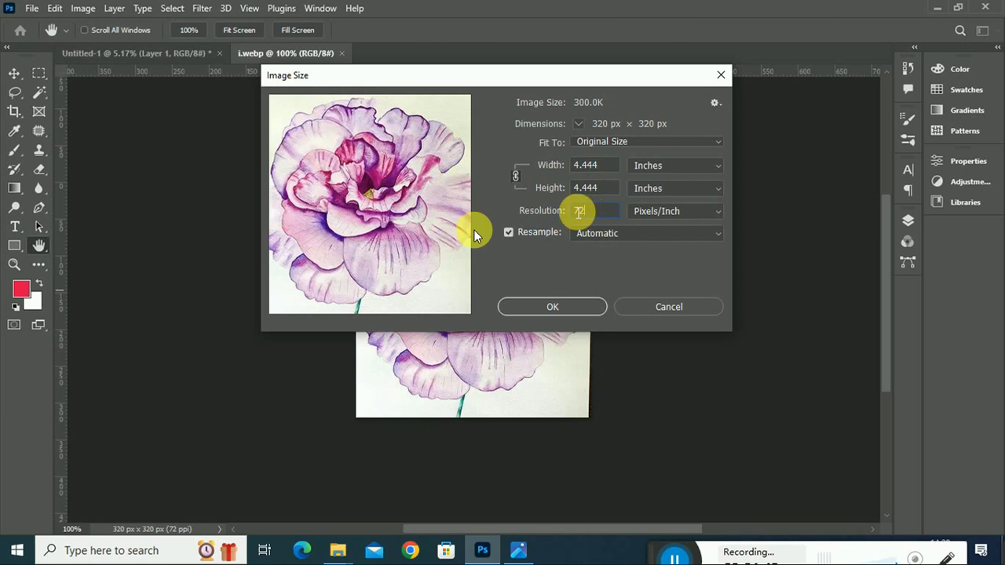
pyautogui.doubleClick(581, 211)
pyautogui.write('96')
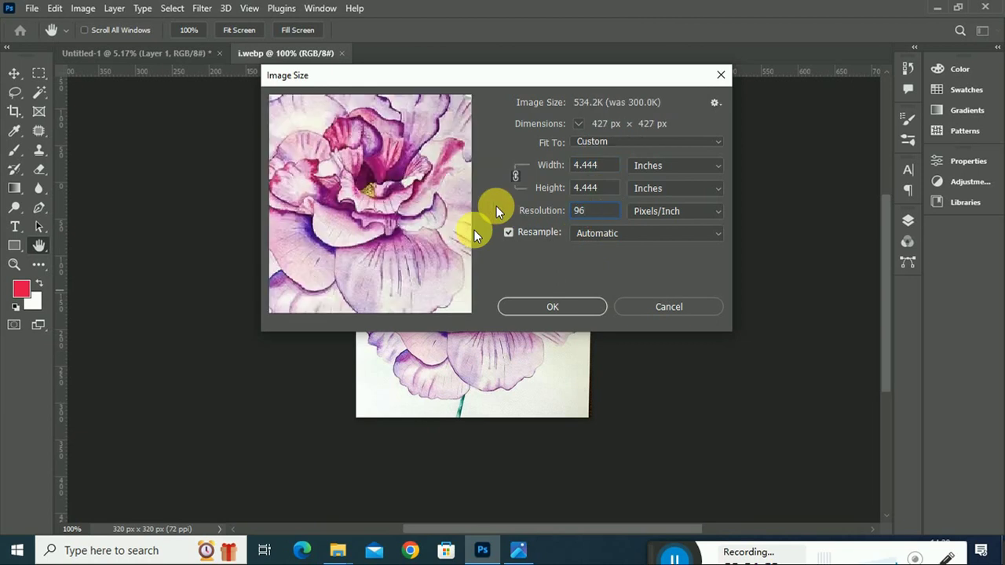
pyautogui.press('Return')
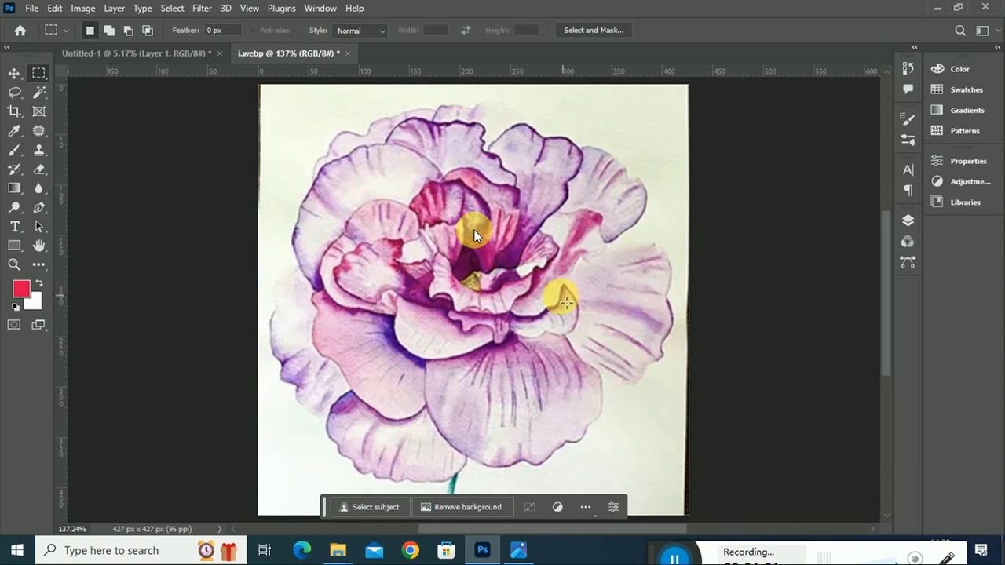
pyautogui.scroll(-2, 565, 361)
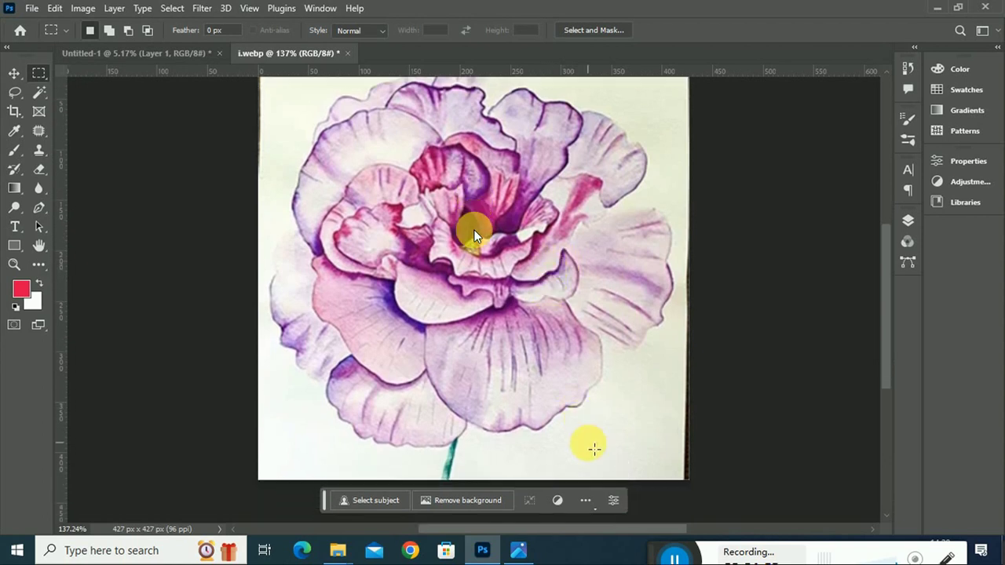
pyautogui.click(905, 229)
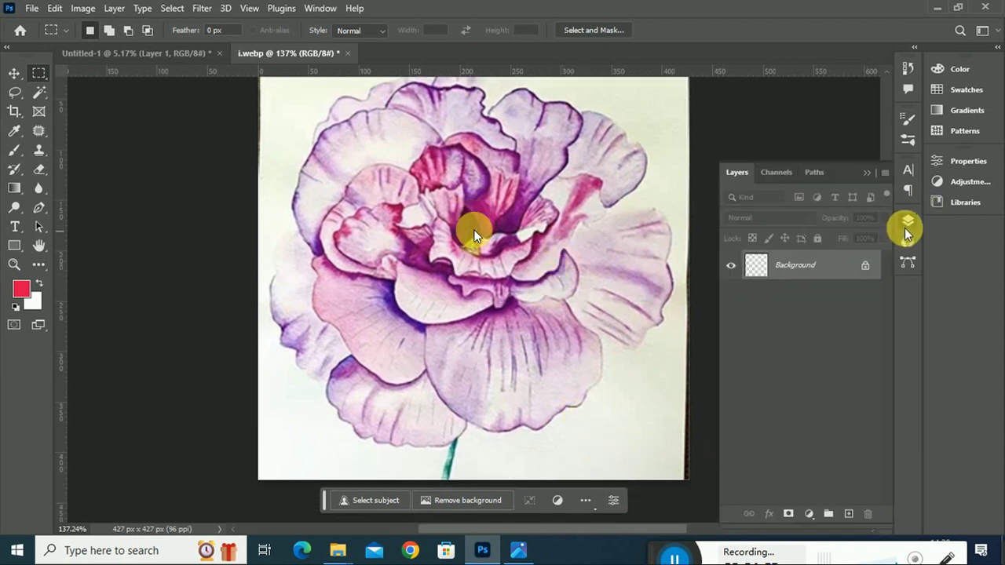
# Step: Unlock the Background, duplicate it, and set the copy to brightness -93, contrast 36
pyautogui.click(869, 270)
pyautogui.hotkey('ctrl', 'j')
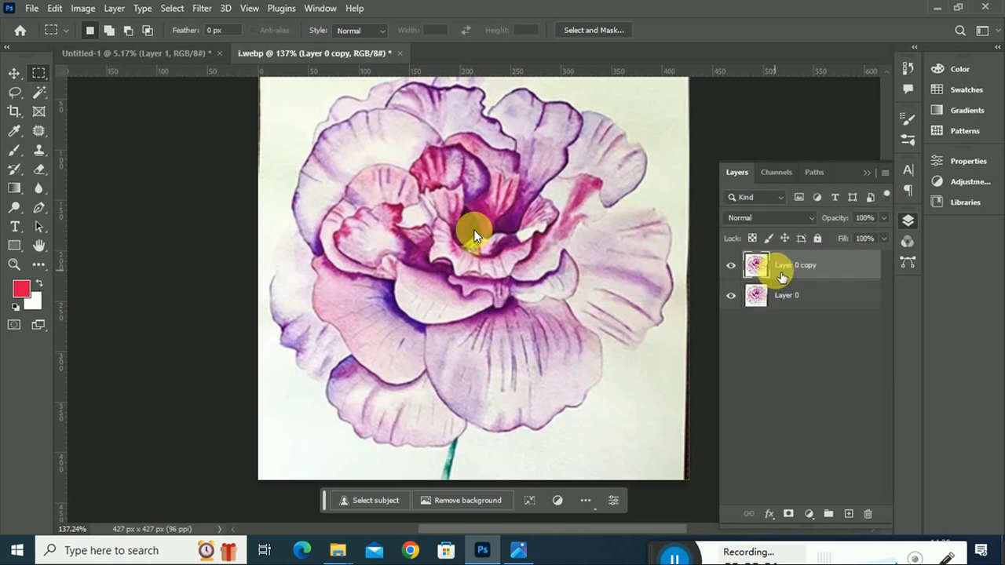
pyautogui.click(88, 10)
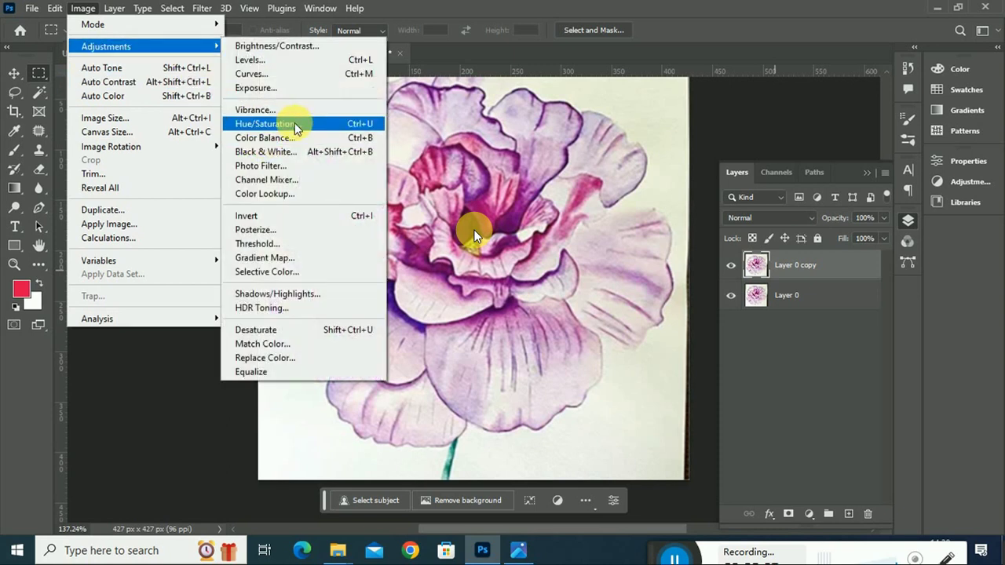
pyautogui.click(315, 47)
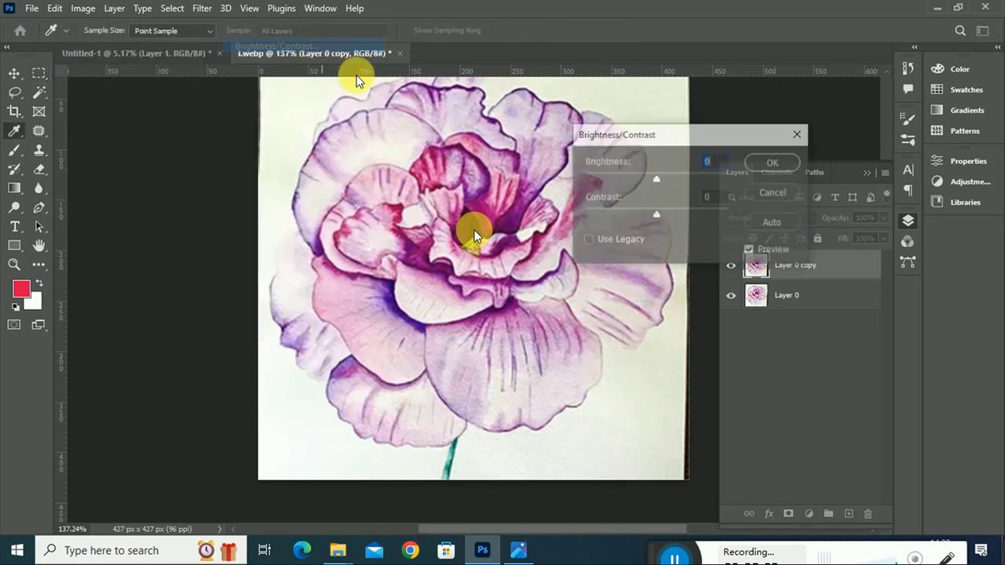
pyautogui.moveTo(657, 179); pyautogui.dragTo(612, 181)
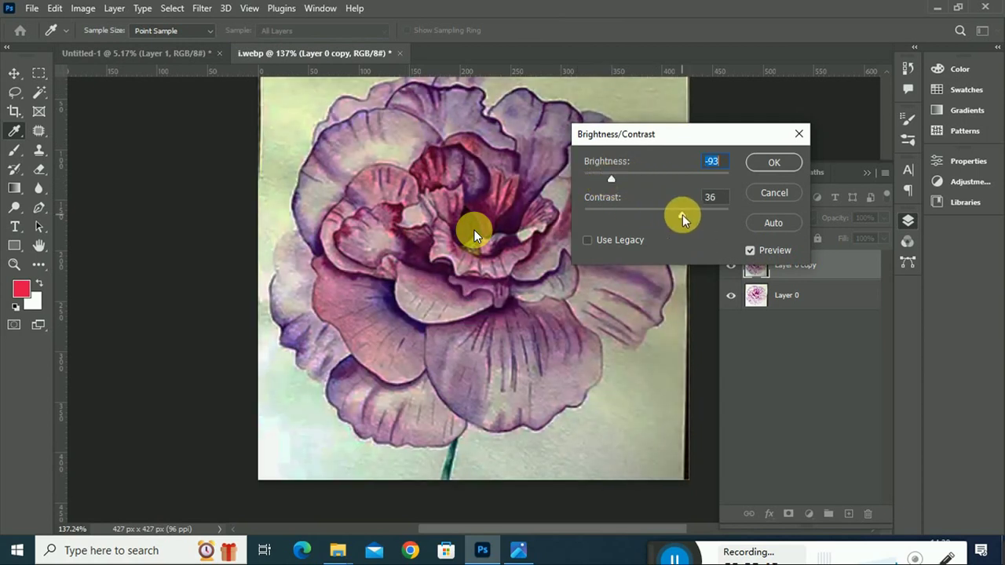
pyautogui.moveTo(689, 220); pyautogui.dragTo(697, 217)
pyautogui.click(772, 161)
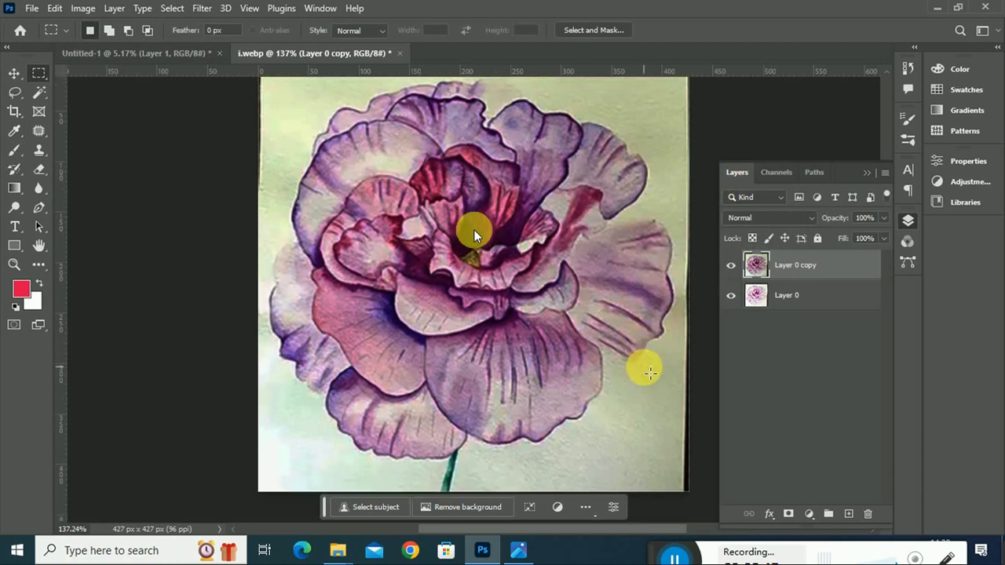
# Step: Trial-select the white background with the Magic Wand, then deselect and undo the darkening
pyautogui.click(41, 94)
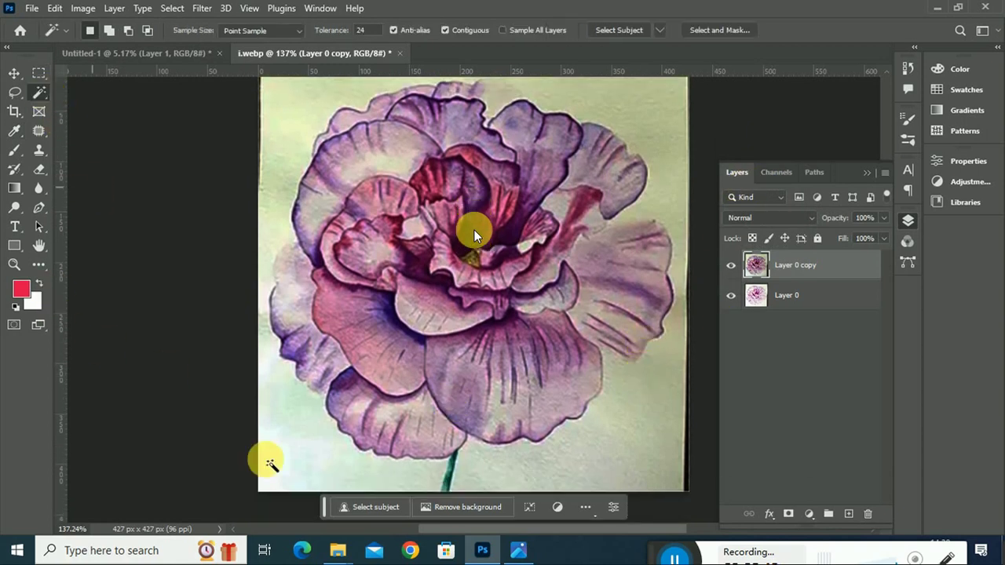
pyautogui.click(317, 439)
pyautogui.click(314, 391)
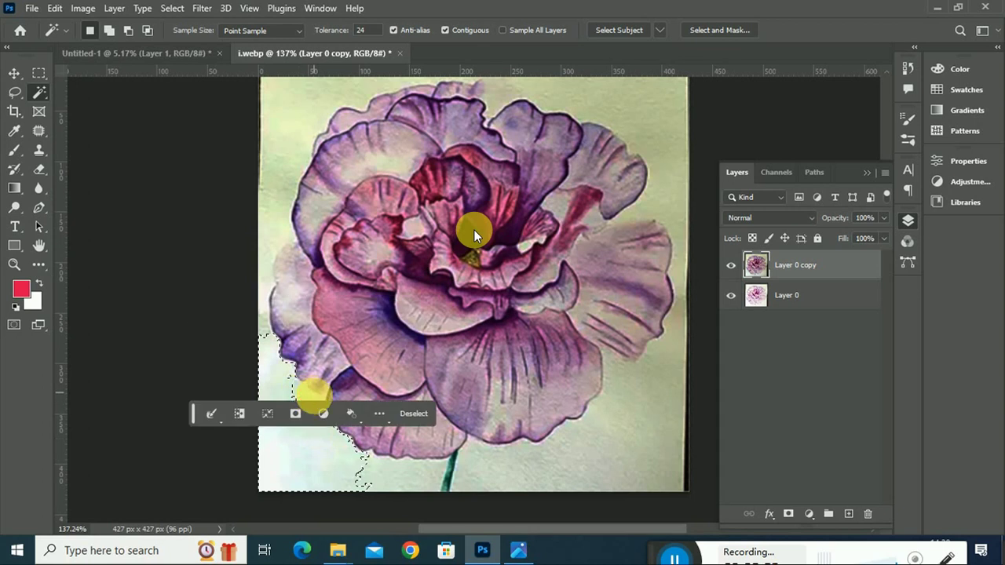
pyautogui.click(292, 380)
pyautogui.click(383, 380)
pyautogui.hotkey('ctrl', 'd')
pyautogui.hotkey('ctrl', 'shift', 'l')
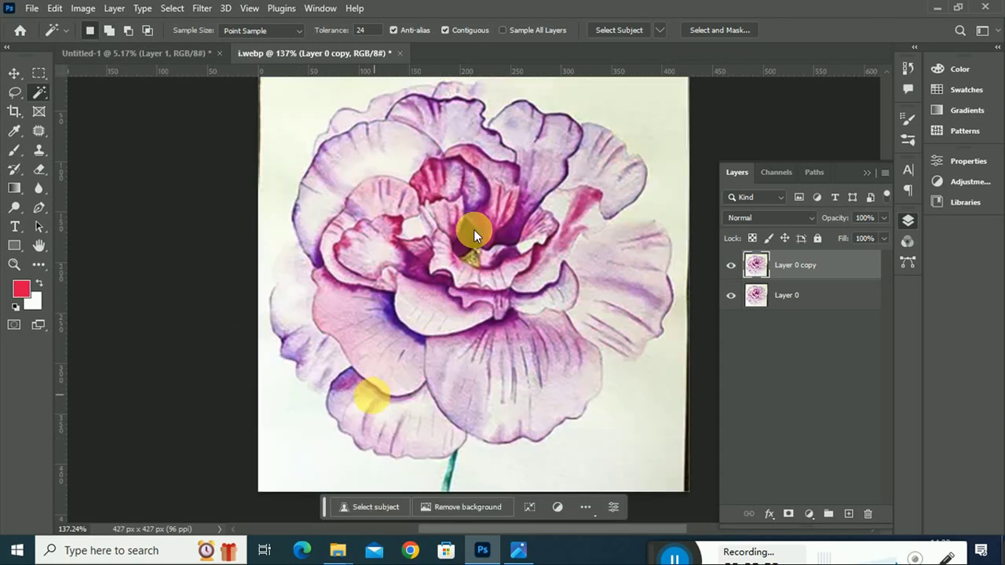
# Step: Try lowering lightness in Hue/Saturation, then cancel the change
pyautogui.click(82, 8)
pyautogui.moveTo(106, 46)
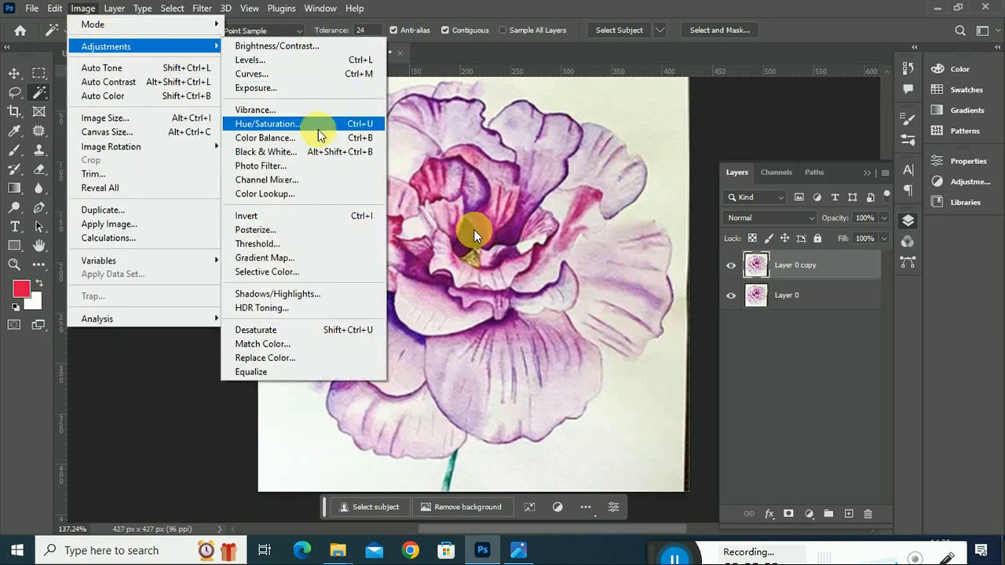
pyautogui.click(318, 126)
pyautogui.moveTo(737, 256)
pyautogui.mouseDown()
pyautogui.moveTo(713, 257)
pyautogui.moveTo(769, 260)
pyautogui.mouseUp()
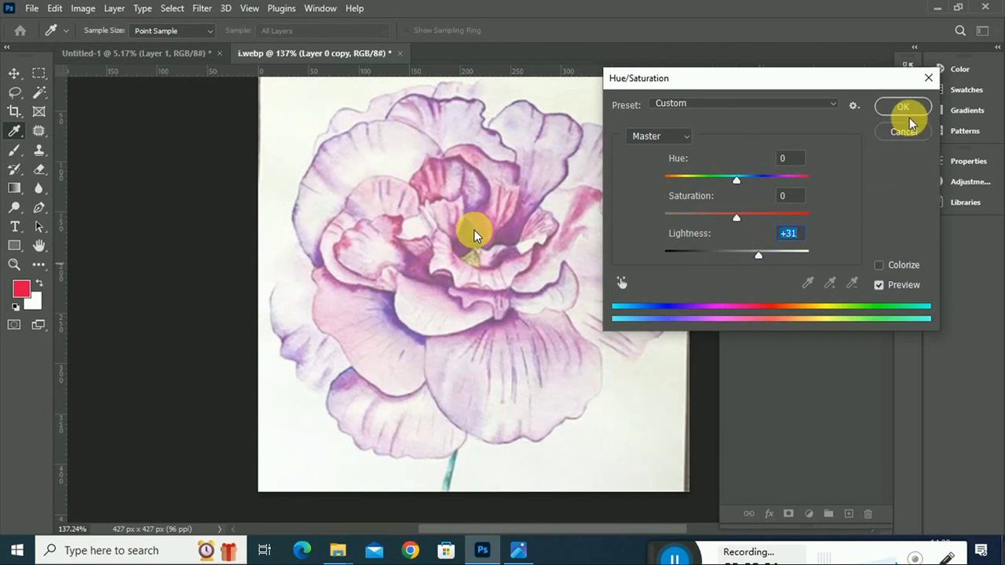
pyautogui.click(907, 132)
# Step: Delete the white background on Layer 0, hide the copy, and start dragging the flower
pyautogui.click(330, 118)
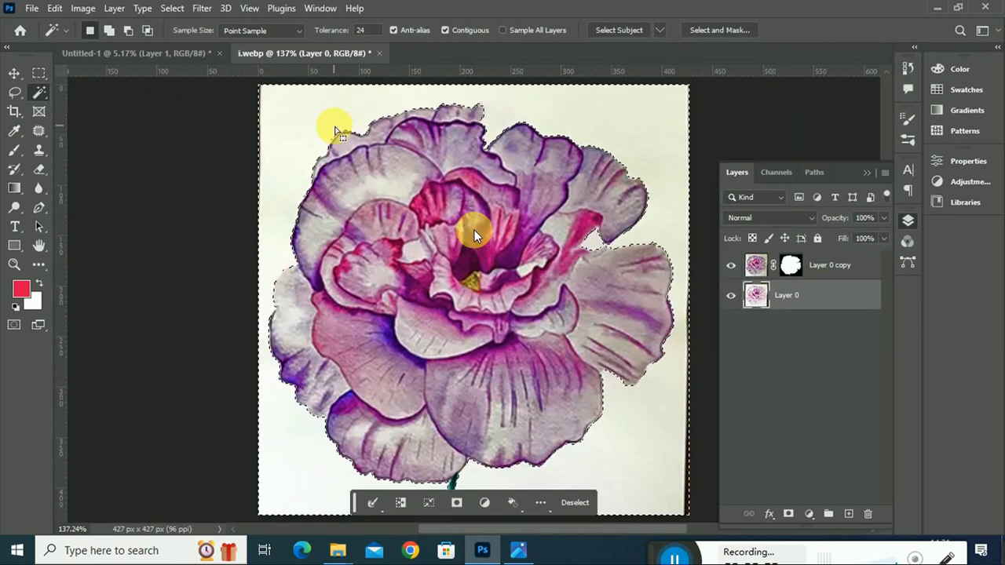
pyautogui.press('Delete')
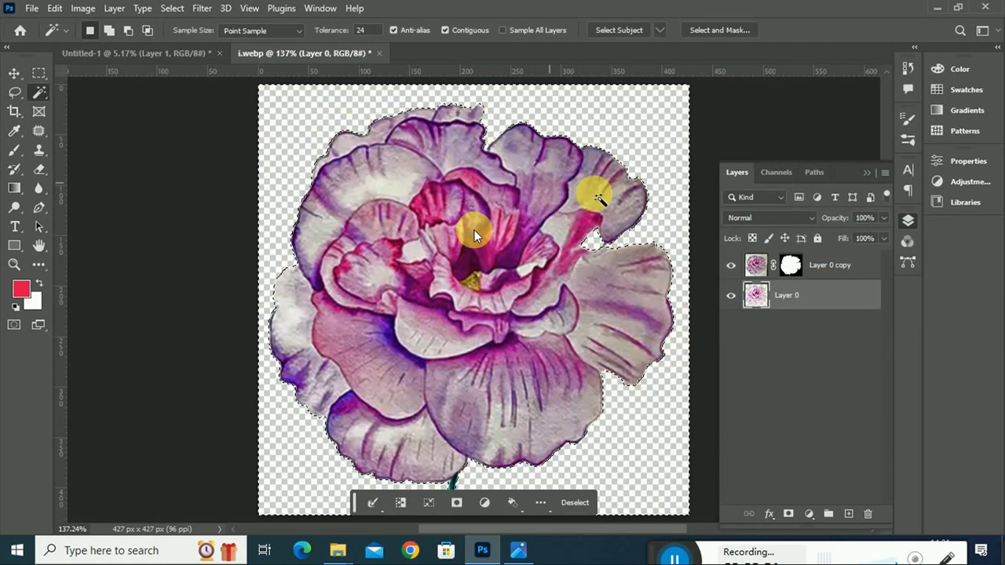
pyautogui.click(731, 265)
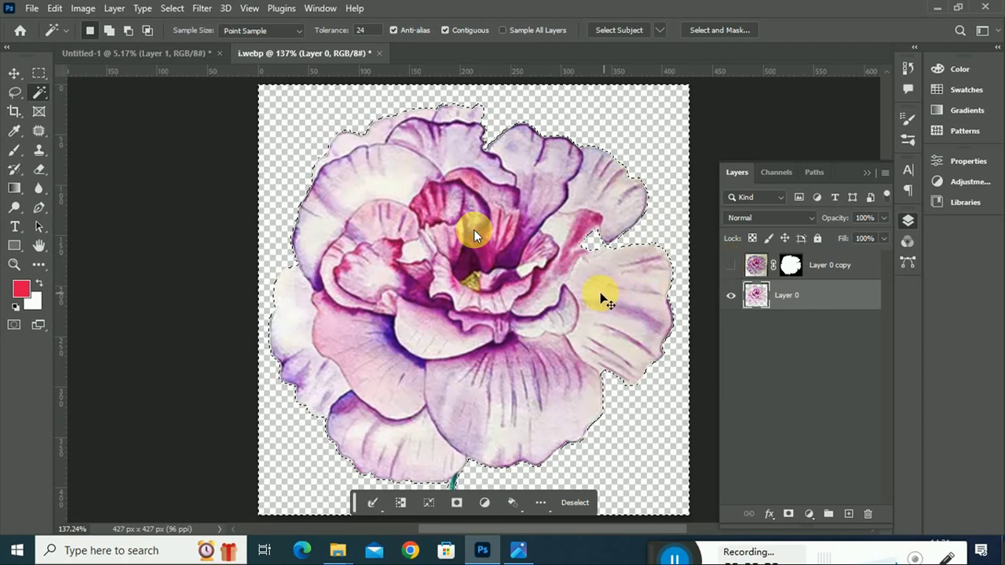
pyautogui.hotkey('ctrl', 'd')
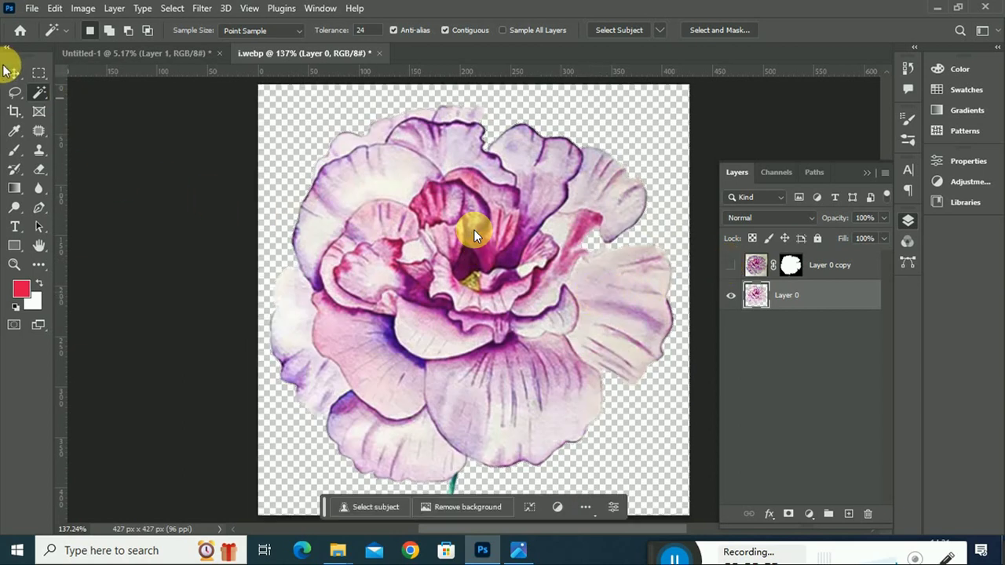
pyautogui.click(13, 73)
pyautogui.moveTo(444, 310); pyautogui.dragTo(220, 110)
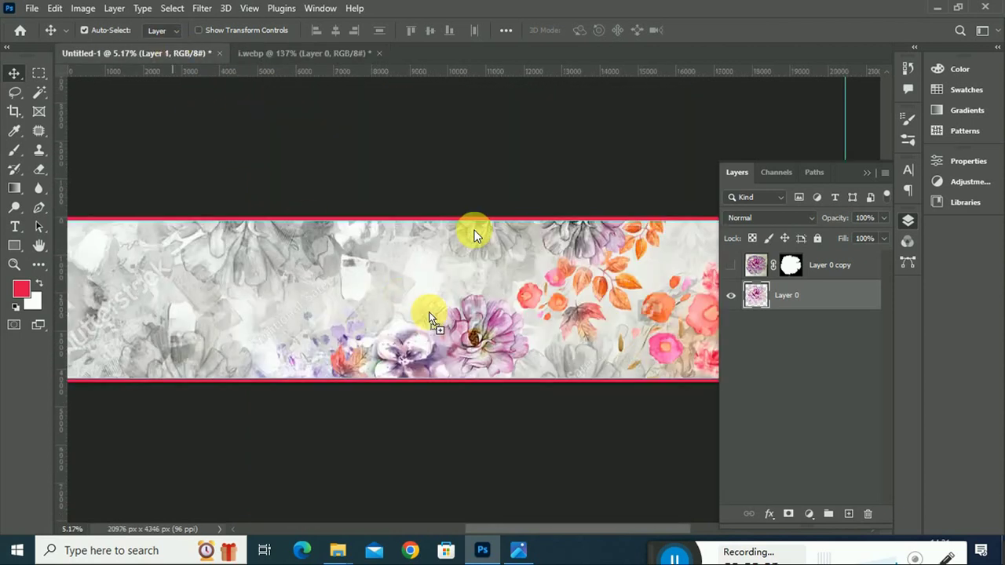
# Step: Bring the cut-out flower into the saree canvas and enlarge it with Free Transform
pyautogui.moveTo(216, 106); pyautogui.dragTo(487, 334)
pyautogui.hotkey('ctrl', 't')
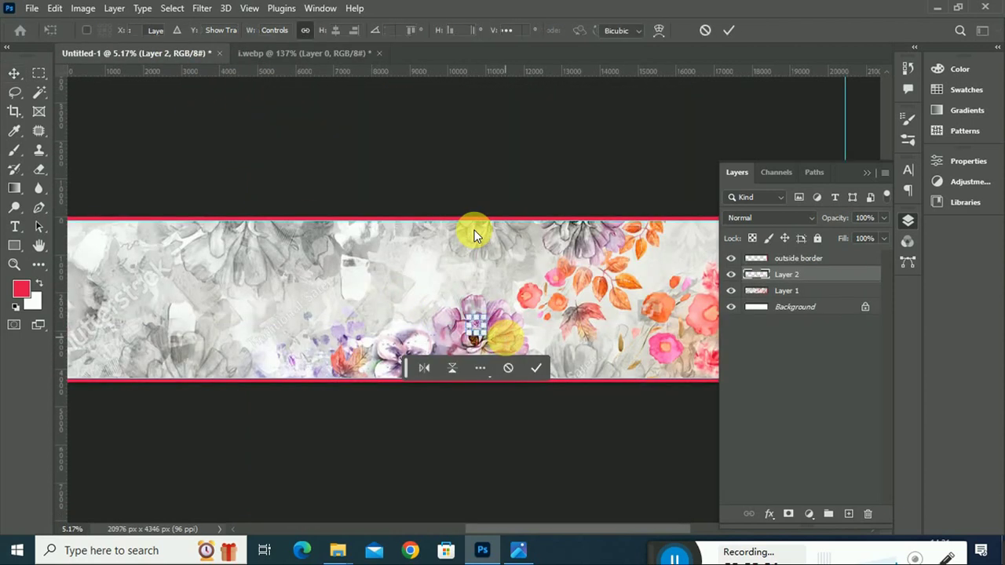
pyautogui.moveTo(492, 329); pyautogui.dragTo(565, 235)
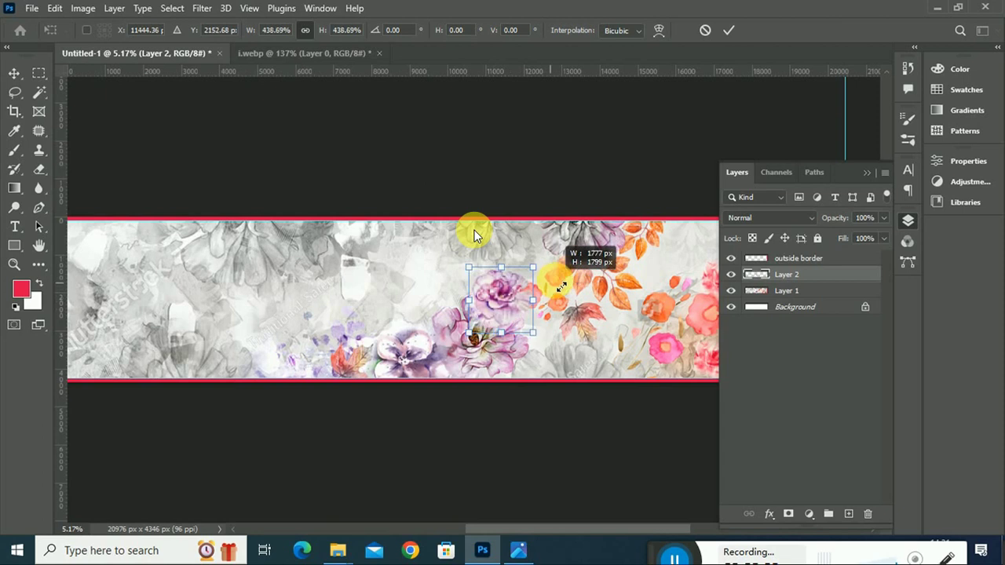
pyautogui.moveTo(477, 340)
pyautogui.mouseDown()
pyautogui.moveTo(460, 347)
pyautogui.moveTo(495, 375)
pyautogui.mouseUp()
pyautogui.press('Return')
# Step: Zoom in, shift the flower left among the clusters, and switch to the Eraser
pyautogui.hotkey('ctrl', '+')
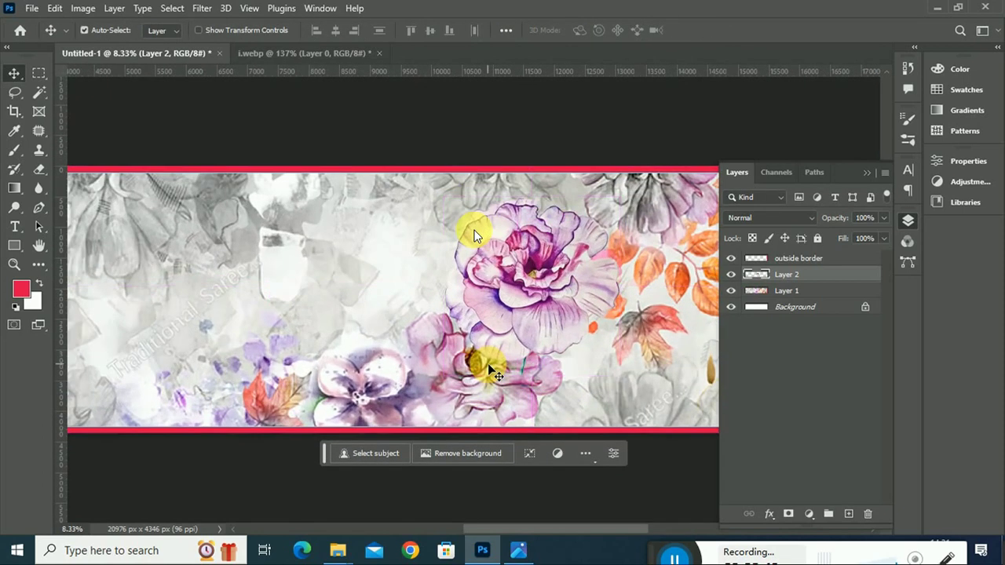
pyautogui.moveTo(545, 310); pyautogui.dragTo(480, 314)
pyautogui.hotkey('ctrl', '+')
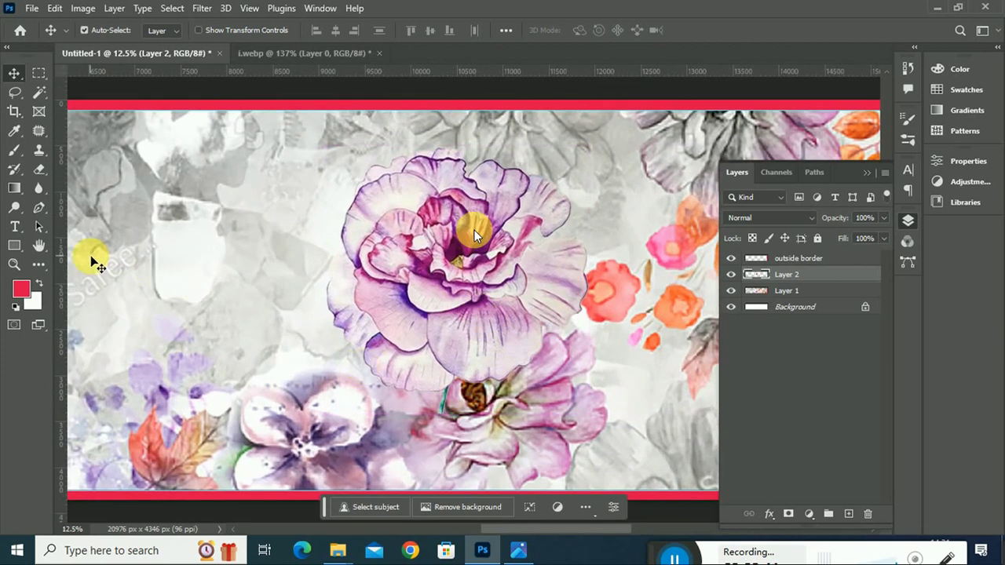
pyautogui.hotkey('ctrl', '+')
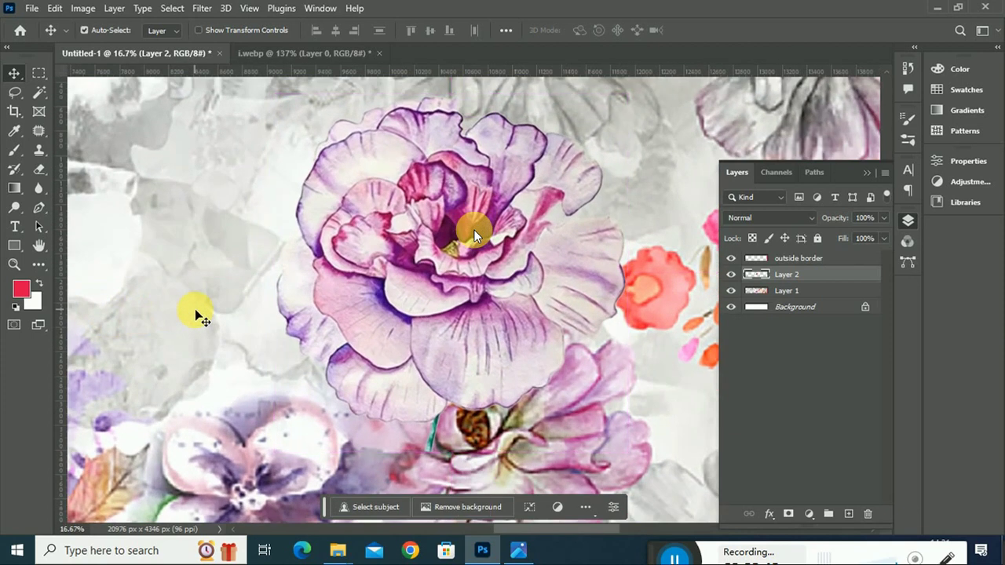
pyautogui.press('e')
pyautogui.scroll(-2, 460, 389)
pyautogui.scroll(-2, 460, 389)
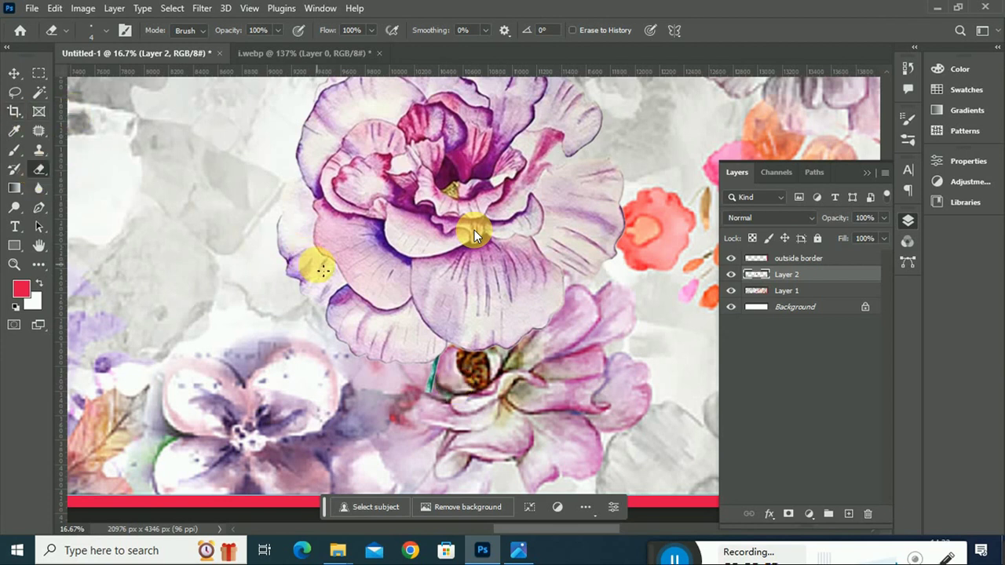
# Step: Set the eraser to 105 px, collapse the Layers panel, and fit the banner on screen
pyautogui.click(106, 31)
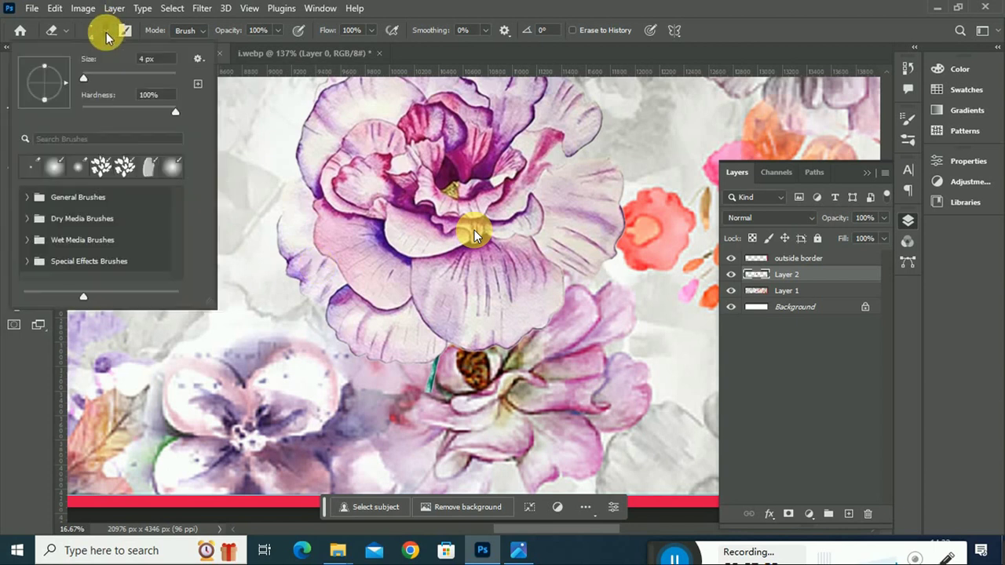
pyautogui.click(444, 377)
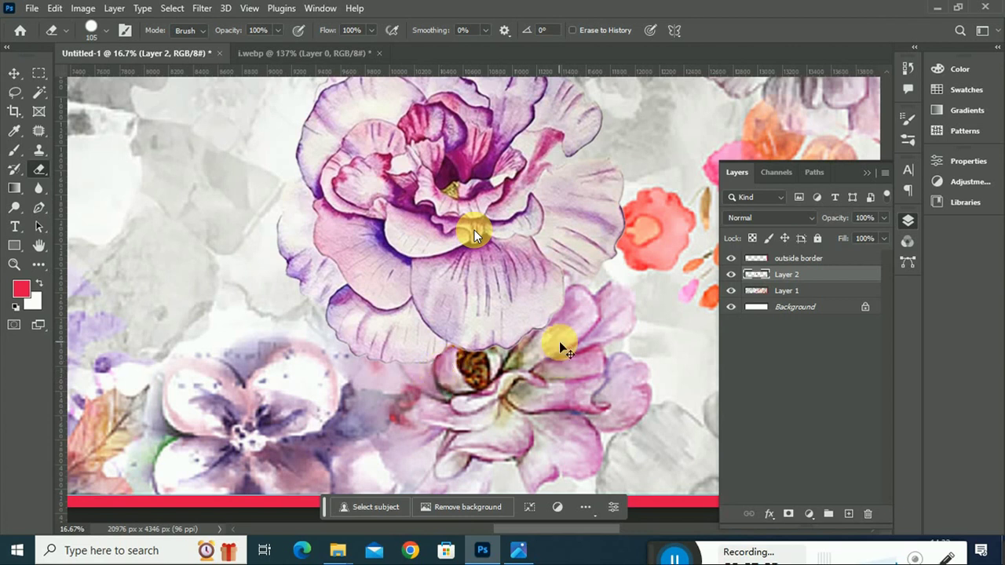
pyautogui.click(867, 172)
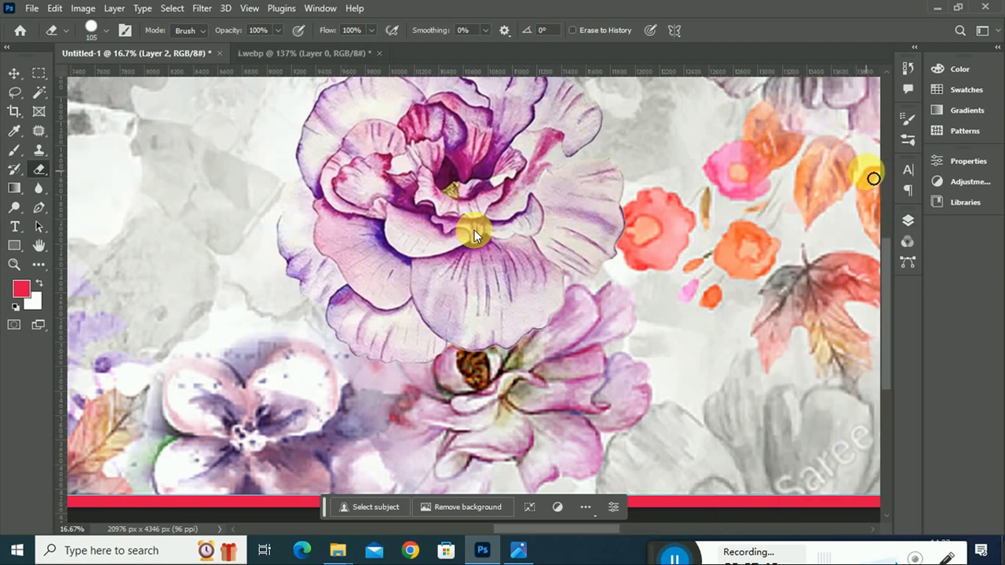
pyautogui.scroll(-1, 474, 234)
pyautogui.scroll(-1, 473, 234)
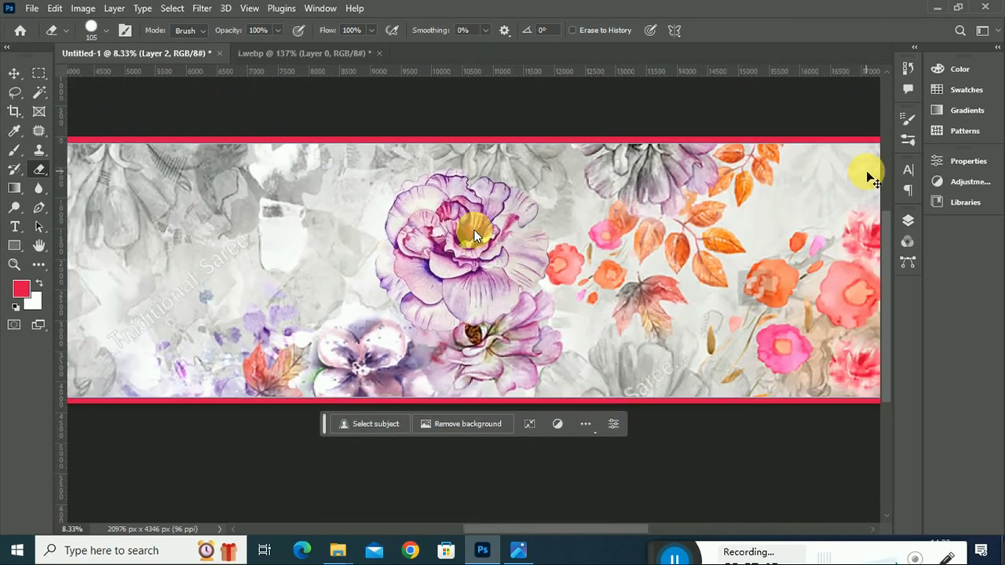
pyautogui.hotkey('ctrl', '0')
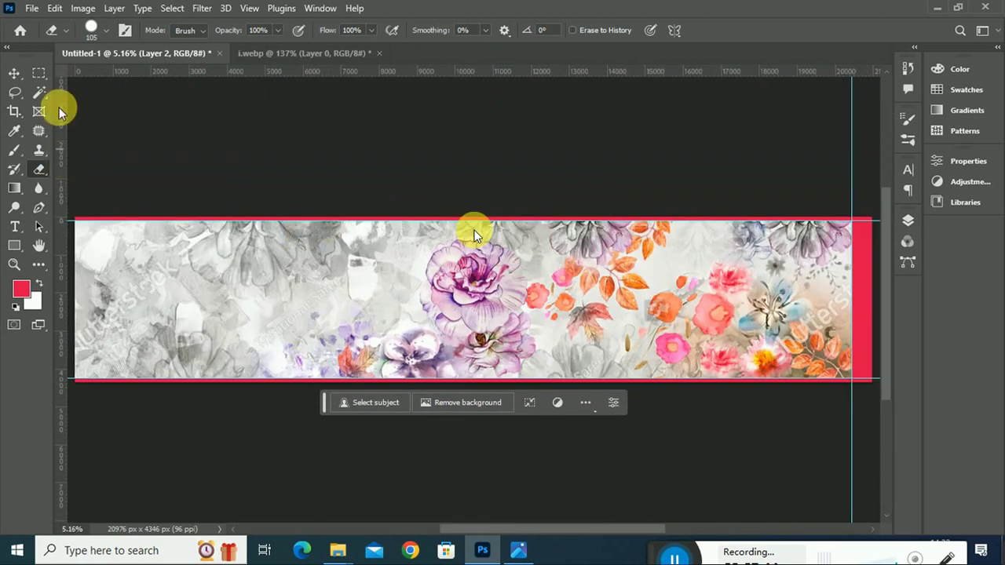
# Step: Move the purple flower cluster right and up on the banner
pyautogui.click(14, 73)
pyautogui.moveTo(497, 311)
pyautogui.mouseDown()
pyautogui.moveTo(523, 404)
pyautogui.moveTo(496, 340)
pyautogui.mouseUp()
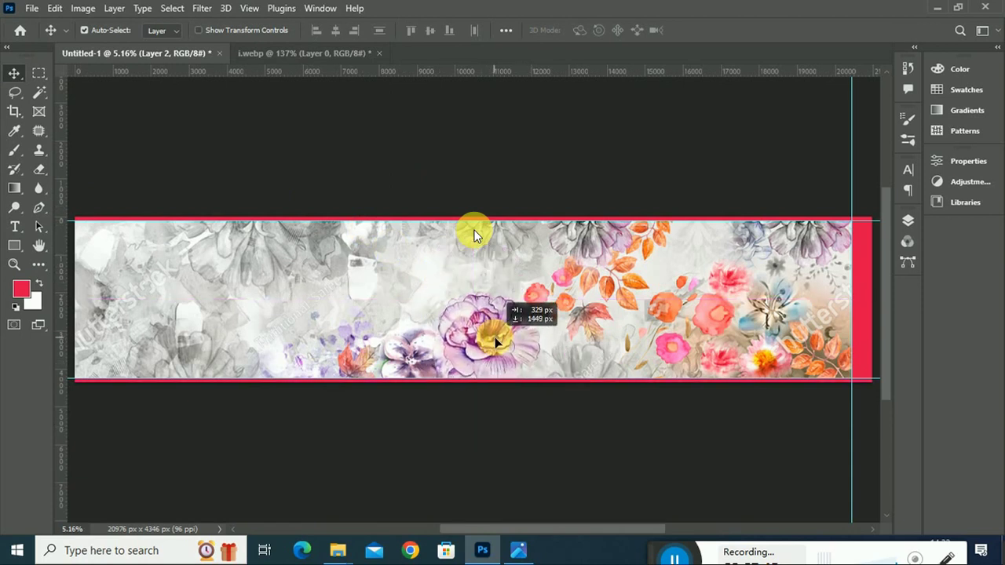
pyautogui.moveTo(495, 341); pyautogui.dragTo(497, 343)
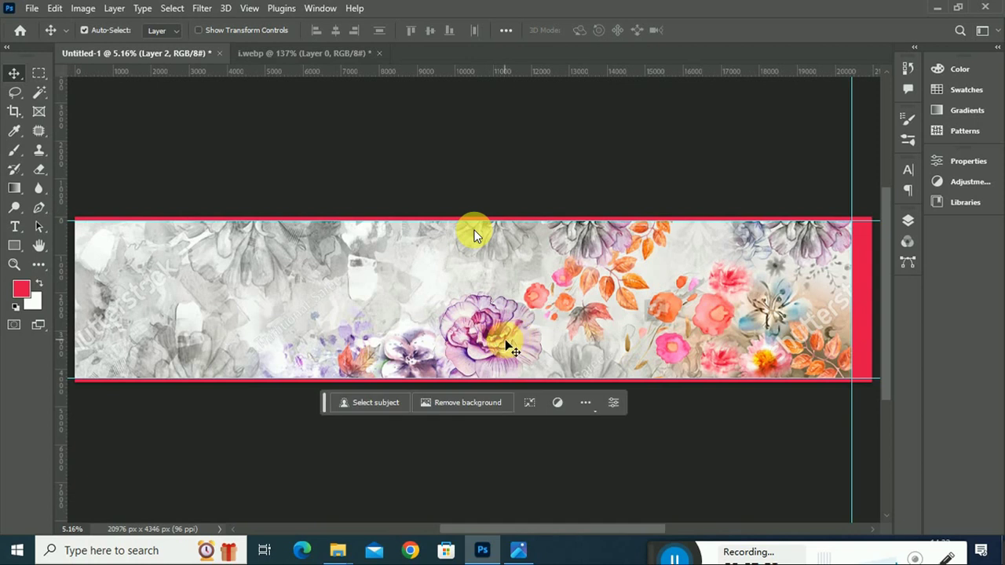
pyautogui.moveTo(511, 348); pyautogui.dragTo(620, 322)
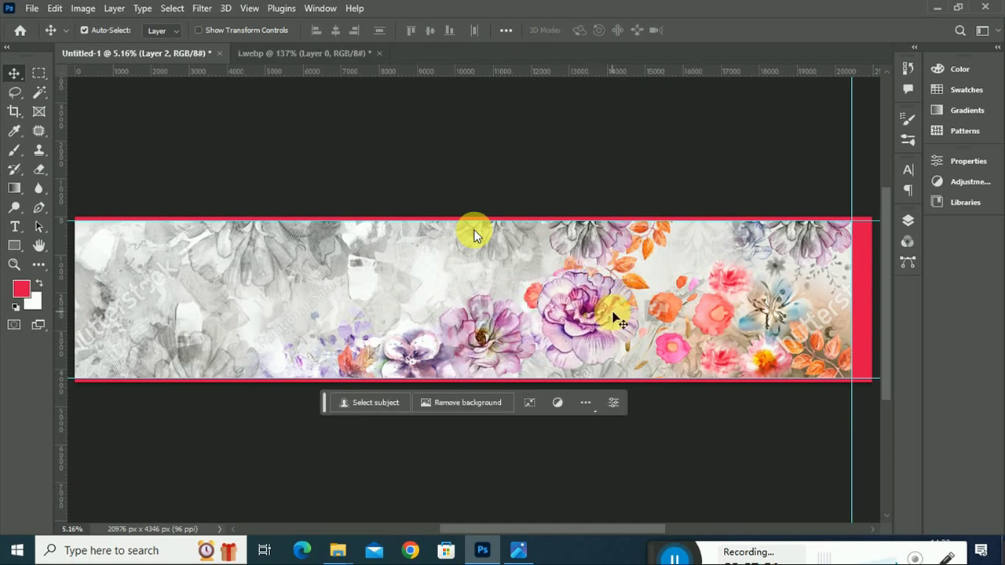
# Step: Flip the flower vertically, set it against the top border, and shift it toward the right
pyautogui.hotkey('ctrl', 't')
pyautogui.rightClick(613, 312)
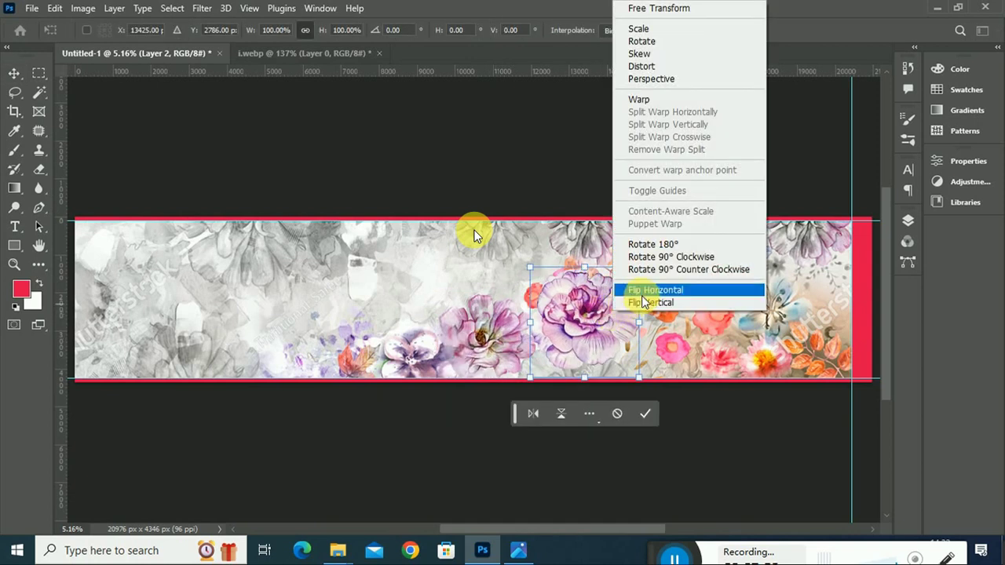
pyautogui.click(649, 306)
pyautogui.moveTo(579, 320); pyautogui.dragTo(597, 207)
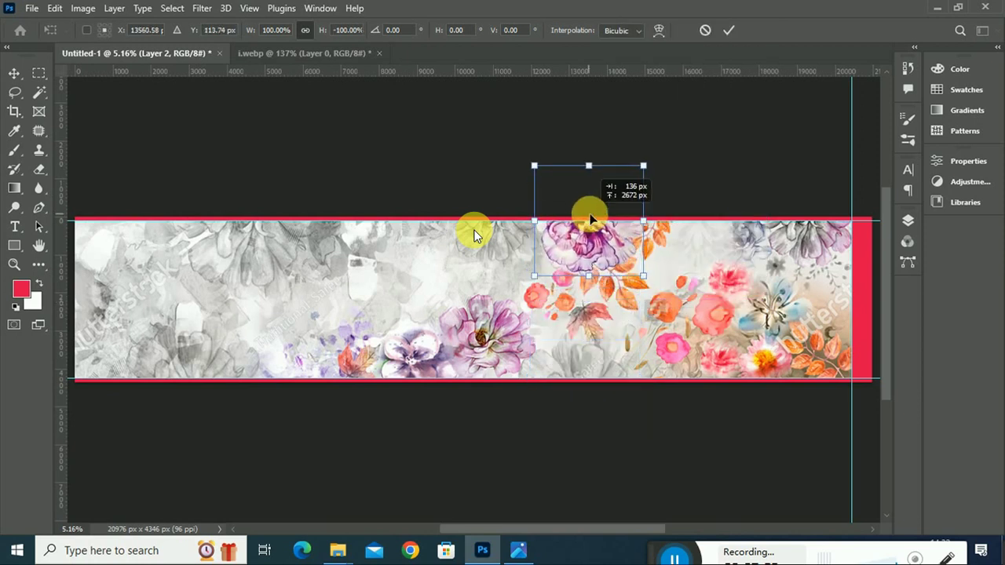
pyautogui.moveTo(597, 206); pyautogui.dragTo(647, 226)
pyautogui.press('Return')
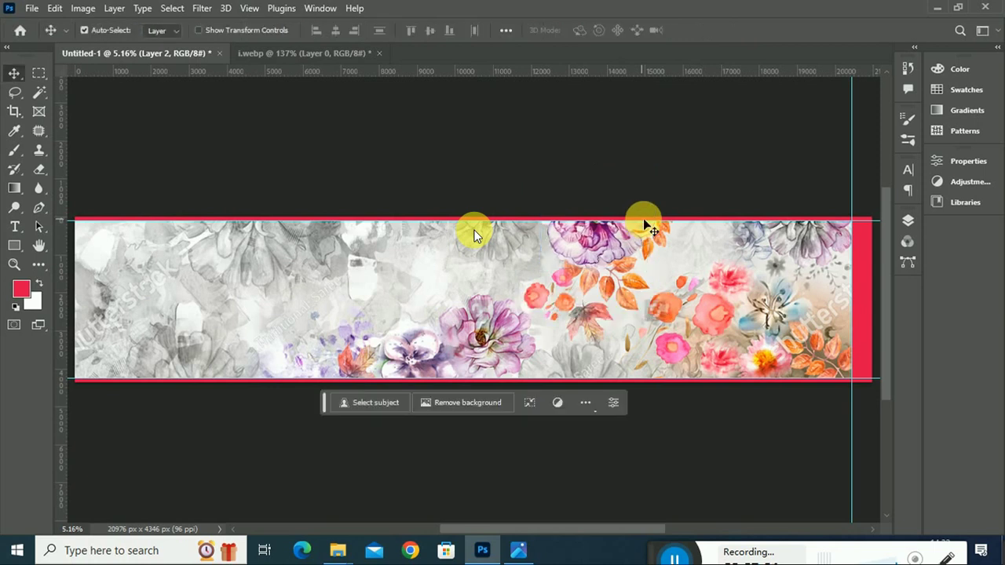
pyautogui.moveTo(592, 248); pyautogui.dragTo(813, 247)
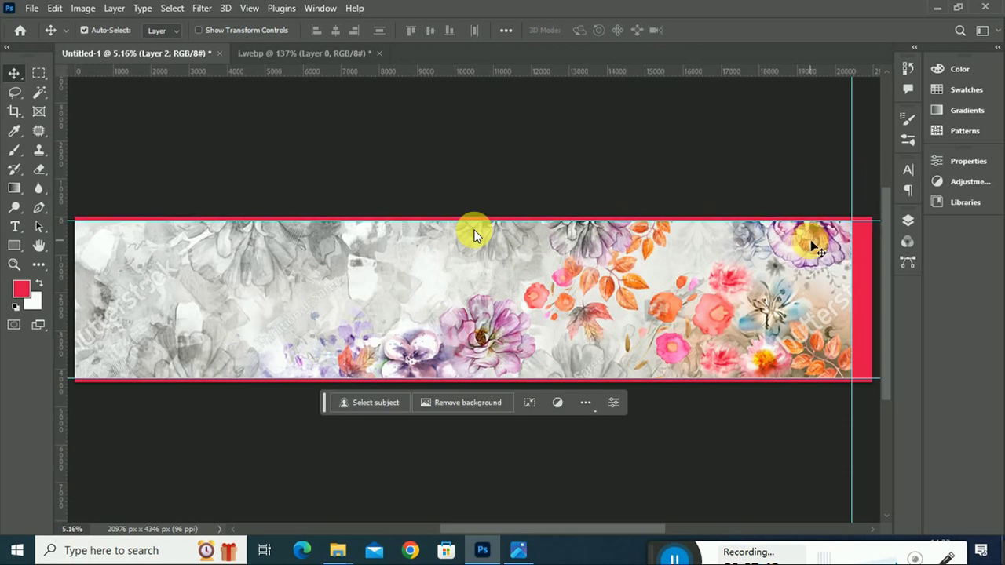
pyautogui.moveTo(809, 248)
pyautogui.mouseDown()
pyautogui.moveTo(793, 303)
pyautogui.moveTo(609, 257)
pyautogui.moveTo(618, 250)
pyautogui.moveTo(606, 236)
pyautogui.moveTo(812, 229)
pyautogui.moveTo(835, 267)
pyautogui.mouseUp()
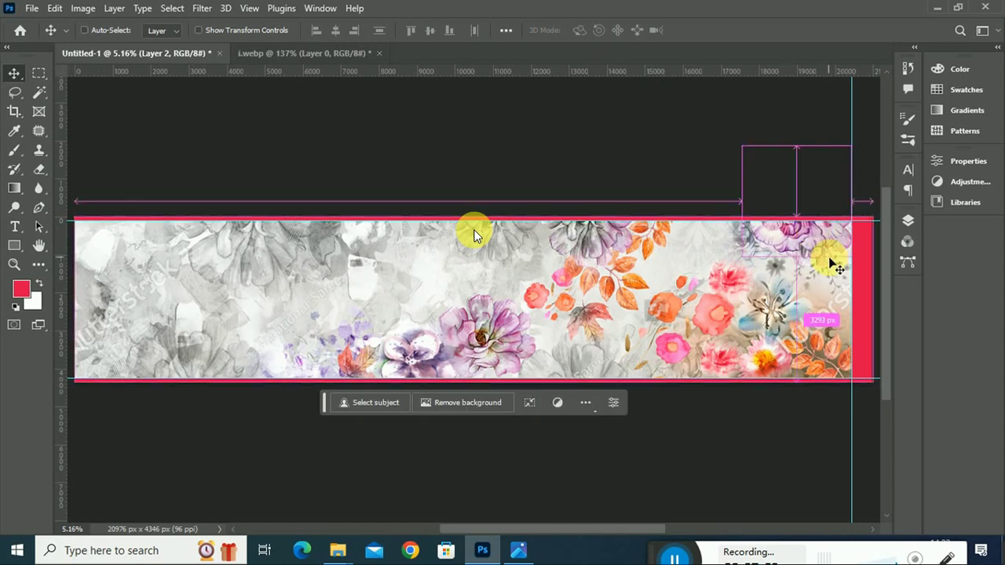
# Step: Duplicate the flower, enlarge one copy to 132% along the bottom, and place another top-left
pyautogui.hotkey('ctrl', 'z')
pyautogui.moveTo(618, 248); pyautogui.dragTo(835, 250)
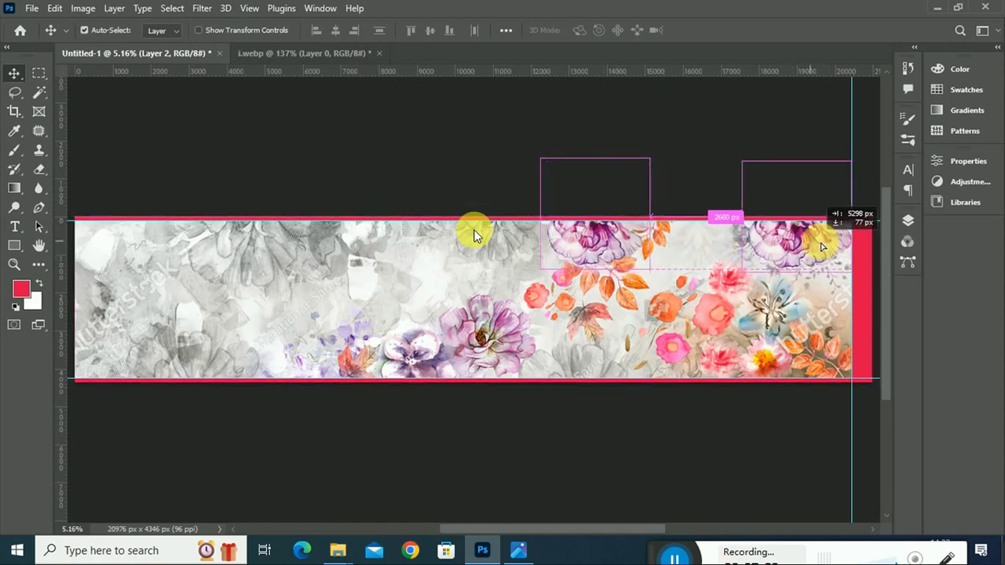
pyautogui.moveTo(834, 250); pyautogui.dragTo(660, 382)
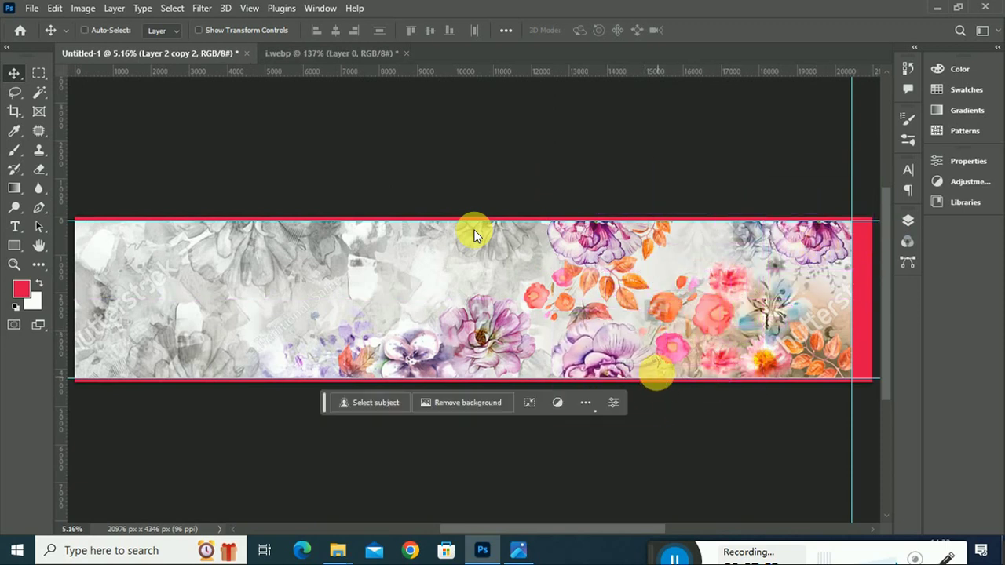
pyautogui.hotkey('ctrl', 't')
pyautogui.moveTo(555, 418)
pyautogui.mouseDown()
pyautogui.moveTo(523, 433)
pyautogui.moveTo(515, 456)
pyautogui.mouseUp()
pyautogui.moveTo(592, 352); pyautogui.dragTo(586, 358)
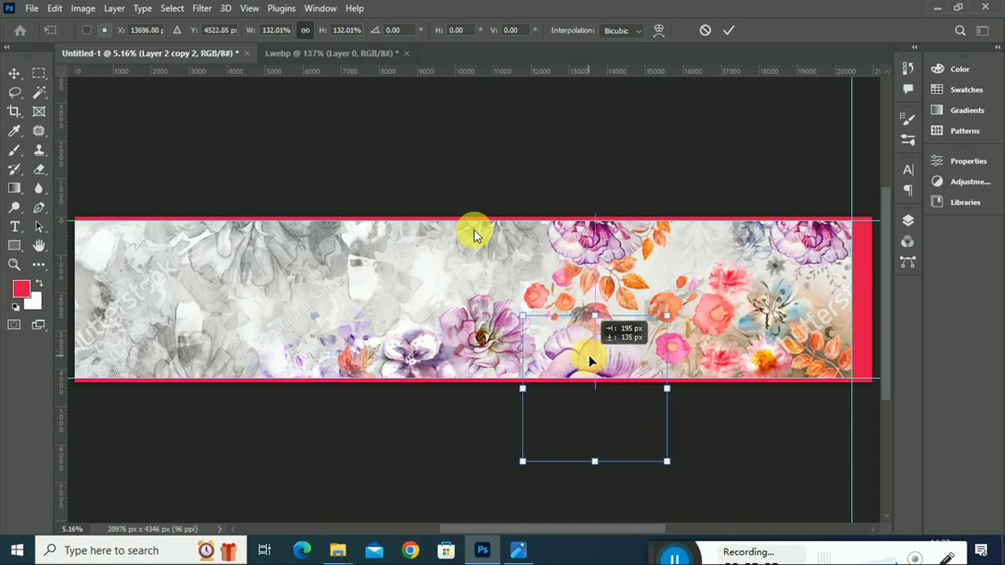
pyautogui.press('Return')
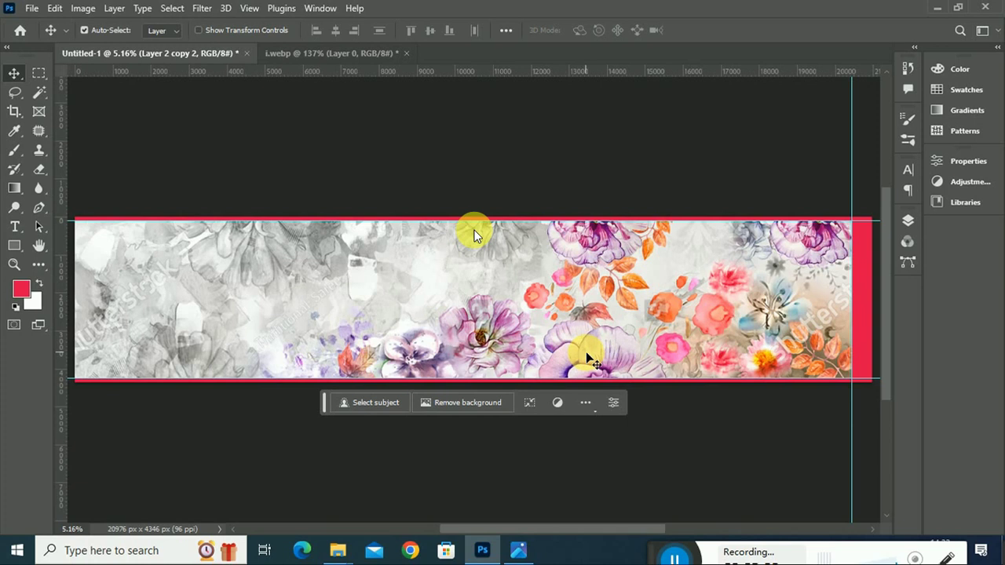
pyautogui.moveTo(587, 355); pyautogui.dragTo(238, 202)
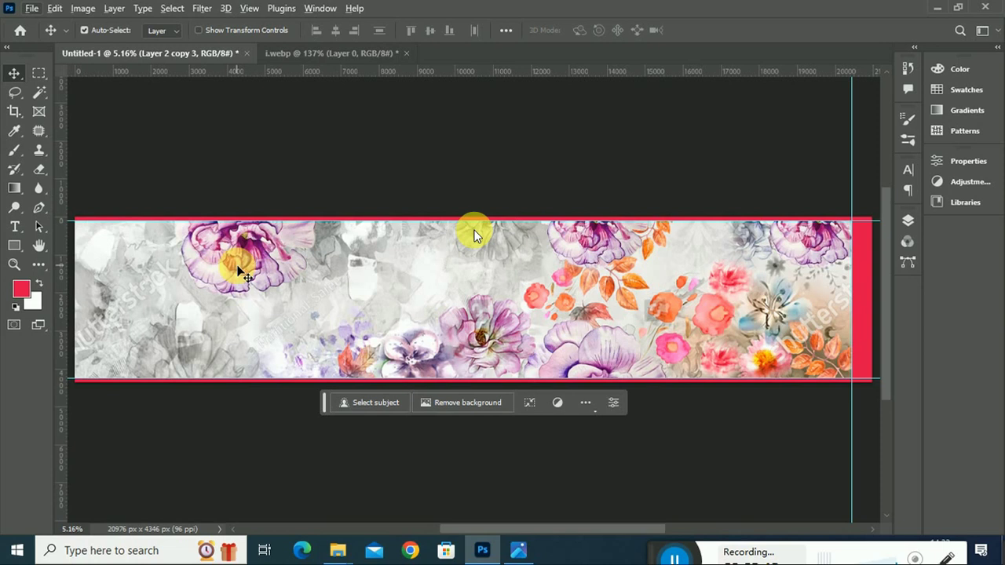
pyautogui.moveTo(243, 275); pyautogui.dragTo(246, 311)
# Step: Flip the top-left flower copy upside down and move it to the bottom border
pyautogui.rightClick(244, 306)
pyautogui.click(240, 299)
pyautogui.hotkey('ctrl', 't')
pyautogui.rightClick(240, 302)
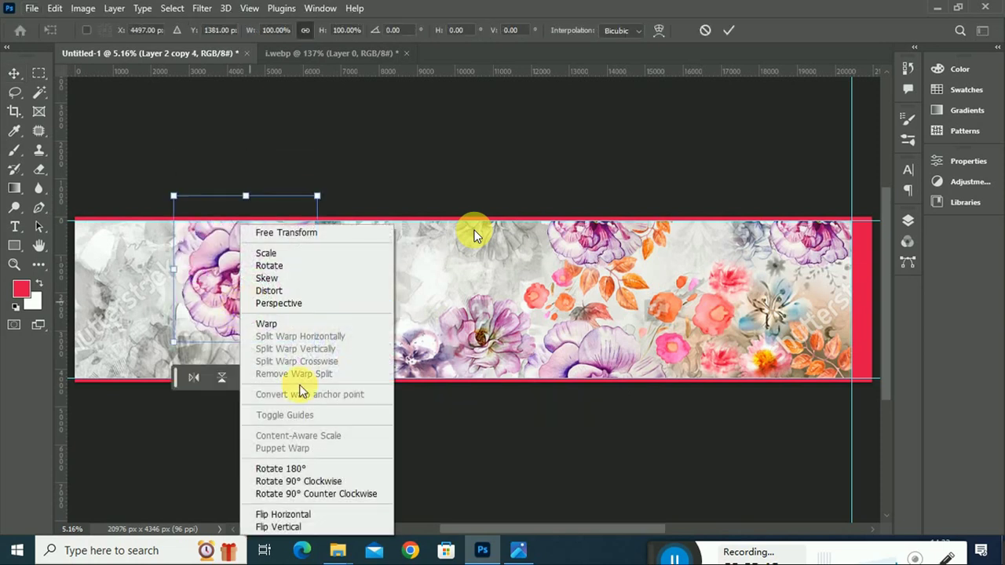
pyautogui.click(312, 527)
pyautogui.moveTo(242, 262)
pyautogui.mouseDown()
pyautogui.moveTo(239, 397)
pyautogui.moveTo(222, 387)
pyautogui.mouseUp()
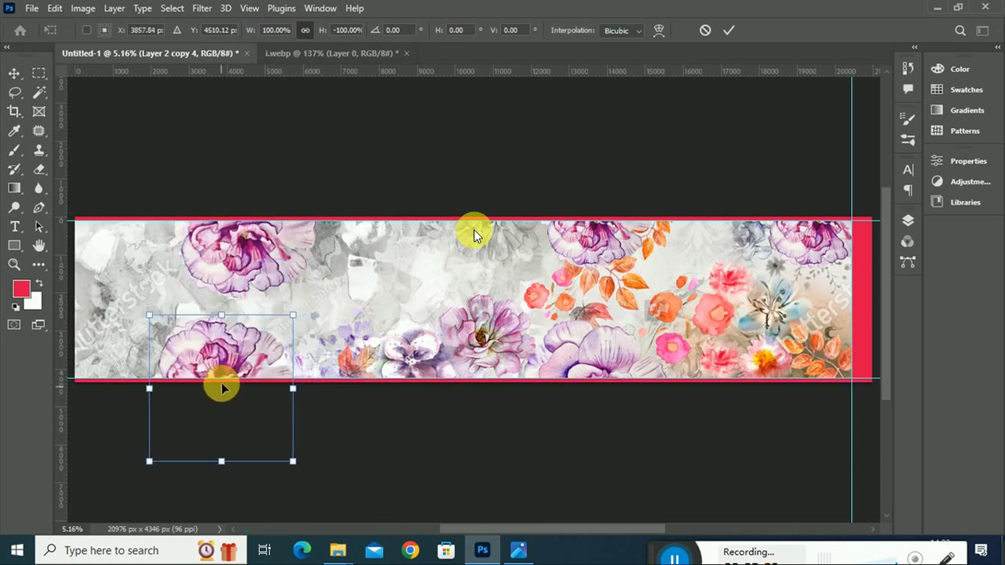
pyautogui.press('Return')
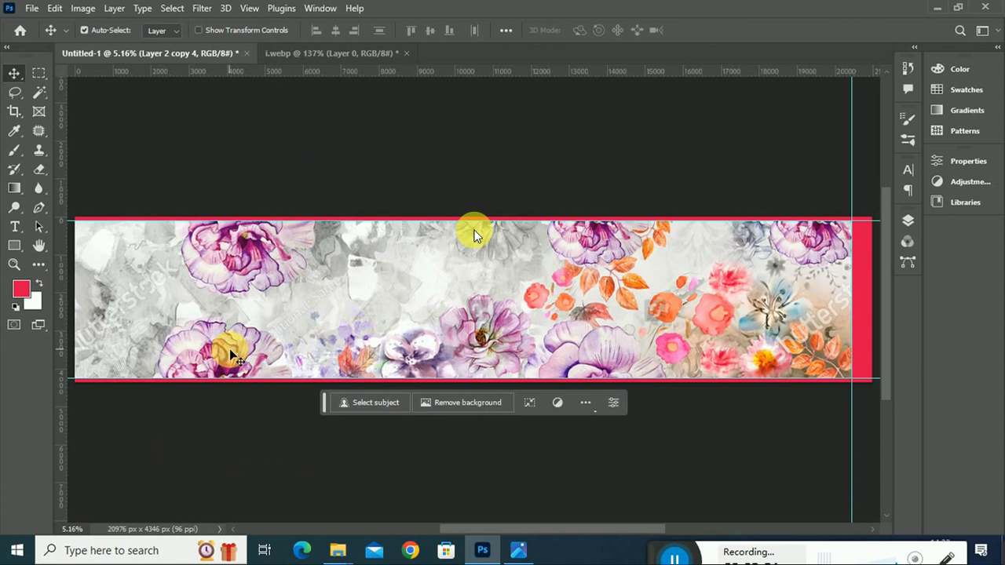
# Step: Duplicate a flipped copy to the top border in the middle, scaled to 64%
pyautogui.moveTo(229, 349); pyautogui.dragTo(542, 244)
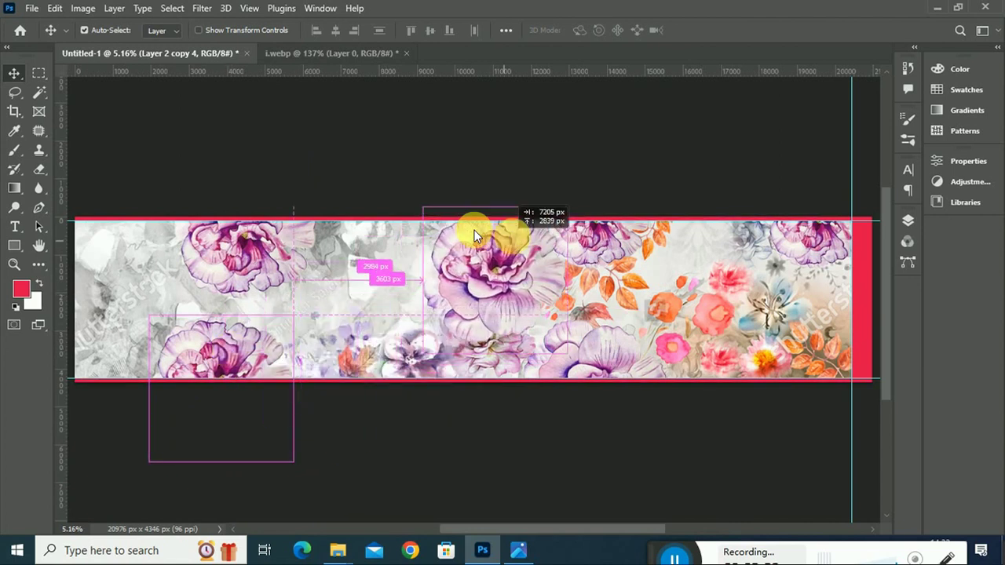
pyautogui.hotkey('ctrl', 't')
pyautogui.rightClick(542, 243)
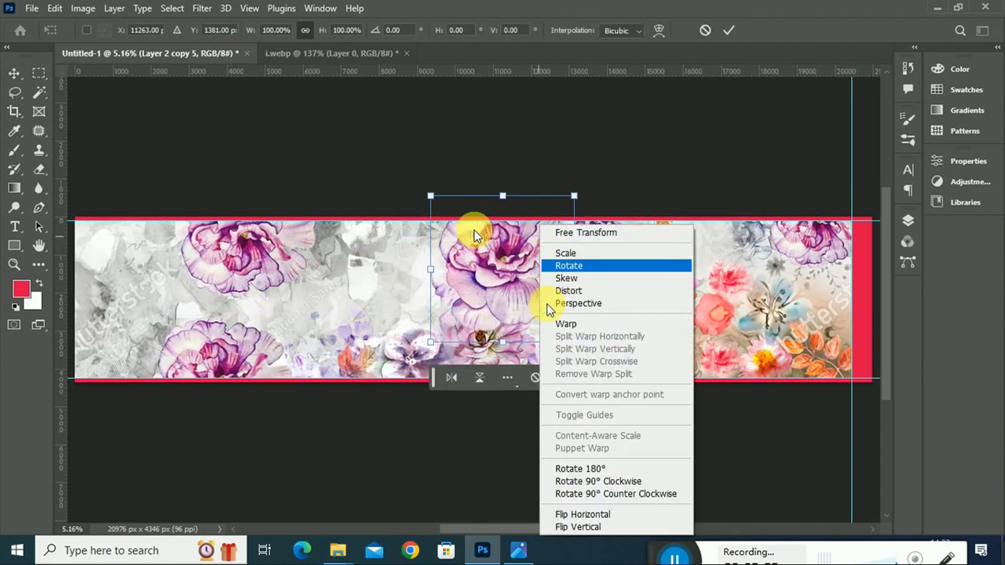
pyautogui.click(583, 527)
pyautogui.moveTo(489, 271); pyautogui.dragTo(489, 198)
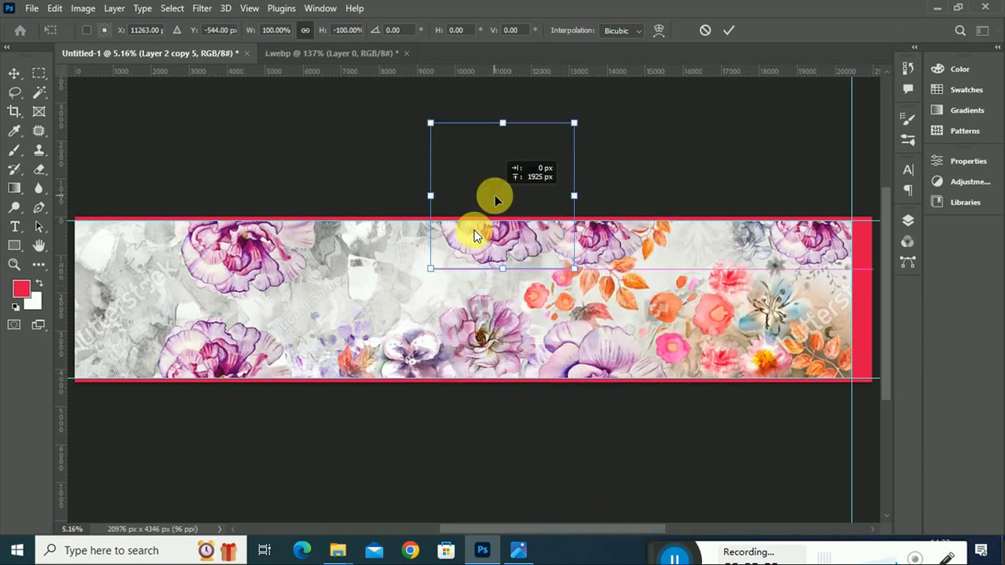
pyautogui.moveTo(589, 125)
pyautogui.mouseDown()
pyautogui.moveTo(519, 190)
pyautogui.moveTo(522, 175)
pyautogui.mouseUp()
pyautogui.moveTo(492, 237); pyautogui.dragTo(510, 231)
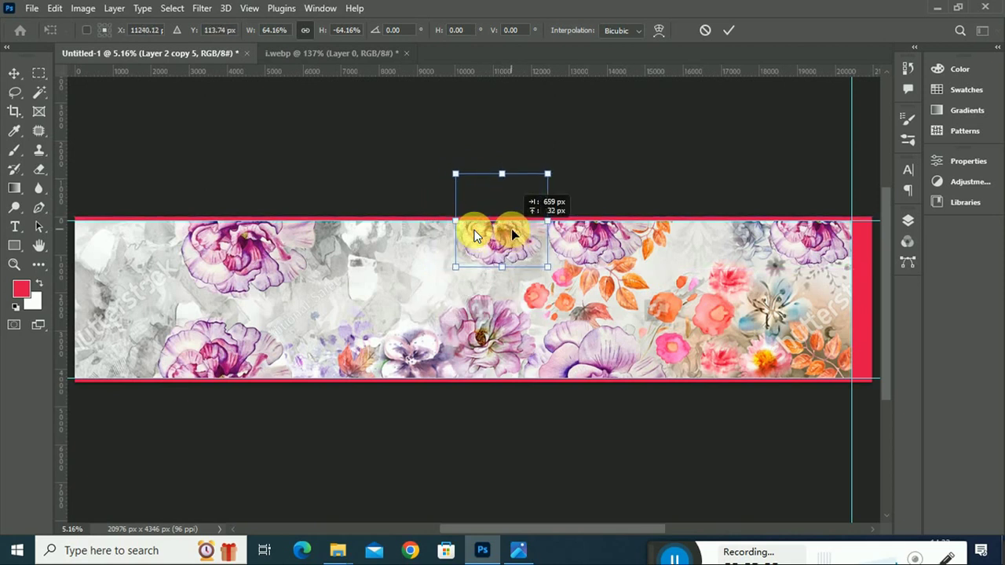
pyautogui.press('Return')
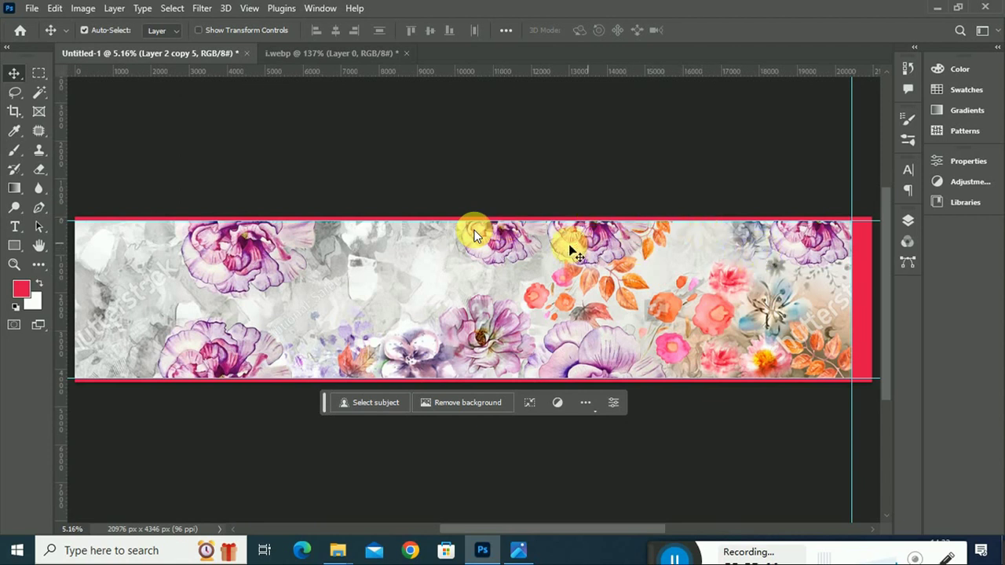
# Step: Duplicate the small flower further right along the top, rotated about 58° and scaled to 95%
pyautogui.moveTo(571, 251)
pyautogui.mouseDown()
pyautogui.moveTo(676, 271)
pyautogui.moveTo(620, 281)
pyautogui.mouseUp()
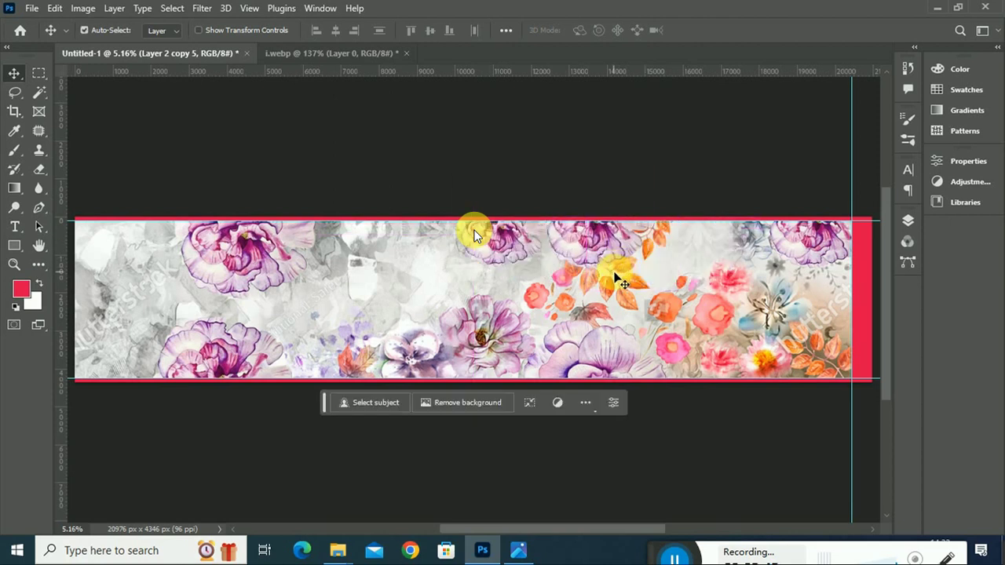
pyautogui.moveTo(556, 265); pyautogui.dragTo(856, 267)
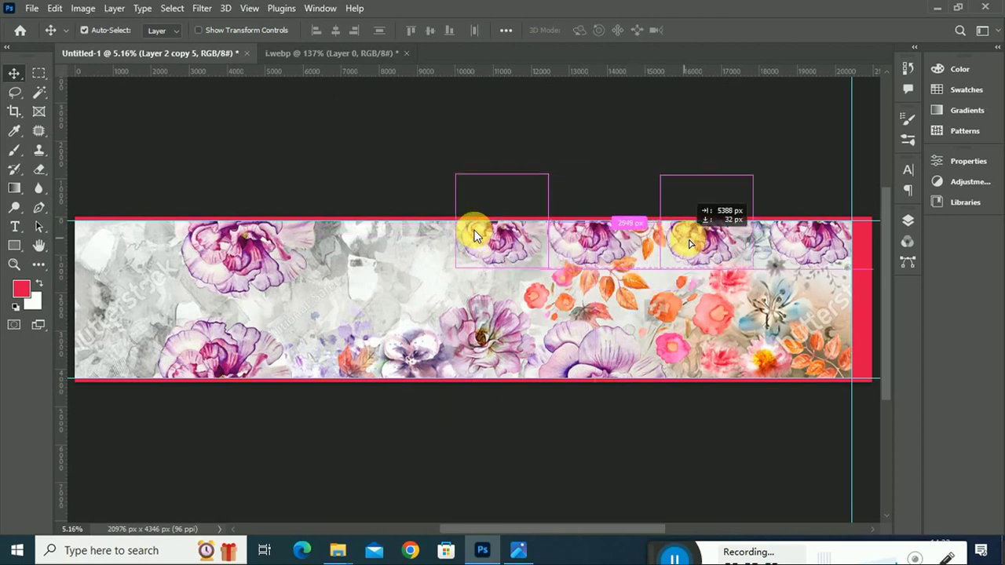
pyautogui.hotkey('ctrl', 't')
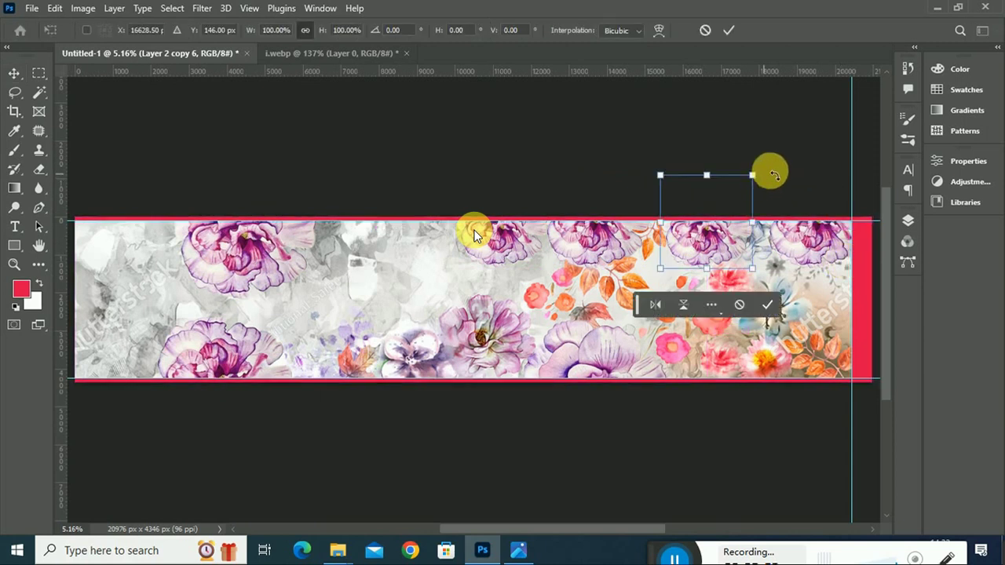
pyautogui.moveTo(784, 163); pyautogui.dragTo(785, 240)
pyautogui.moveTo(723, 254); pyautogui.dragTo(752, 234)
pyautogui.moveTo(821, 228)
pyautogui.mouseDown()
pyautogui.moveTo(808, 237)
pyautogui.moveTo(736, 225)
pyautogui.moveTo(747, 250)
pyautogui.mouseUp()
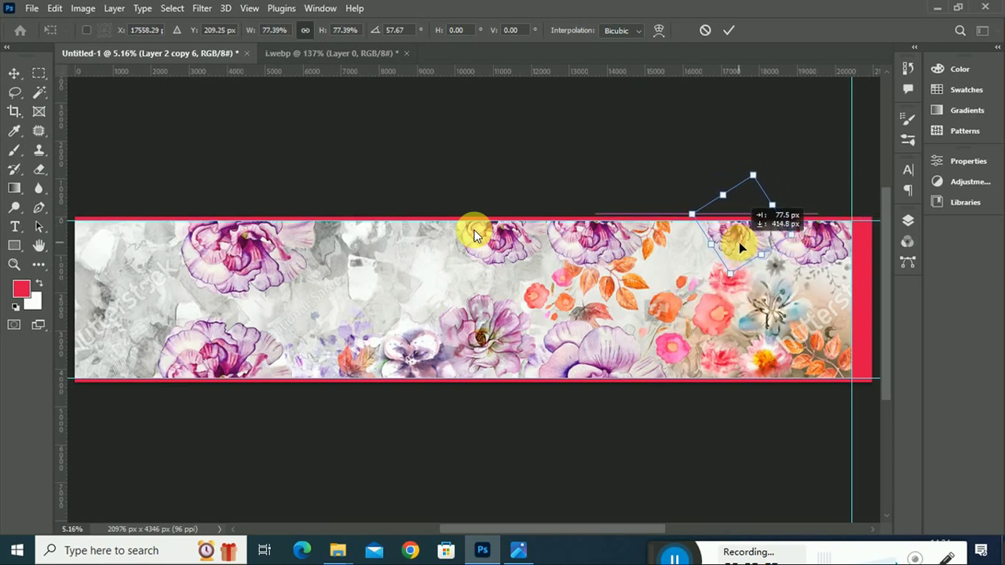
pyautogui.press('Return')
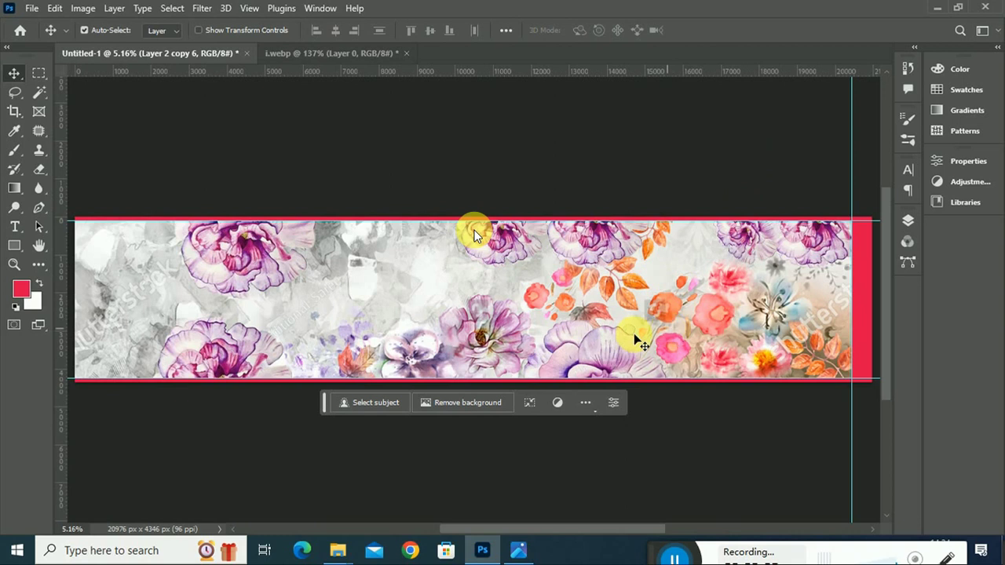
# Step: Place an upside-down flower copy in the lower middle of the banner
pyautogui.click(595, 244)
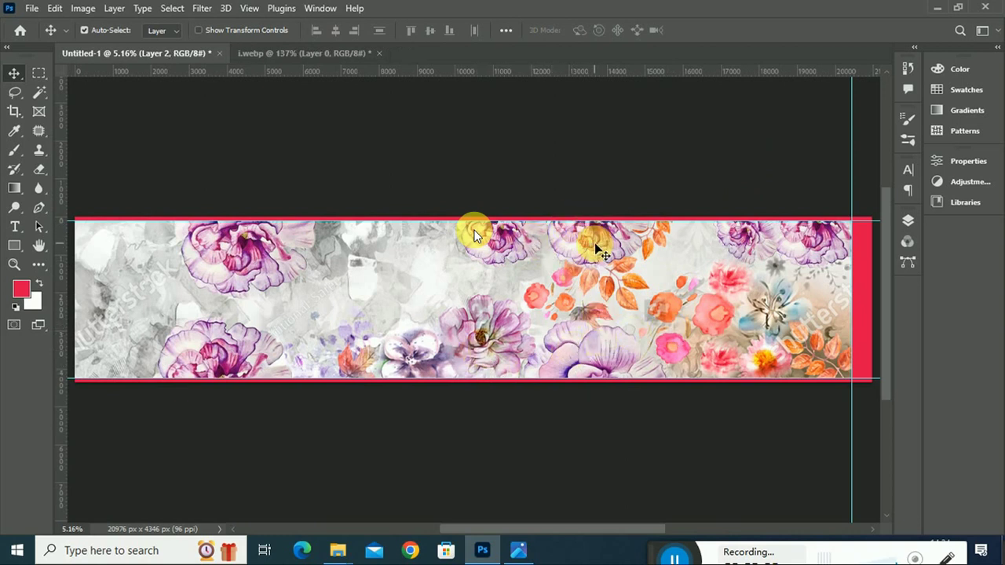
pyautogui.moveTo(594, 243)
pyautogui.mouseDown()
pyautogui.moveTo(589, 347)
pyautogui.moveTo(611, 244)
pyautogui.moveTo(571, 350)
pyautogui.mouseUp()
pyautogui.hotkey('ctrl', 't')
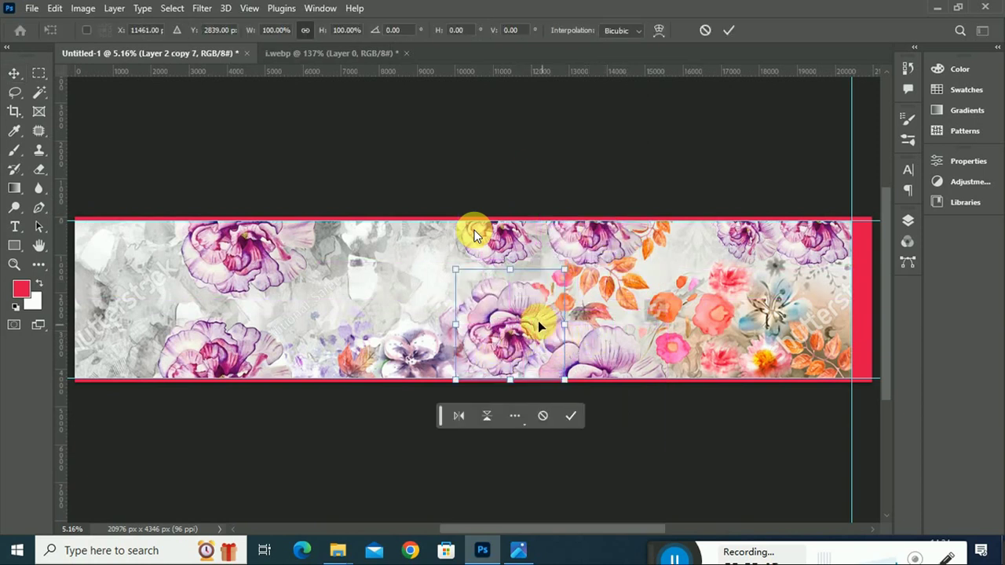
pyautogui.rightClick(538, 322)
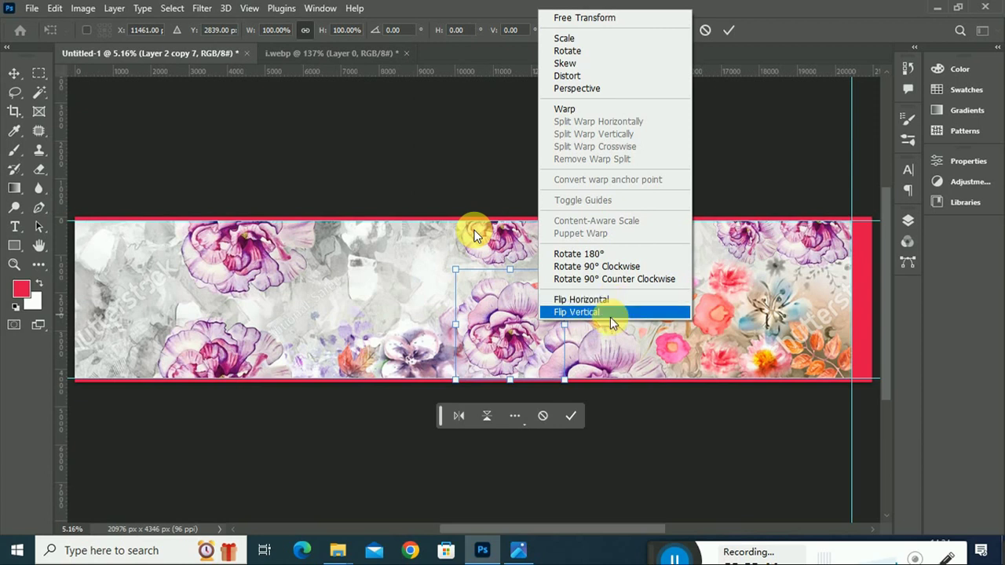
pyautogui.click(608, 312)
pyautogui.moveTo(491, 328); pyautogui.dragTo(477, 340)
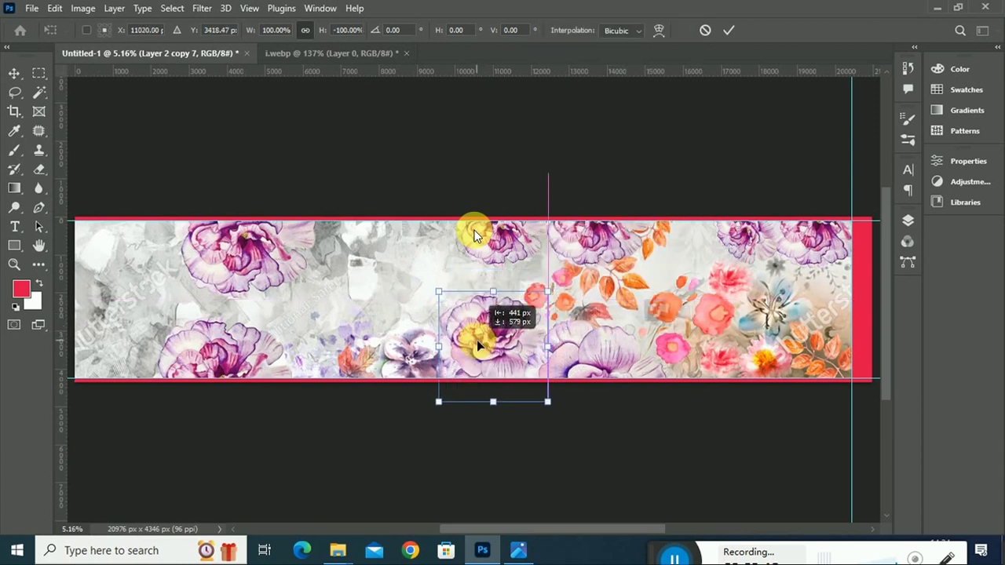
pyautogui.moveTo(477, 340); pyautogui.dragTo(476, 340)
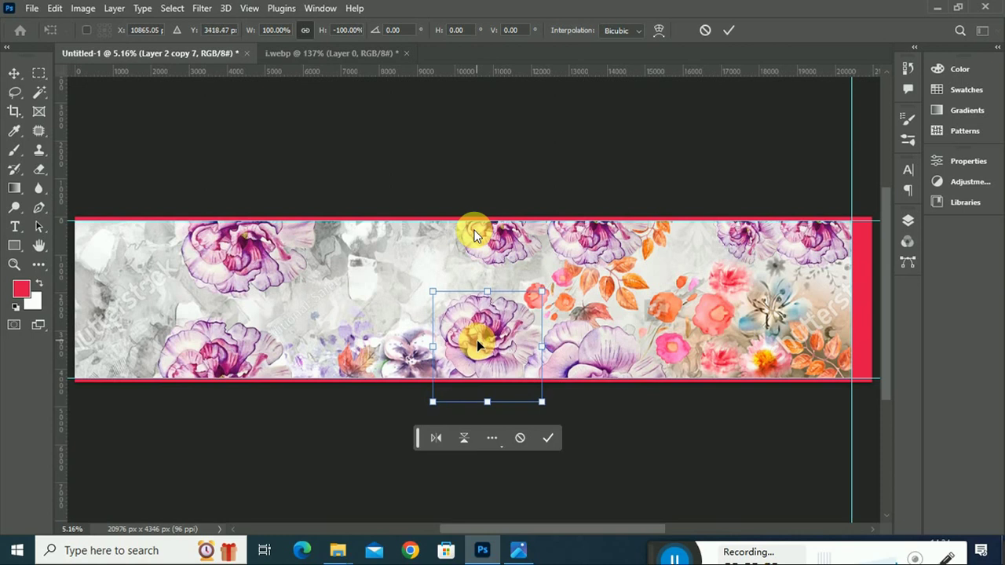
pyautogui.press('Return')
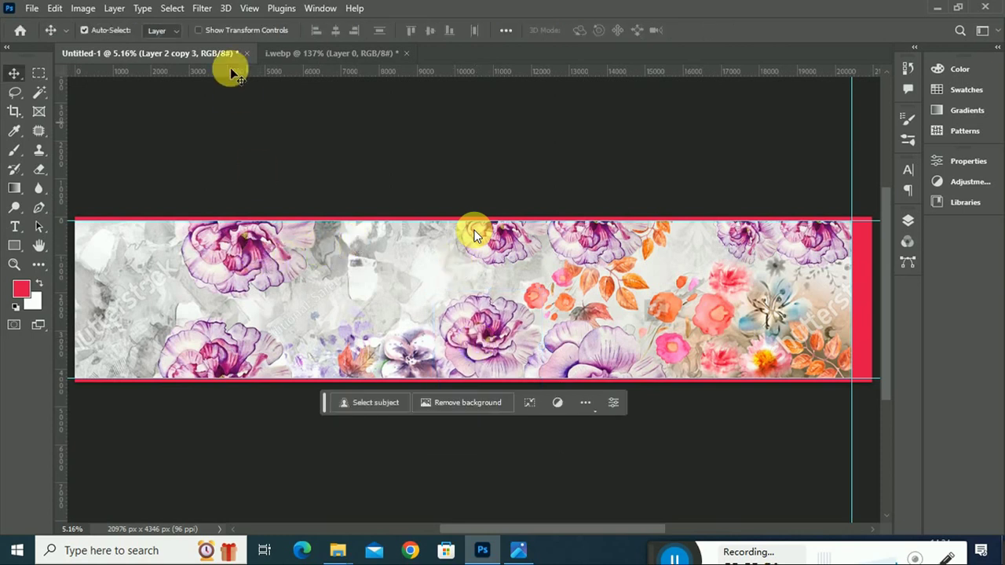
pyautogui.click(114, 10)
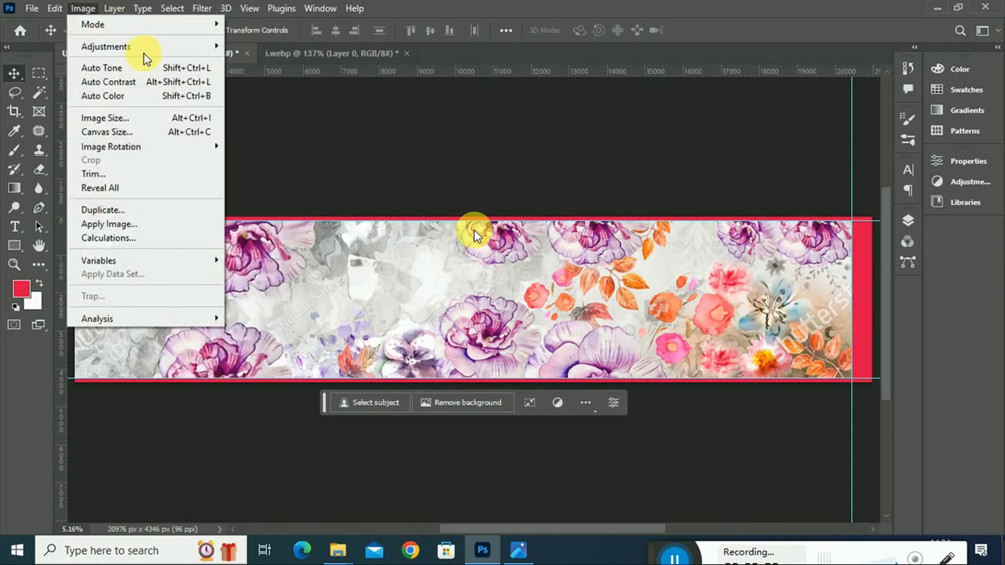
pyautogui.moveTo(106, 46)
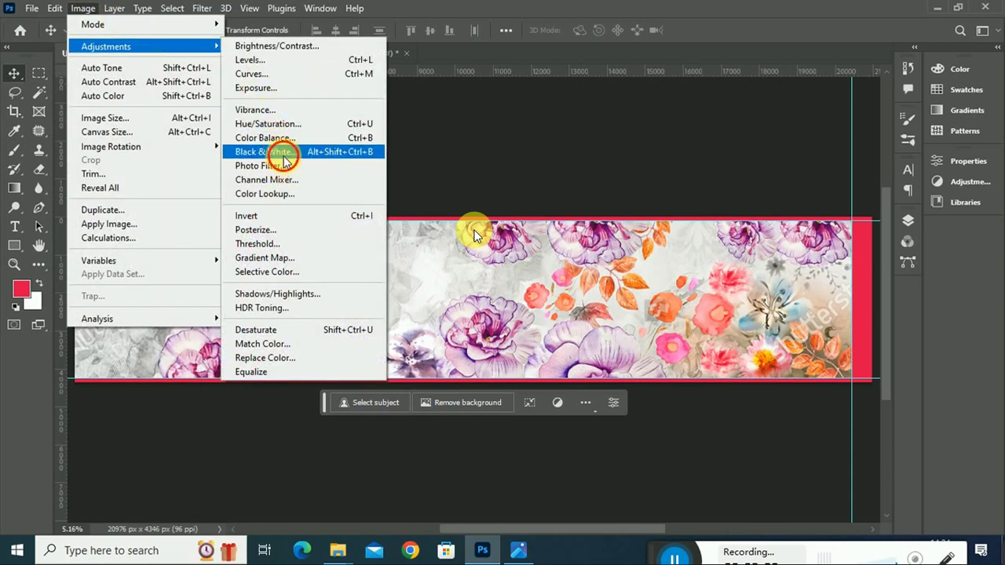
# Step: Apply Black & White to three flower copies, including the lower-left one
pyautogui.click(284, 153)
pyautogui.click(282, 92)
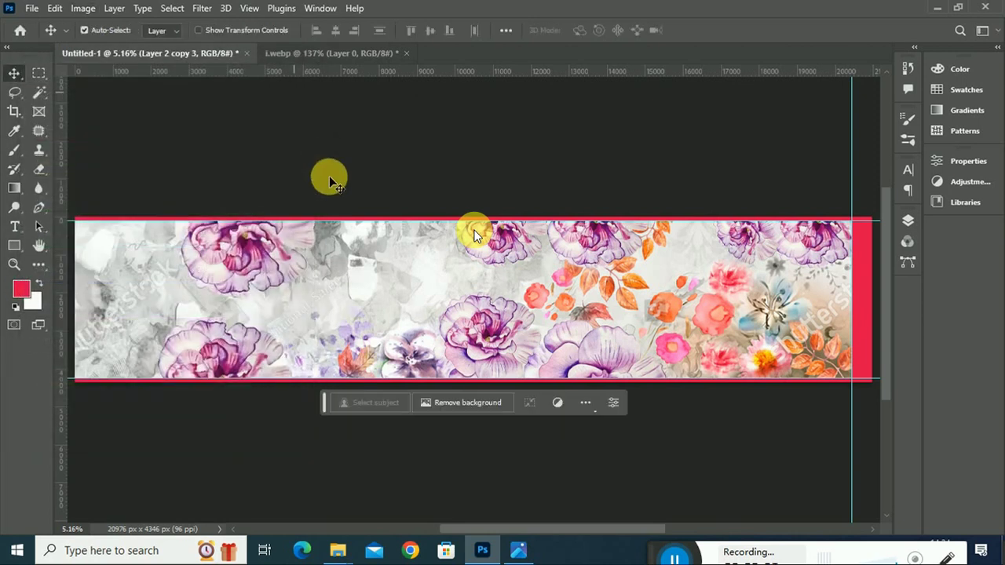
pyautogui.hotkey('ctrl', 'j')
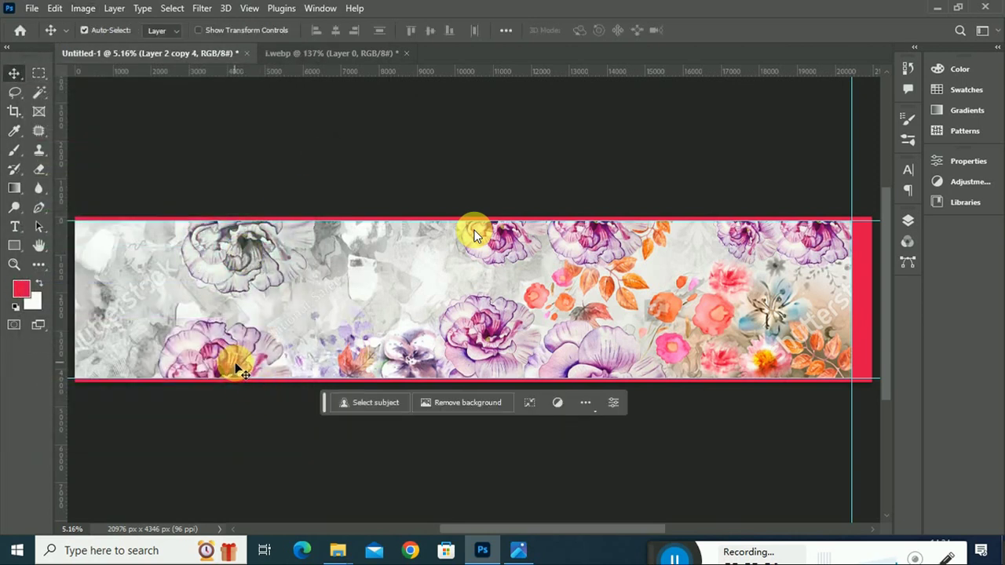
pyautogui.click(84, 8)
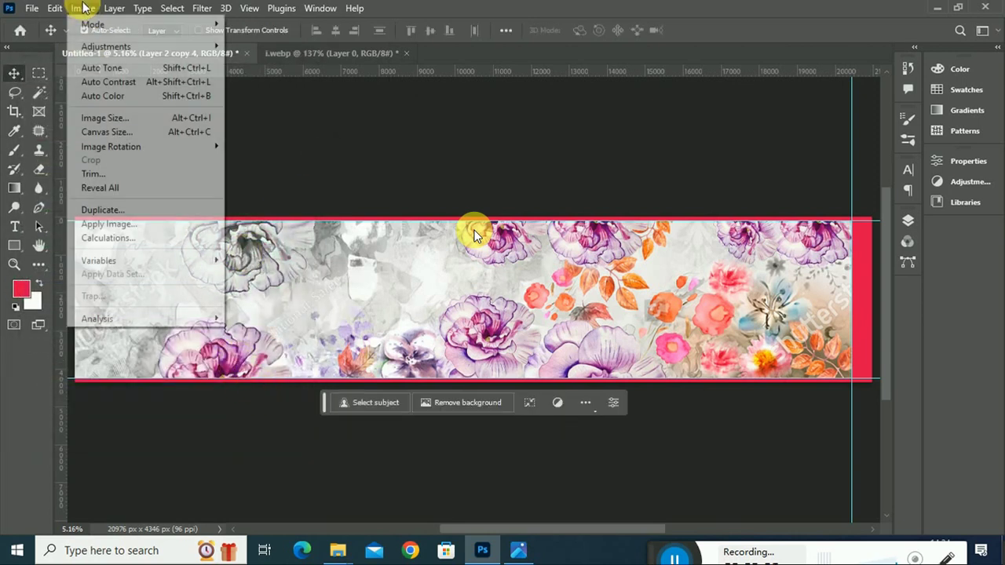
pyautogui.click(168, 45)
pyautogui.click(265, 151)
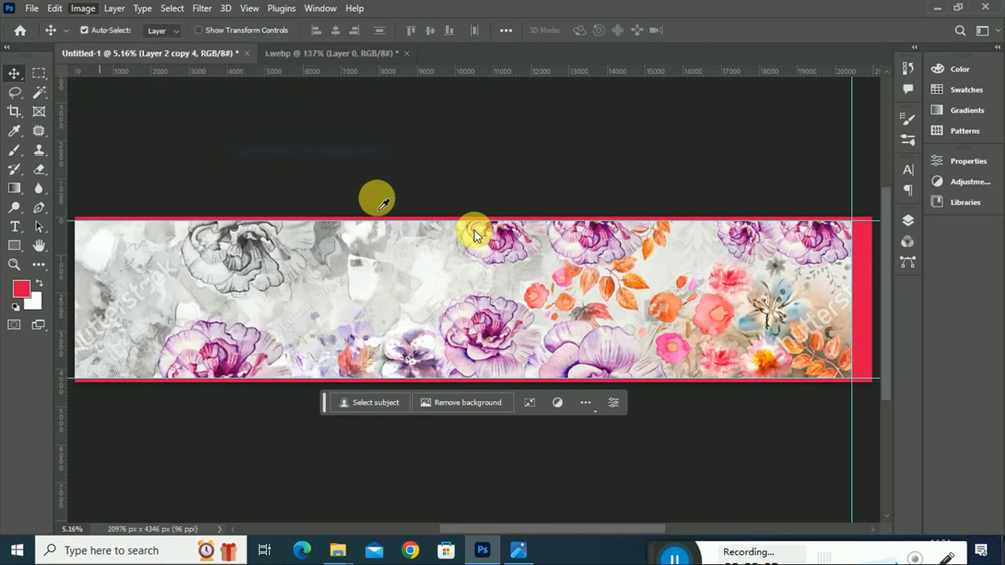
pyautogui.click(283, 95)
pyautogui.hotkey('ctrl', 'j')
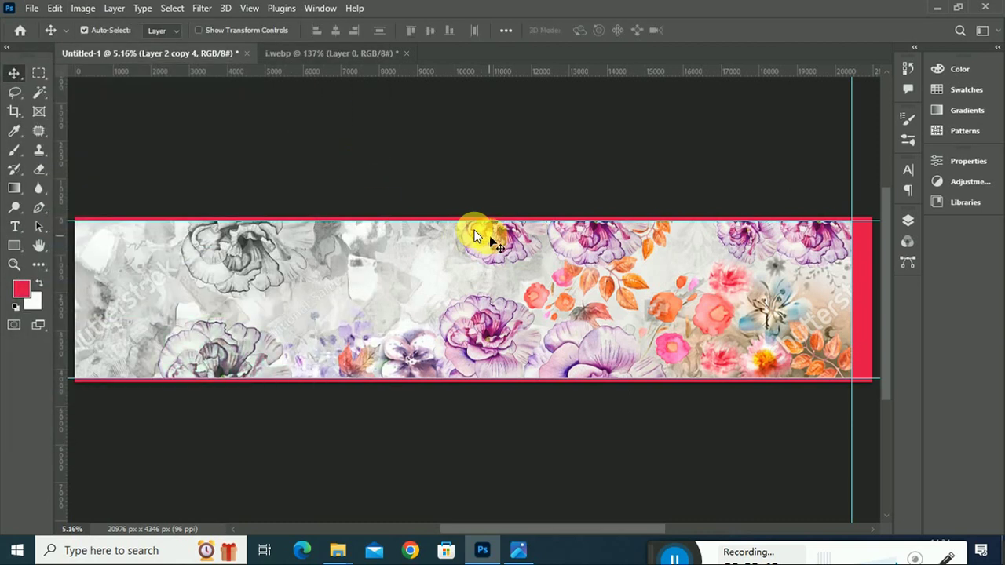
pyautogui.click(93, 11)
pyautogui.moveTo(106, 46)
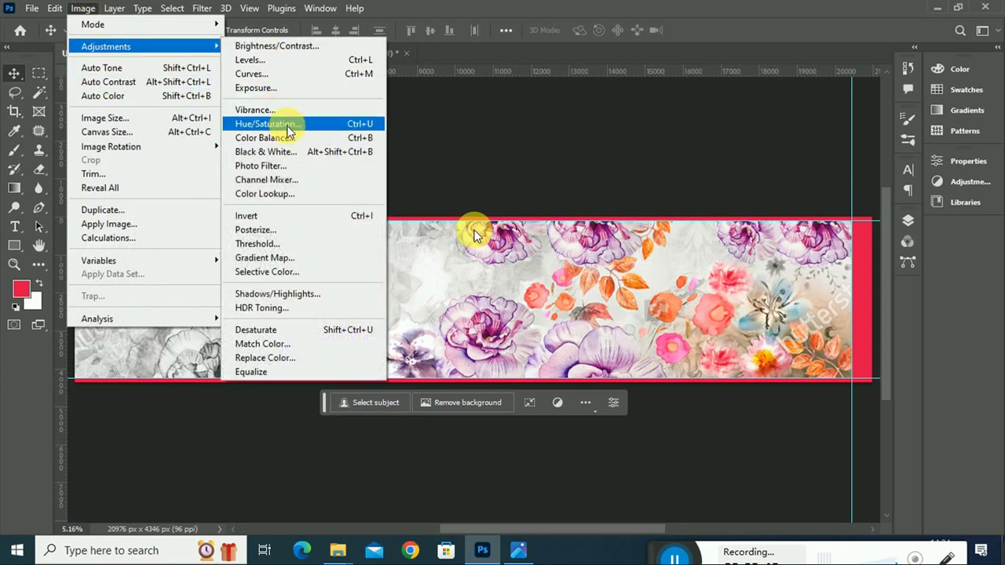
pyautogui.click(291, 151)
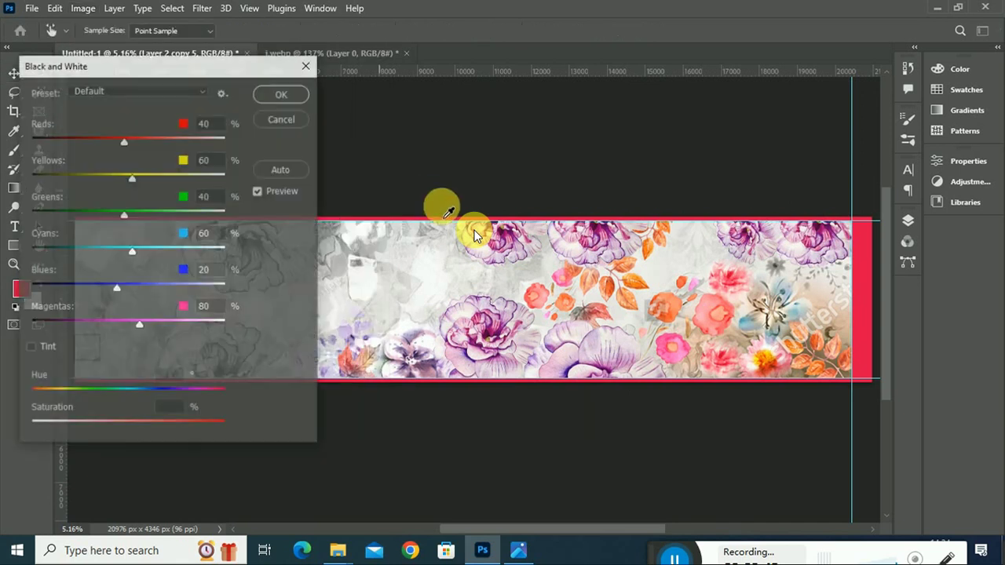
pyautogui.click(297, 96)
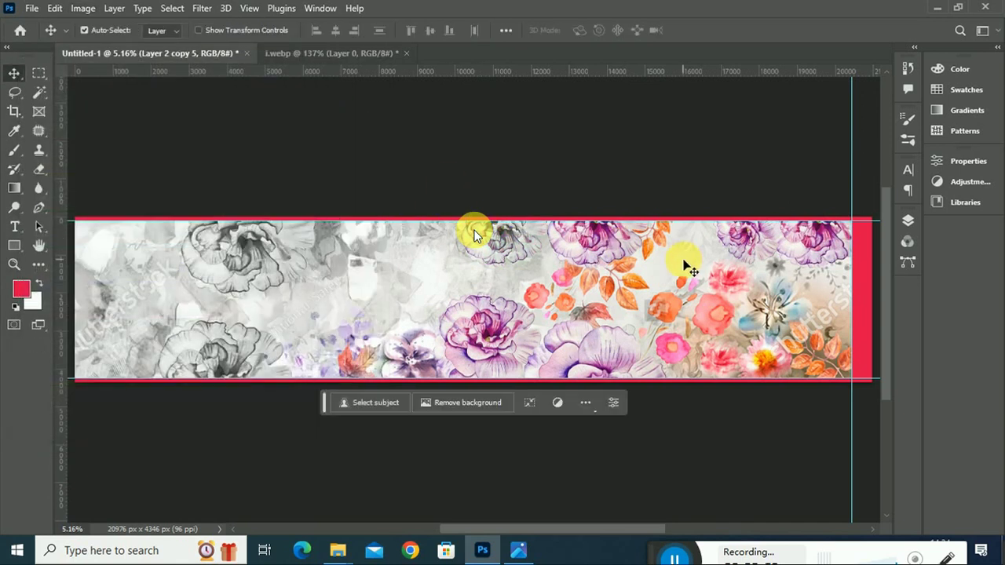
# Step: Move the colour flower copy among the orange flowers near the top right
pyautogui.moveTo(620, 251)
pyautogui.mouseDown()
pyautogui.moveTo(664, 257)
pyautogui.moveTo(617, 241)
pyautogui.moveTo(642, 259)
pyautogui.mouseUp()
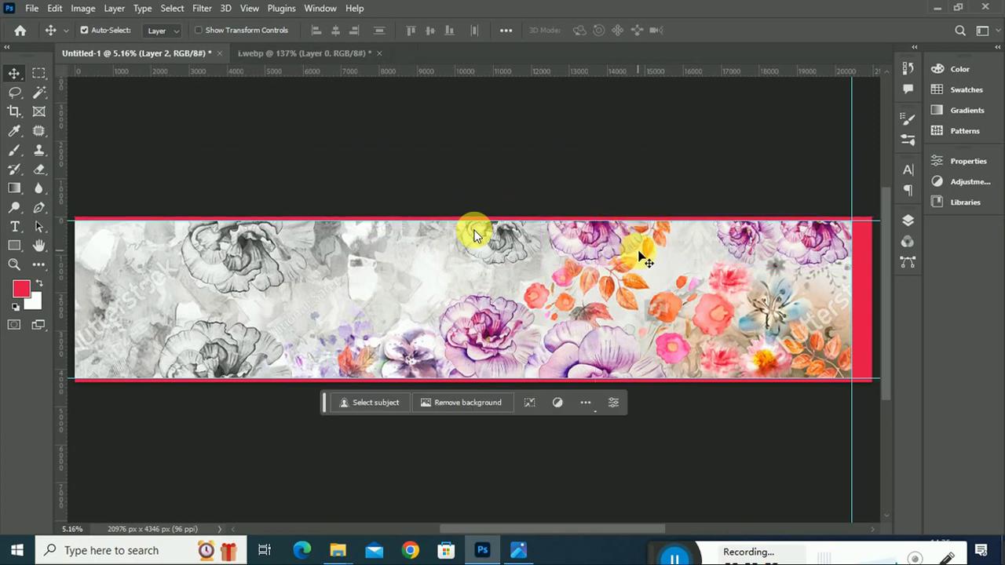
pyautogui.moveTo(612, 248); pyautogui.dragTo(605, 248)
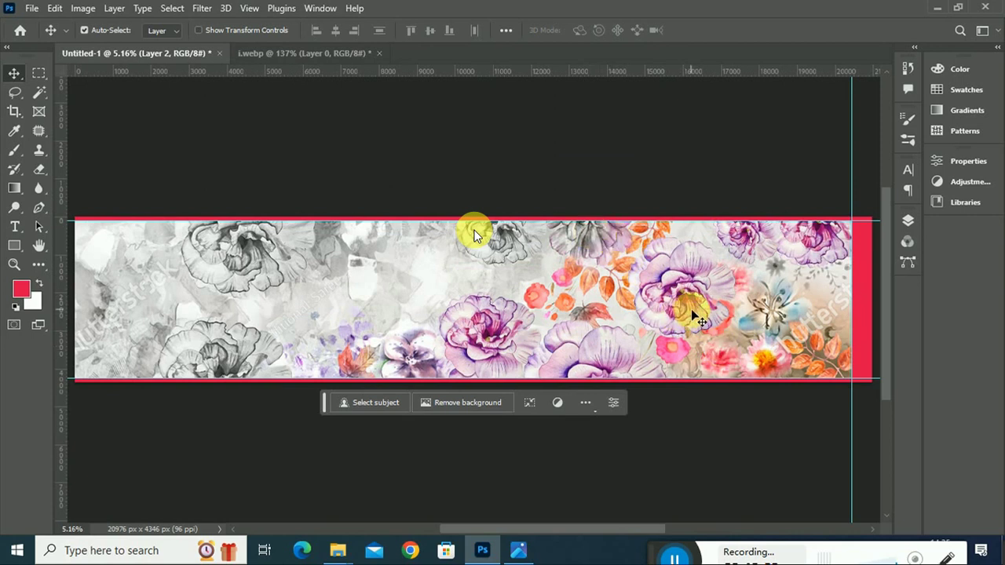
pyautogui.moveTo(693, 299)
pyautogui.mouseDown()
pyautogui.moveTo(595, 229)
pyautogui.moveTo(605, 227)
pyautogui.mouseUp()
pyautogui.keyDown('alt'); pyautogui.moveTo(758, 240); pyautogui.dragTo(724, 296); pyautogui.keyUp('alt')
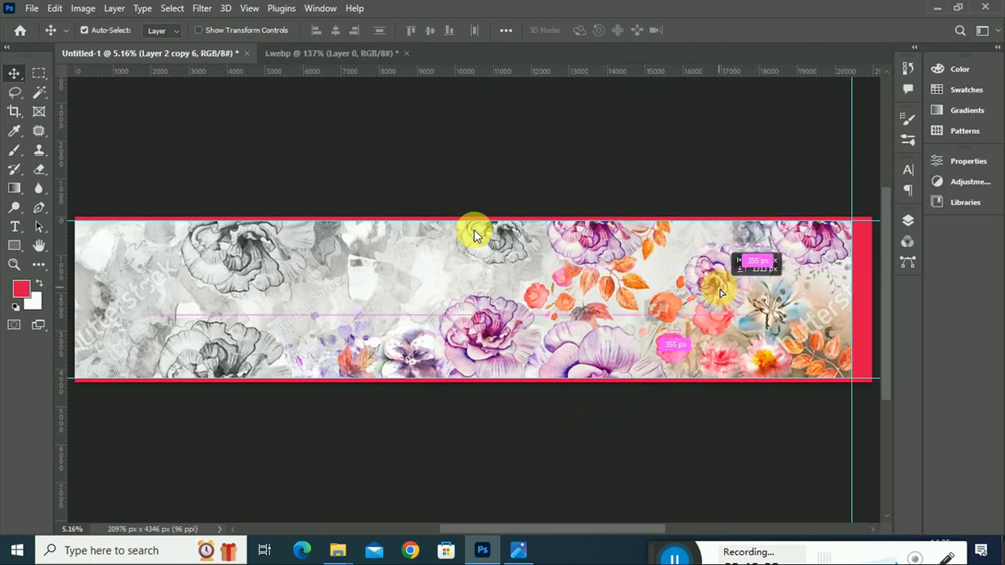
# Step: Make the top copy and the upside-down lower copy black and white, then adjust the right-side copy
pyautogui.click(82, 7)
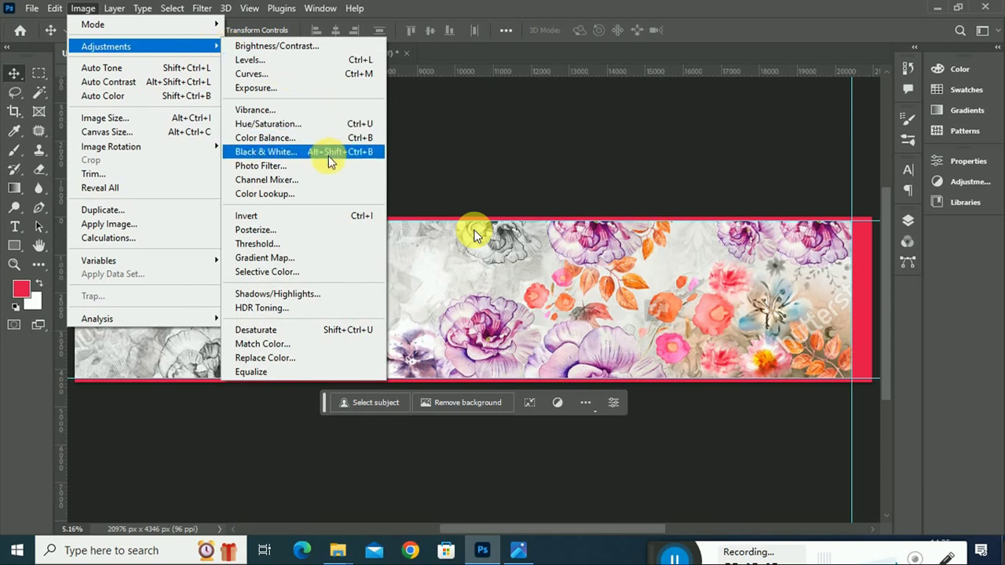
pyautogui.click(336, 152)
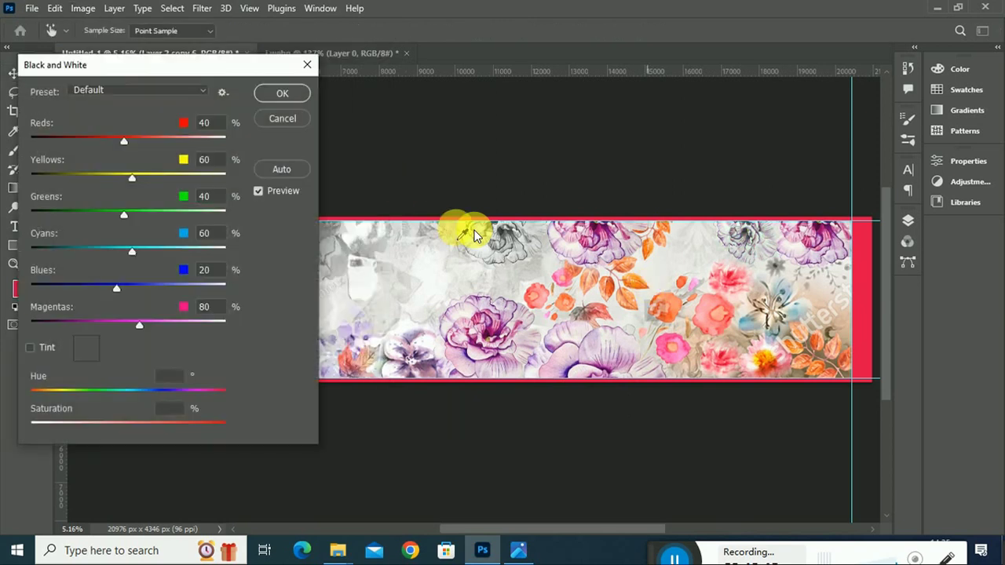
pyautogui.click(281, 93)
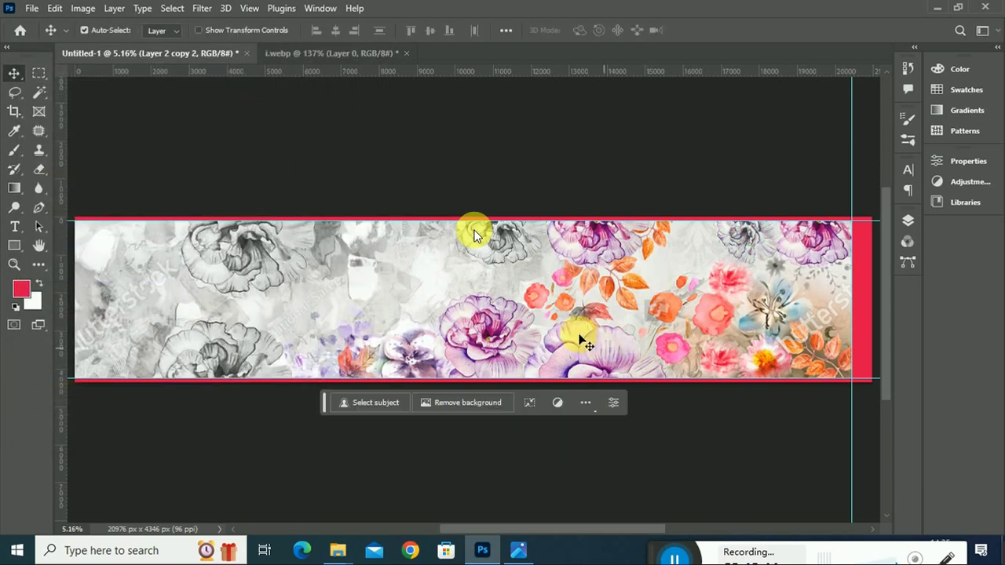
pyautogui.click(82, 8)
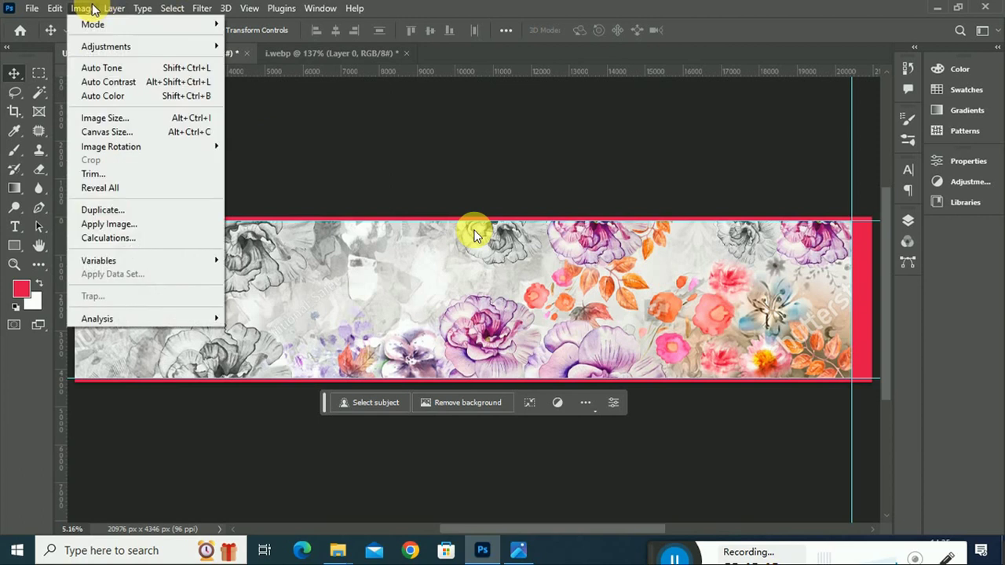
pyautogui.moveTo(106, 46)
pyautogui.click(278, 152)
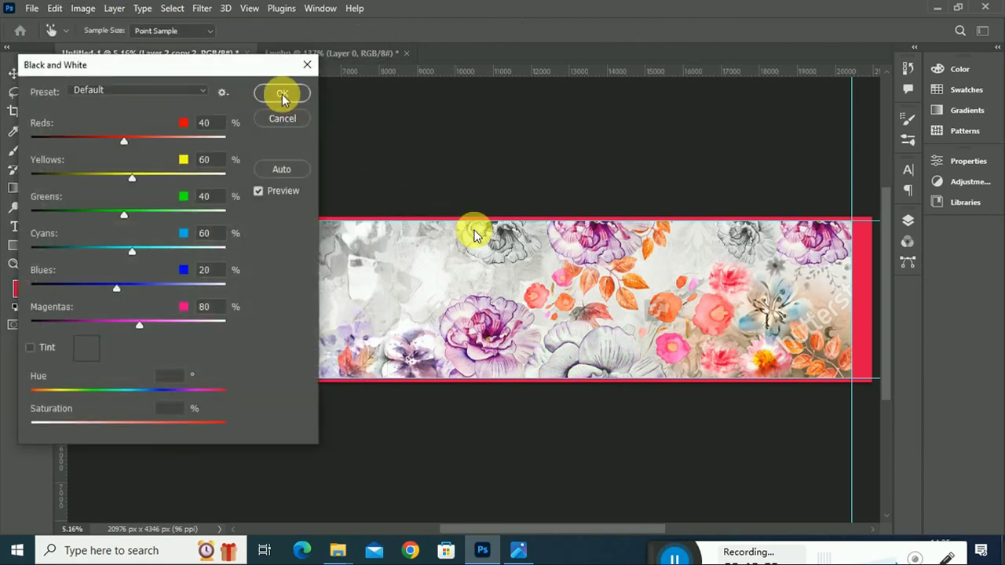
pyautogui.click(280, 94)
pyautogui.moveTo(805, 255); pyautogui.dragTo(809, 333)
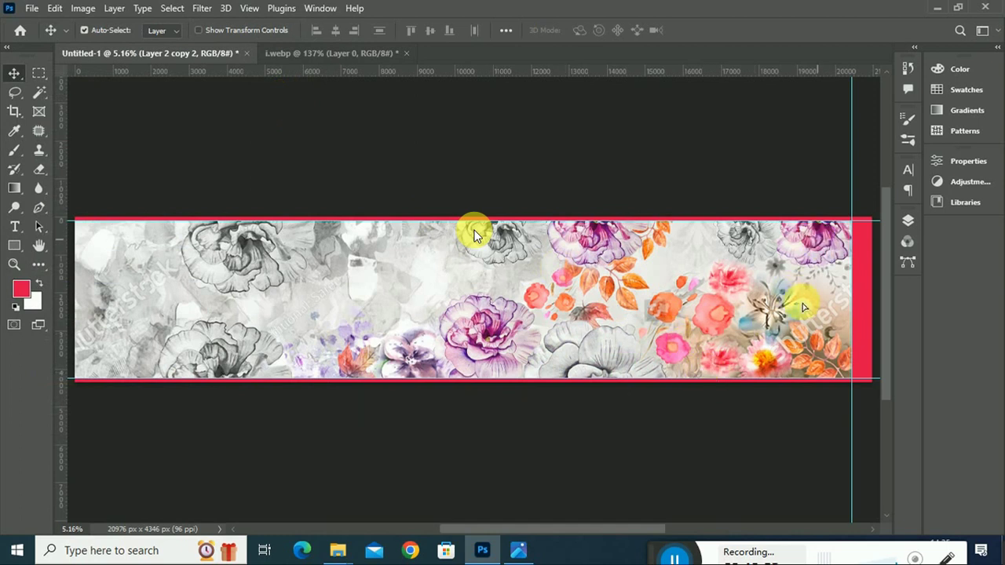
pyautogui.moveTo(809, 334); pyautogui.dragTo(820, 242)
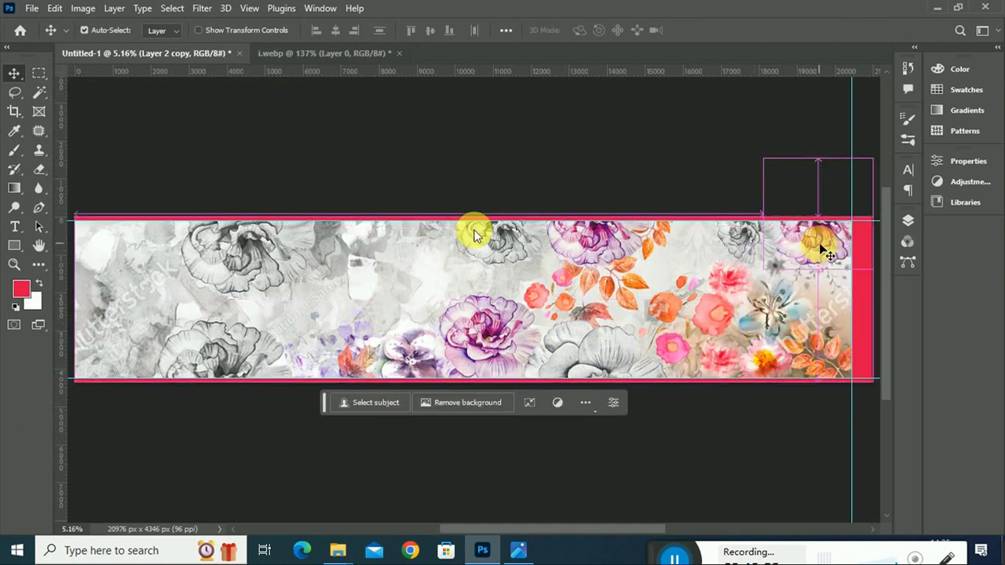
pyautogui.click(951, 162)
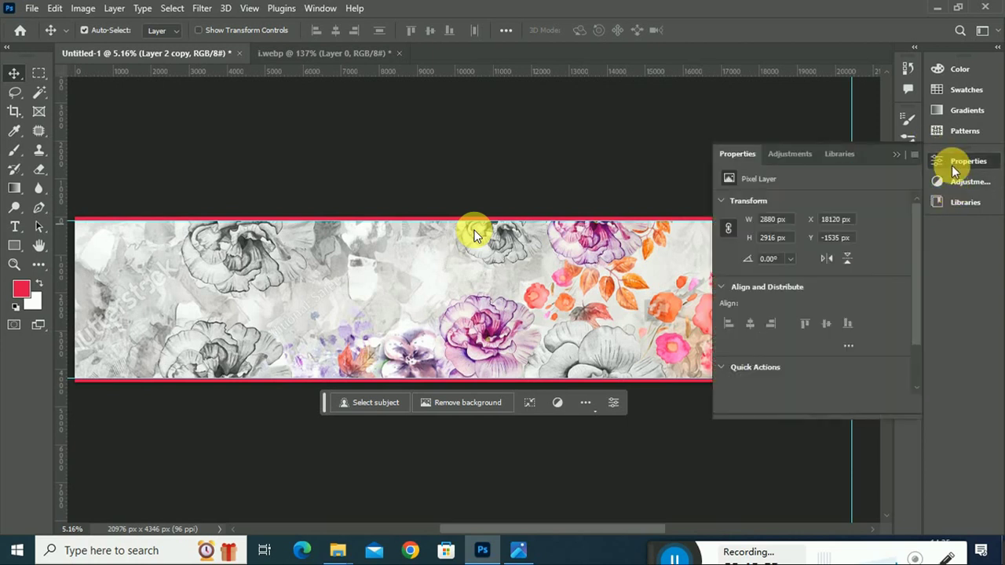
# Step: Hide the grey and colour floral background layer in the Layers panel
pyautogui.click(911, 221)
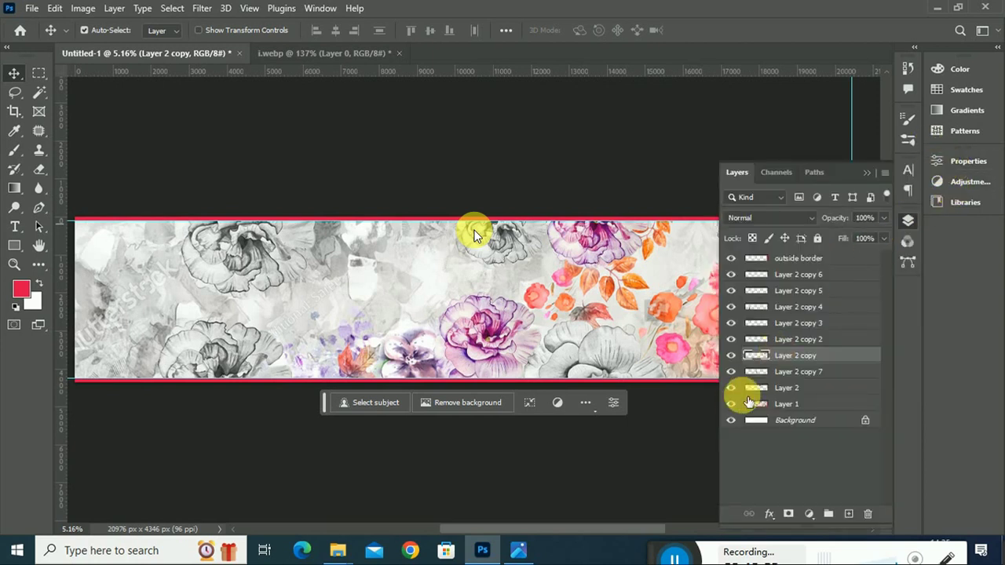
pyautogui.click(736, 405)
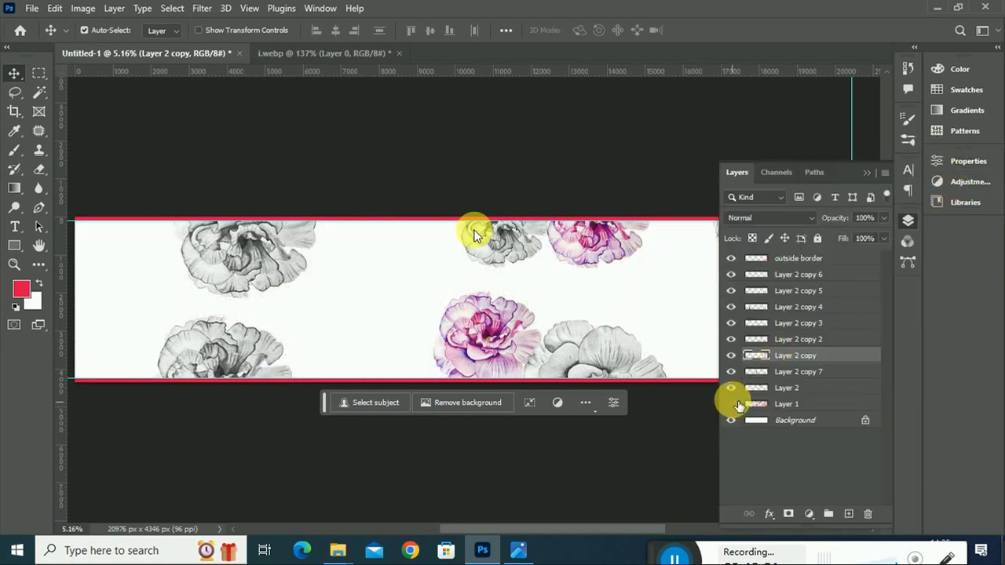
pyautogui.click(868, 175)
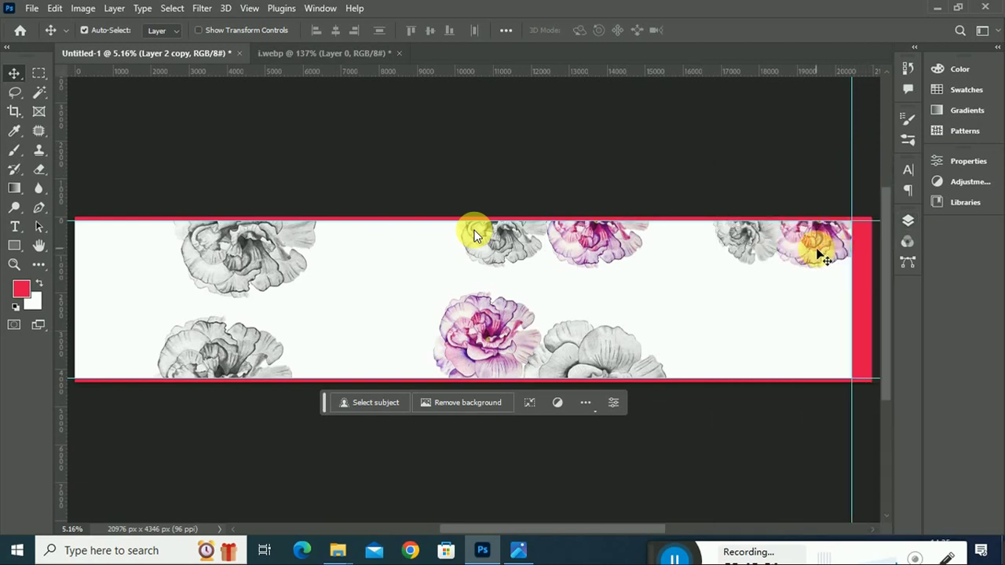
# Step: Hide the pink flower layer Layer 2 copy 8 and select the original Layer 2
pyautogui.click(604, 253)
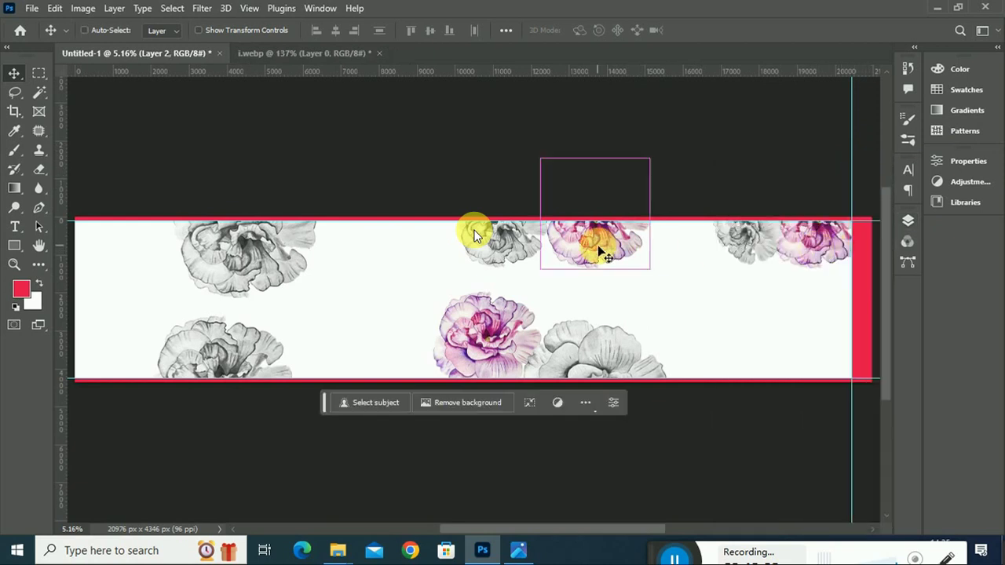
pyautogui.keyDown('ctrl'); pyautogui.click(603, 253); pyautogui.keyUp('ctrl')
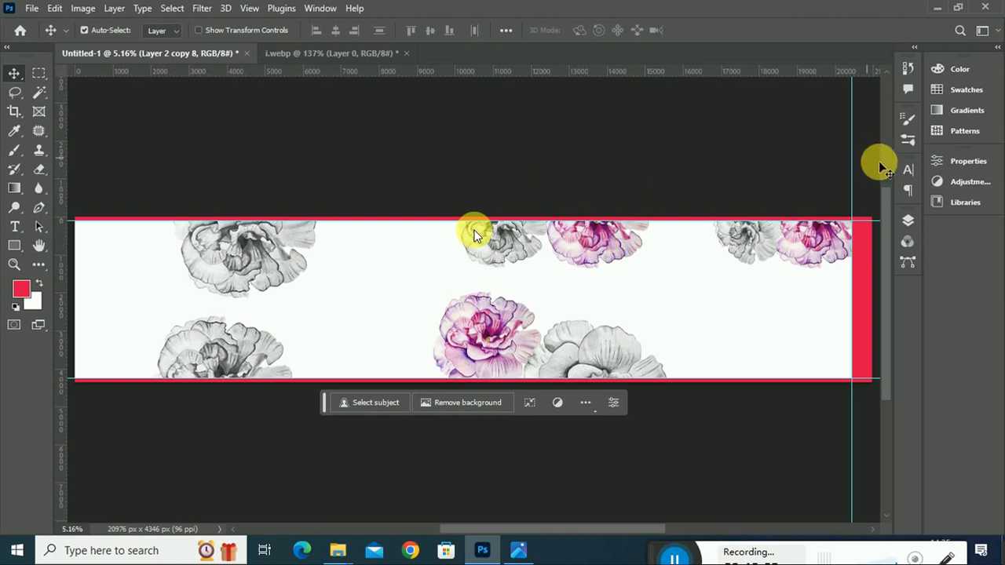
pyautogui.click(908, 220)
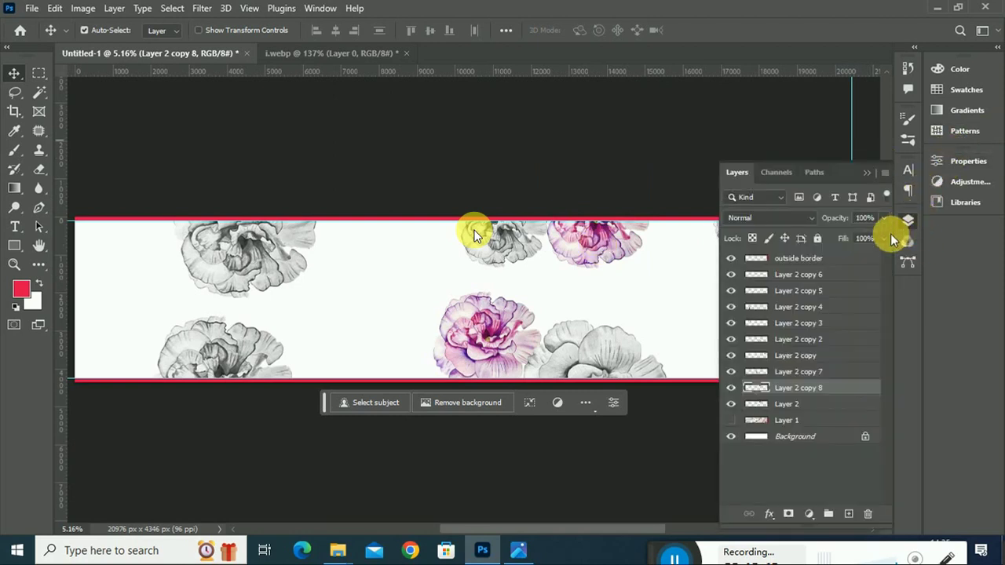
pyautogui.click(732, 391)
pyautogui.click(733, 392)
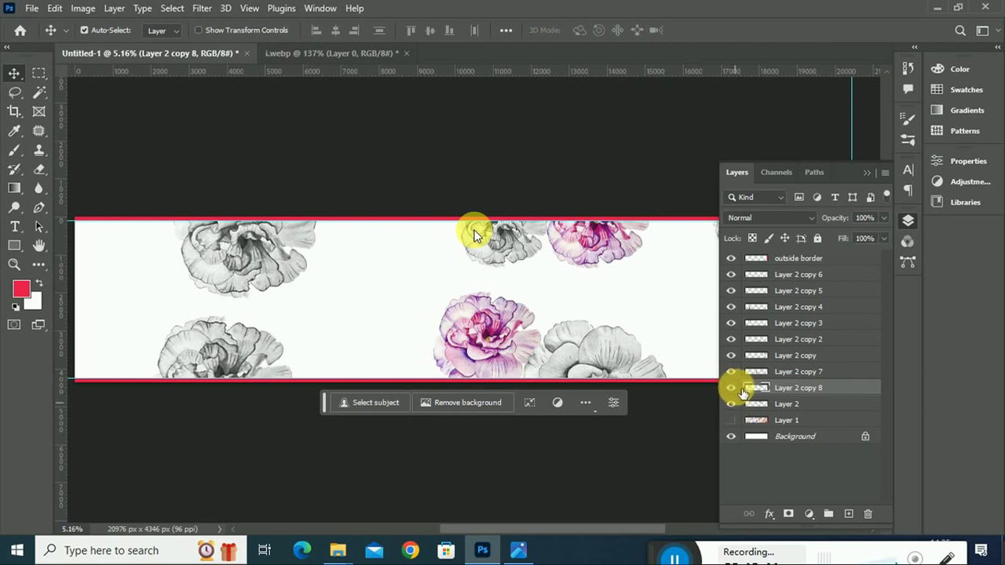
pyautogui.click(735, 389)
pyautogui.click(787, 406)
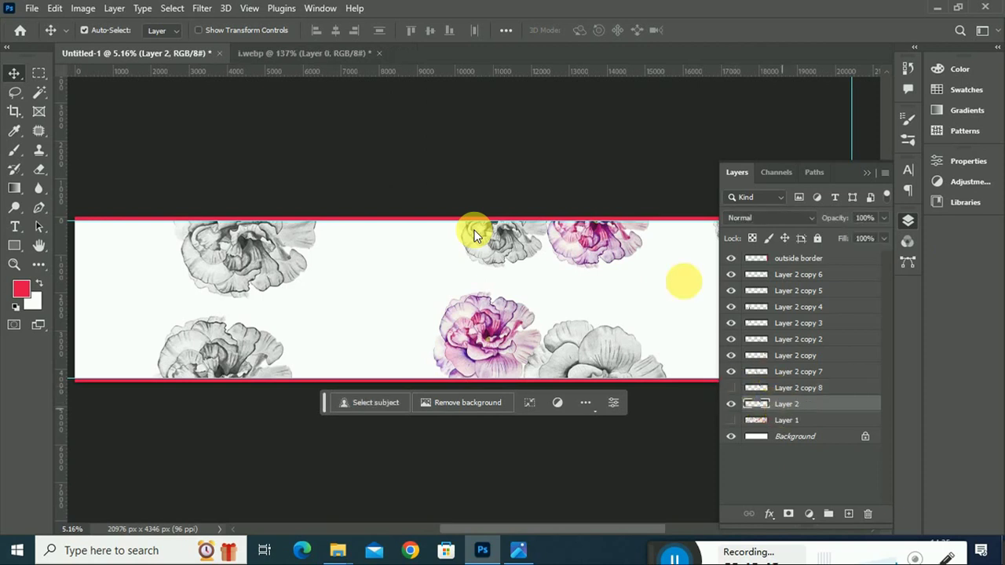
pyautogui.click(115, 8)
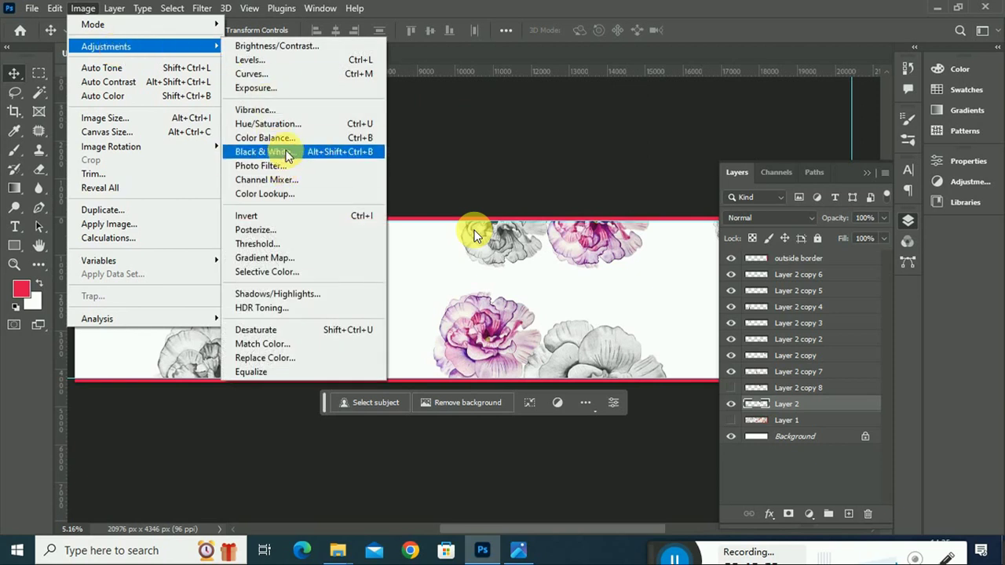
# Step: Convert the original top flower to black and white, then select Layer 2 copy 8
pyautogui.moveTo(106, 46)
pyautogui.click(281, 152)
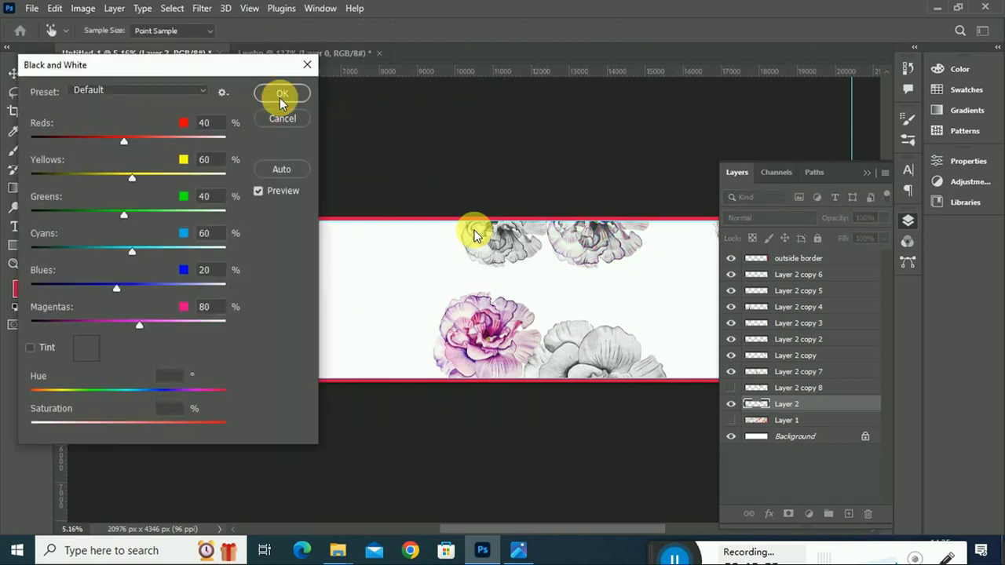
pyautogui.click(279, 95)
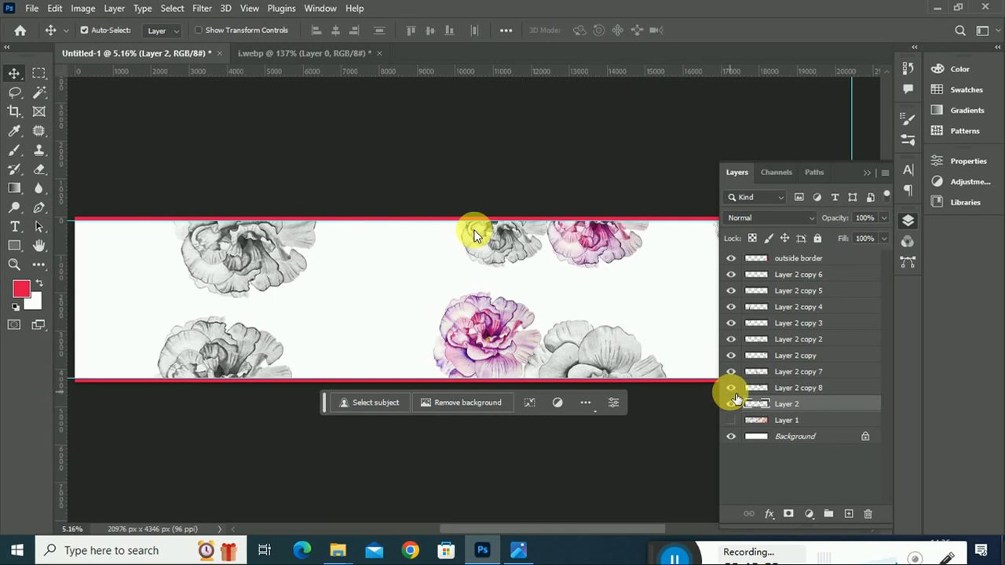
pyautogui.click(803, 390)
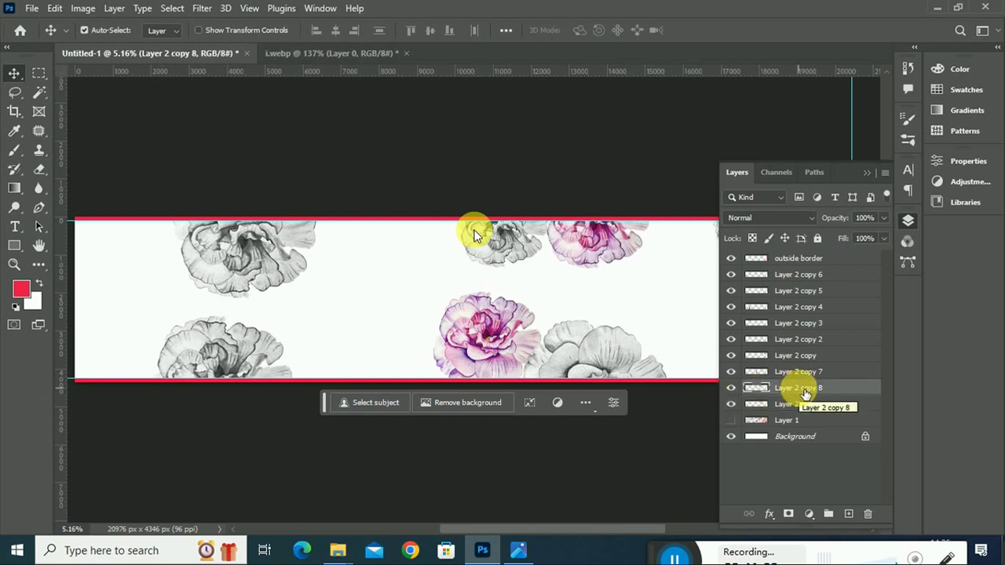
# Step: Set up the eraser with a soft round brush sized 2874 px
pyautogui.press('e')
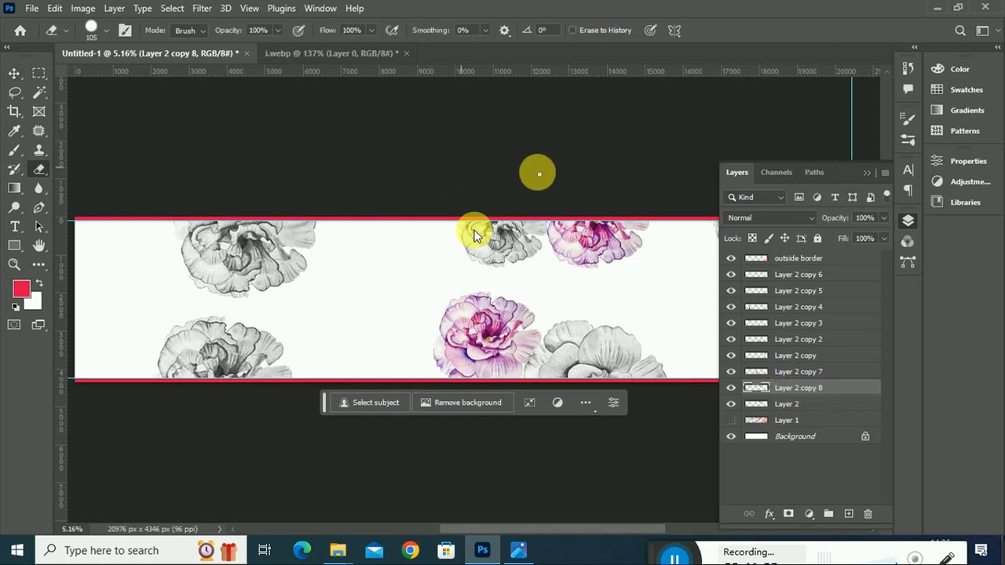
pyautogui.click(912, 123)
pyautogui.click(747, 143)
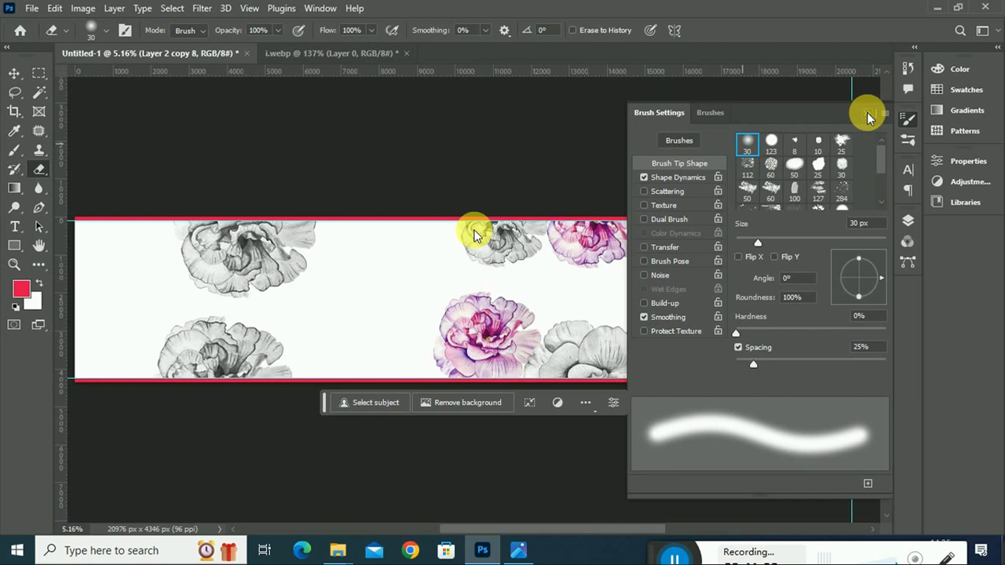
pyautogui.click(868, 116)
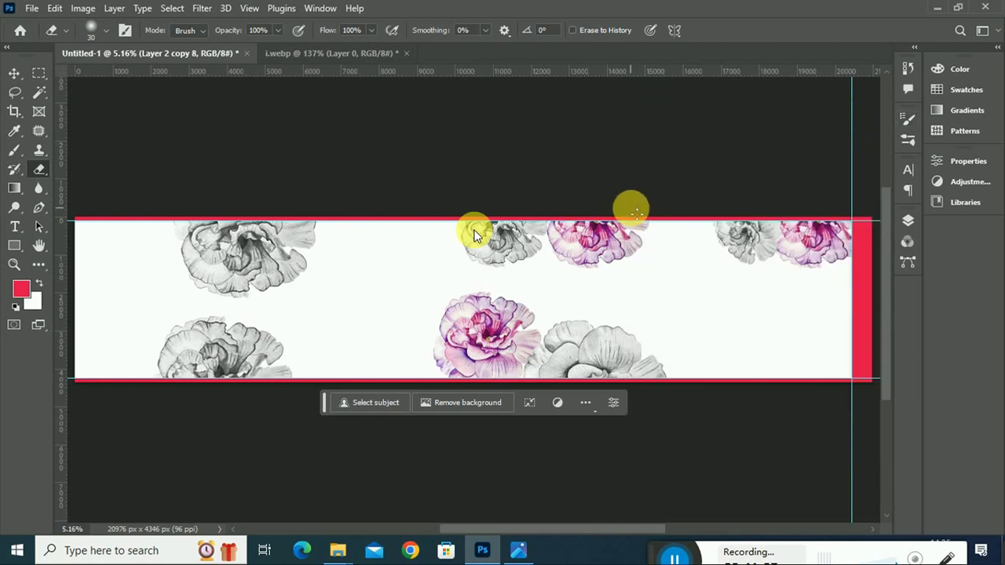
pyautogui.click(93, 30)
pyautogui.moveTo(118, 76); pyautogui.dragTo(142, 78)
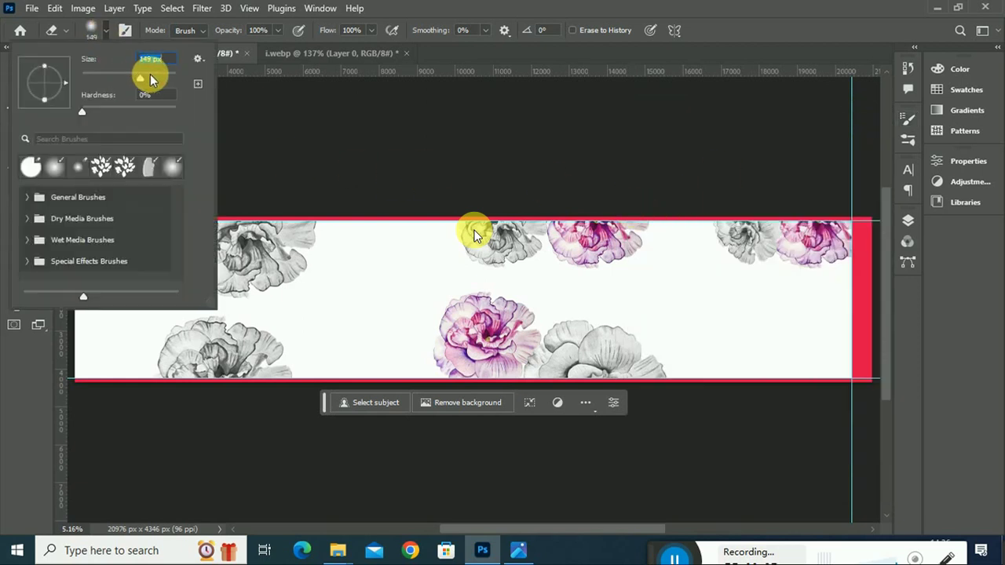
pyautogui.moveTo(158, 73); pyautogui.dragTo(168, 74)
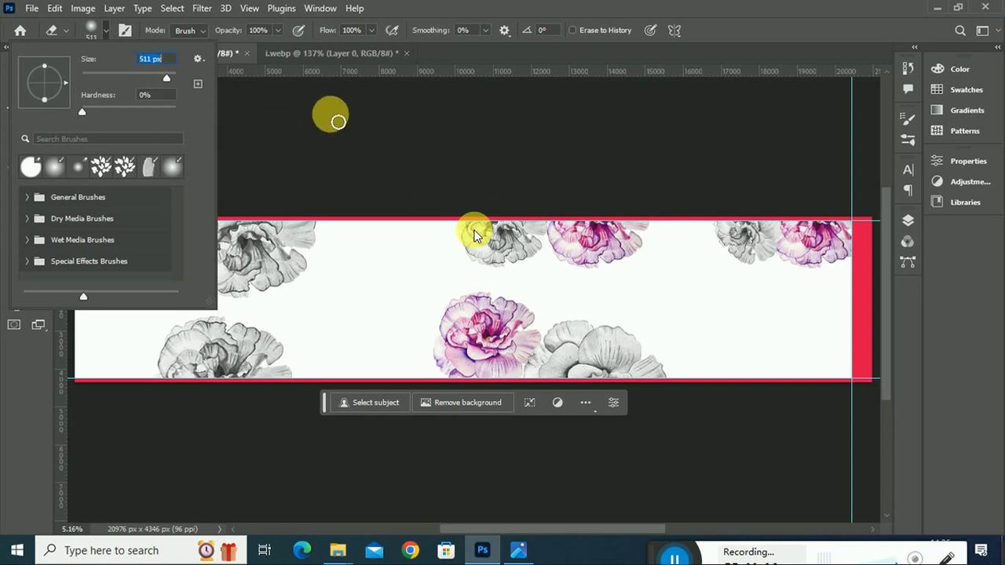
pyautogui.click(172, 77)
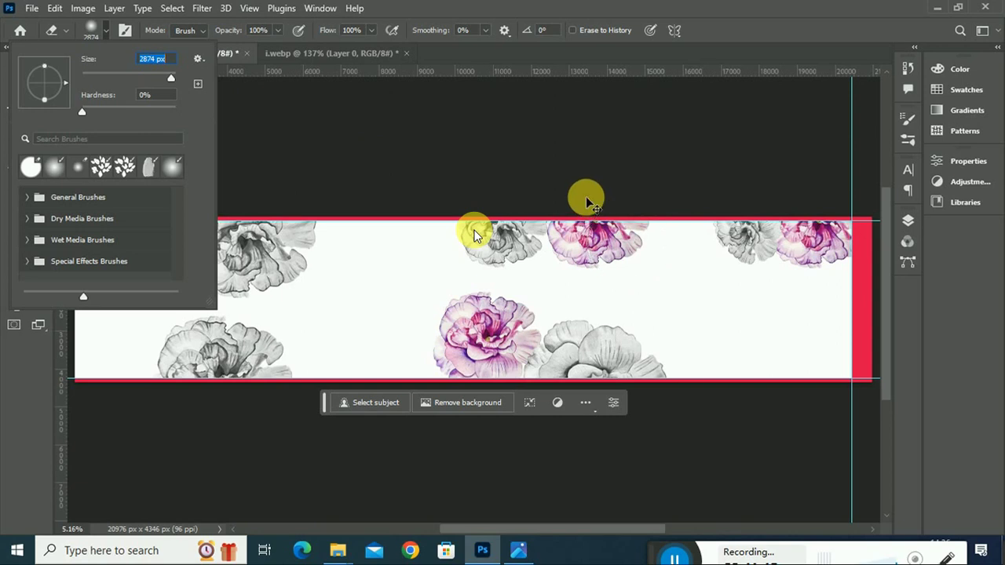
# Step: Erase parts of the coloured flower copy so the grey version shows through
pyautogui.press('Return')
pyautogui.hotkey('ctrl', '+')
pyautogui.hotkey('ctrl', '+')
pyautogui.hotkey('ctrl', '+')
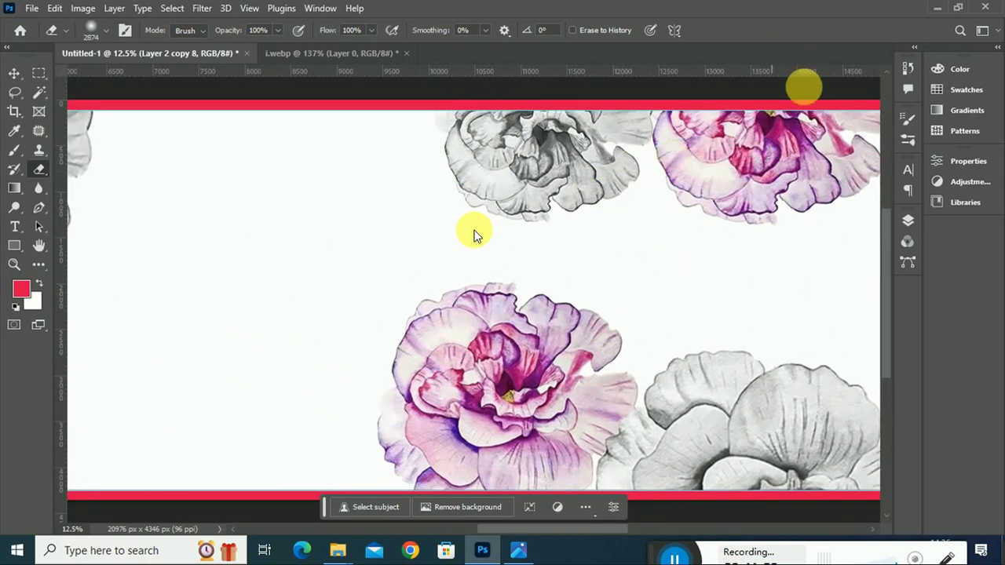
pyautogui.moveTo(326, 507); pyautogui.dragTo(360, 525)
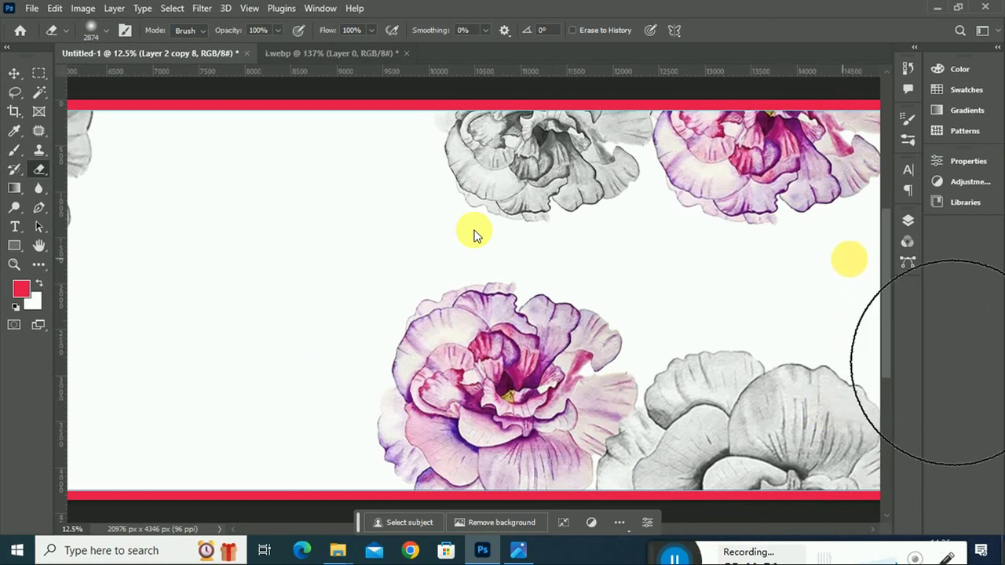
pyautogui.moveTo(886, 274)
pyautogui.mouseDown()
pyautogui.moveTo(888, 242)
pyautogui.moveTo(817, 252)
pyautogui.mouseUp()
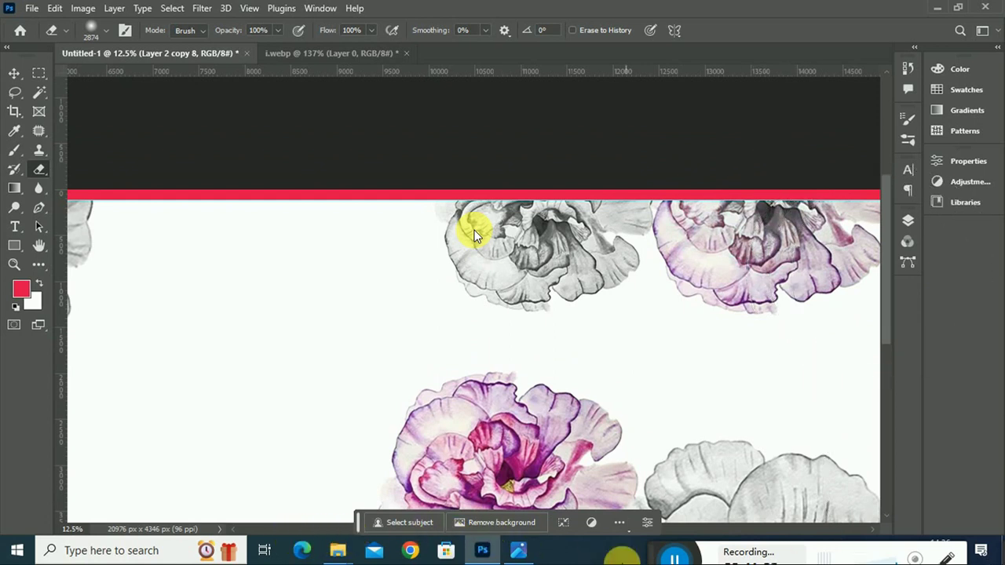
pyautogui.hotkey('ctrl', '-')
pyautogui.hotkey('ctrl', '-')
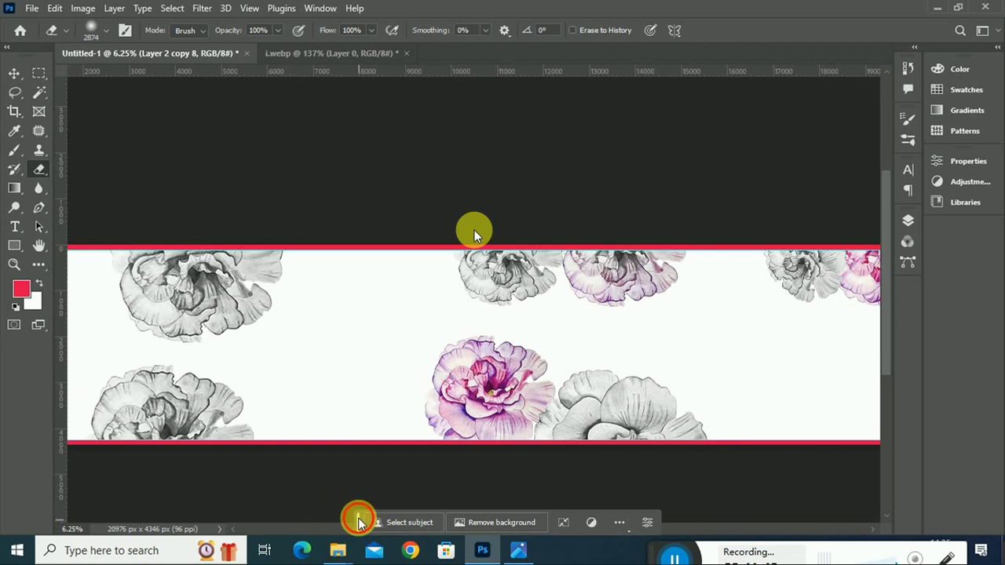
# Step: Select the top-right pink flower layer and duplicate it as Layer 2 copy 9
pyautogui.moveTo(357, 522); pyautogui.dragTo(330, 460)
pyautogui.moveTo(574, 536); pyautogui.dragTo(644, 532)
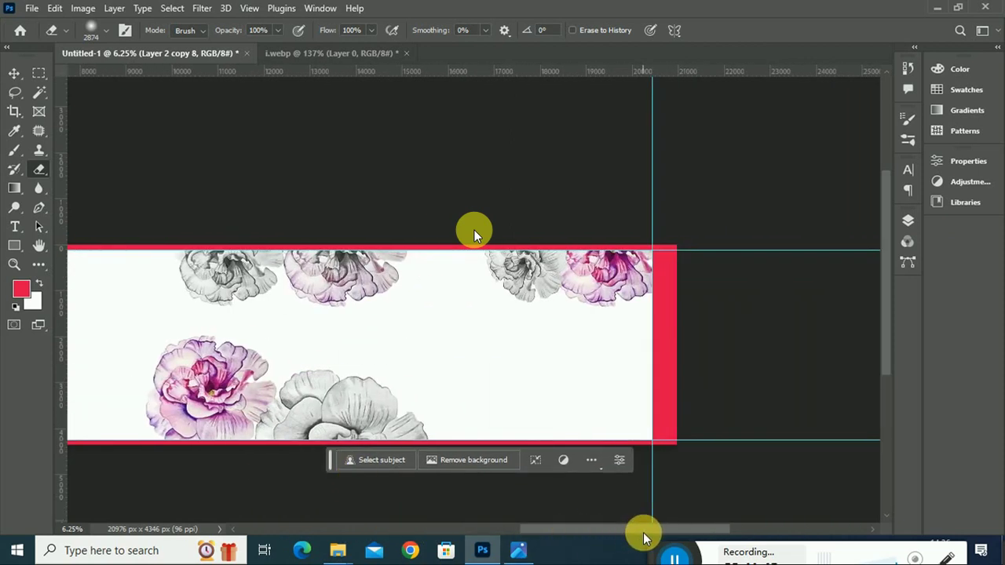
pyautogui.click(17, 74)
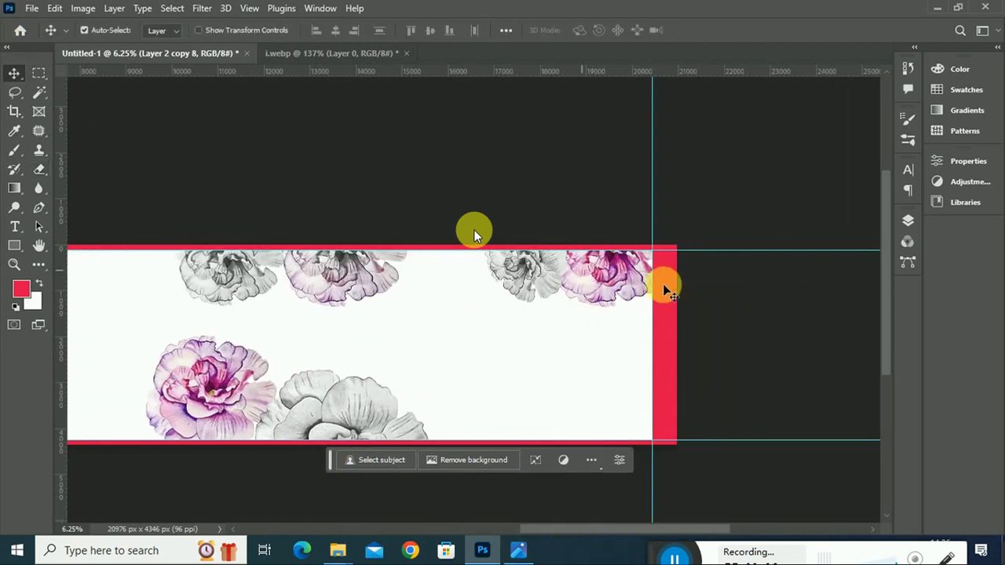
pyautogui.click(610, 271)
pyautogui.click(907, 228)
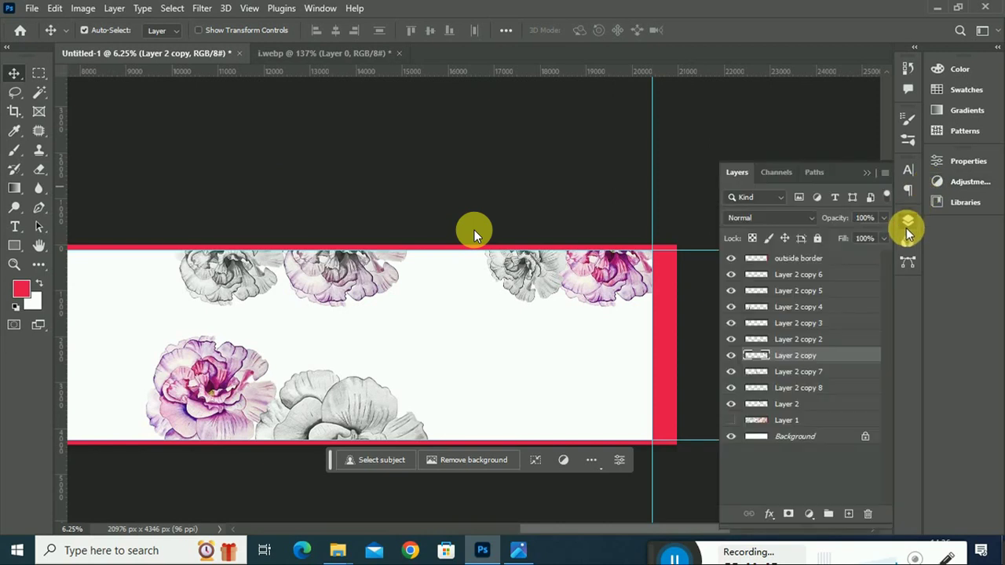
pyautogui.hotkey('ctrl', 'j')
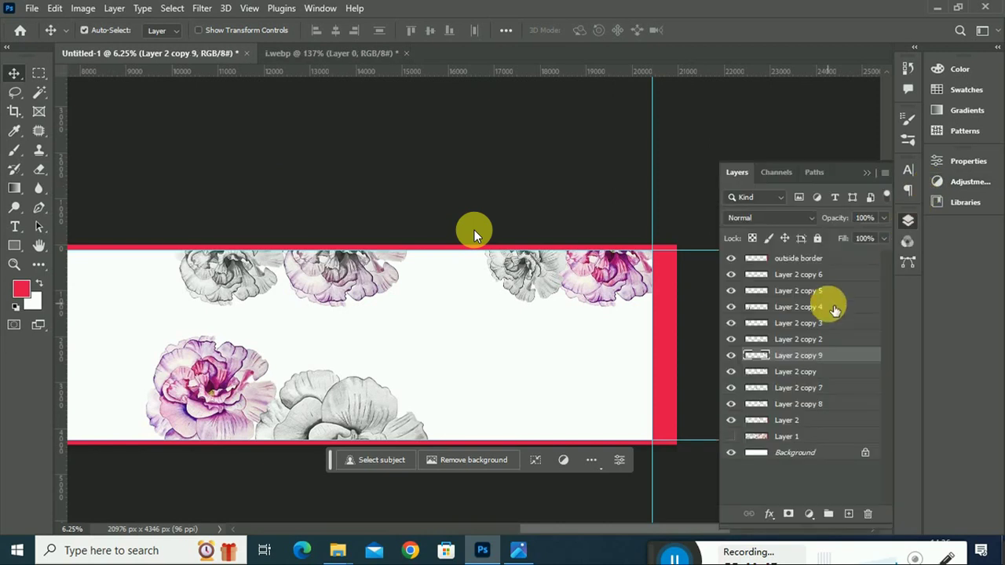
# Step: Hide Layer 2 copy 9 and convert the original Layer 2 copy to black and white
pyautogui.click(776, 375)
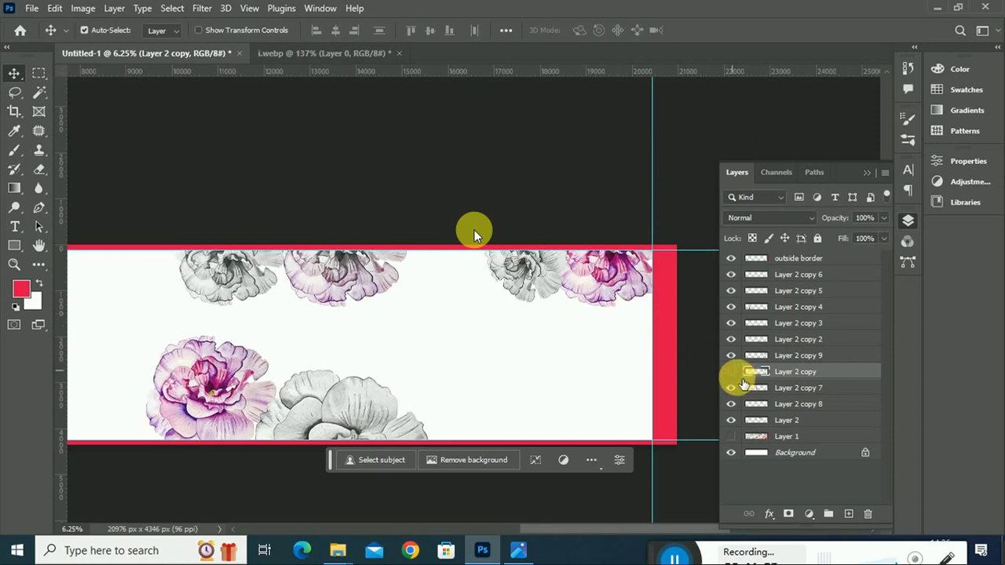
pyautogui.click(731, 355)
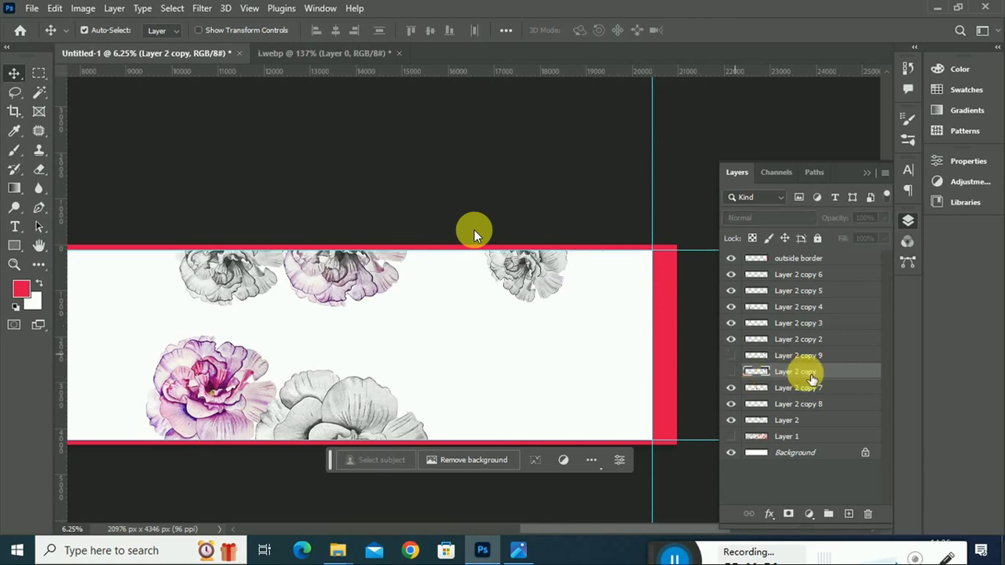
pyautogui.click(732, 371)
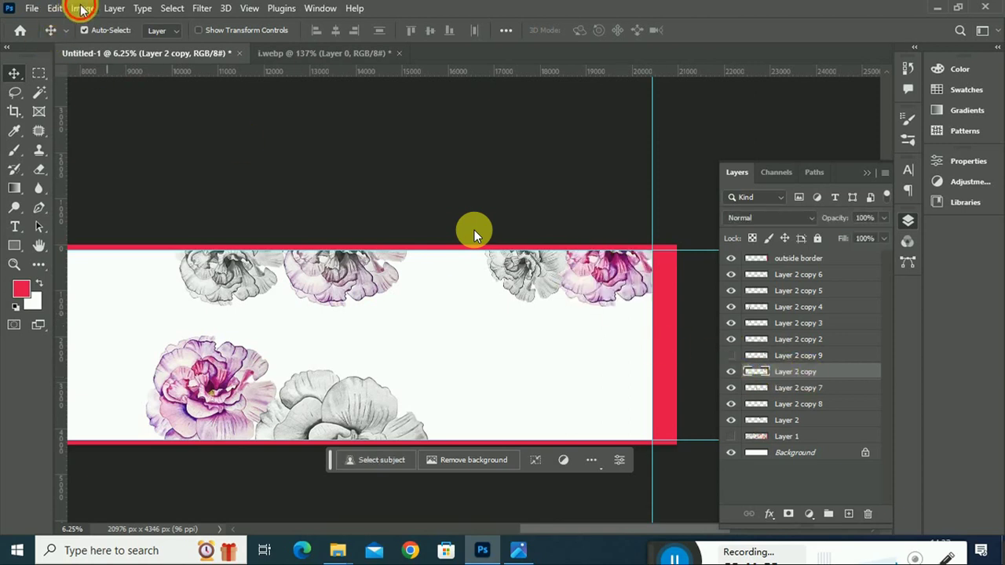
pyautogui.click(82, 9)
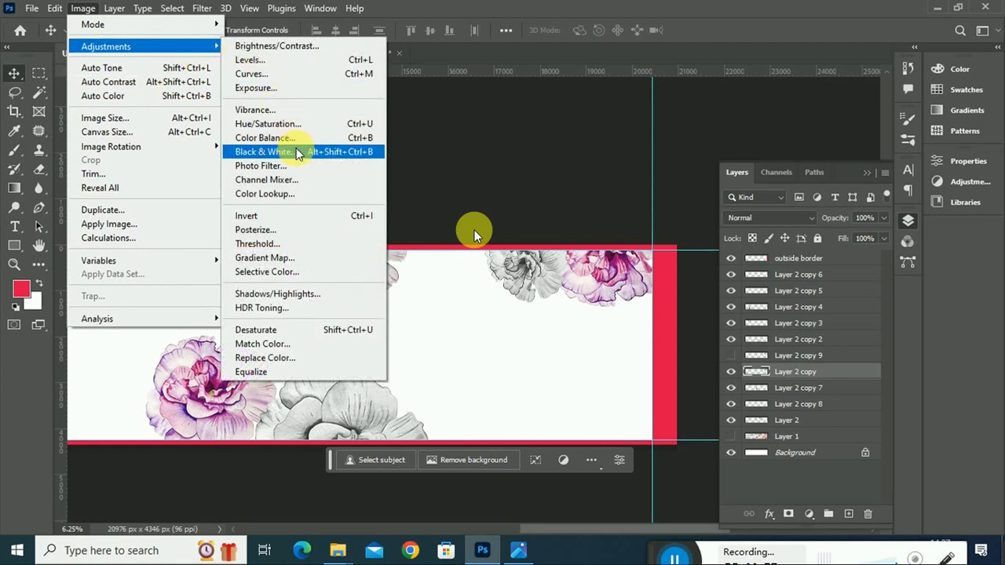
pyautogui.click(296, 151)
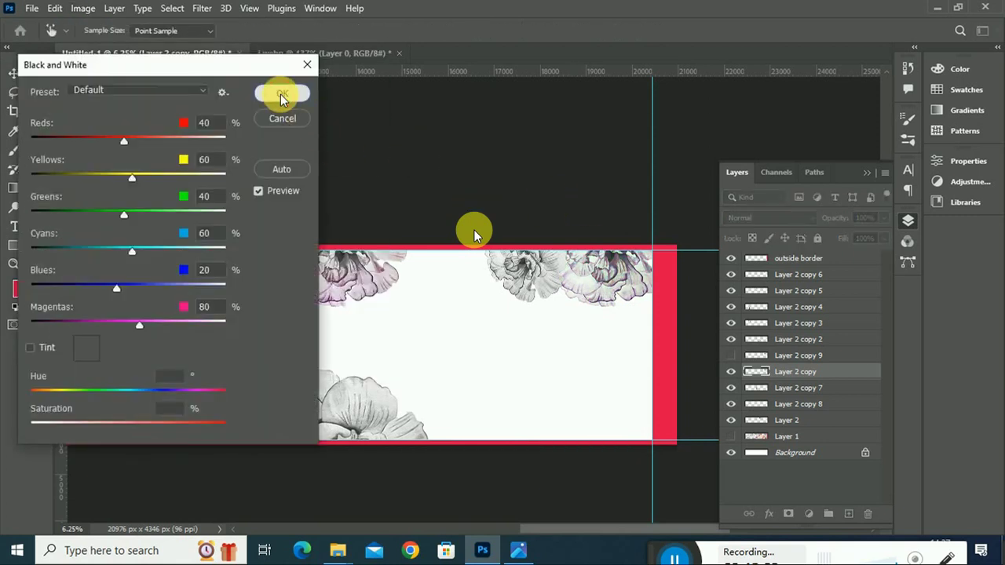
pyautogui.click(281, 95)
# Step: Show the coloured Layer 2 copy 9 again and select it for erasing
pyautogui.moveTo(750, 367); pyautogui.dragTo(763, 354)
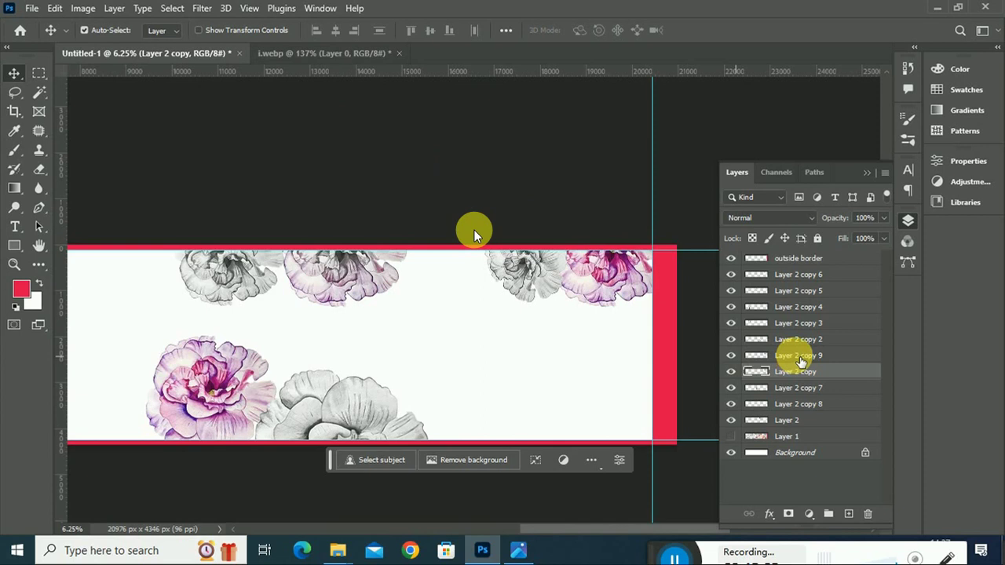
pyautogui.click(797, 356)
pyautogui.press('e')
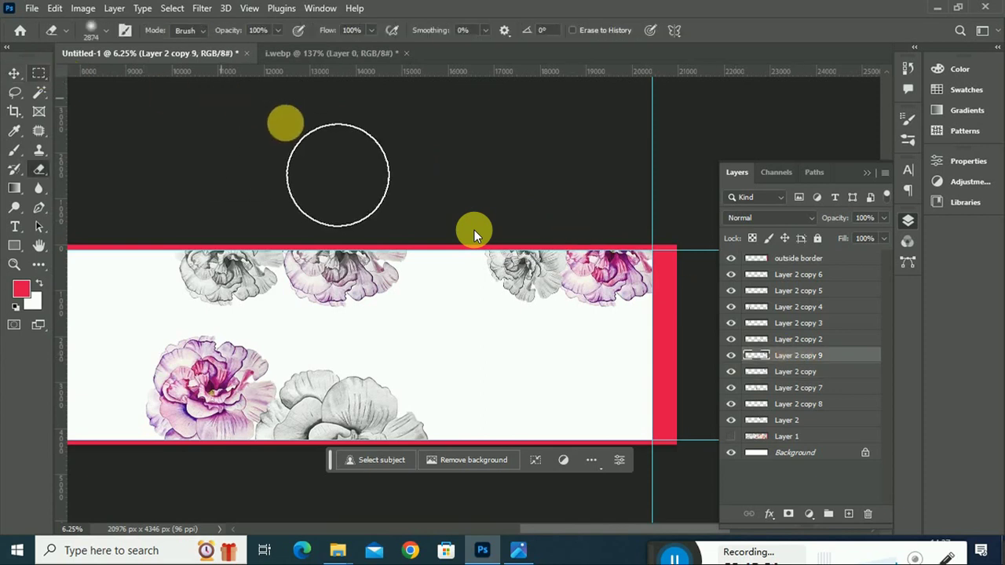
pyautogui.moveTo(674, 289); pyautogui.dragTo(664, 286)
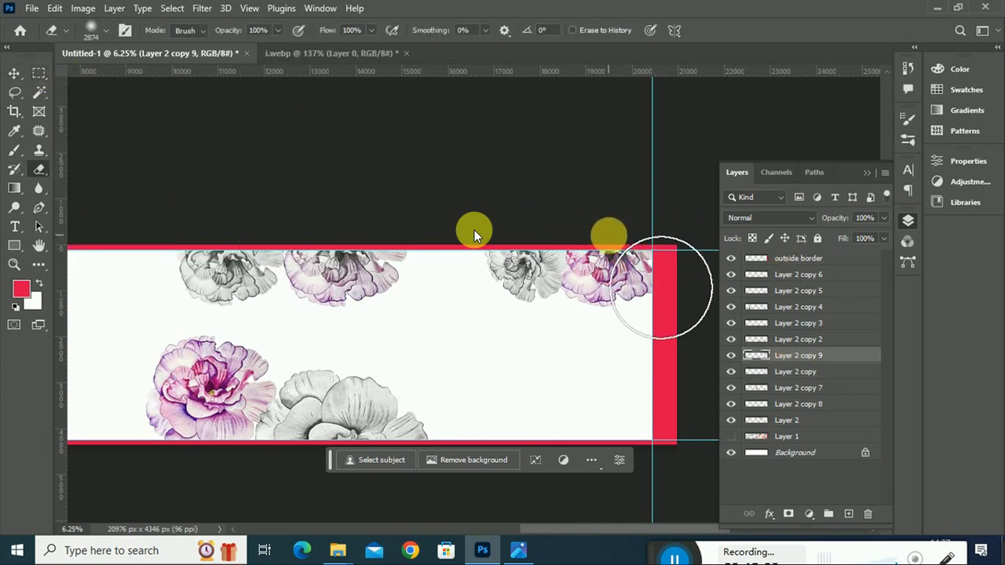
pyautogui.click(789, 354)
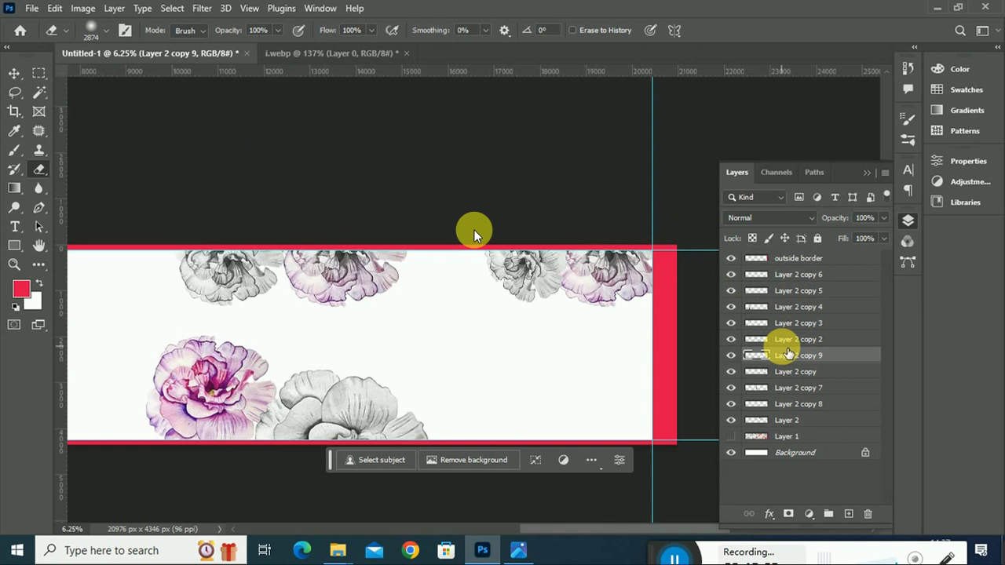
pyautogui.hotkey('ctrl', '0')
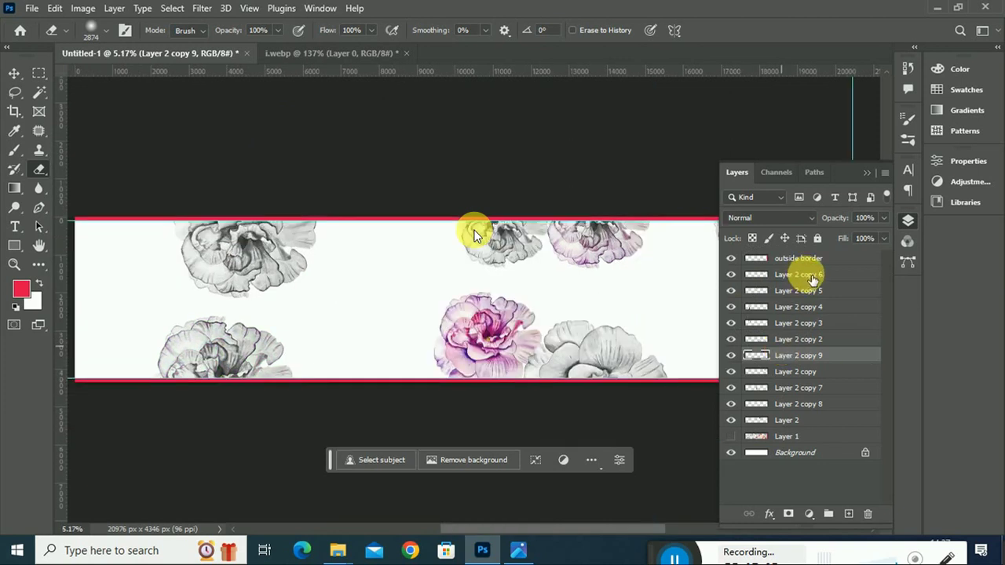
pyautogui.click(869, 171)
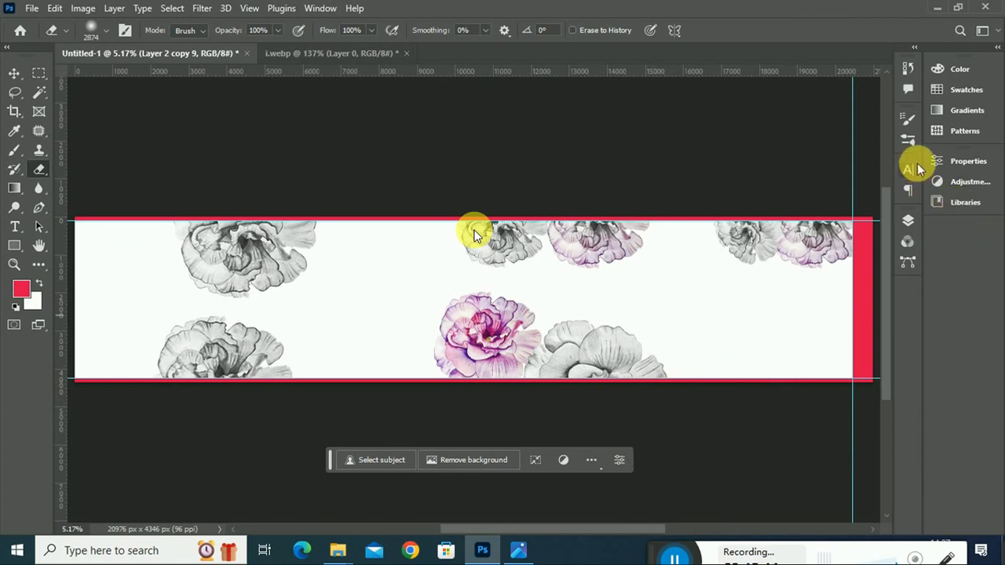
pyautogui.click(986, 169)
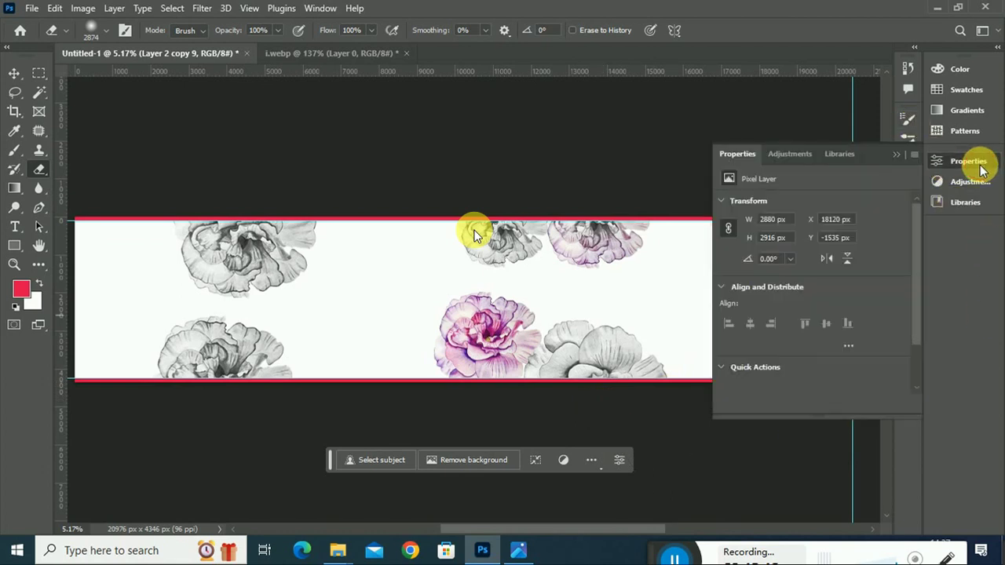
pyautogui.click(981, 166)
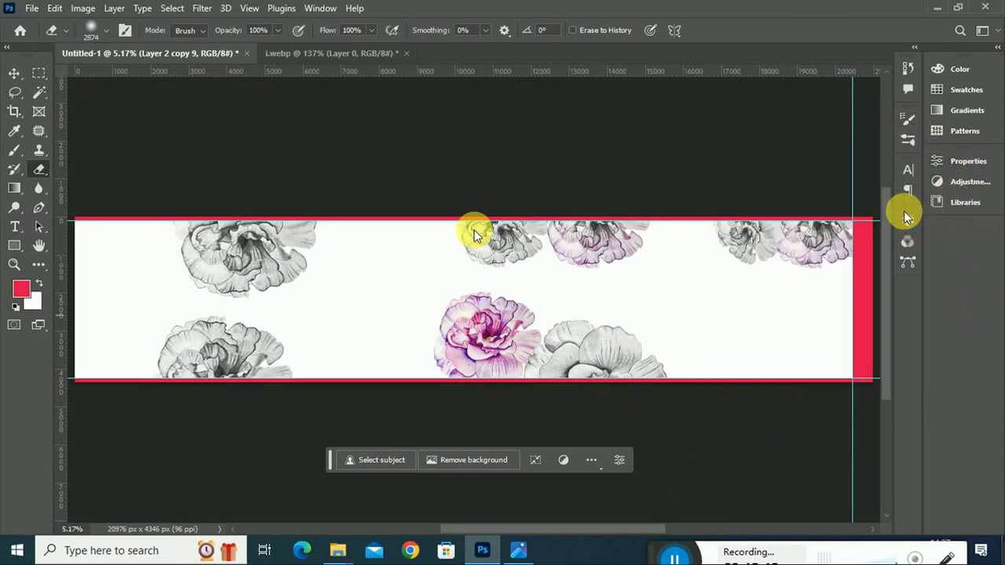
pyautogui.click(907, 221)
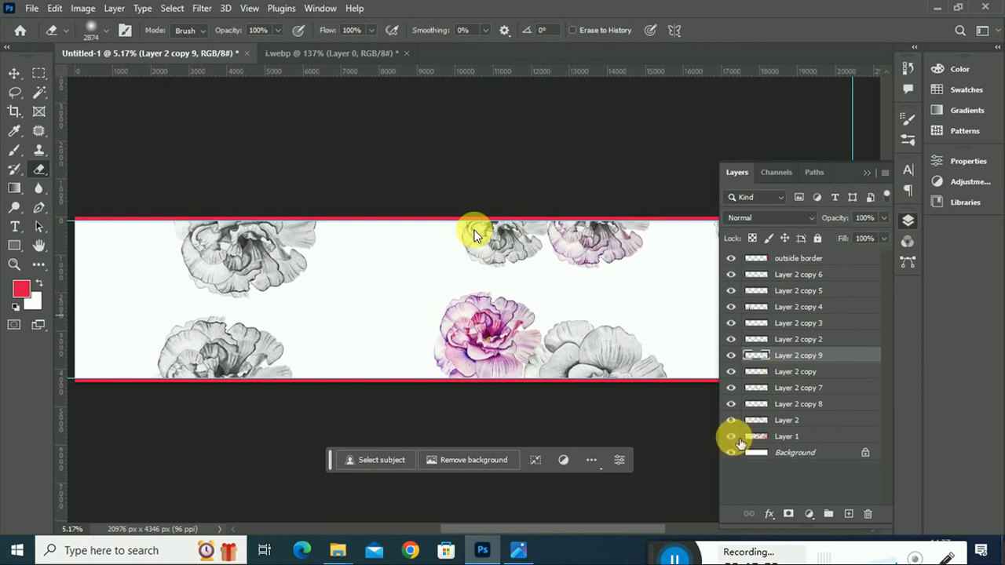
# Step: Show floral Layer 1, then open background-flowers-watercolor-260nw-695591308.webp from Downloads
pyautogui.click(734, 439)
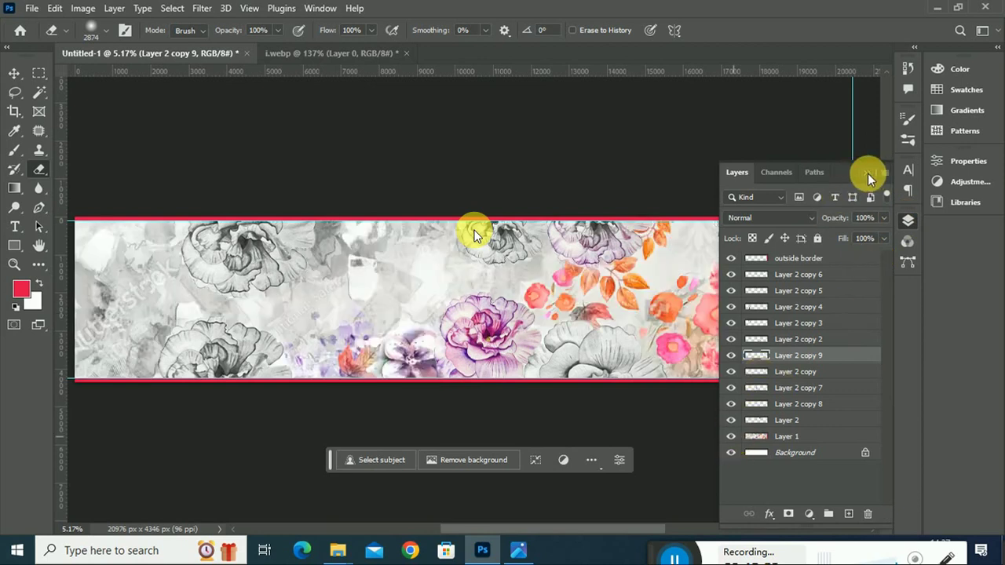
pyautogui.click(868, 174)
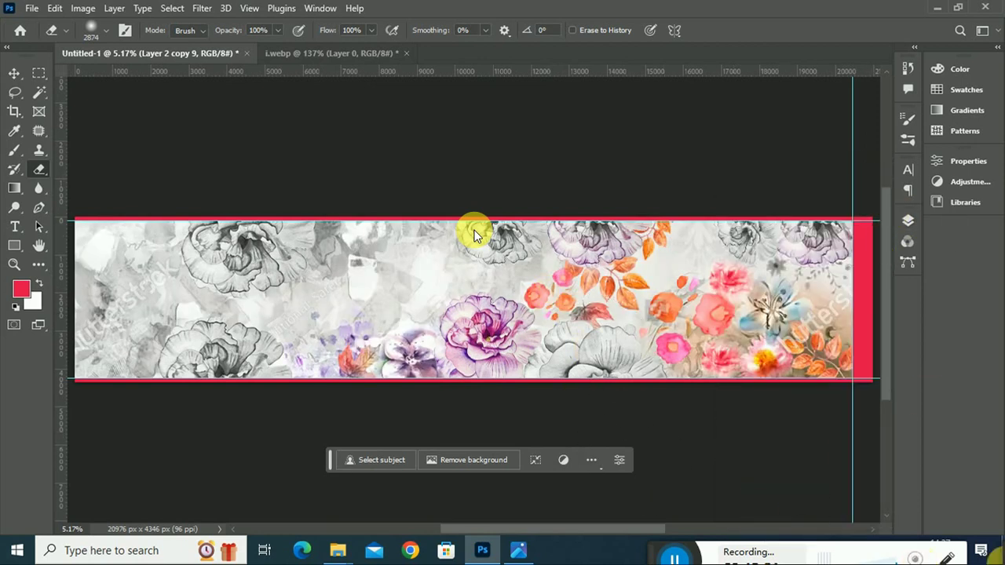
pyautogui.click(31, 9)
pyautogui.click(47, 38)
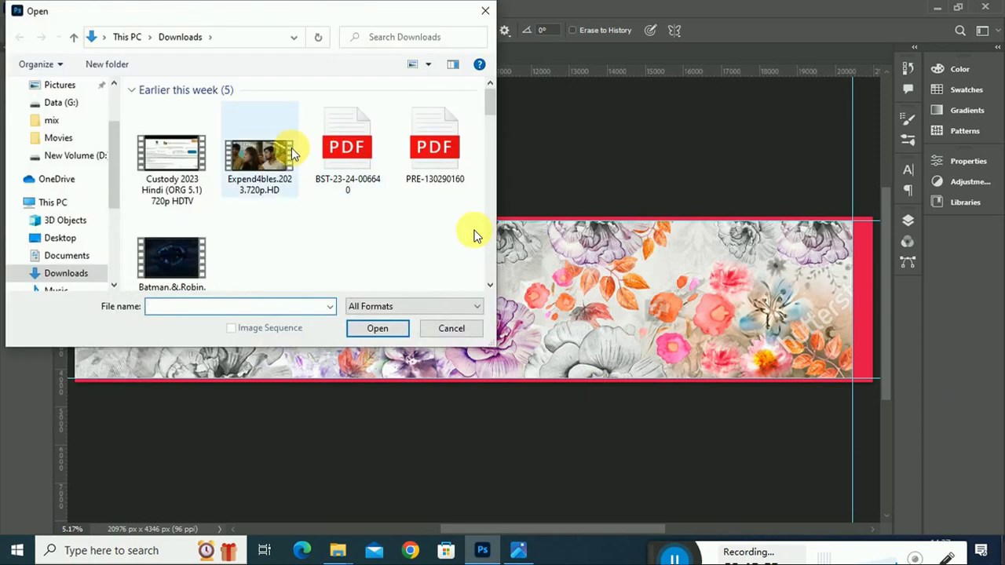
pyautogui.scroll(-5, 294, 153)
pyautogui.scroll(-5, 294, 154)
pyautogui.scroll(-5, 293, 153)
pyautogui.scroll(-5, 294, 153)
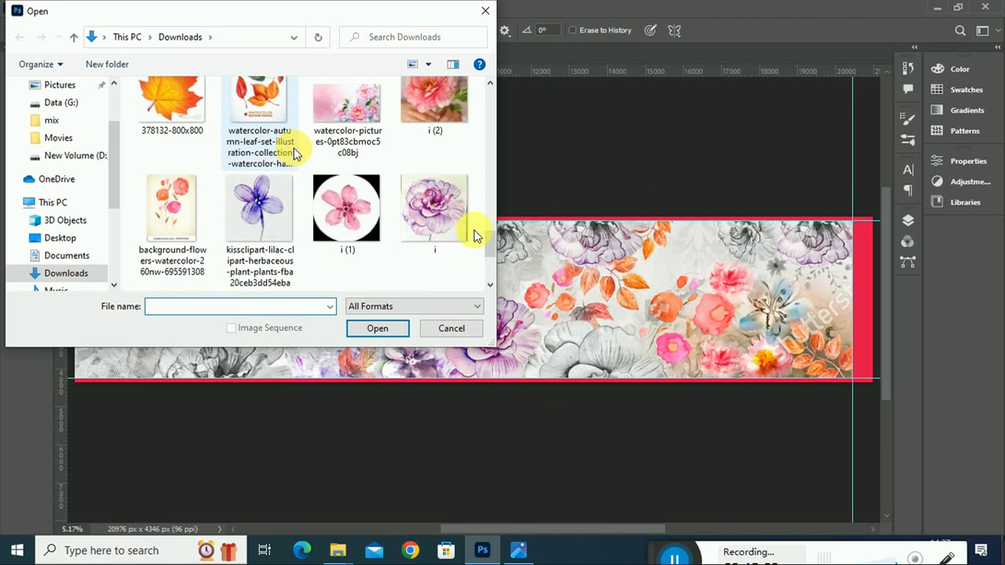
pyautogui.click(173, 208)
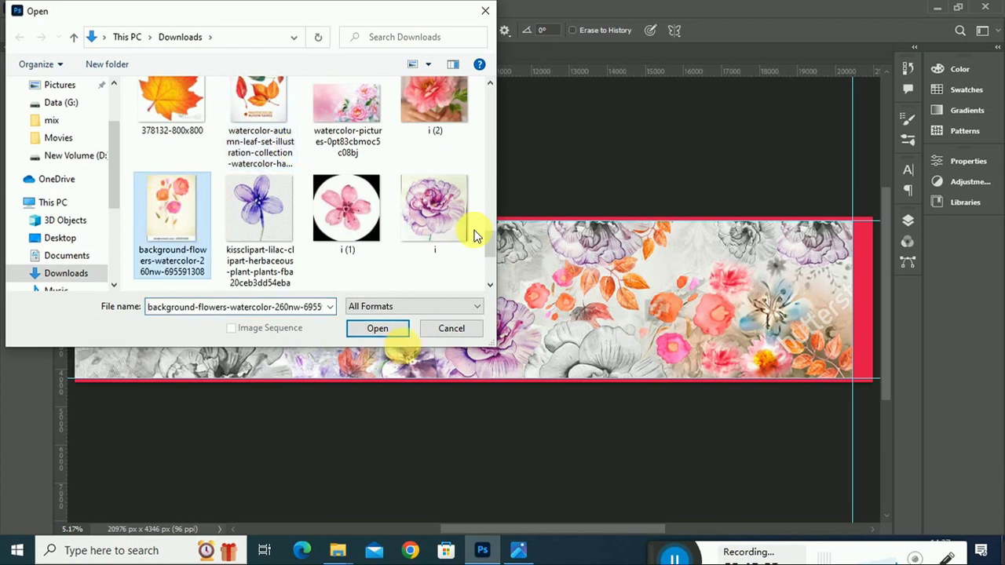
pyautogui.click(381, 330)
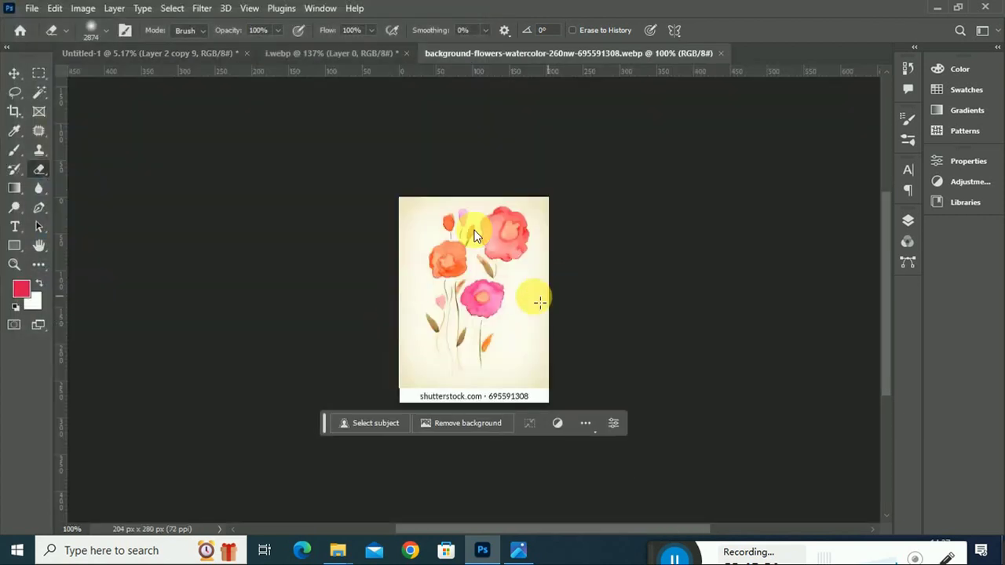
# Step: Undo the stray erase, marquee-select the watercolor bouquet, and paste it into Untitled-1 as Layer 3
pyautogui.moveTo(386, 168); pyautogui.dragTo(588, 393)
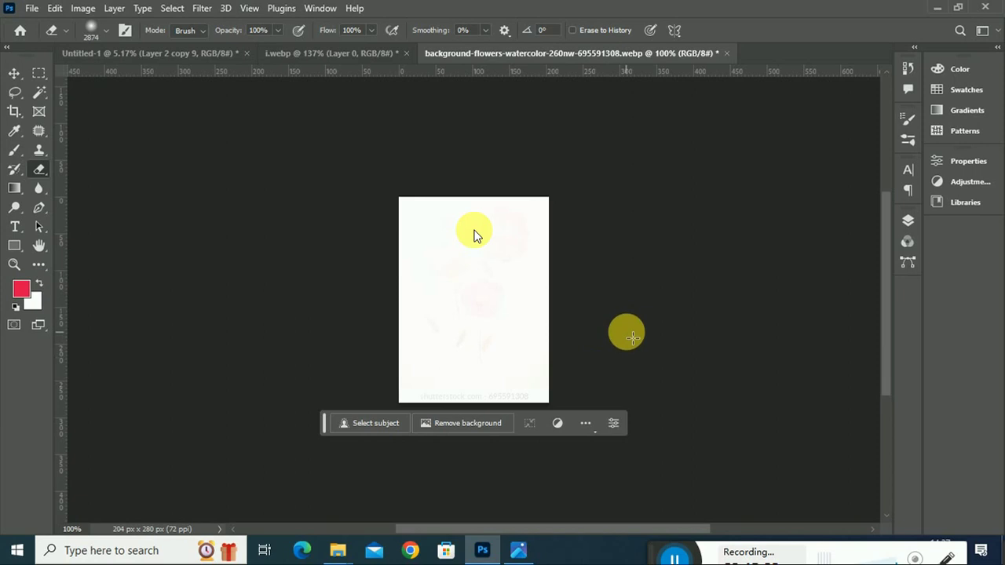
pyautogui.hotkey('ctrl', 'z')
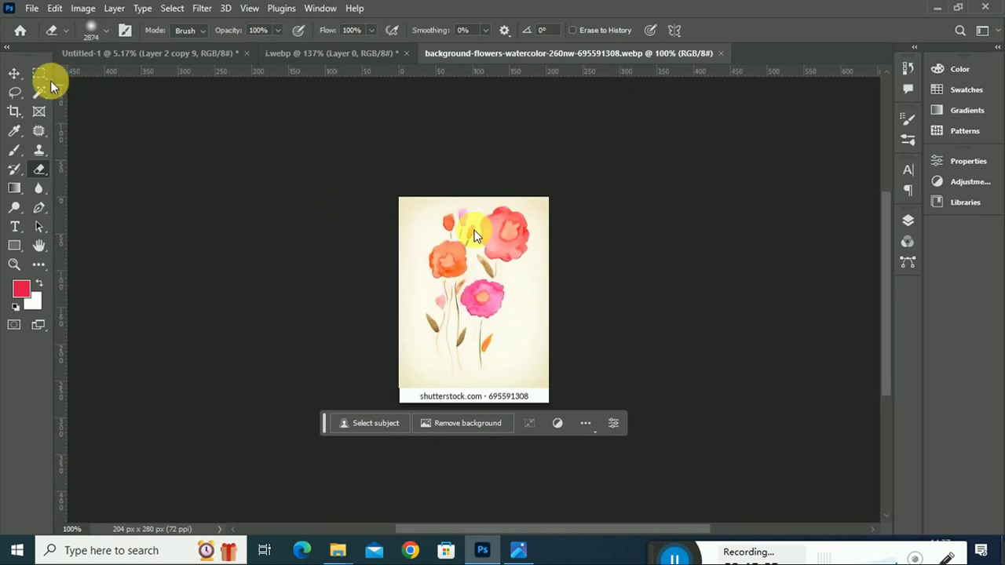
pyautogui.click(40, 73)
pyautogui.moveTo(401, 199)
pyautogui.mouseDown()
pyautogui.moveTo(555, 376)
pyautogui.moveTo(579, 381)
pyautogui.mouseUp()
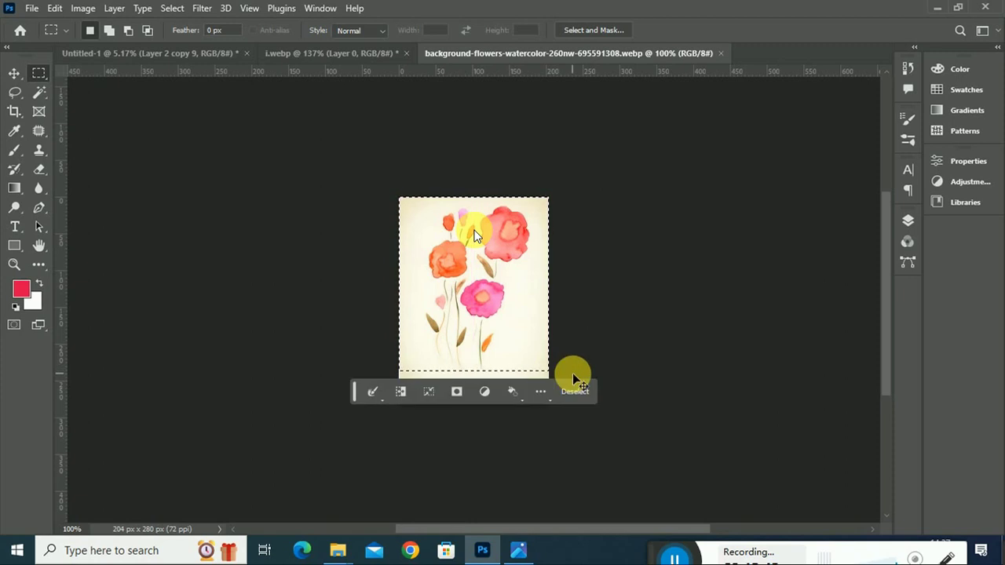
pyautogui.click(191, 52)
pyautogui.hotkey('ctrl', 'v')
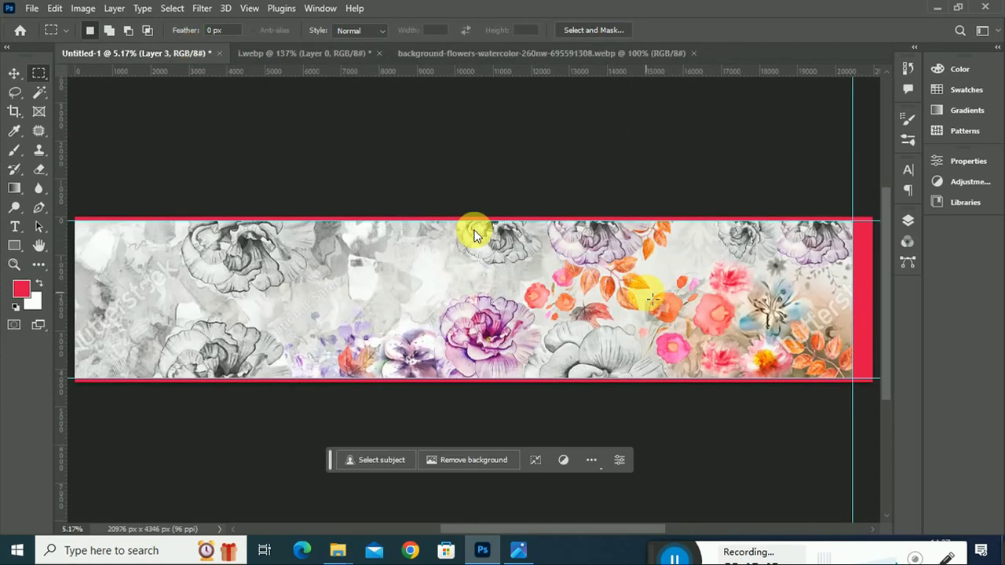
# Step: Scale the pasted cluster to about 697%, tilt it slightly, and move it up and right
pyautogui.hotkey('ctrl', 't')
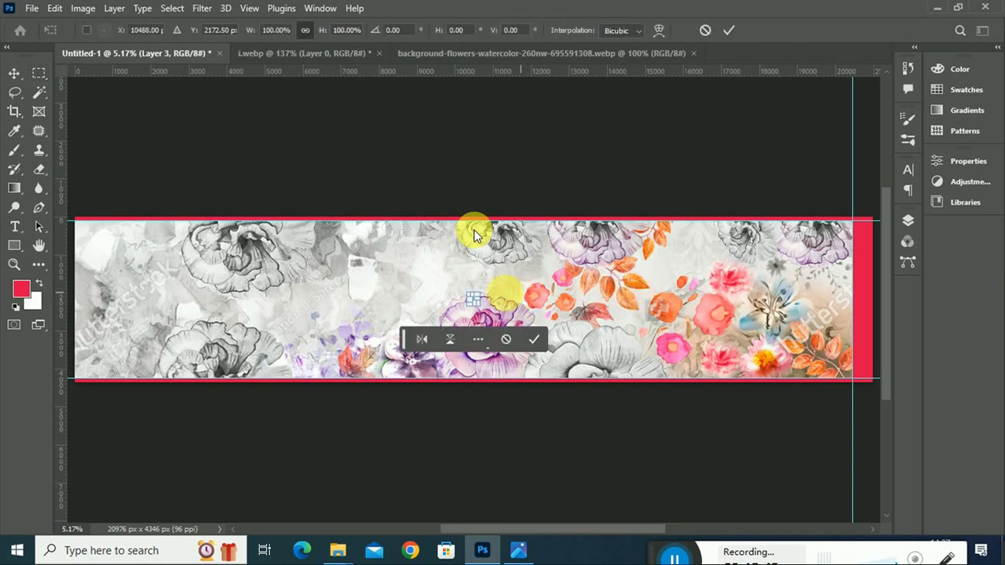
pyautogui.moveTo(480, 300)
pyautogui.mouseDown()
pyautogui.moveTo(497, 319)
pyautogui.moveTo(491, 343)
pyautogui.mouseUp()
pyautogui.moveTo(518, 296); pyautogui.dragTo(541, 273)
pyautogui.press('Return')
pyautogui.scroll(2, 474, 236)
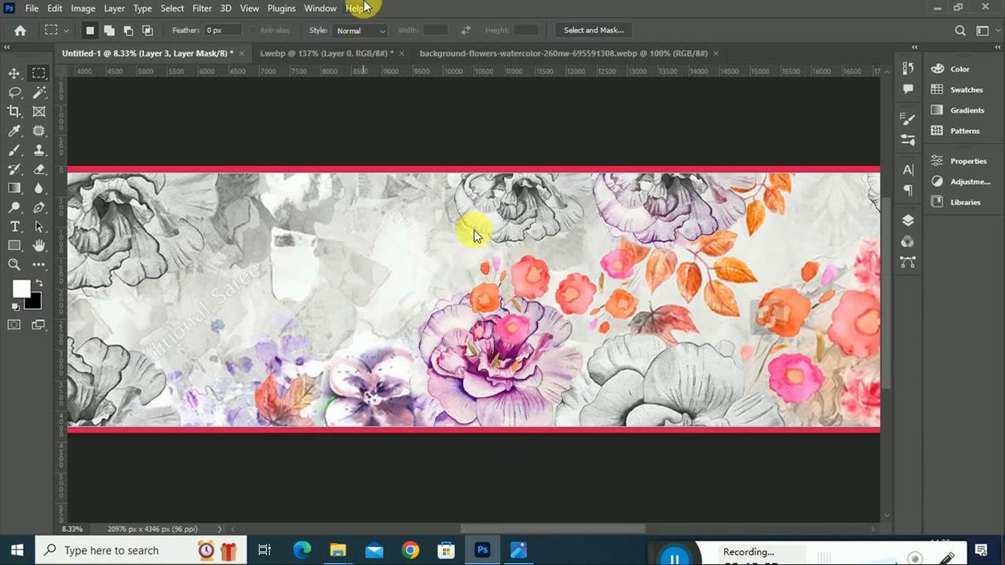
pyautogui.click(14, 74)
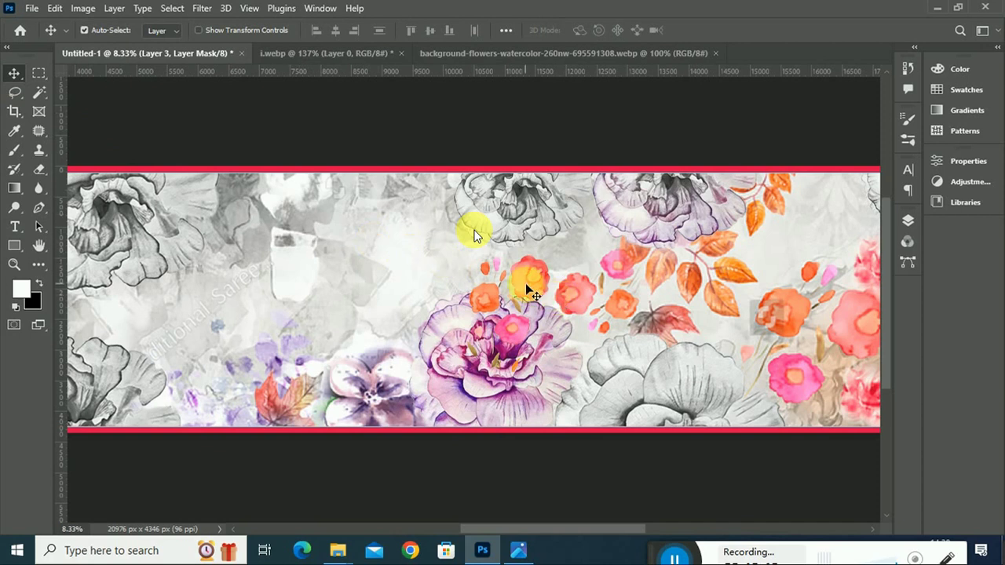
pyautogui.moveTo(530, 287); pyautogui.dragTo(558, 279)
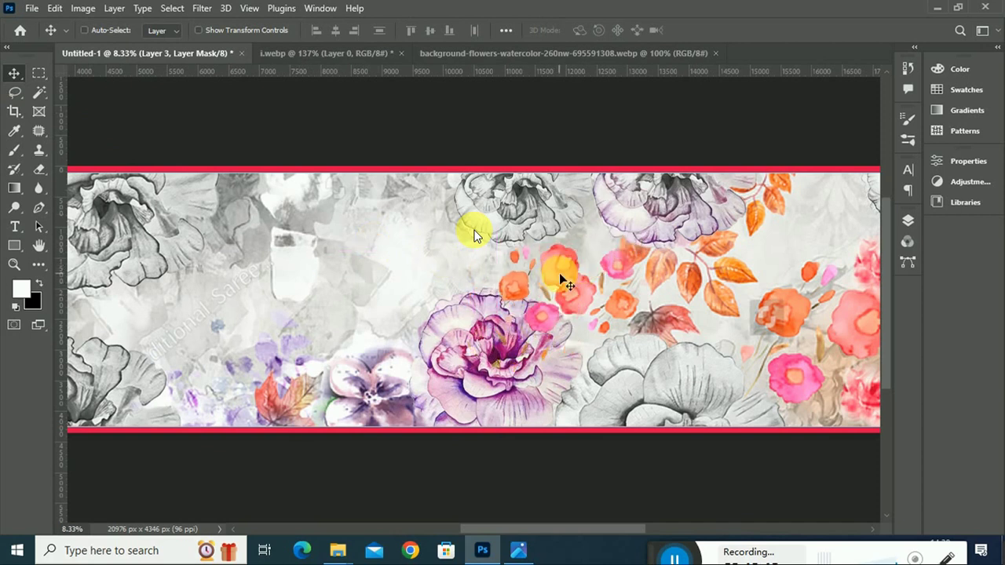
# Step: Flip and rotate the cluster to about -150° and settle it among the orange flowers
pyautogui.hotkey('ctrl', 't')
pyautogui.rightClick(562, 273)
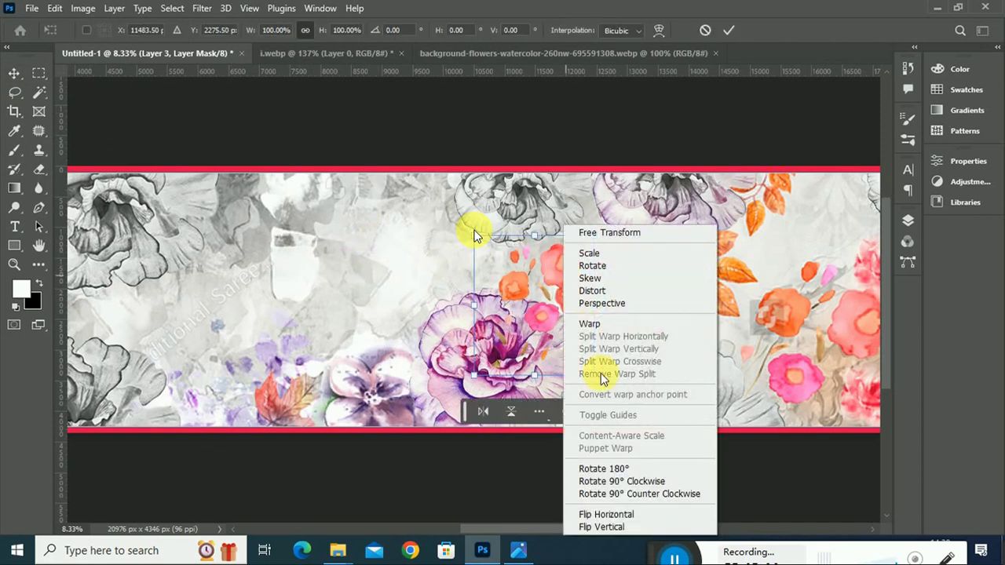
pyautogui.click(641, 526)
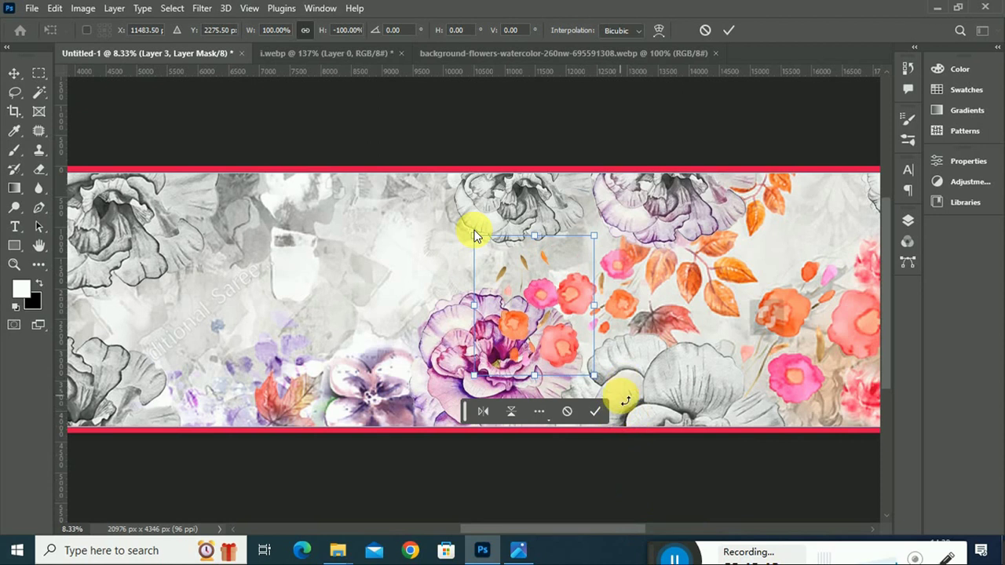
pyautogui.moveTo(626, 401); pyautogui.dragTo(513, 434)
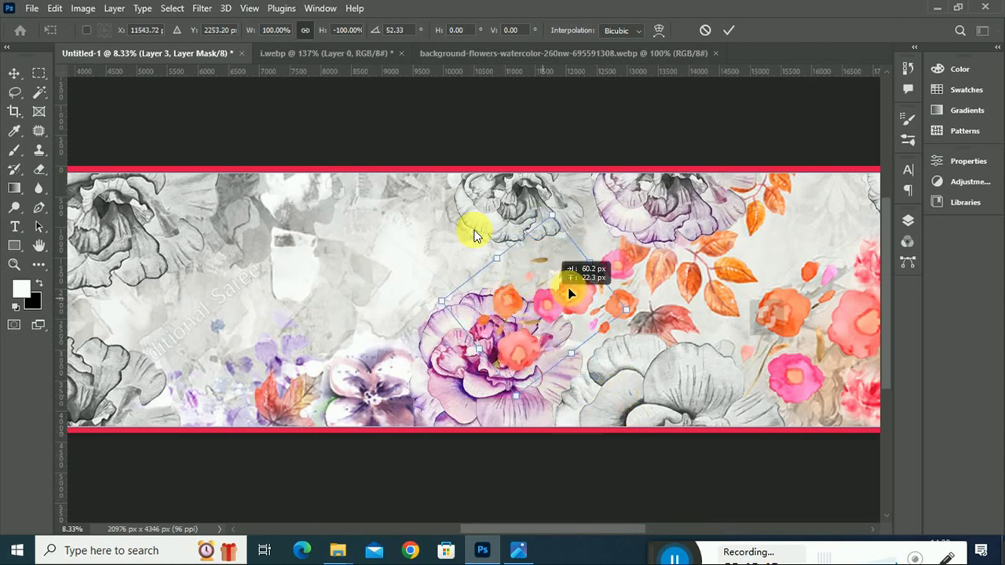
pyautogui.moveTo(543, 303); pyautogui.dragTo(628, 262)
pyautogui.rightClick(628, 262)
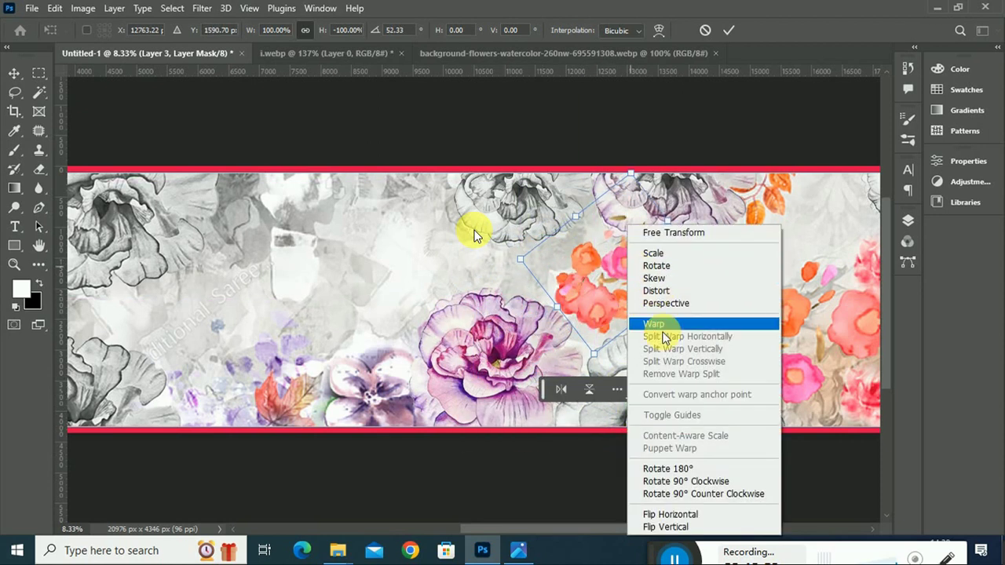
pyautogui.click(681, 527)
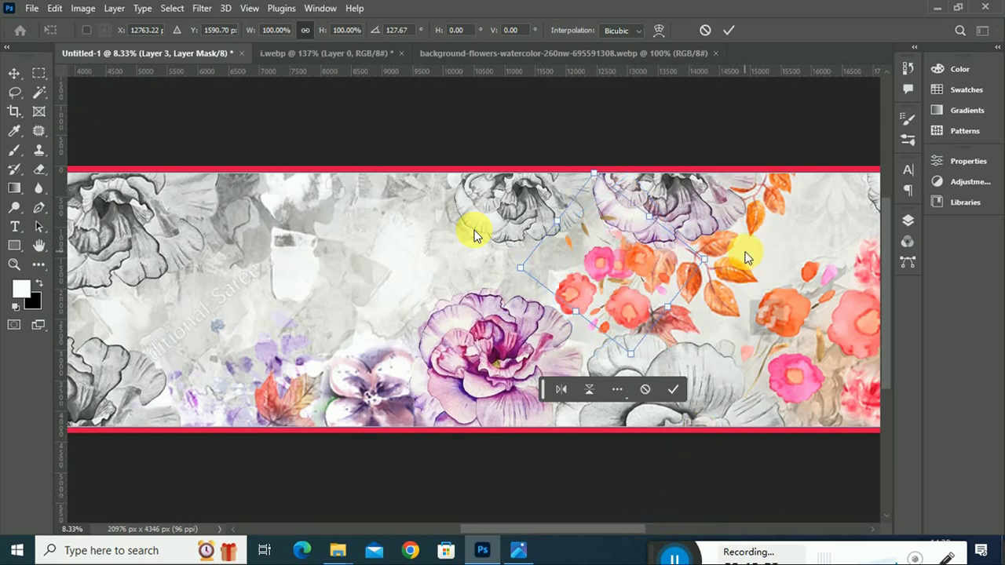
pyautogui.moveTo(725, 267); pyautogui.dragTo(641, 341)
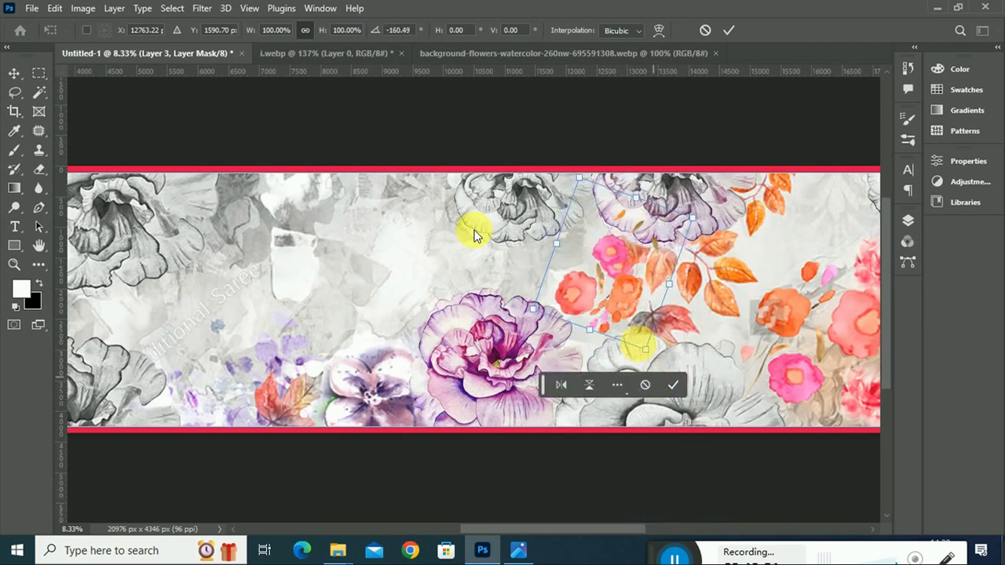
pyautogui.moveTo(617, 271); pyautogui.dragTo(623, 275)
pyautogui.moveTo(721, 220); pyautogui.dragTo(723, 234)
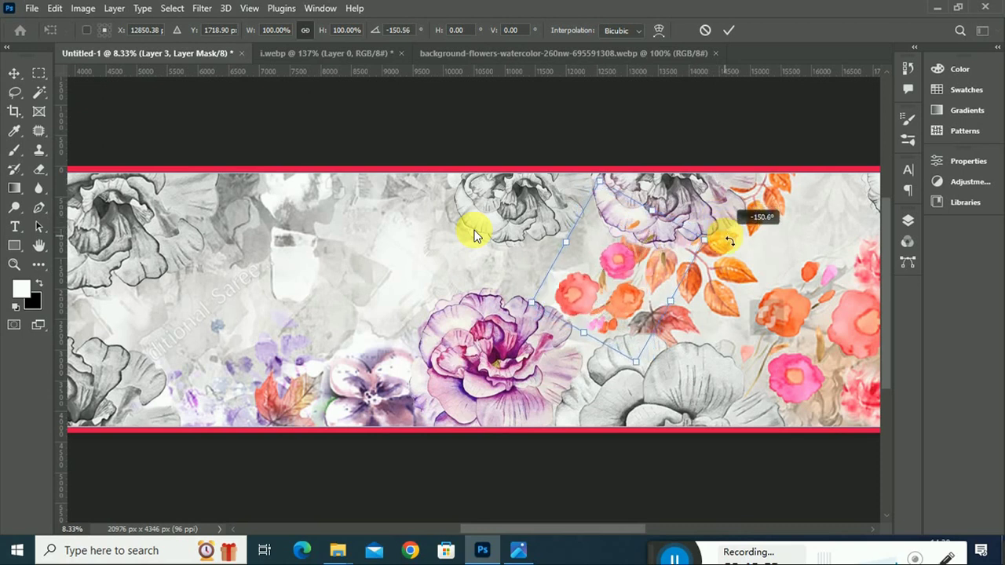
pyautogui.moveTo(630, 262); pyautogui.dragTo(630, 261)
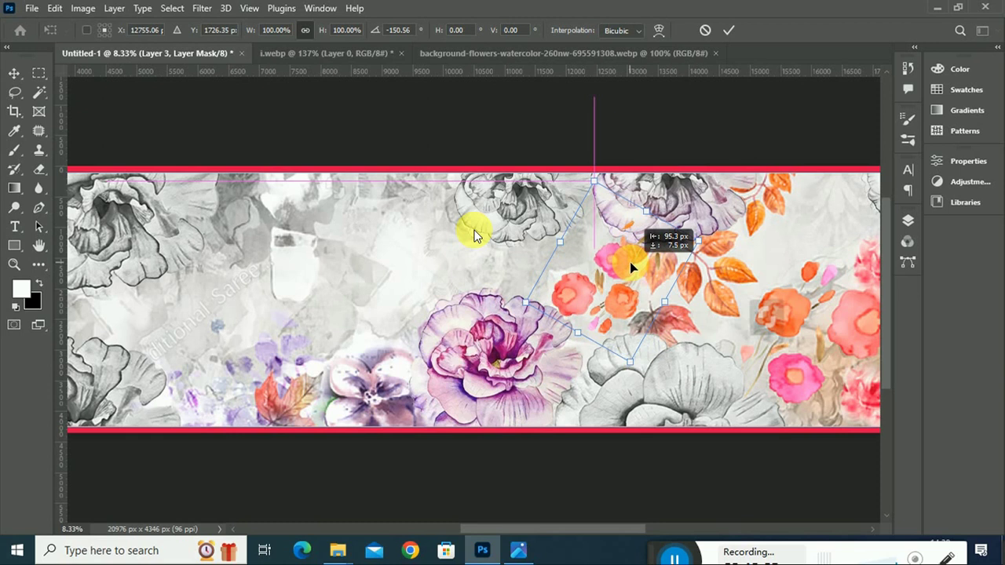
pyautogui.press('Return')
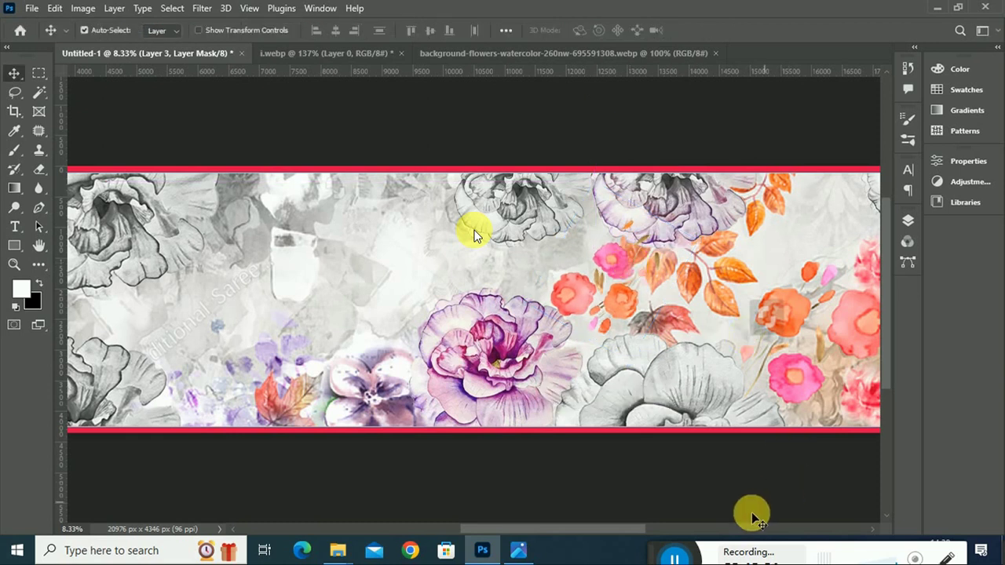
# Step: Move the cluster into the right half, flip it vertically, and enlarge and rotate it
pyautogui.moveTo(645, 529); pyautogui.dragTo(667, 531)
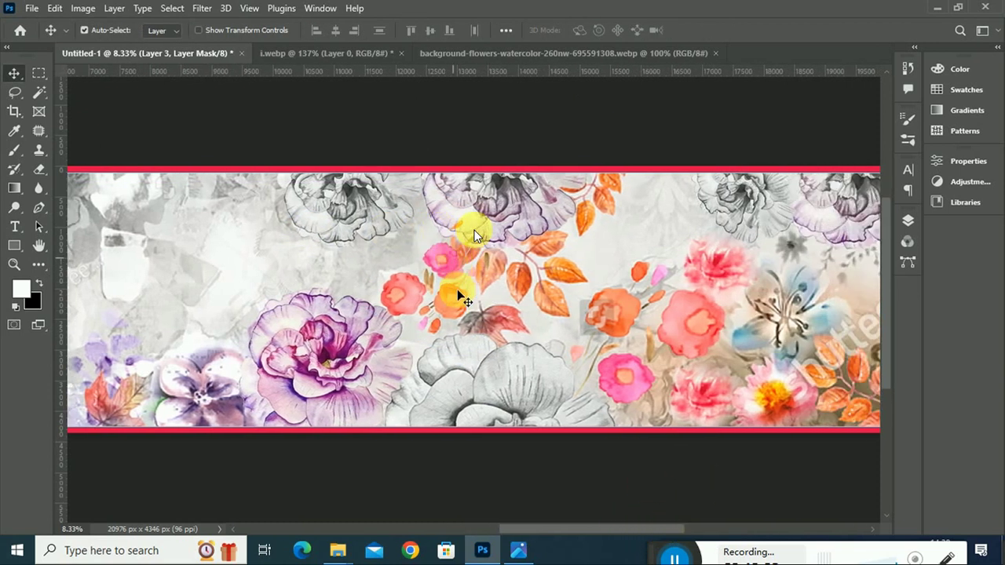
pyautogui.moveTo(458, 302); pyautogui.dragTo(685, 345)
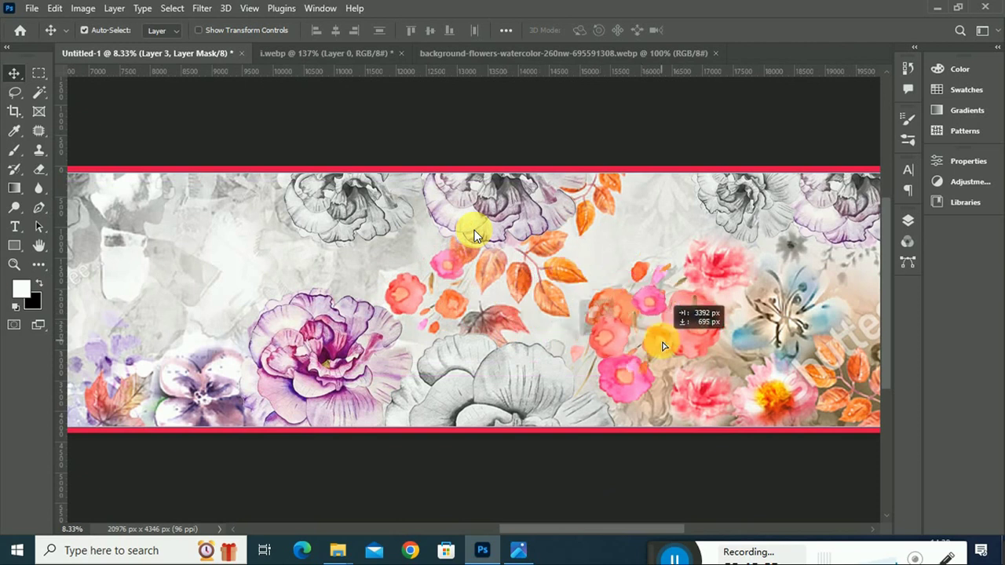
pyautogui.hotkey('ctrl', 't')
pyautogui.rightClick(694, 340)
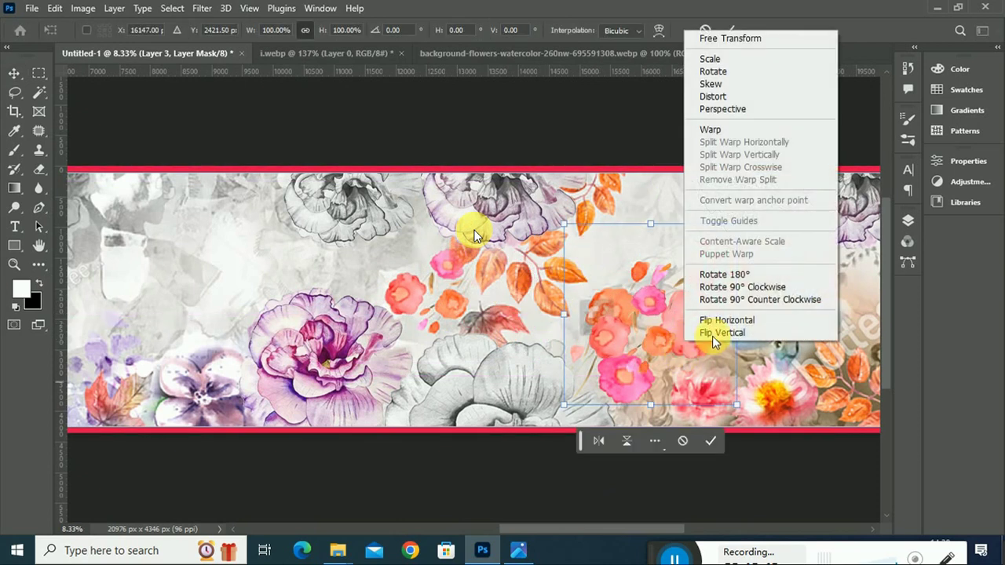
pyautogui.click(712, 330)
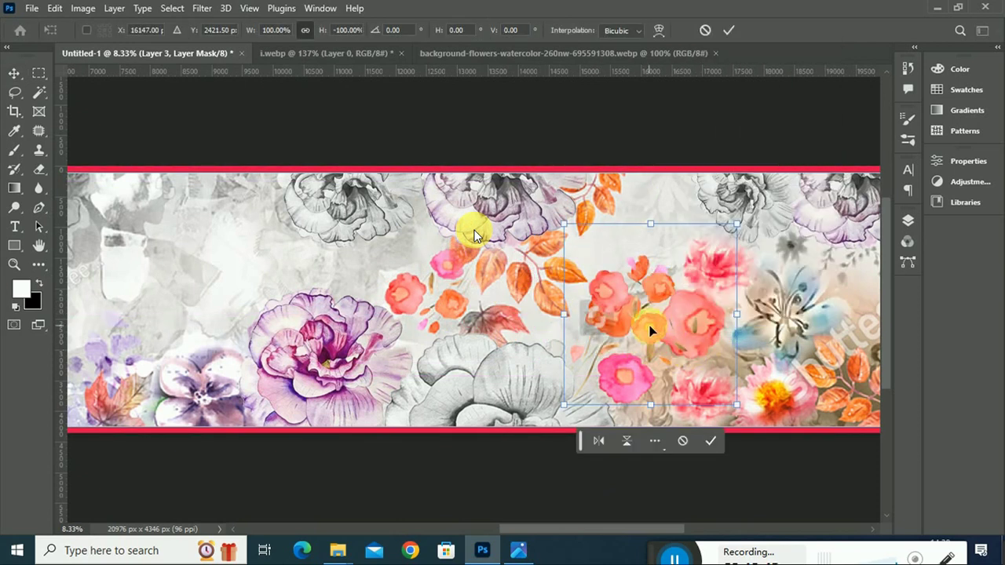
pyautogui.moveTo(740, 229)
pyautogui.mouseDown()
pyautogui.moveTo(853, 152)
pyautogui.moveTo(828, 298)
pyautogui.moveTo(738, 306)
pyautogui.mouseUp()
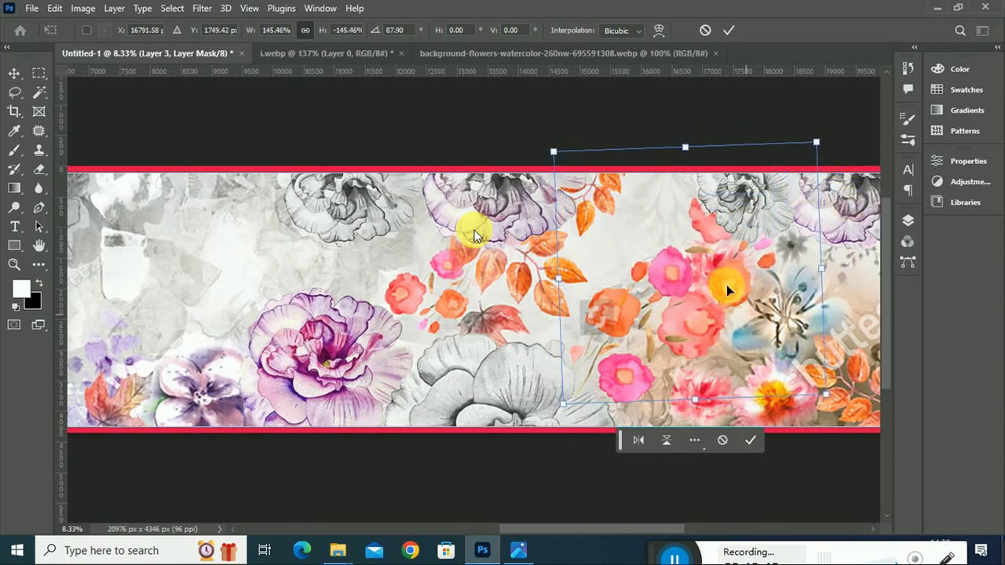
pyautogui.moveTo(716, 274); pyautogui.dragTo(666, 355)
# Step: Flip the cluster horizontally, turn it to about -179°, enlarge to 161%, and apply
pyautogui.rightClick(667, 351)
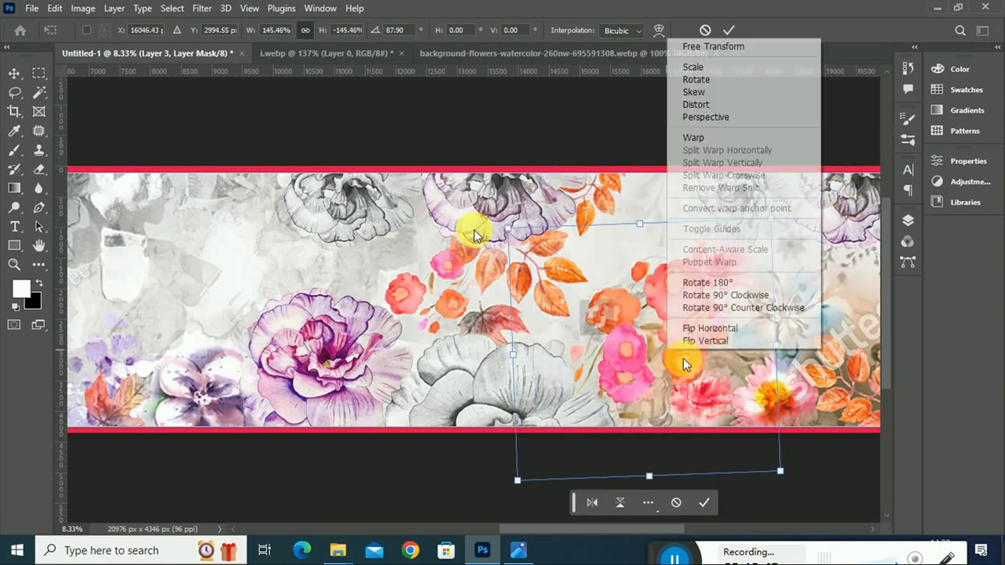
pyautogui.click(743, 325)
pyautogui.moveTo(781, 236); pyautogui.dragTo(758, 477)
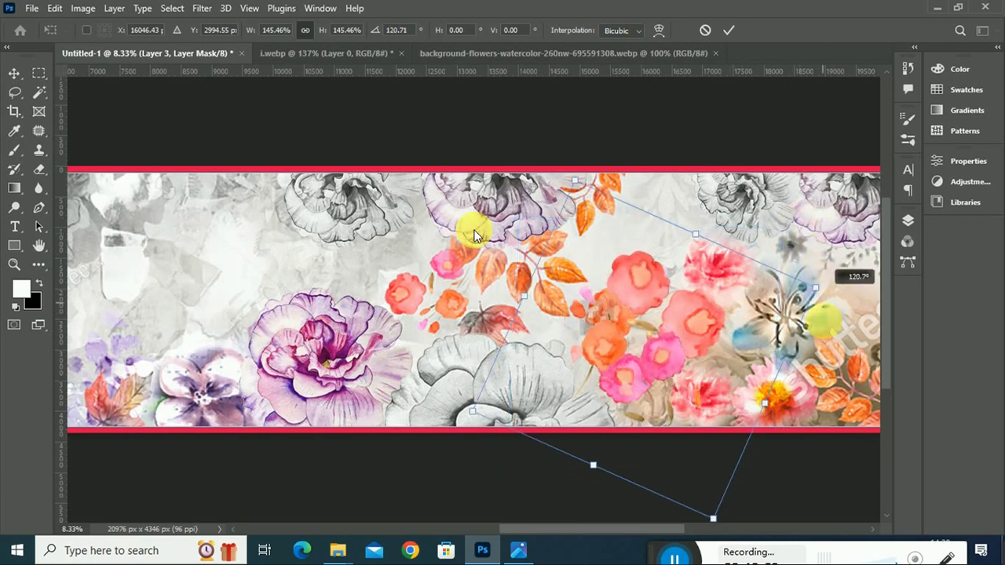
pyautogui.moveTo(699, 316); pyautogui.dragTo(679, 313)
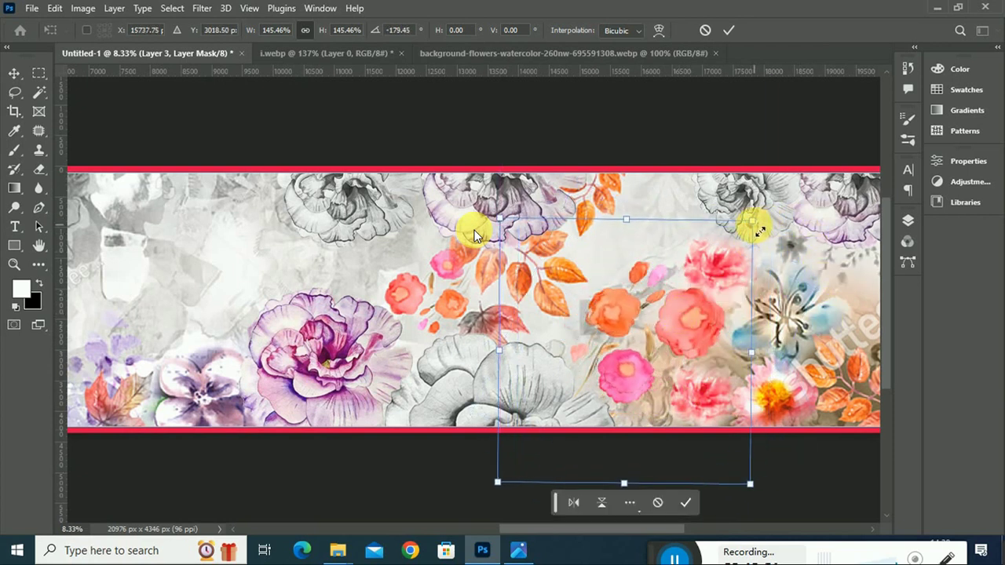
pyautogui.moveTo(753, 221); pyautogui.dragTo(772, 220)
pyautogui.moveTo(497, 482); pyautogui.dragTo(482, 498)
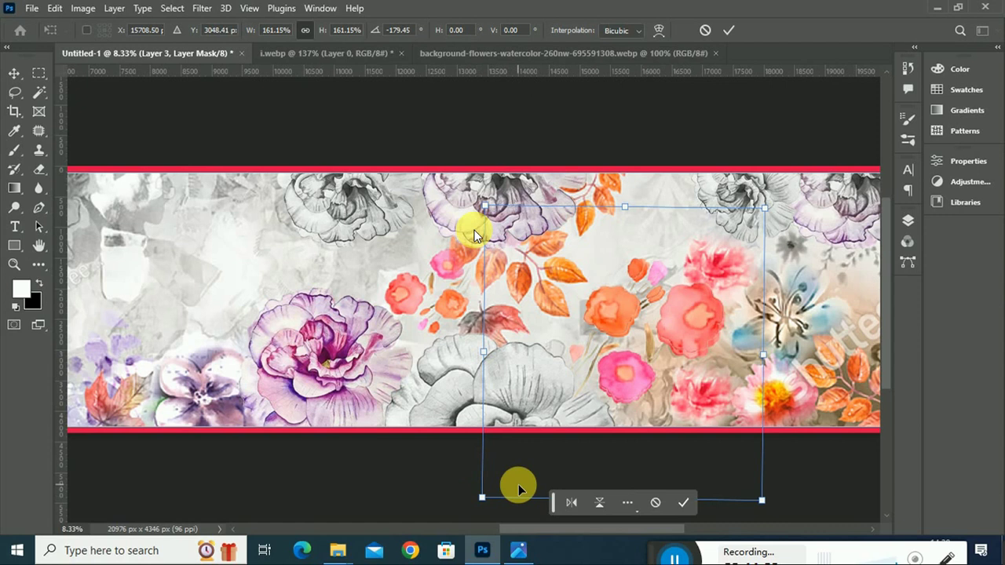
pyautogui.press('Right')
pyautogui.press('Right')
pyautogui.press('Right')
pyautogui.moveTo(519, 489); pyautogui.dragTo(519, 489)
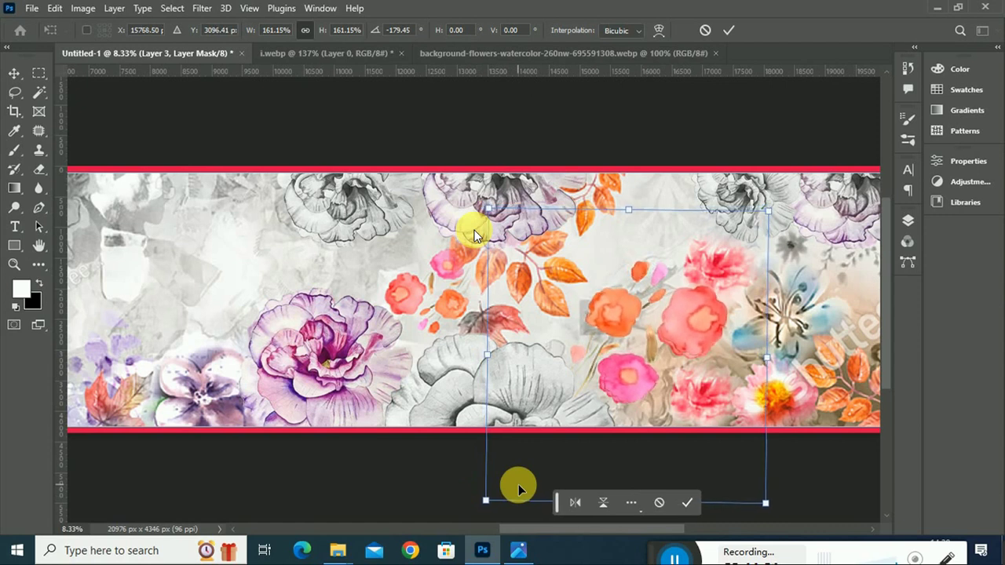
pyautogui.press('Return')
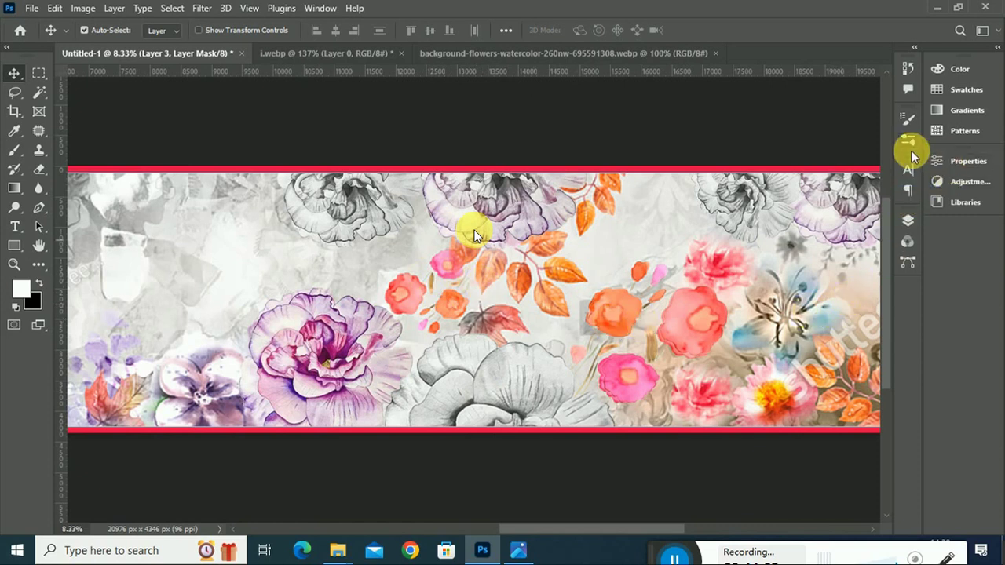
# Step: Alt-drag a copy of Layer 3 leftward and shrink it to about half size
pyautogui.click(911, 170)
pyautogui.moveTo(712, 312); pyautogui.dragTo(550, 302)
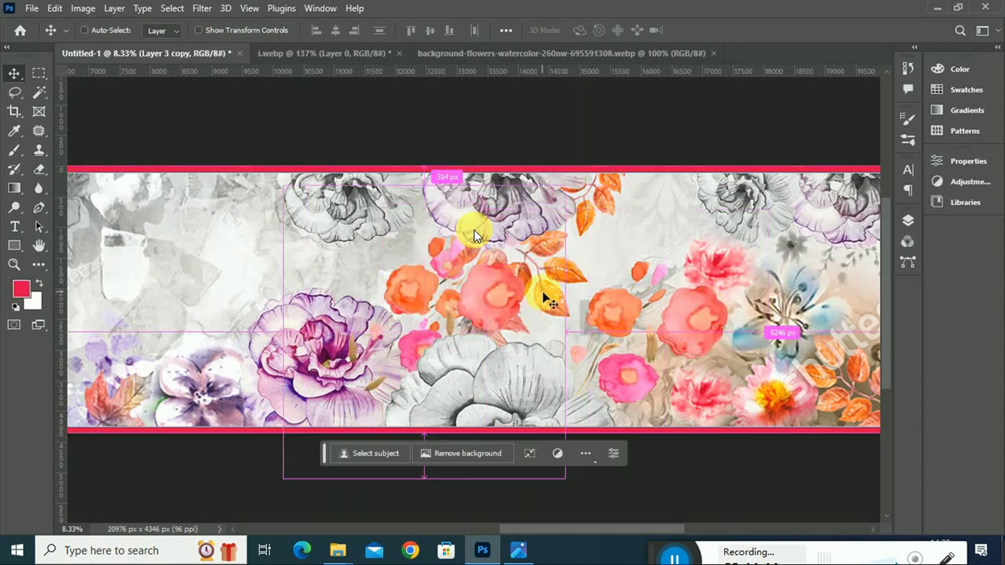
pyautogui.hotkey('ctrl', 't')
pyautogui.moveTo(567, 191); pyautogui.dragTo(432, 324)
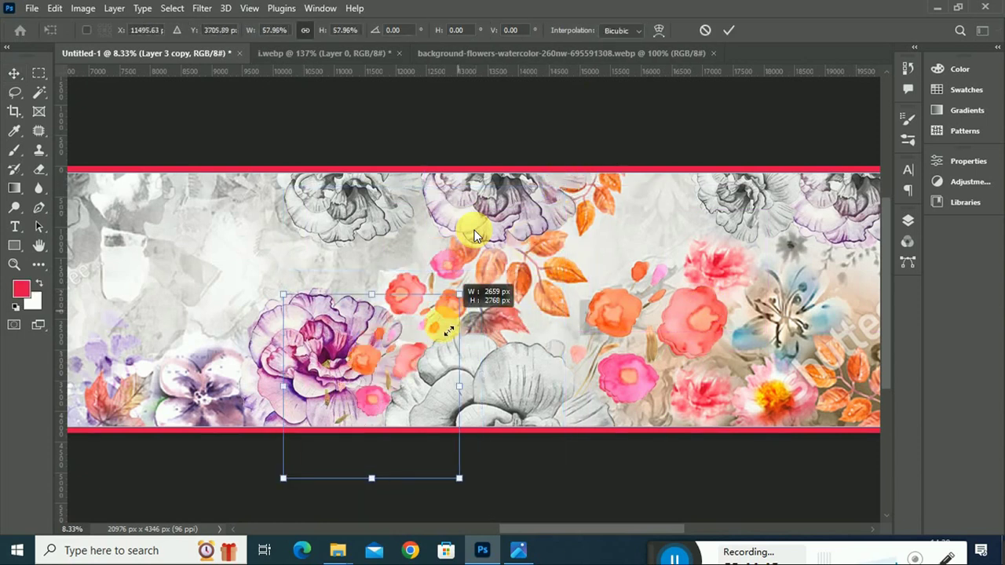
pyautogui.moveTo(391, 396); pyautogui.dragTo(459, 283)
pyautogui.moveTo(475, 233); pyautogui.dragTo(463, 245)
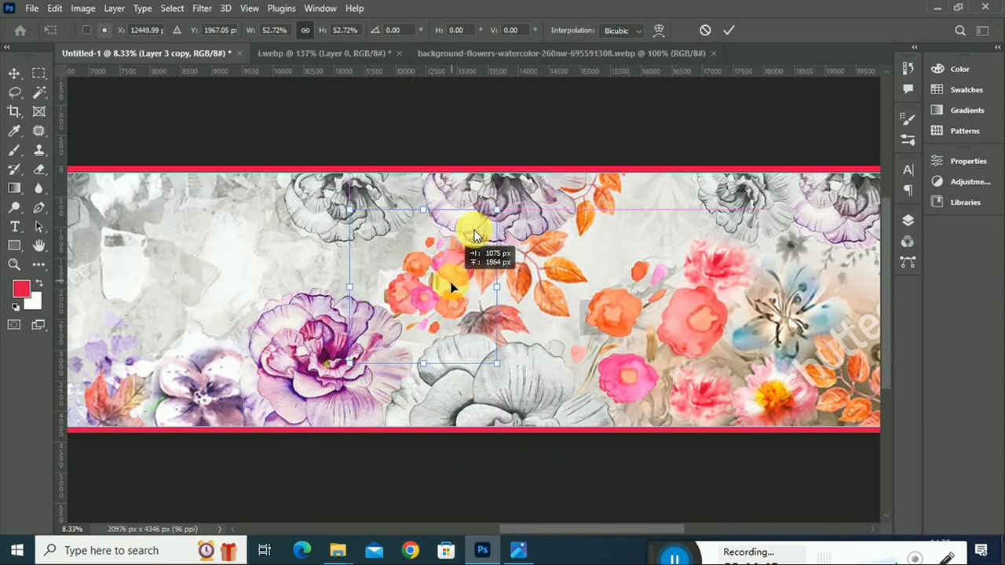
# Step: Flip the copy vertically and horizontally, size it to about 59%, and place it upper-centre
pyautogui.rightClick(472, 229)
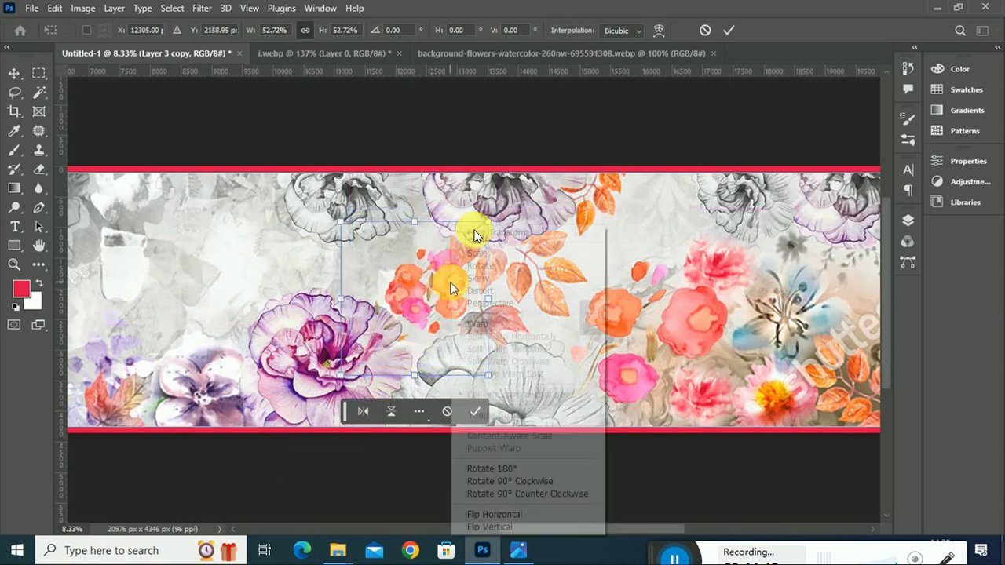
pyautogui.click(489, 527)
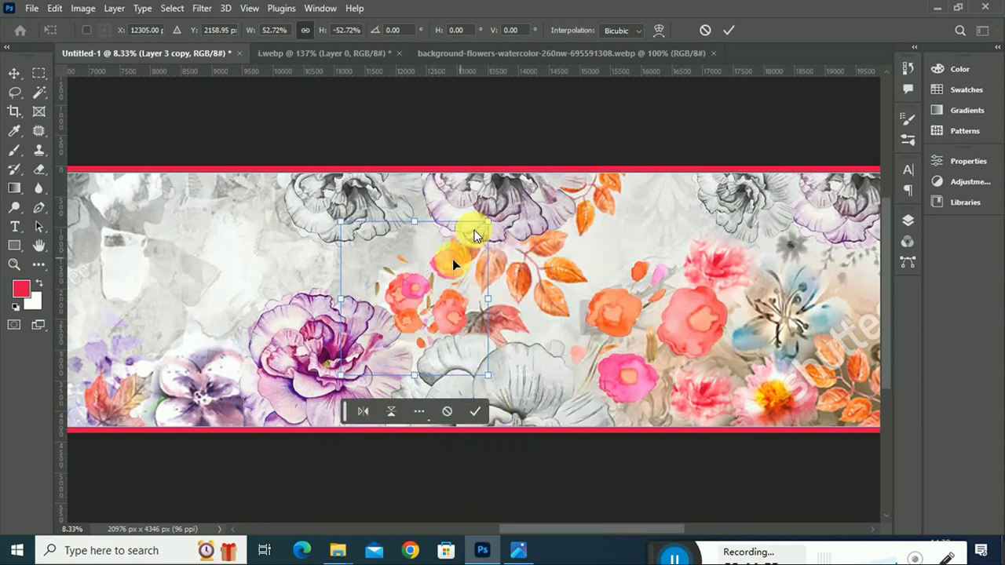
pyautogui.moveTo(457, 263); pyautogui.dragTo(484, 235)
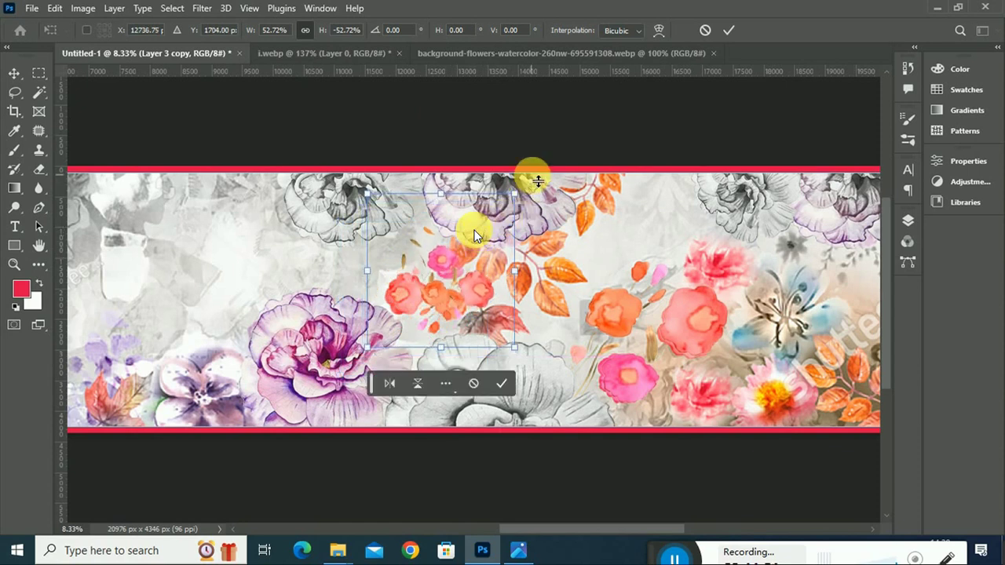
pyautogui.rightClick(499, 224)
pyautogui.click(579, 513)
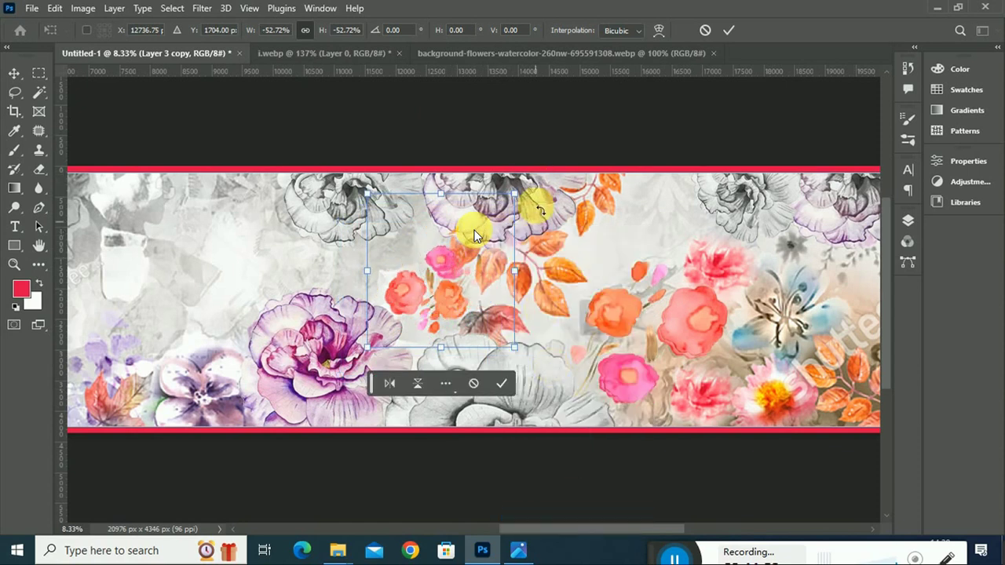
pyautogui.moveTo(368, 350); pyautogui.dragTo(359, 357)
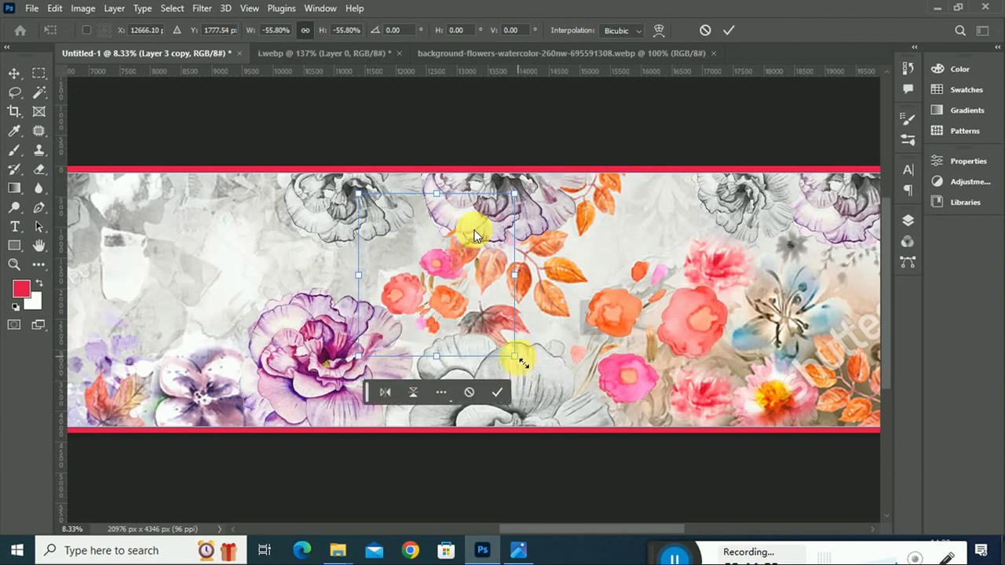
pyautogui.moveTo(521, 360); pyautogui.dragTo(525, 367)
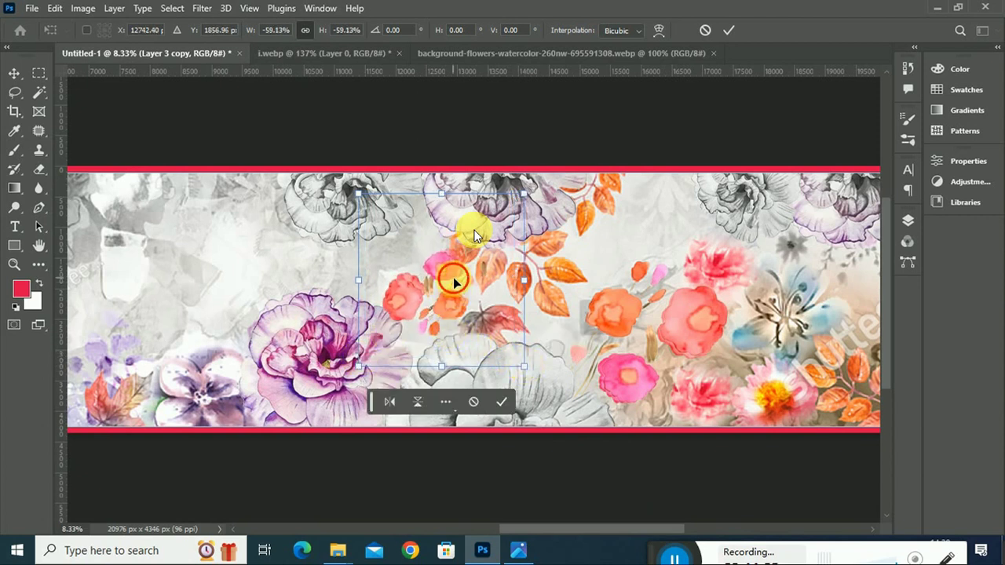
pyautogui.moveTo(453, 278); pyautogui.dragTo(457, 269)
pyautogui.press('Return')
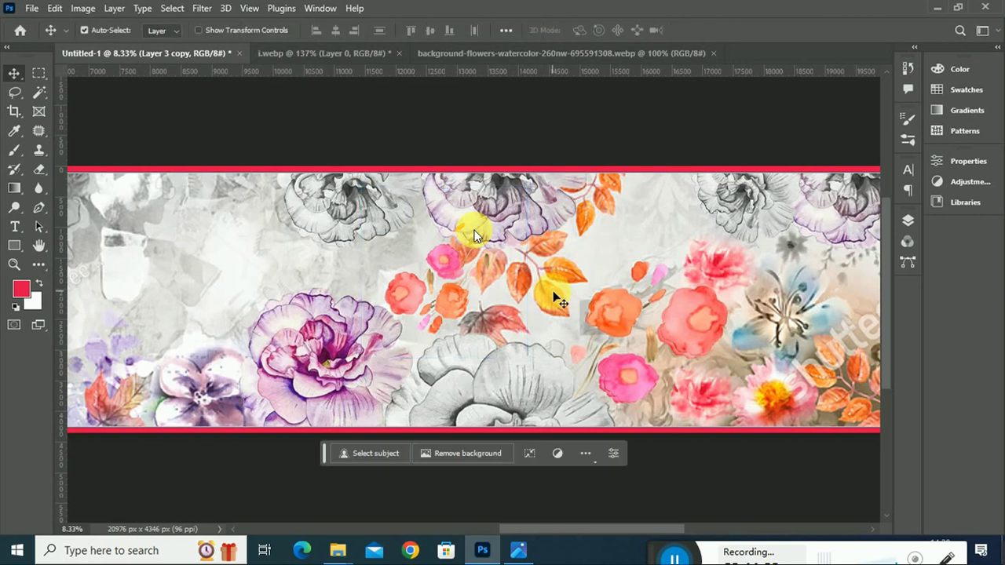
# Step: Close the background-flowers watercolour tab, leaving the i.webp flower document showing
pyautogui.click(702, 330)
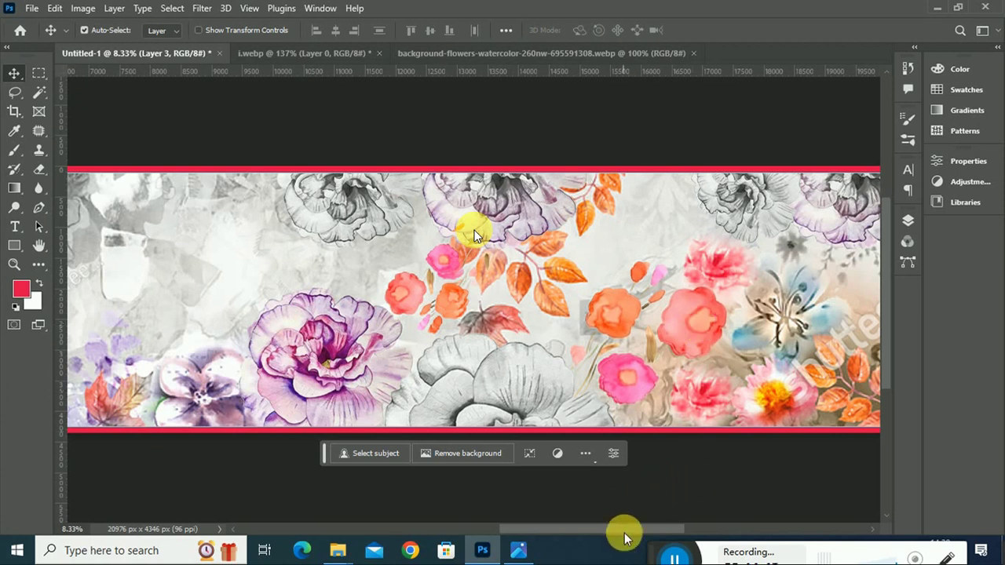
pyautogui.moveTo(624, 532); pyautogui.dragTo(665, 532)
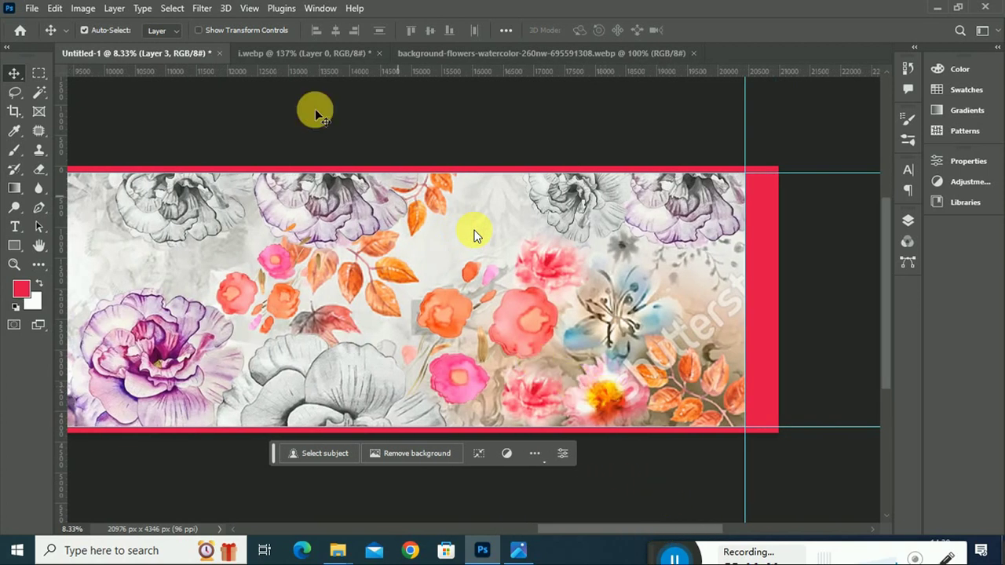
pyautogui.click(340, 53)
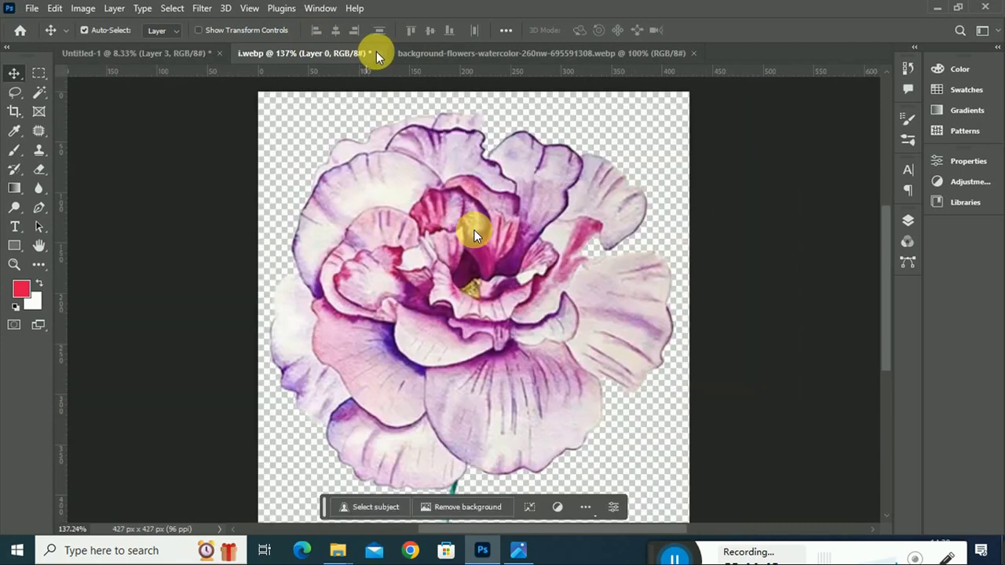
pyautogui.click(542, 53)
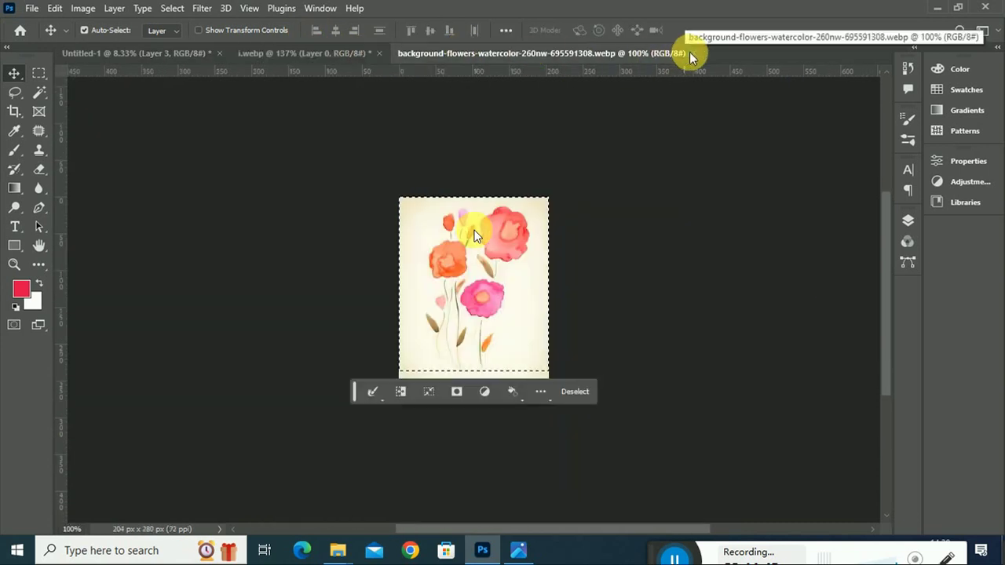
pyautogui.click(694, 52)
pyautogui.click(30, 10)
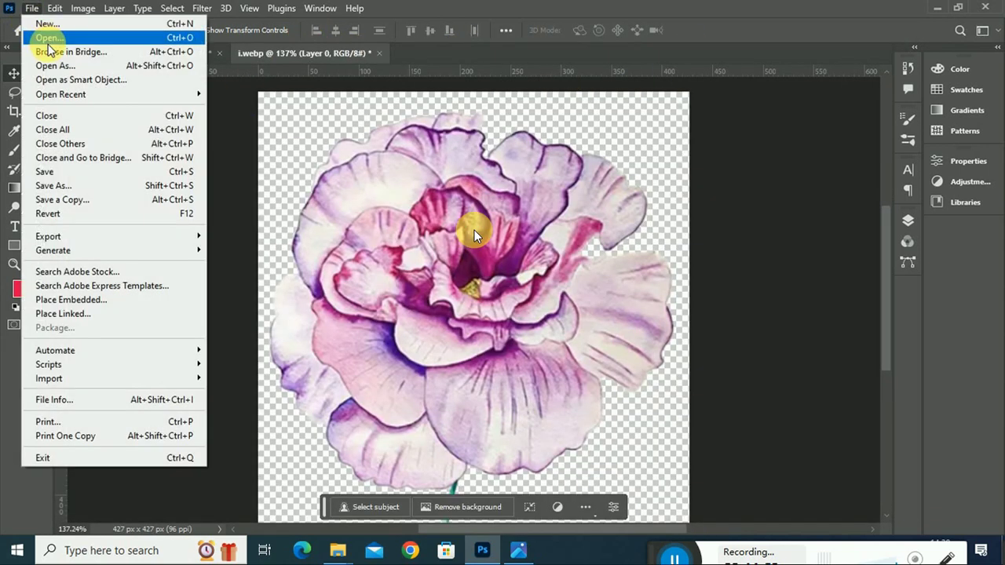
# Step: Open i (2).webp from Downloads, zooming in then back to 100%
pyautogui.click(66, 42)
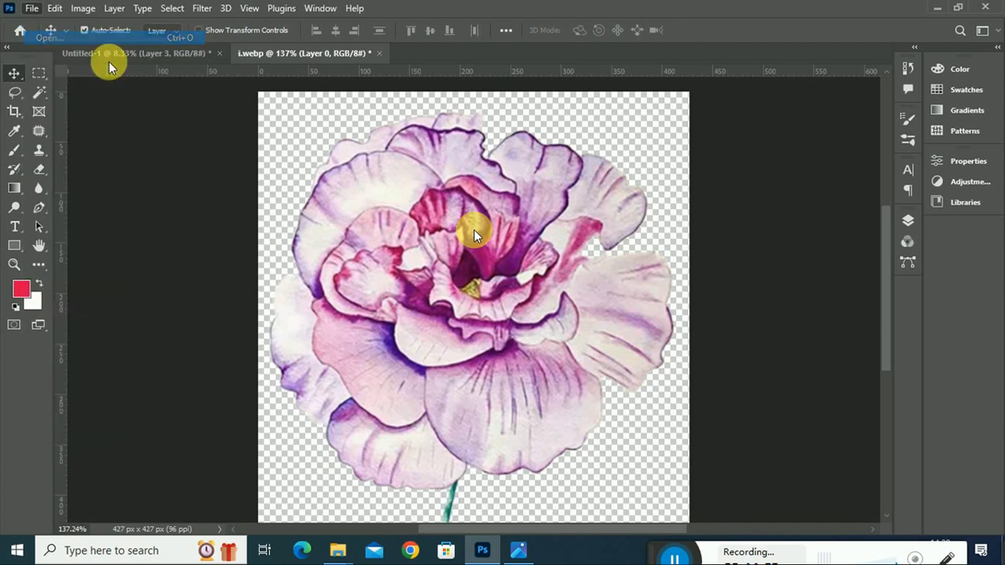
pyautogui.scroll(-5, 460, 213)
pyautogui.scroll(-5, 432, 212)
pyautogui.scroll(-5, 399, 208)
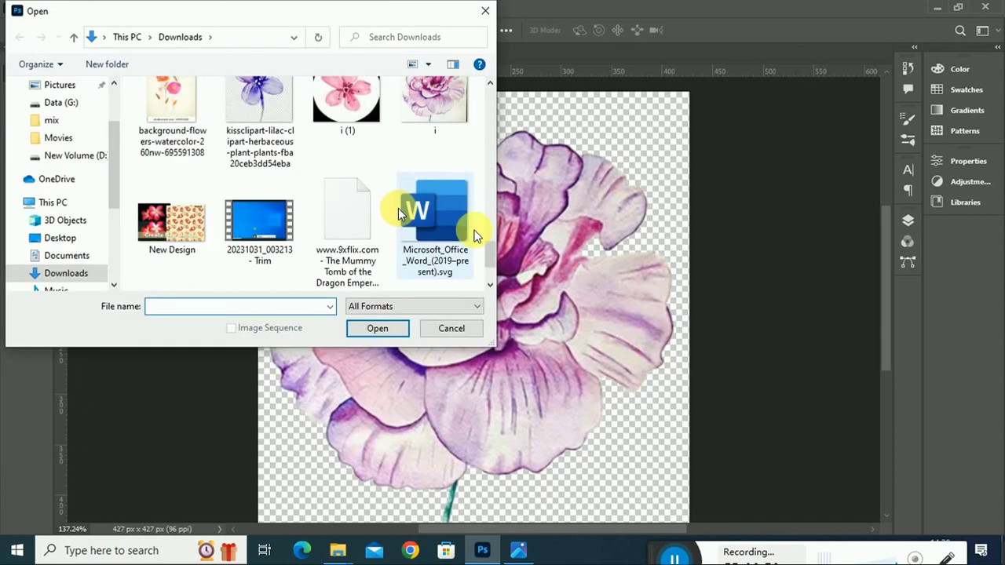
pyautogui.scroll(2, 399, 208)
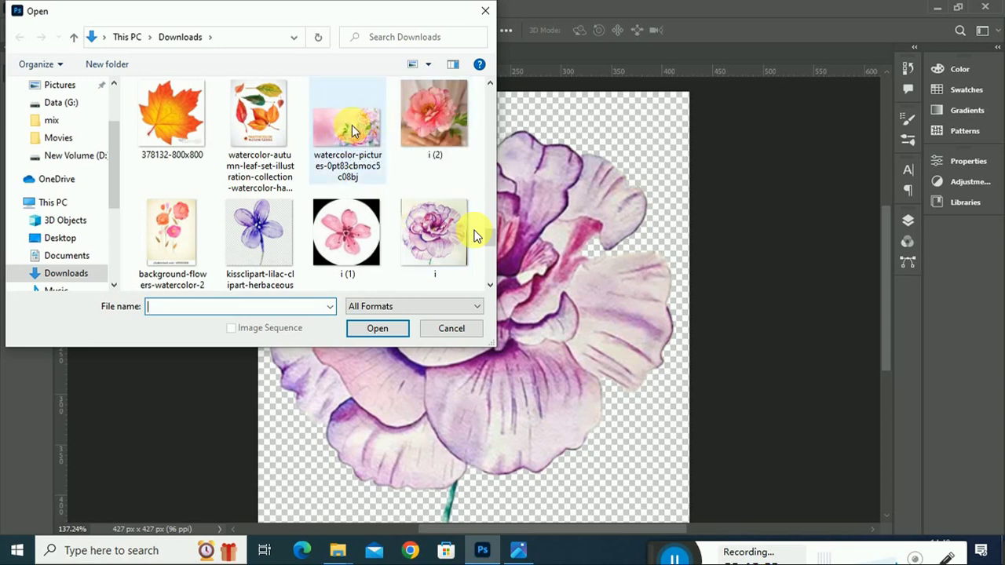
pyautogui.click(434, 119)
pyautogui.click(377, 328)
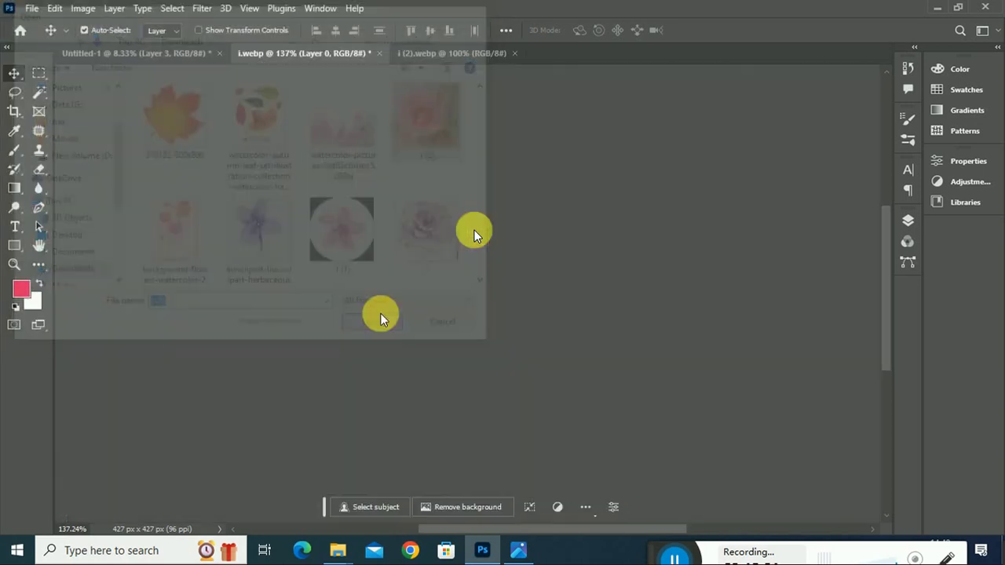
pyautogui.hotkey('ctrl', '+')
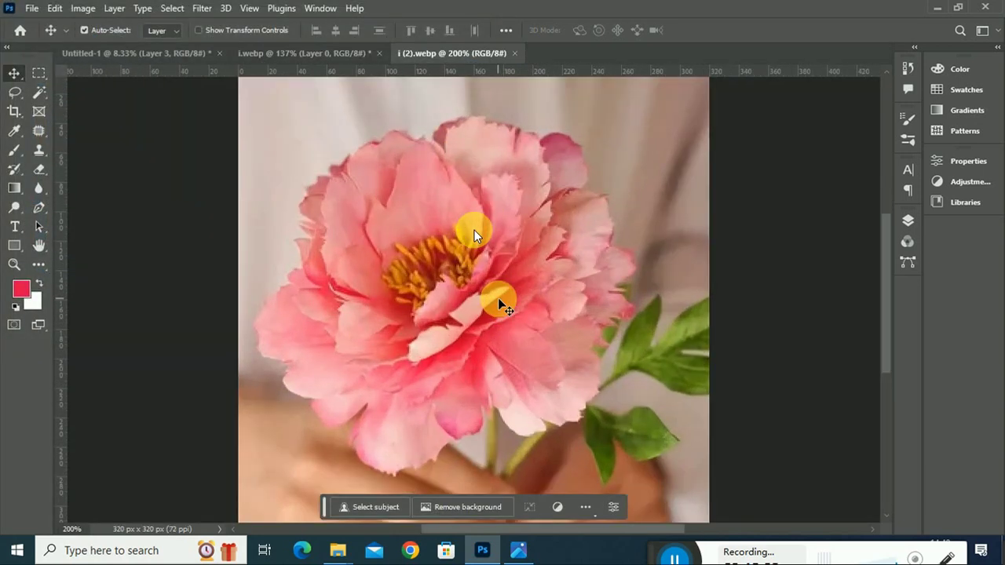
pyautogui.hotkey('ctrl', '-')
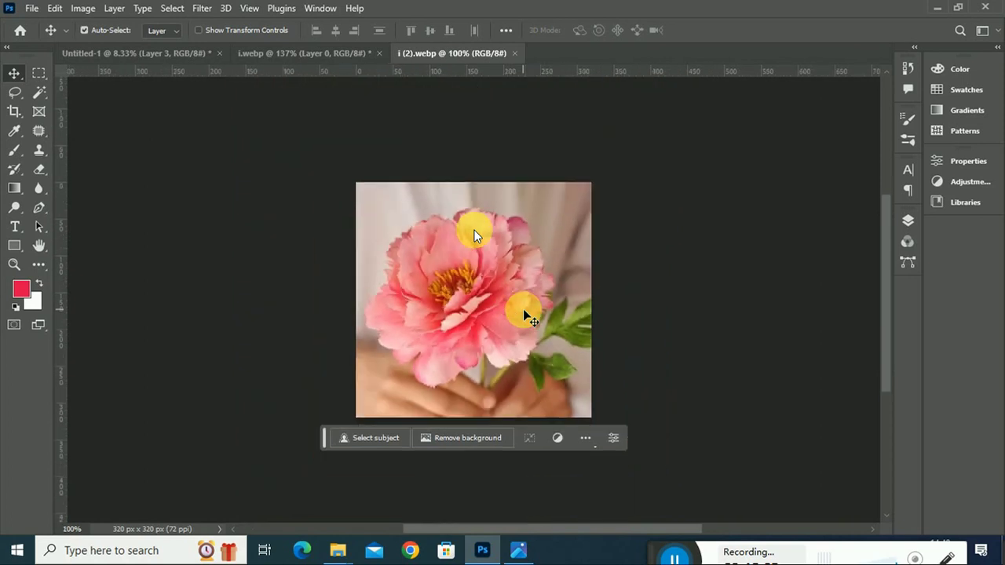
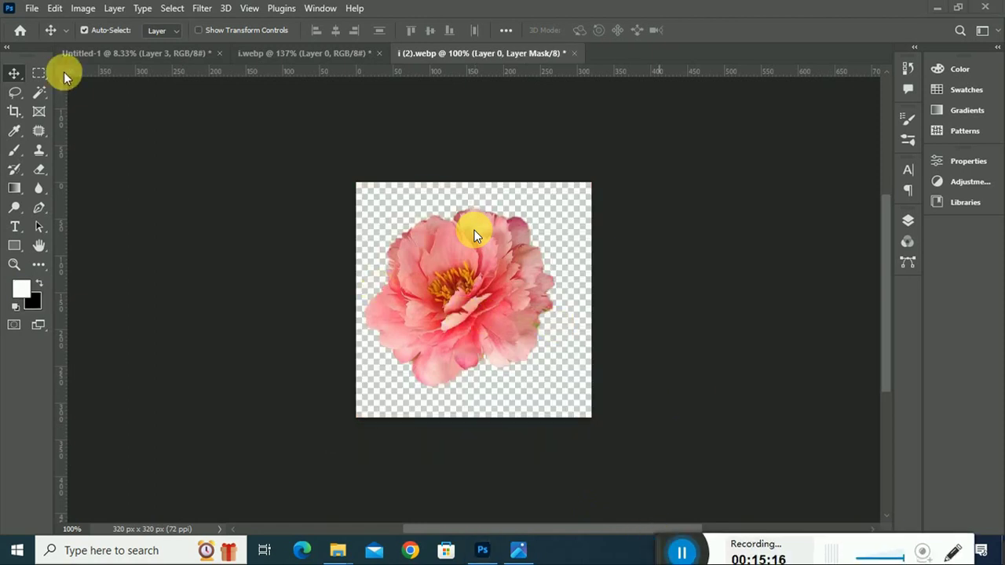
# Step: Drag the cut-out pink peony into the banner, enlarge it and shift it down-left
pyautogui.moveTo(456, 264)
pyautogui.mouseDown()
pyautogui.moveTo(324, 182)
pyautogui.moveTo(720, 380)
pyautogui.mouseUp()
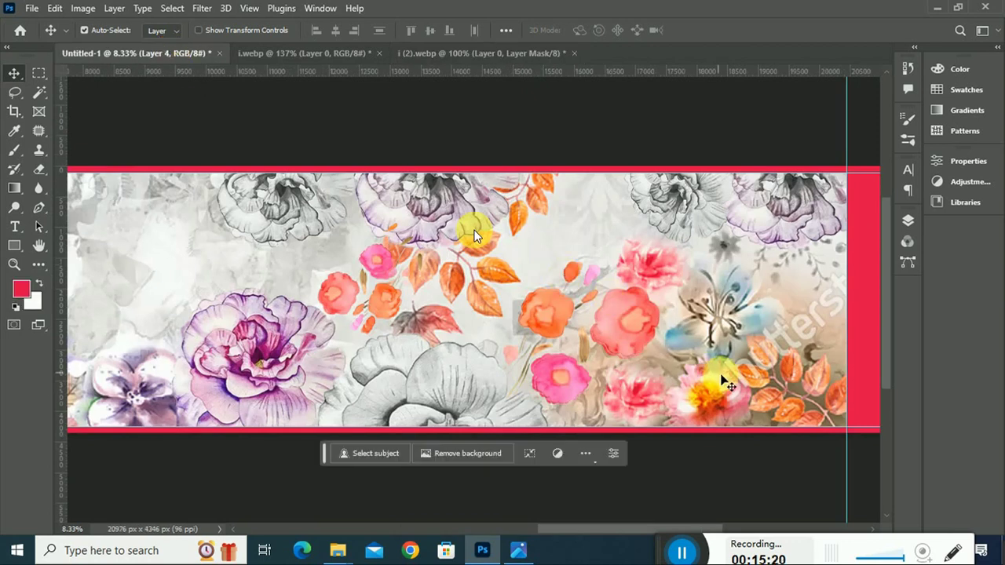
pyautogui.hotkey('ctrl', 't')
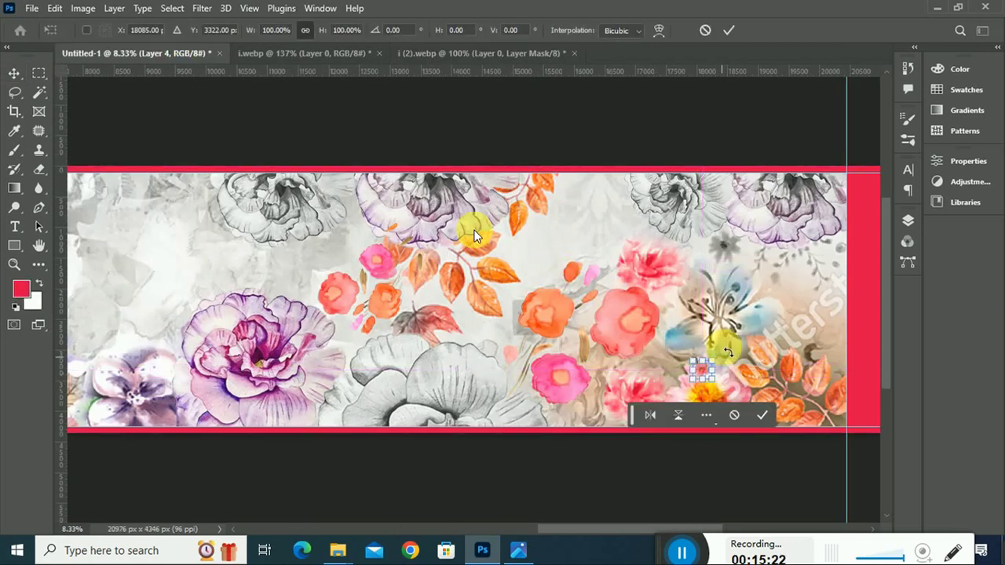
pyautogui.moveTo(717, 358); pyautogui.dragTo(760, 316)
pyautogui.press('Return')
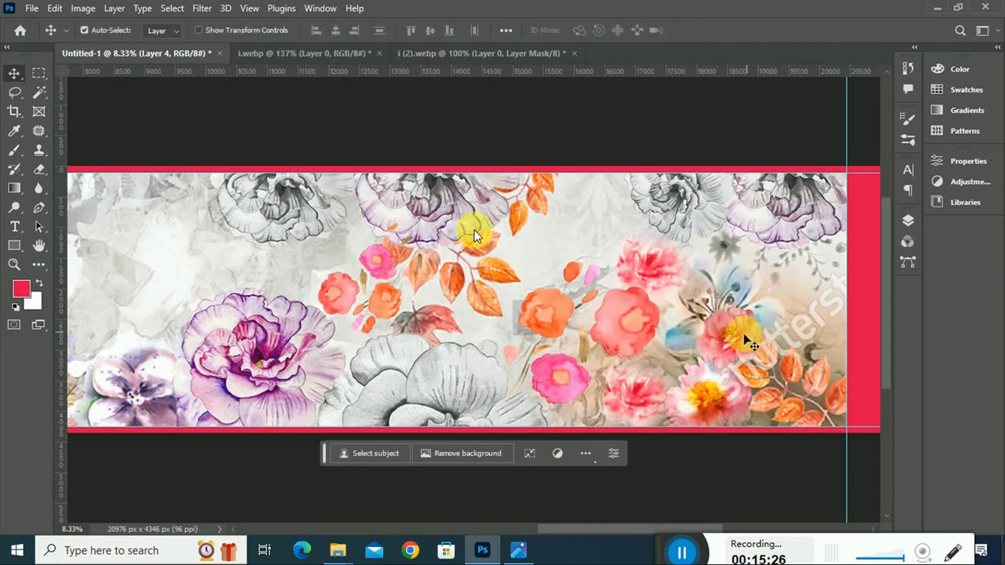
pyautogui.moveTo(742, 325); pyautogui.dragTo(729, 392)
# Step: Enlarge the peony to about 135% and settle it near the bottom border beside the butterfly
pyautogui.hotkey('ctrl', 't')
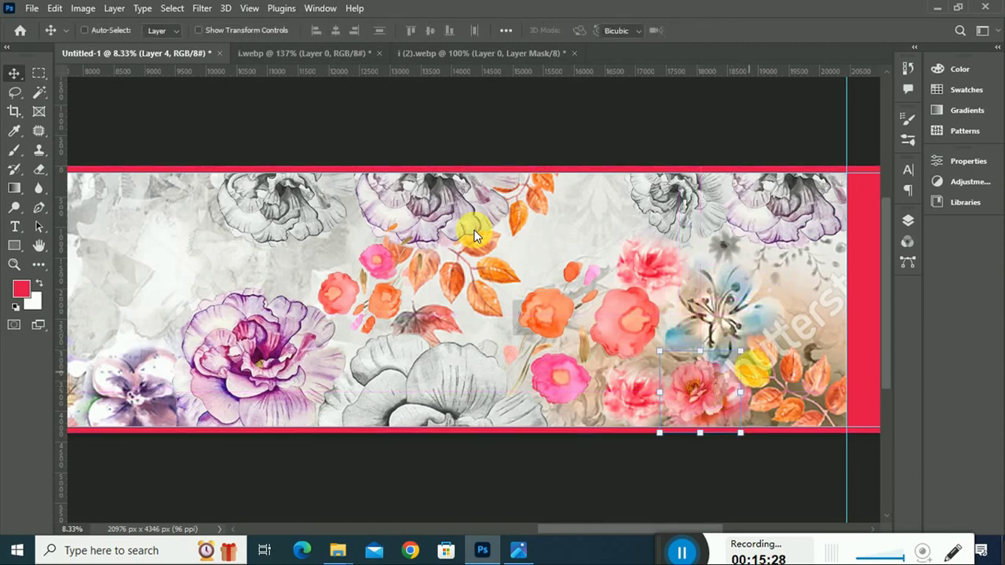
pyautogui.moveTo(742, 353); pyautogui.dragTo(767, 333)
pyautogui.moveTo(714, 394); pyautogui.dragTo(718, 416)
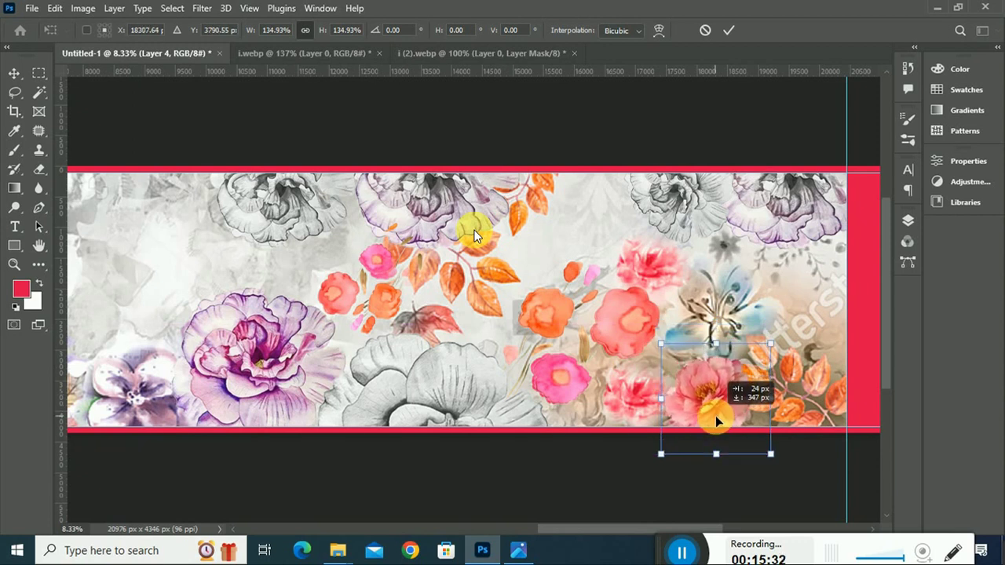
pyautogui.press('Return')
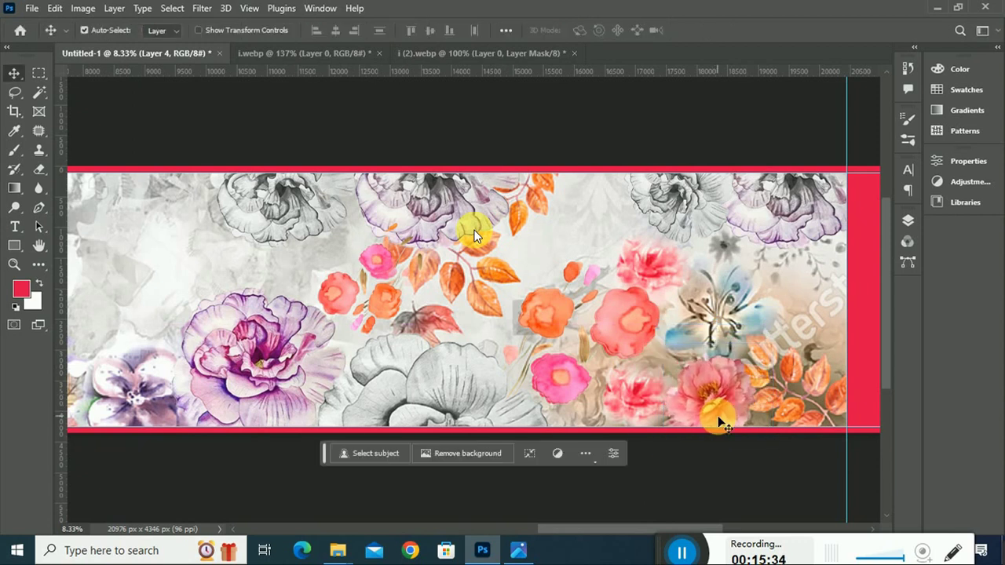
pyautogui.click(716, 400)
pyautogui.click(526, 54)
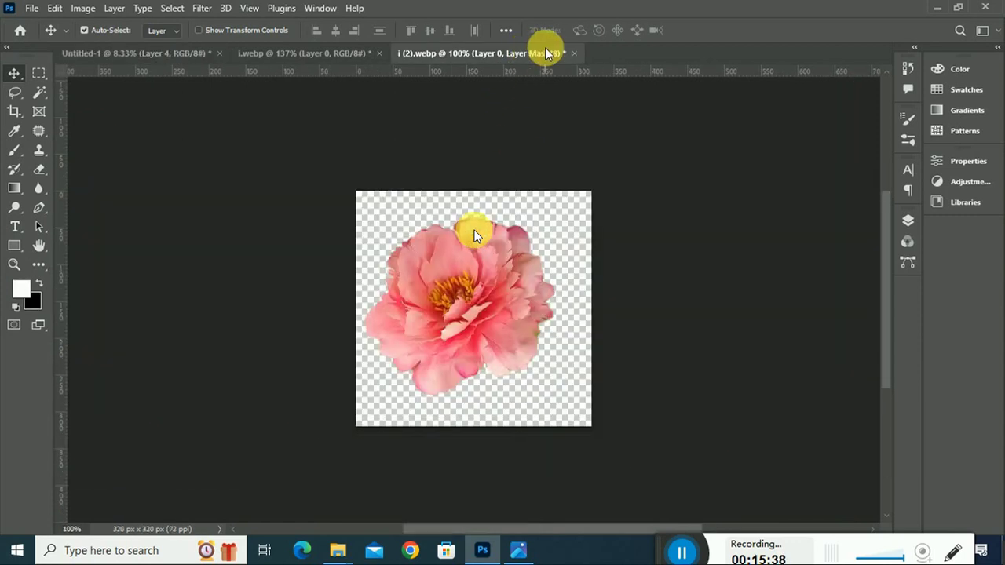
# Step: Close the single peony image without saving and open the watercolor peonies picture
pyautogui.click(574, 53)
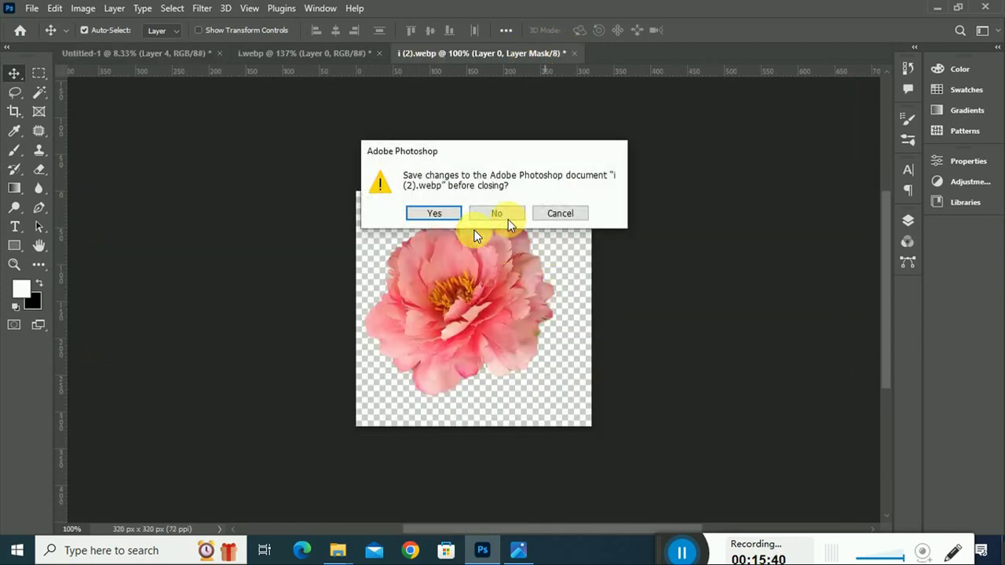
pyautogui.click(502, 217)
pyautogui.click(33, 8)
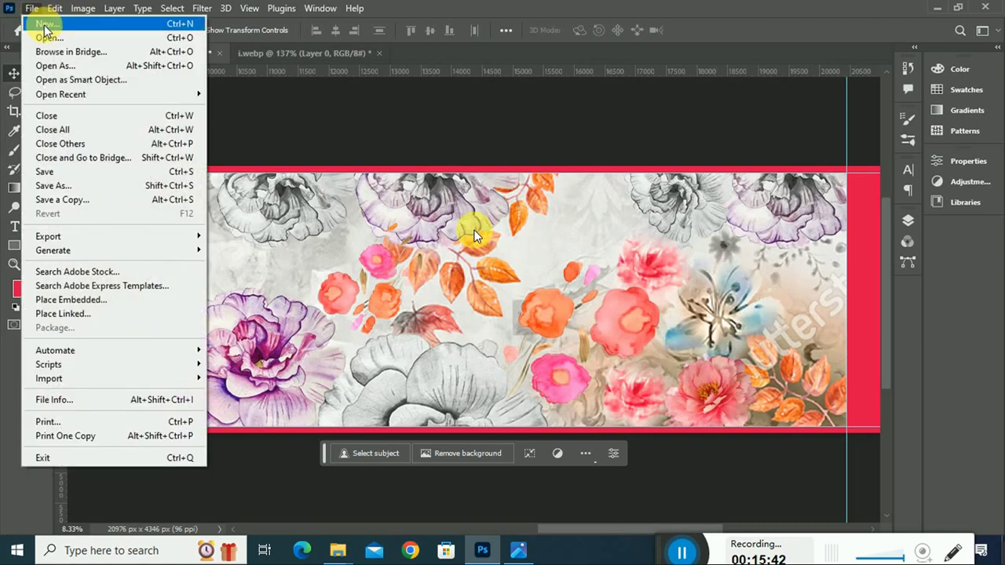
pyautogui.click(36, 36)
pyautogui.scroll(-5, 361, 211)
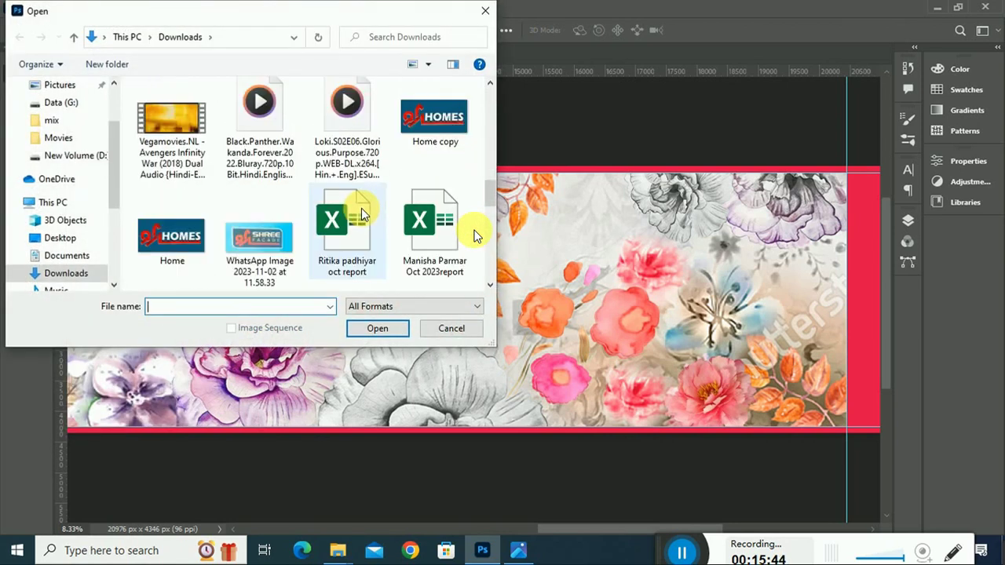
pyautogui.scroll(-3, 361, 211)
pyautogui.click(361, 210)
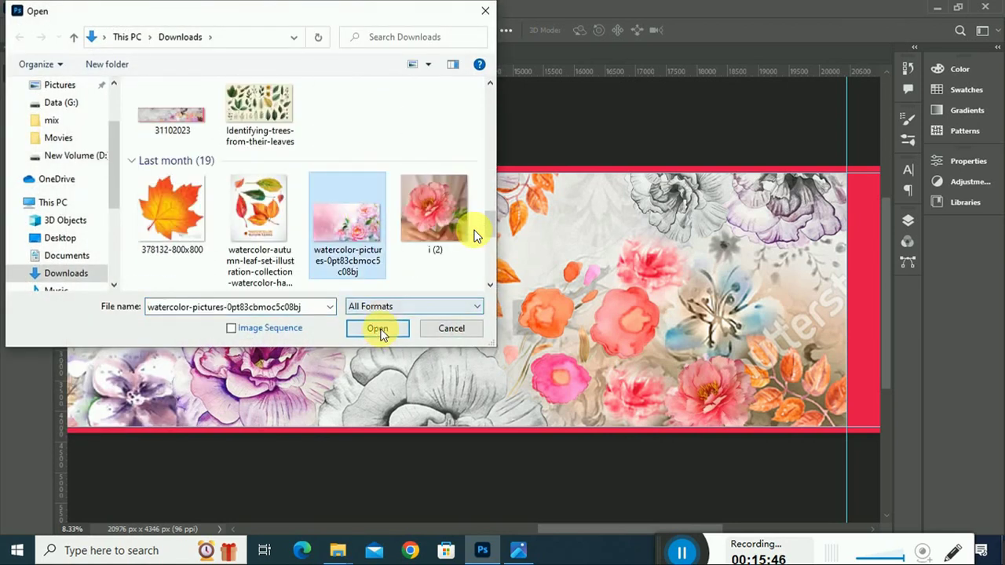
pyautogui.click(378, 328)
# Step: Lasso-select the large central peony in the watercolor picture, then return to the banner
pyautogui.scroll(-2, 660, 397)
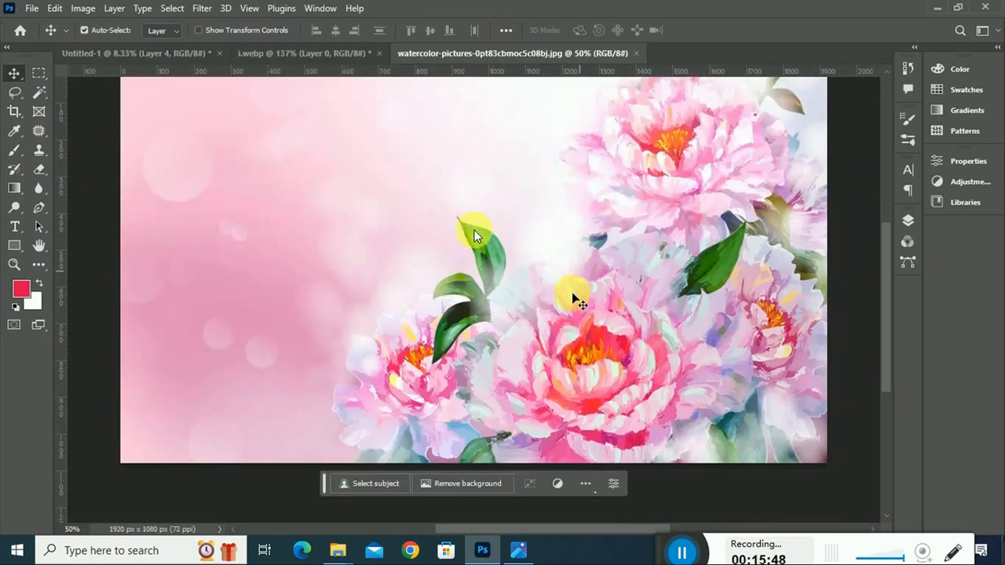
pyautogui.click(23, 91)
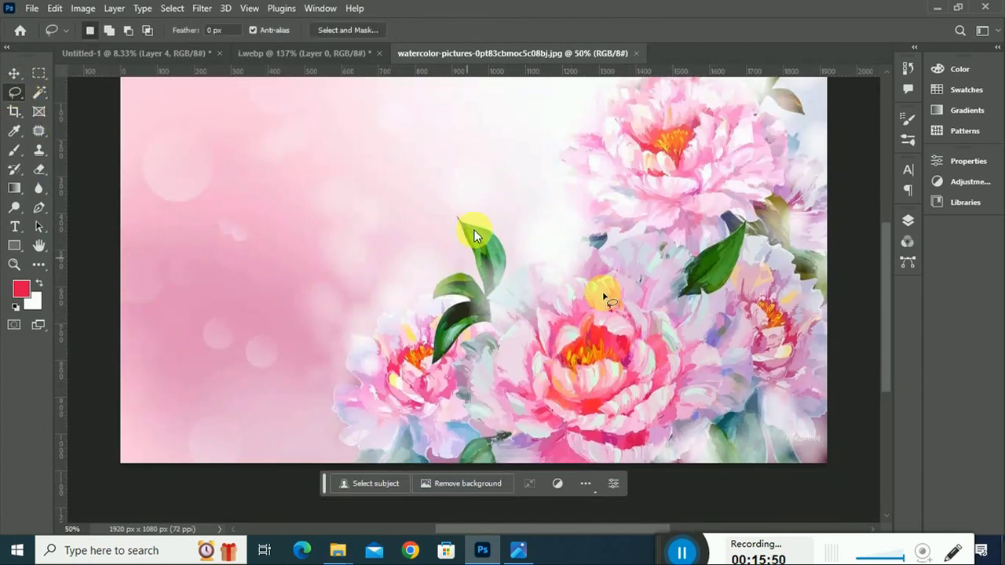
pyautogui.scroll(-3, 581, 259)
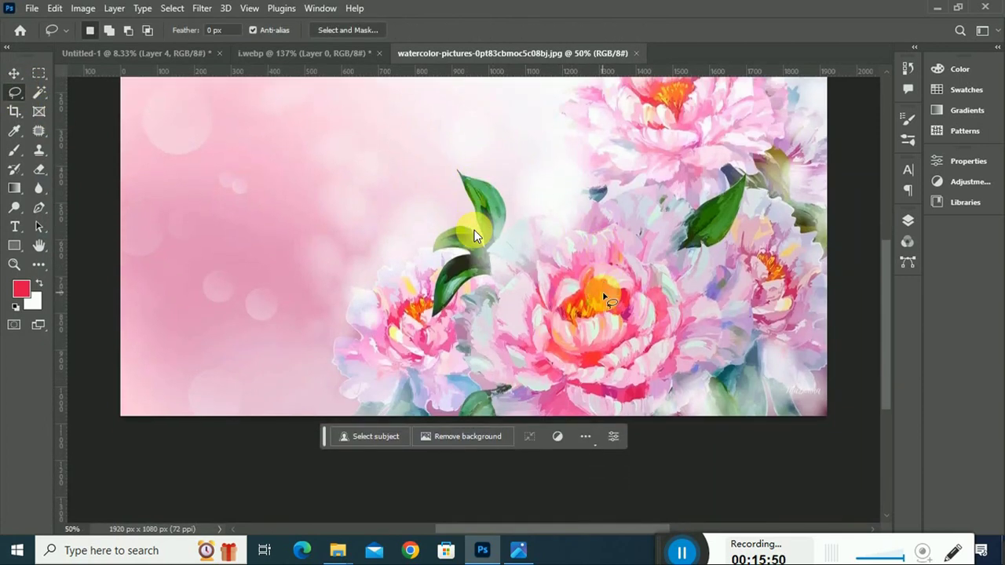
pyautogui.click(591, 242)
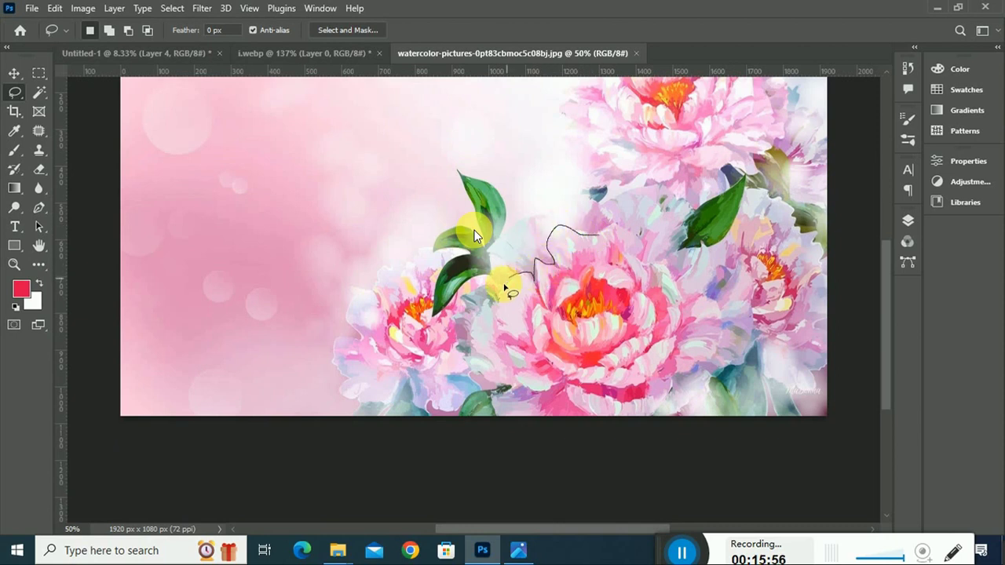
pyautogui.moveTo(511, 385)
pyautogui.mouseDown()
pyautogui.moveTo(662, 428)
pyautogui.moveTo(729, 336)
pyautogui.mouseUp()
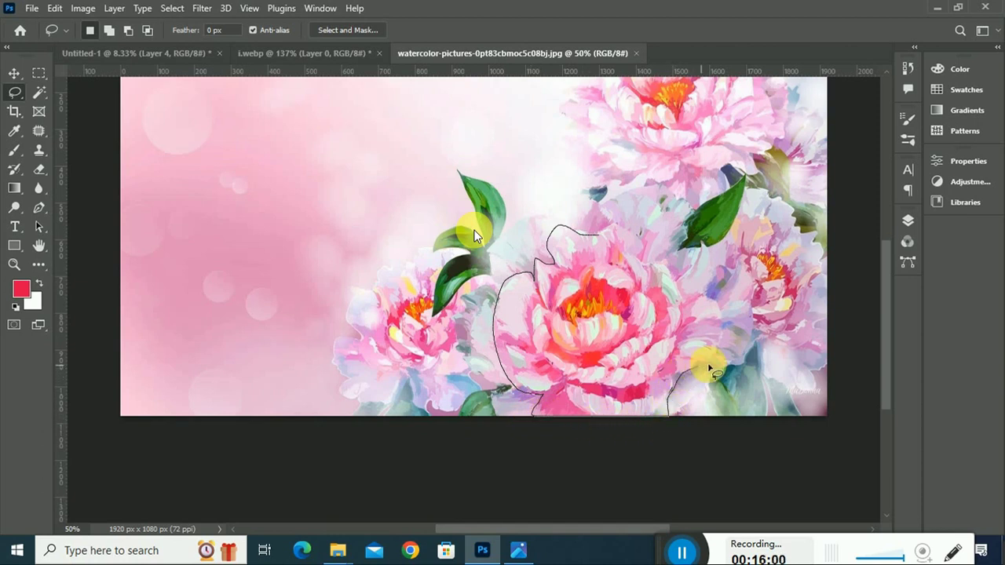
pyautogui.moveTo(715, 297)
pyautogui.mouseDown()
pyautogui.moveTo(712, 258)
pyautogui.moveTo(701, 250)
pyautogui.moveTo(640, 267)
pyautogui.mouseUp()
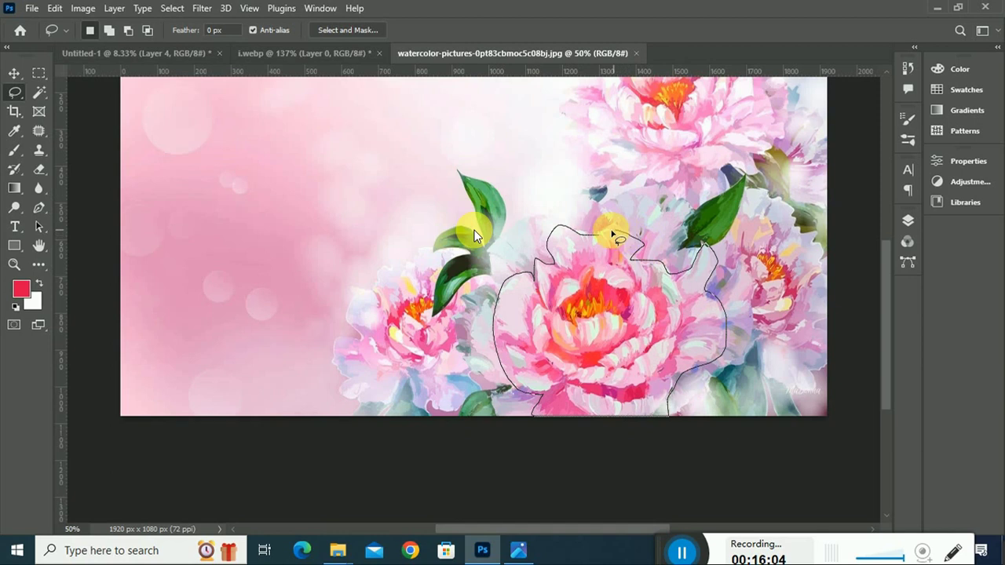
pyautogui.moveTo(614, 235); pyautogui.dragTo(619, 237)
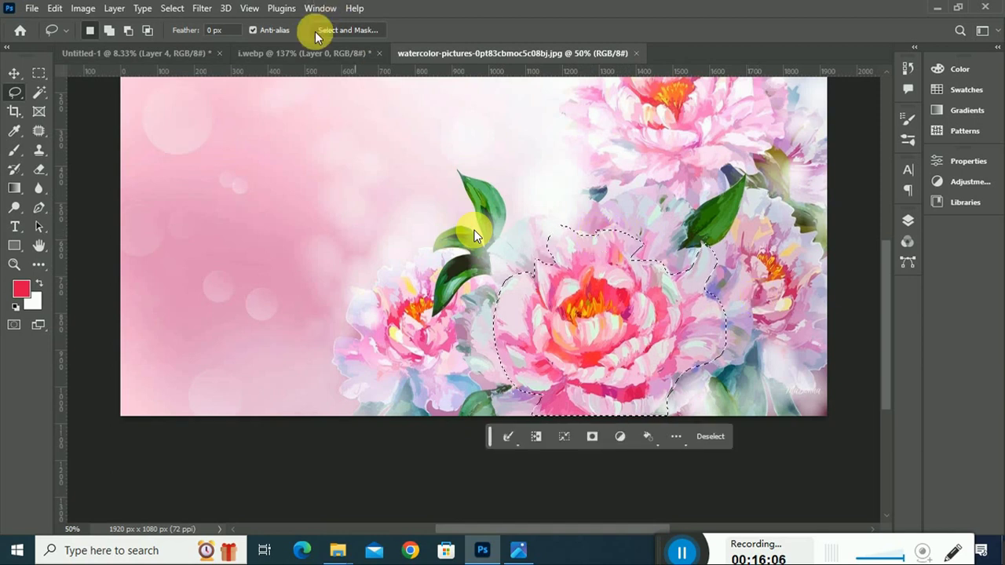
pyautogui.click(142, 52)
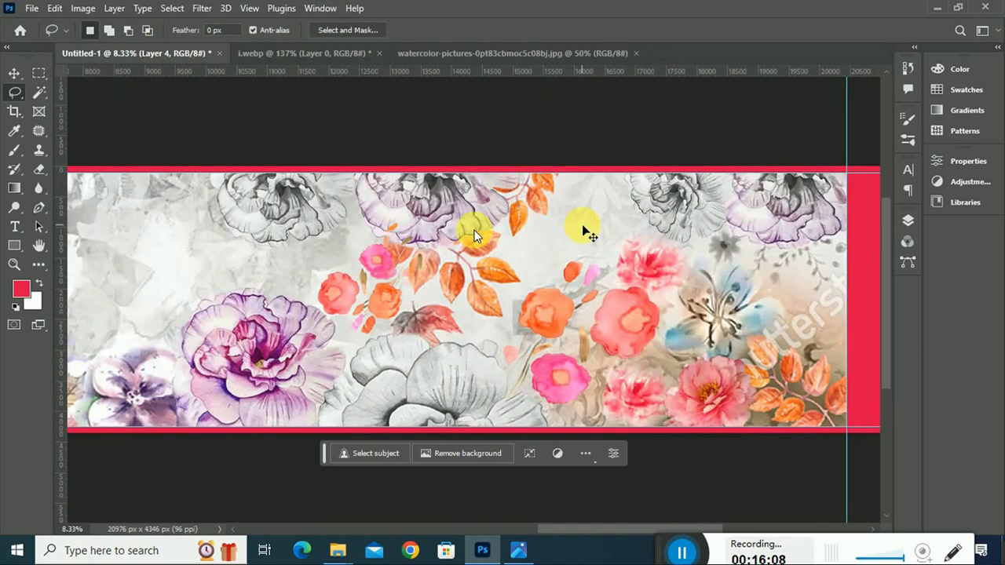
# Step: Paste the outlined peony into the banner, enlarged and placed near the bottom border
pyautogui.hotkey('ctrl', 'v')
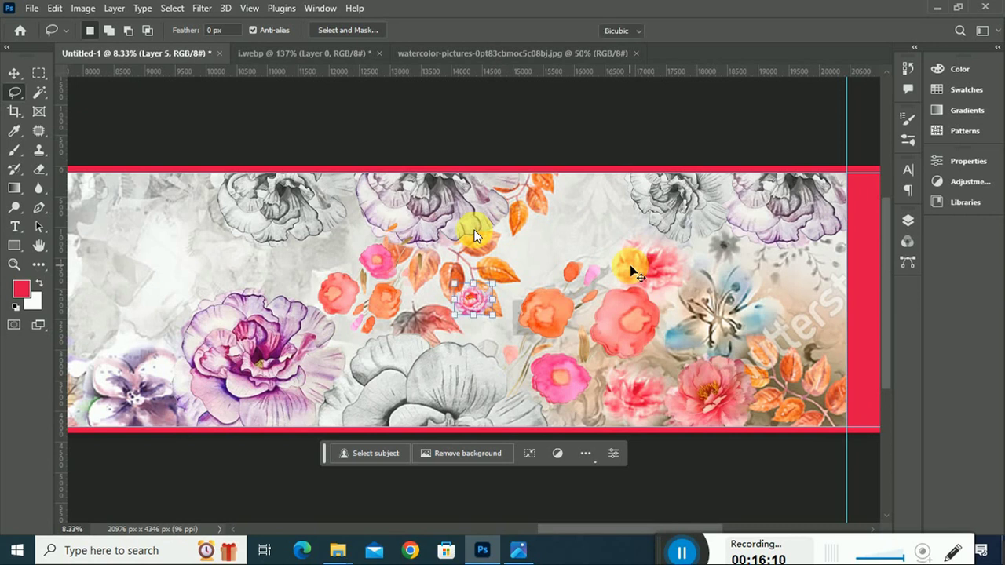
pyautogui.hotkey('ctrl', 't')
pyautogui.moveTo(491, 285)
pyautogui.mouseDown()
pyautogui.moveTo(536, 247)
pyautogui.moveTo(654, 385)
pyautogui.mouseUp()
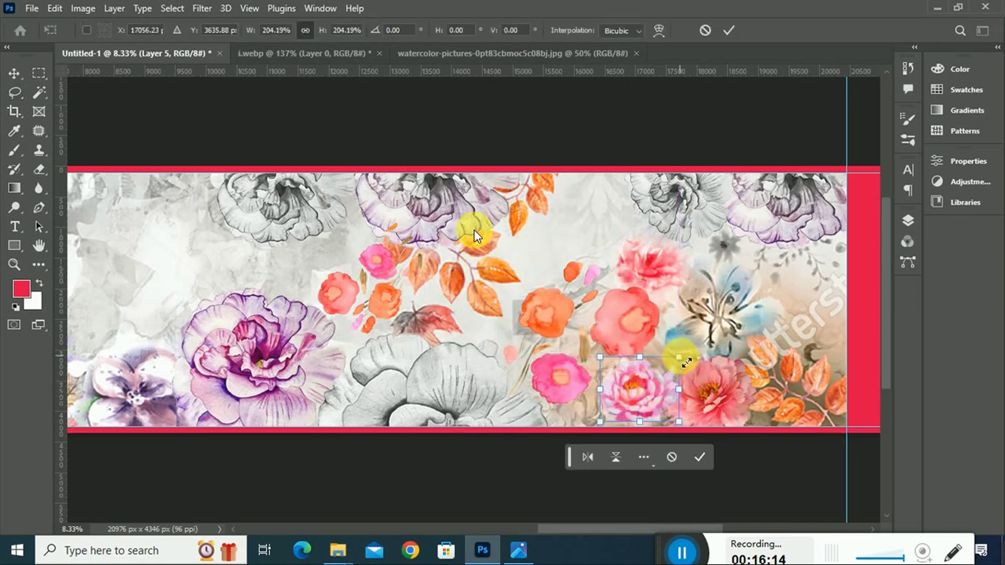
pyautogui.moveTo(679, 358); pyautogui.dragTo(683, 351)
pyautogui.moveTo(644, 392); pyautogui.dragTo(644, 396)
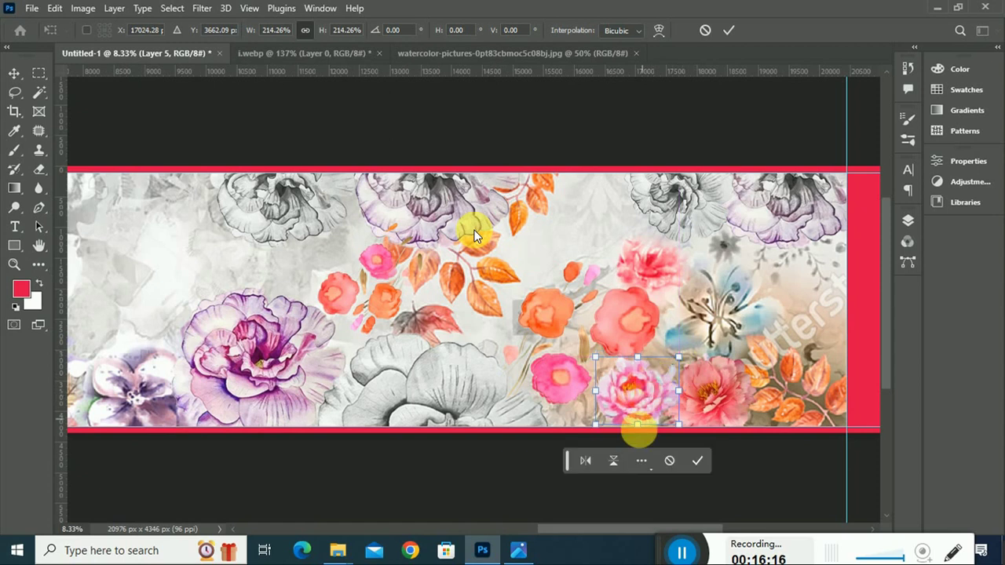
pyautogui.moveTo(597, 424); pyautogui.dragTo(591, 428)
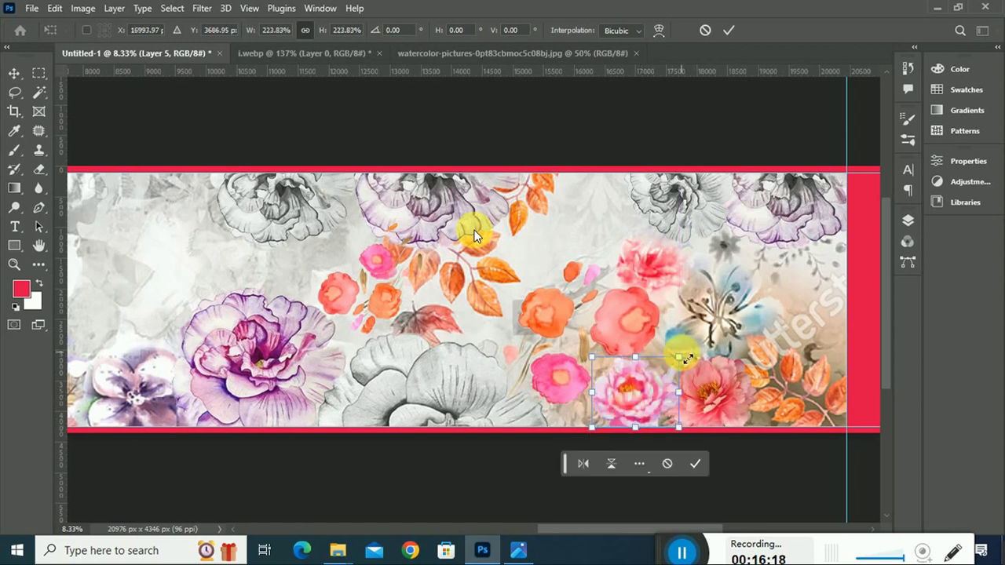
pyautogui.press('Return')
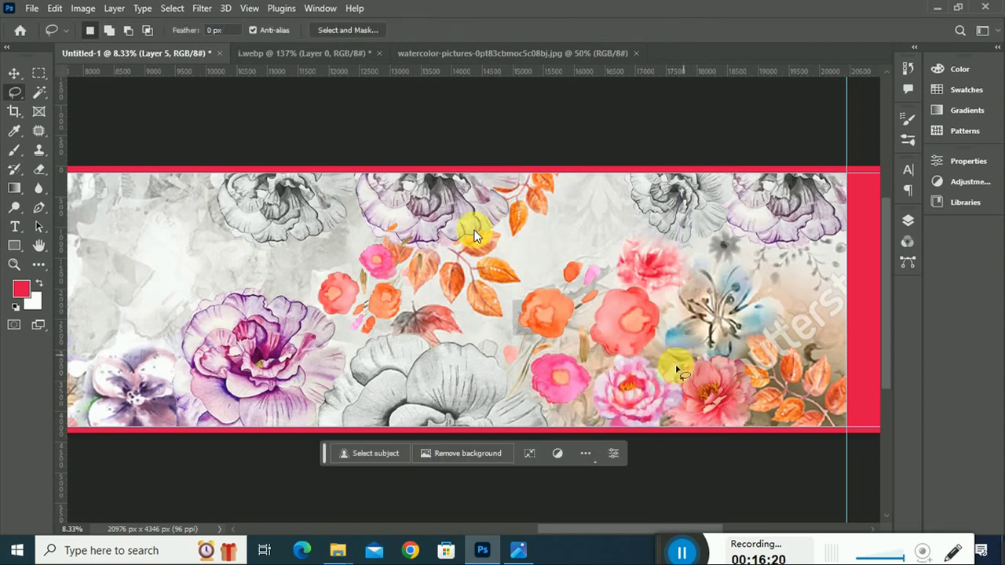
# Step: Place a duplicate peony above, scaled to 74.43% and rotated 45.53°, left of the butterfly
pyautogui.click(14, 73)
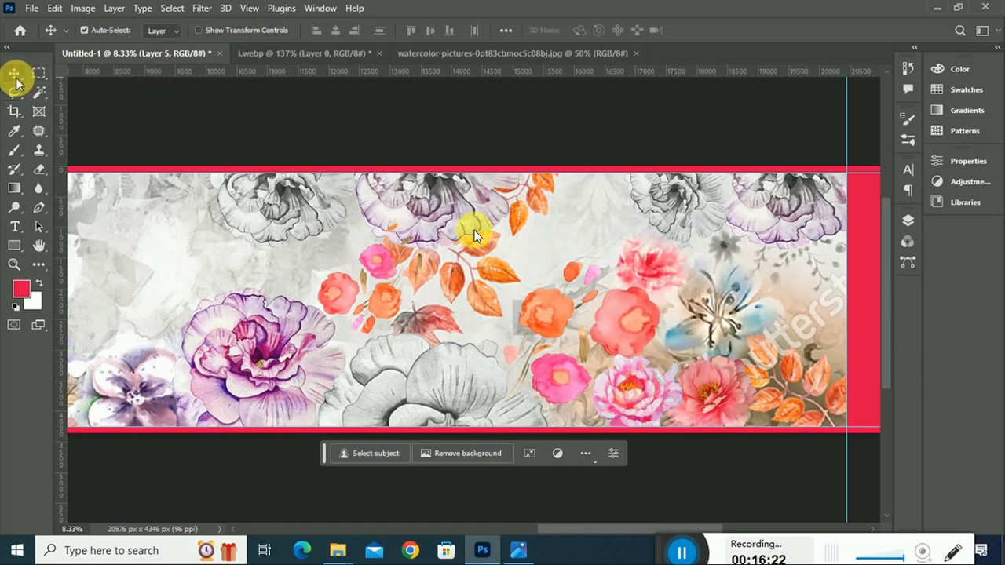
pyautogui.moveTo(641, 401)
pyautogui.mouseDown()
pyautogui.moveTo(664, 315)
pyautogui.moveTo(645, 401)
pyautogui.moveTo(696, 293)
pyautogui.mouseUp()
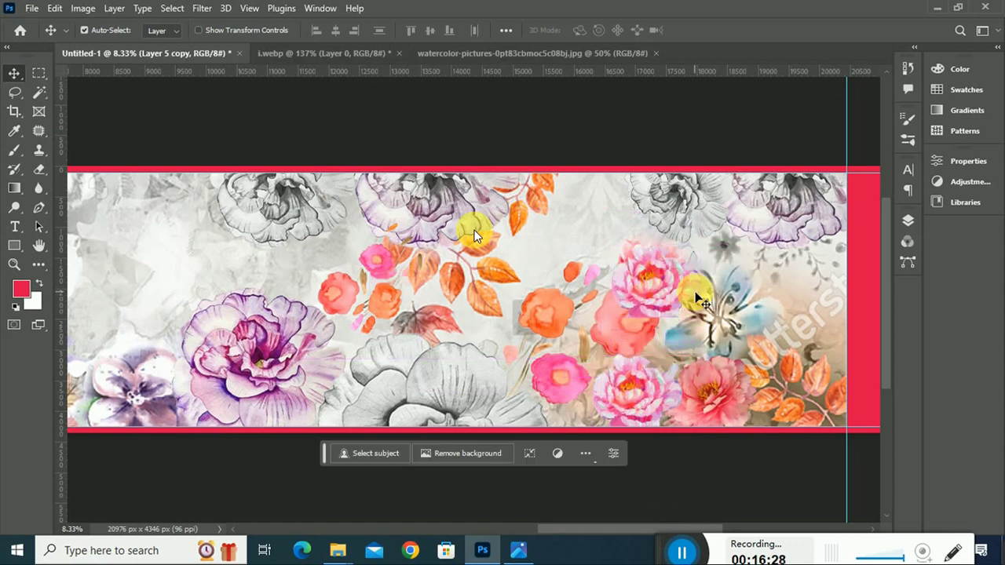
pyautogui.hotkey('ctrl', 't')
pyautogui.moveTo(701, 245); pyautogui.dragTo(677, 263)
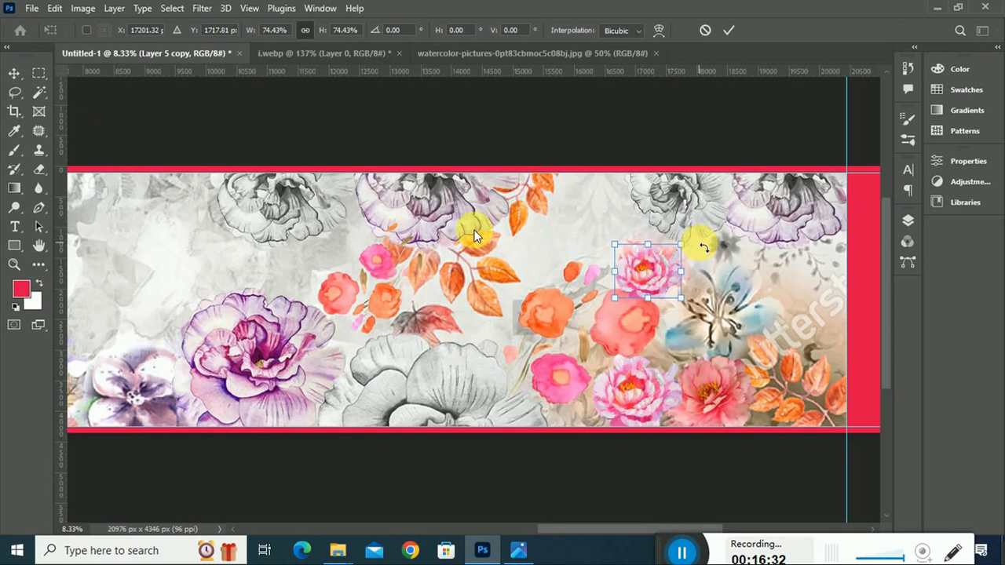
pyautogui.moveTo(699, 243); pyautogui.dragTo(715, 291)
pyautogui.moveTo(637, 277); pyautogui.dragTo(638, 273)
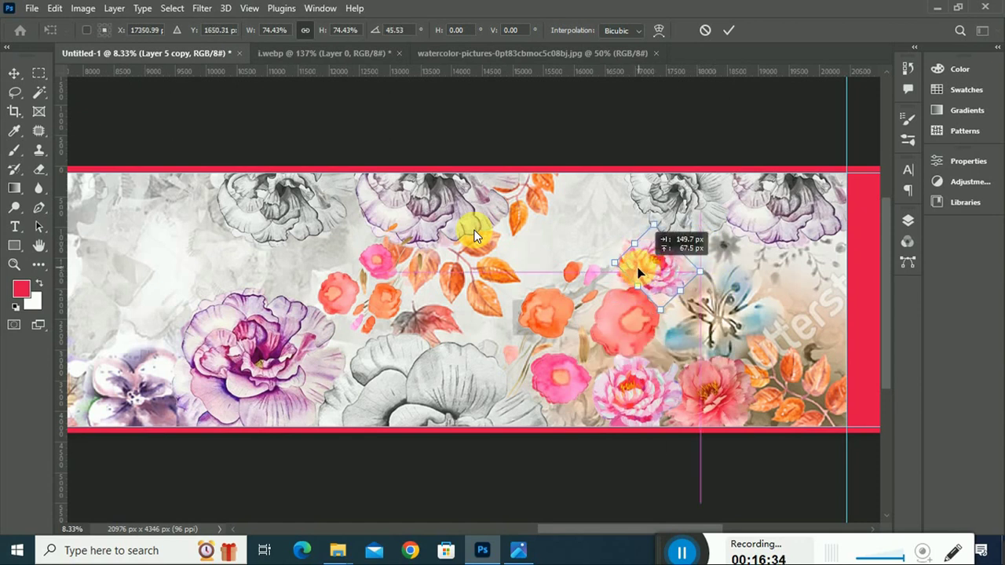
pyautogui.press('Return')
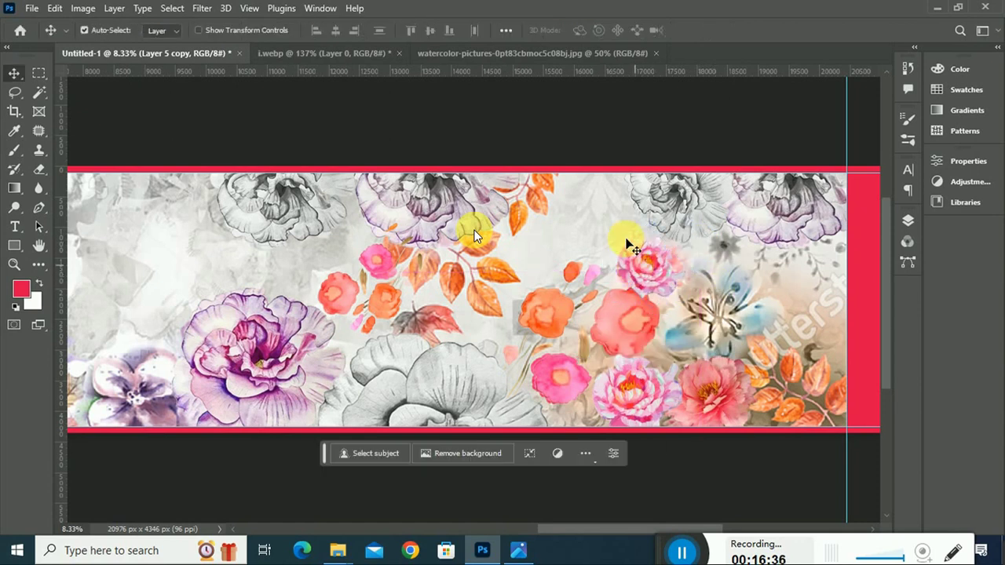
pyautogui.click(909, 221)
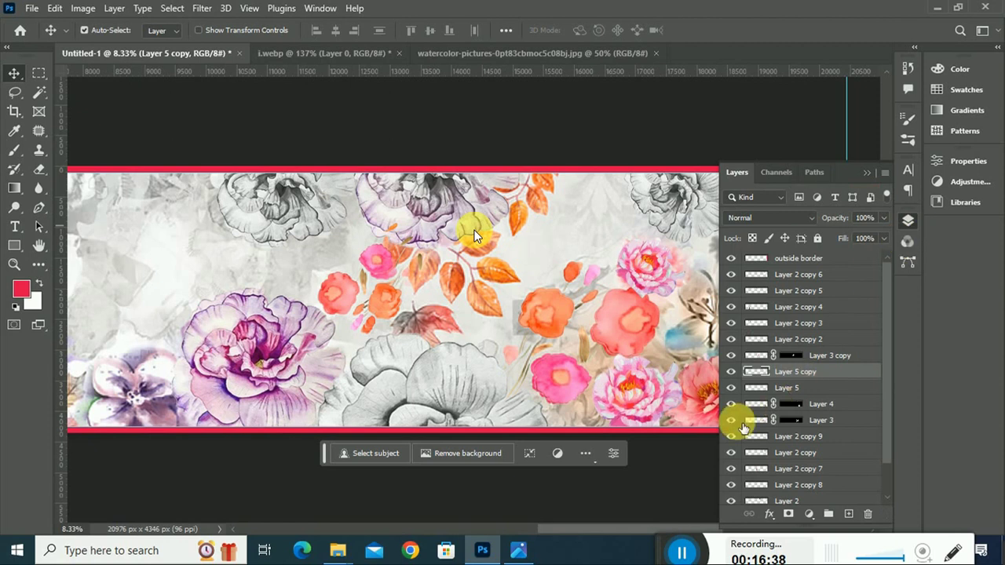
# Step: Hide the grey texture Layer 1, fit the banner on screen, and collapse the Layers panel
pyautogui.scroll(-2, 743, 428)
pyautogui.click(731, 481)
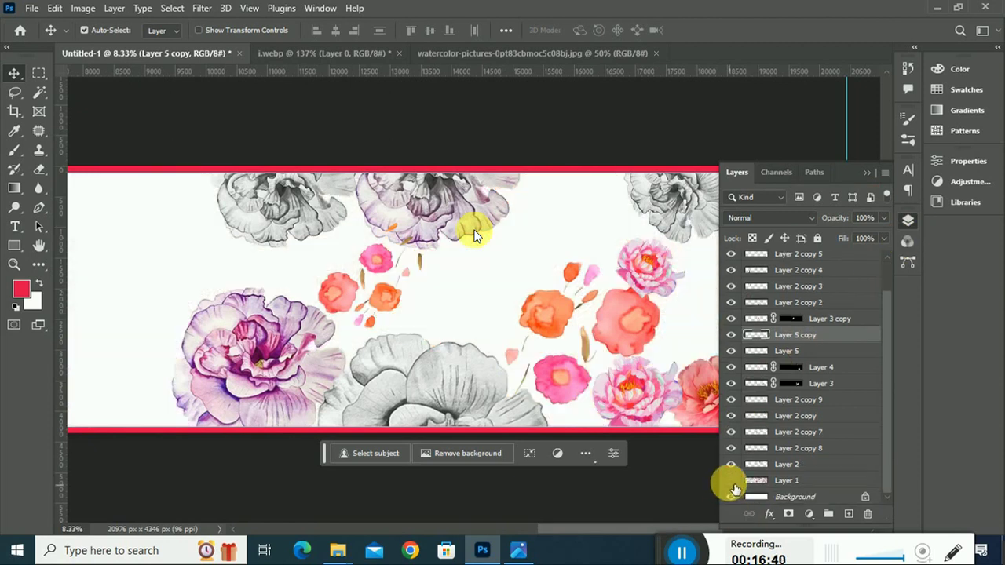
pyautogui.hotkey('ctrl', '0')
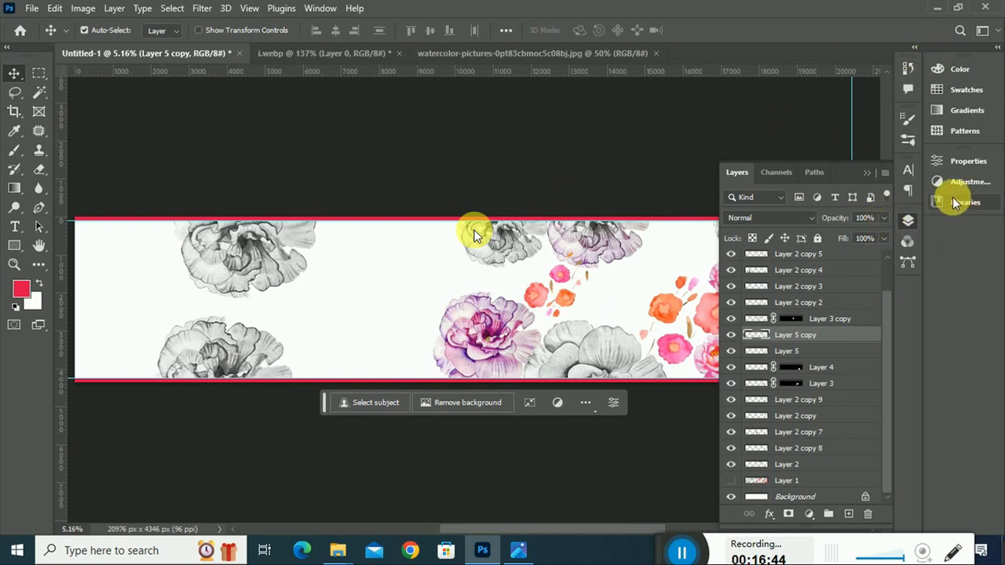
pyautogui.click(870, 170)
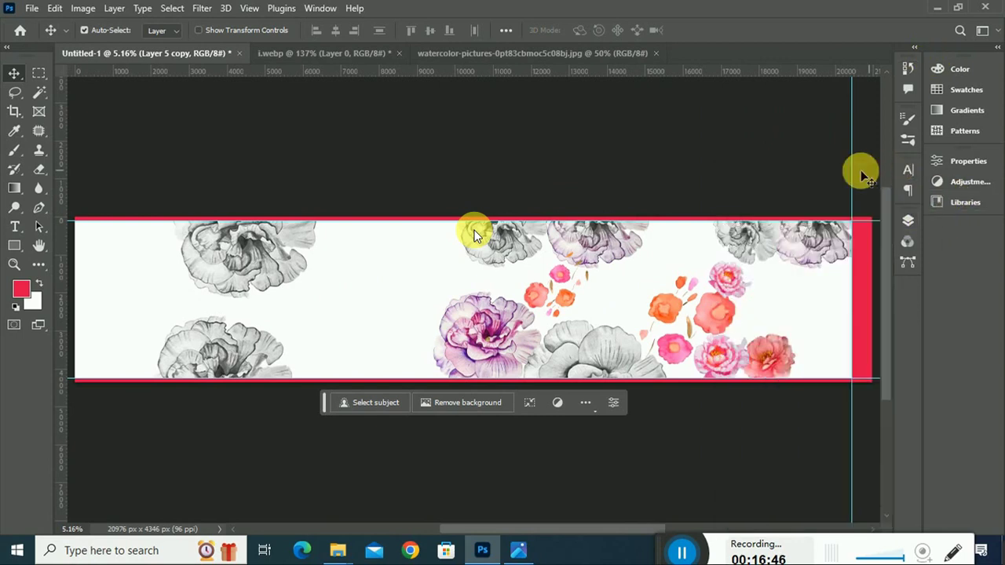
pyautogui.click(348, 57)
pyautogui.click(142, 52)
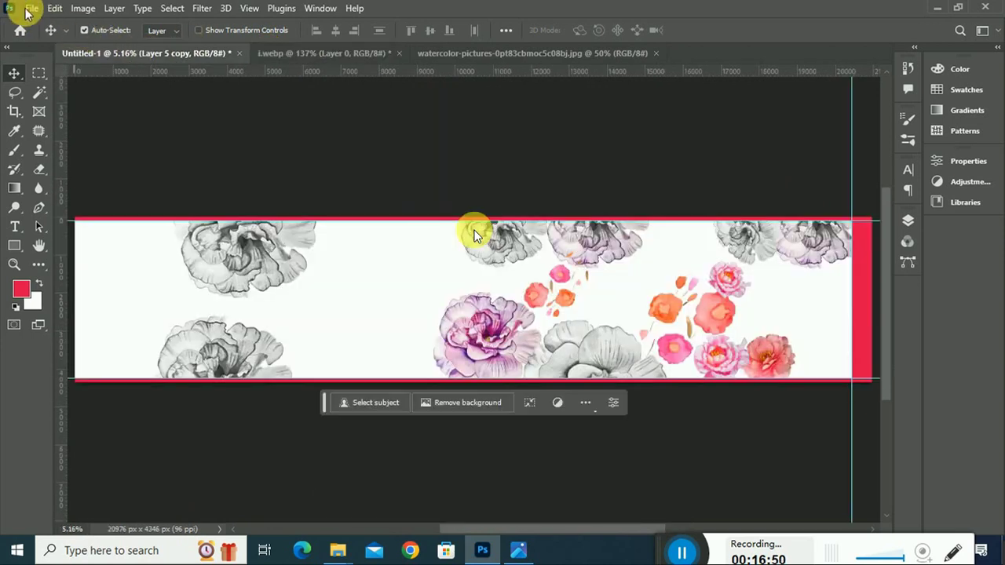
# Step: Open the orange maple leaf image 378132-800x800.jpg
pyautogui.click(32, 9)
pyautogui.click(47, 37)
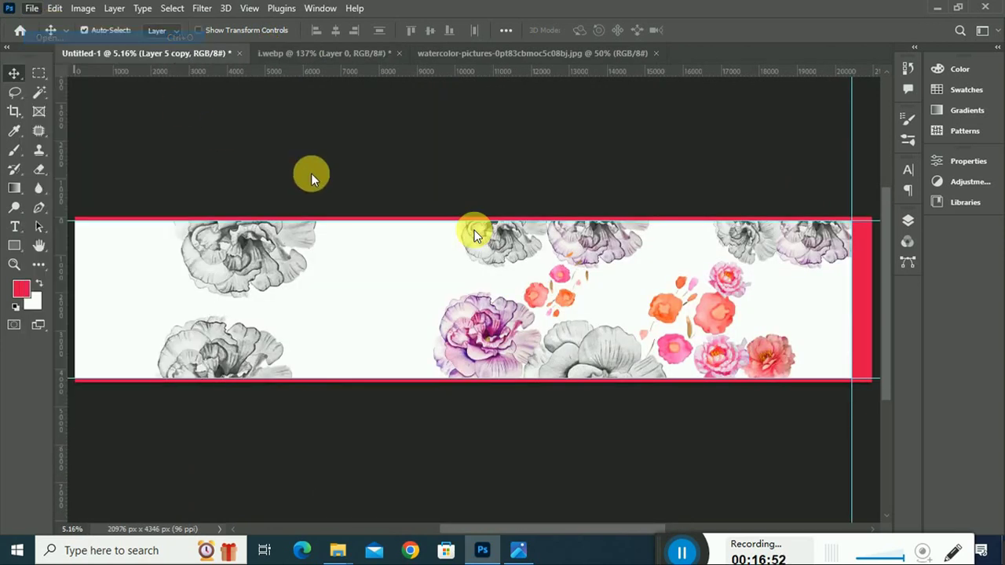
pyautogui.scroll(-5, 353, 193)
pyautogui.scroll(-3, 353, 192)
pyautogui.scroll(-1, 353, 193)
pyautogui.scroll(-3, 357, 195)
pyautogui.scroll(-2, 357, 195)
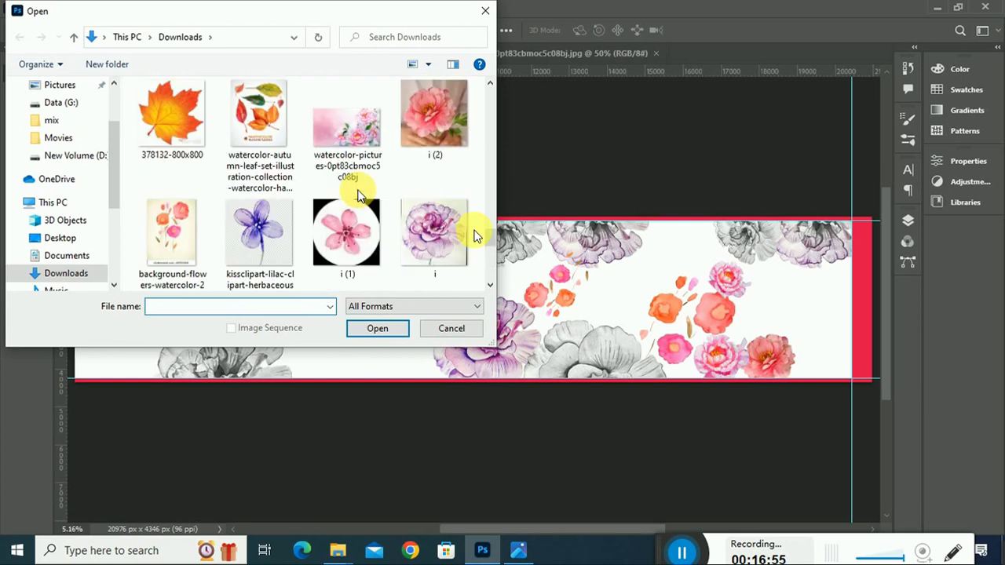
pyautogui.click(161, 120)
pyautogui.click(377, 327)
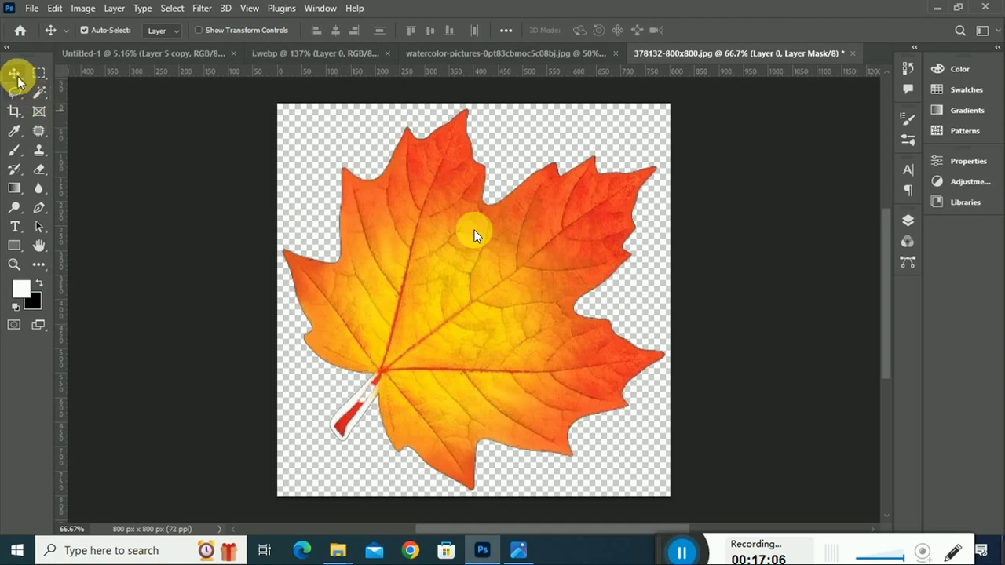
# Step: Add the leaf to the banner's bottom edge scaled to 132.63%, then close the leaf file
pyautogui.moveTo(498, 336); pyautogui.dragTo(186, 55)
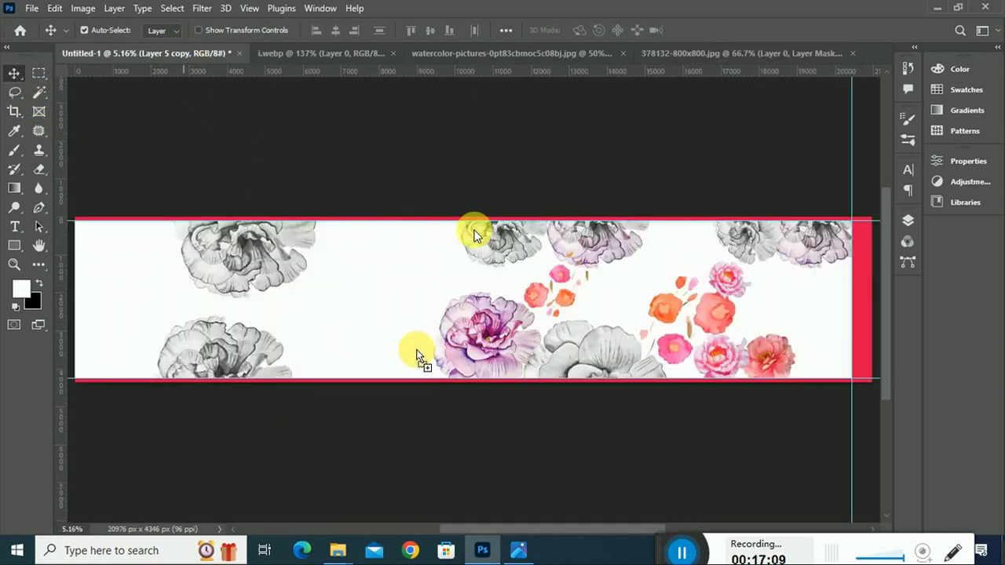
pyautogui.moveTo(186, 55)
pyautogui.mouseDown()
pyautogui.moveTo(414, 352)
pyautogui.moveTo(399, 355)
pyautogui.mouseUp()
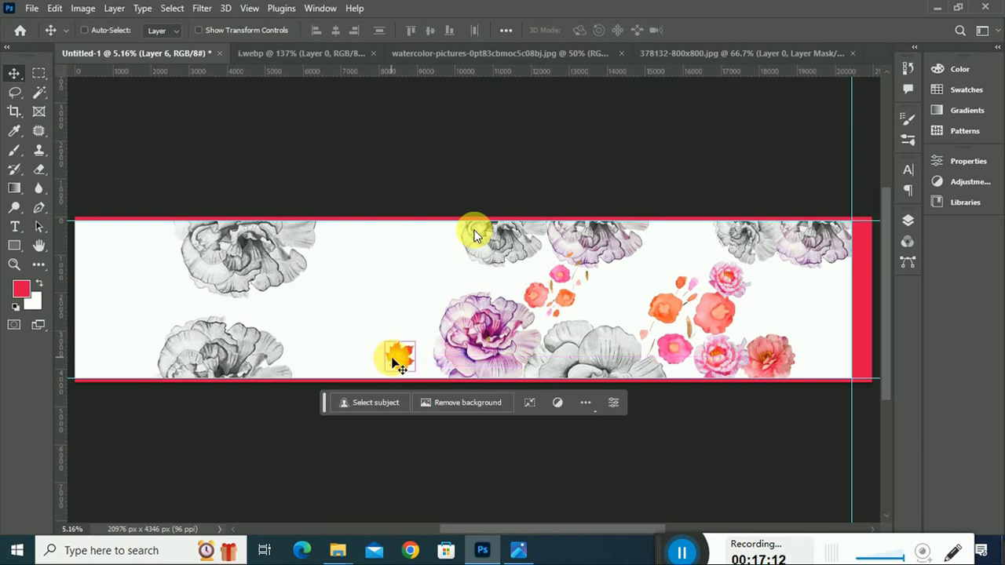
pyautogui.hotkey('ctrl', 't')
pyautogui.moveTo(417, 341); pyautogui.dragTo(394, 355)
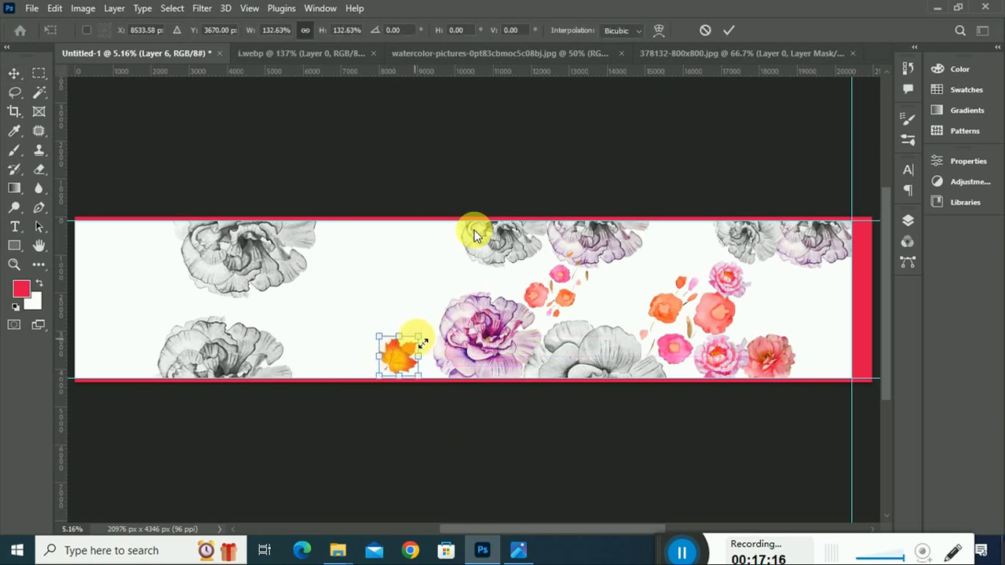
pyautogui.press('Return')
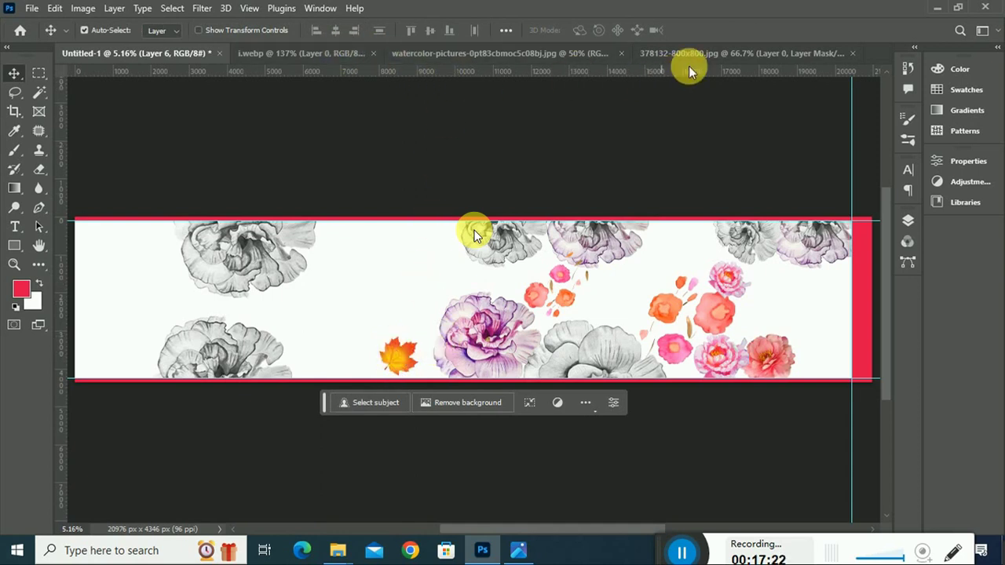
pyautogui.click(853, 54)
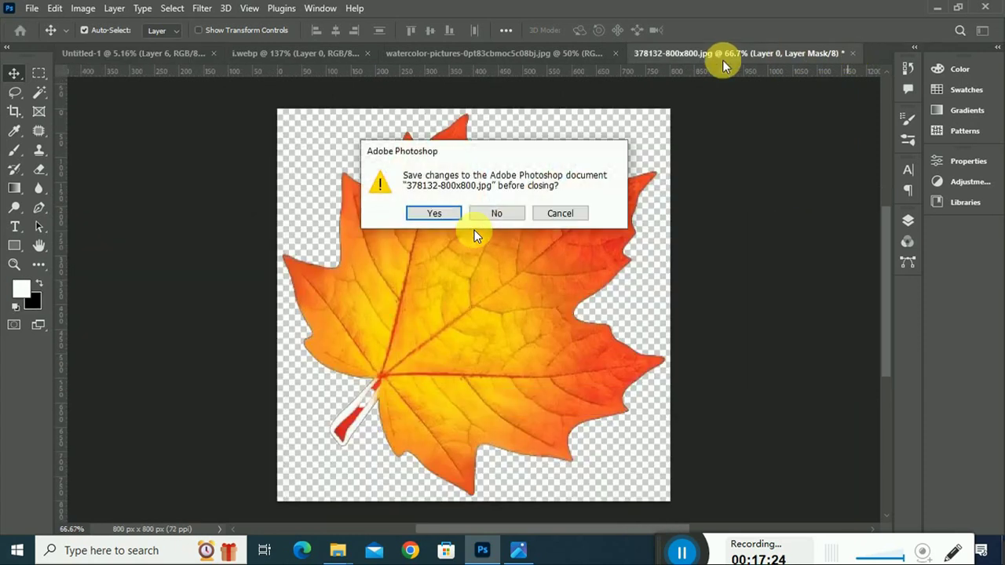
pyautogui.click(493, 215)
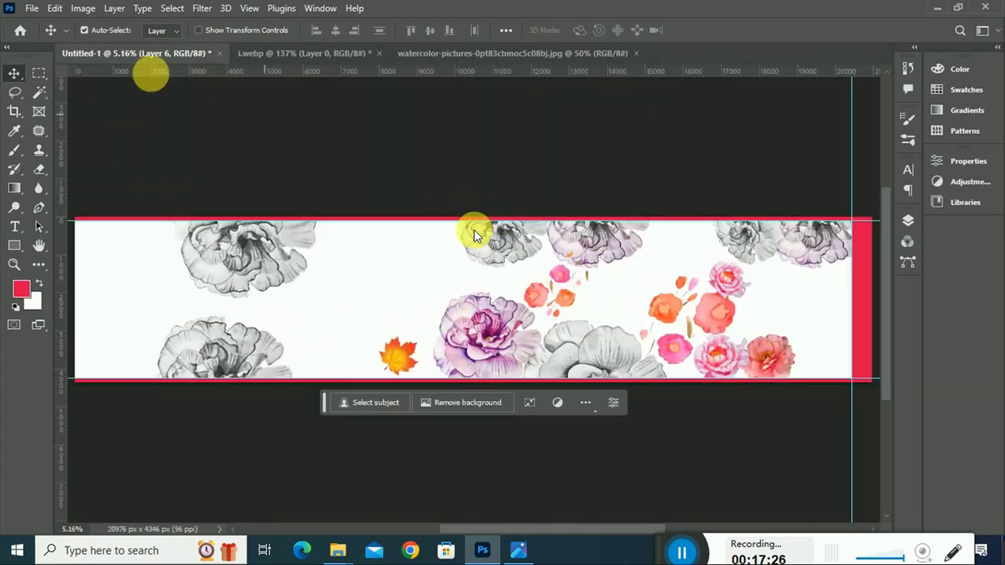
# Step: Open the kissclipart-lilac watercolour PNG from the Downloads folder
pyautogui.click(31, 9)
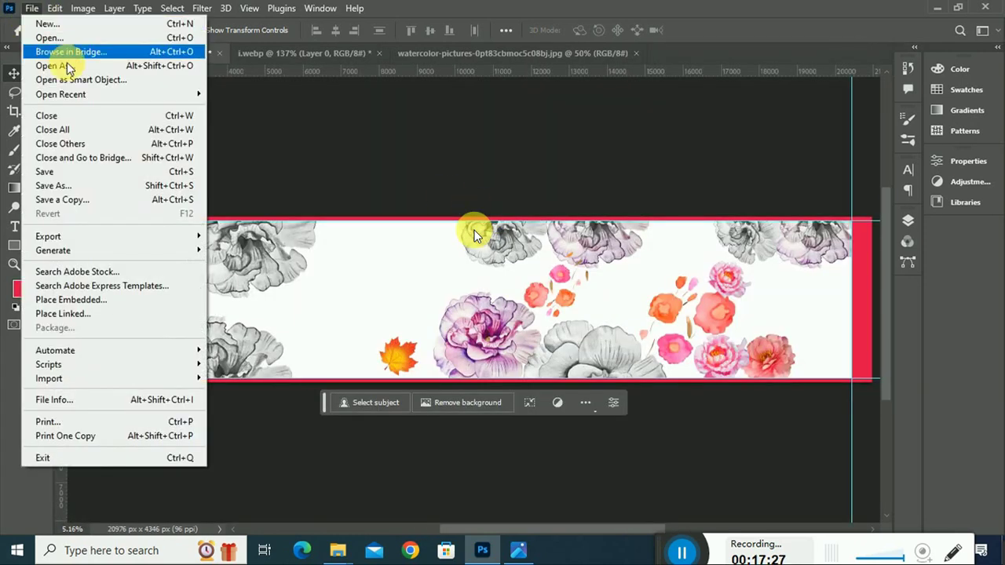
pyautogui.click(129, 38)
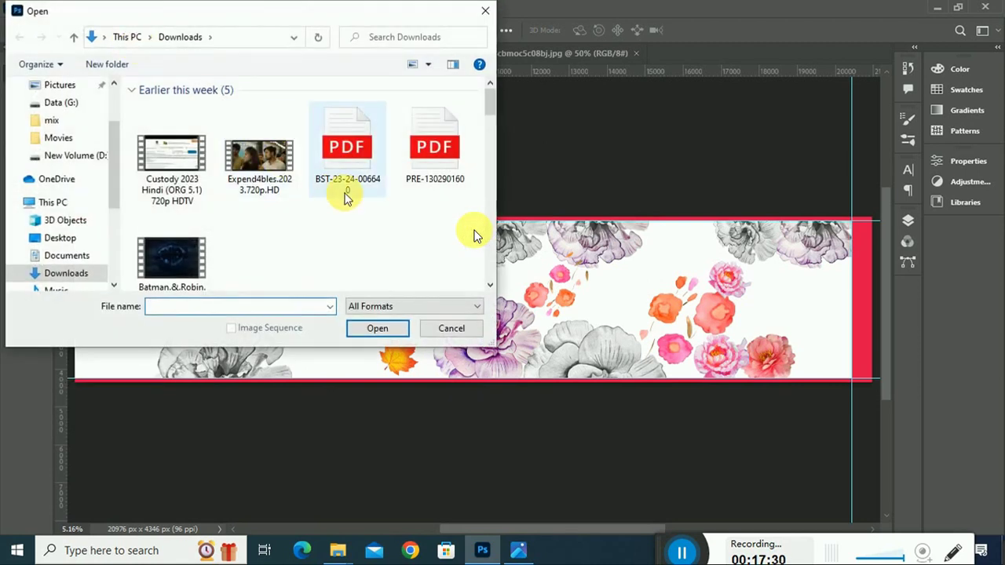
pyautogui.scroll(-3, 354, 197)
pyautogui.scroll(-3, 354, 196)
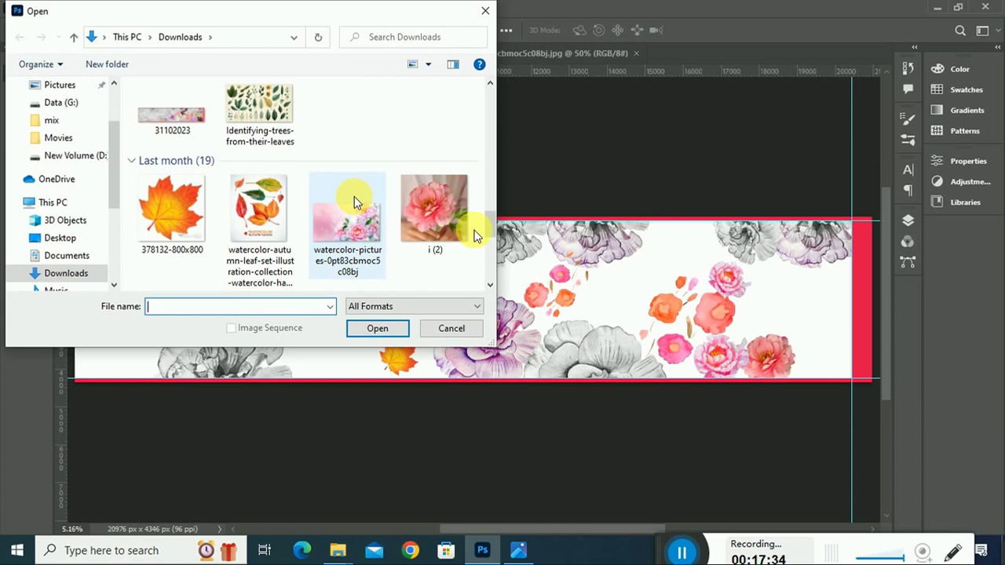
pyautogui.scroll(-1, 354, 196)
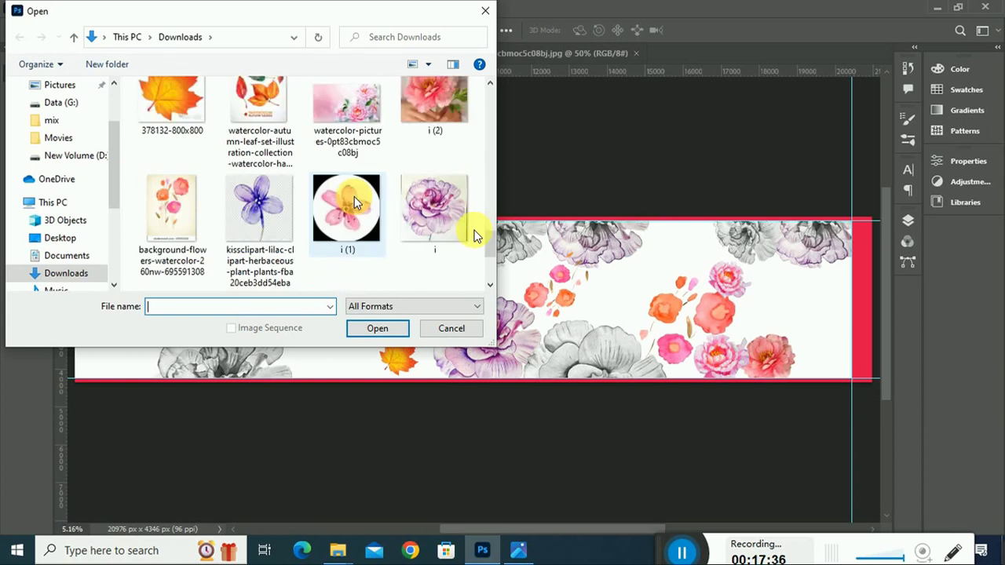
pyautogui.scroll(-1, 355, 201)
pyautogui.scroll(-1, 354, 200)
pyautogui.scroll(2, 355, 200)
pyautogui.scroll(1, 354, 200)
pyautogui.scroll(1, 354, 200)
pyautogui.scroll(1, 355, 200)
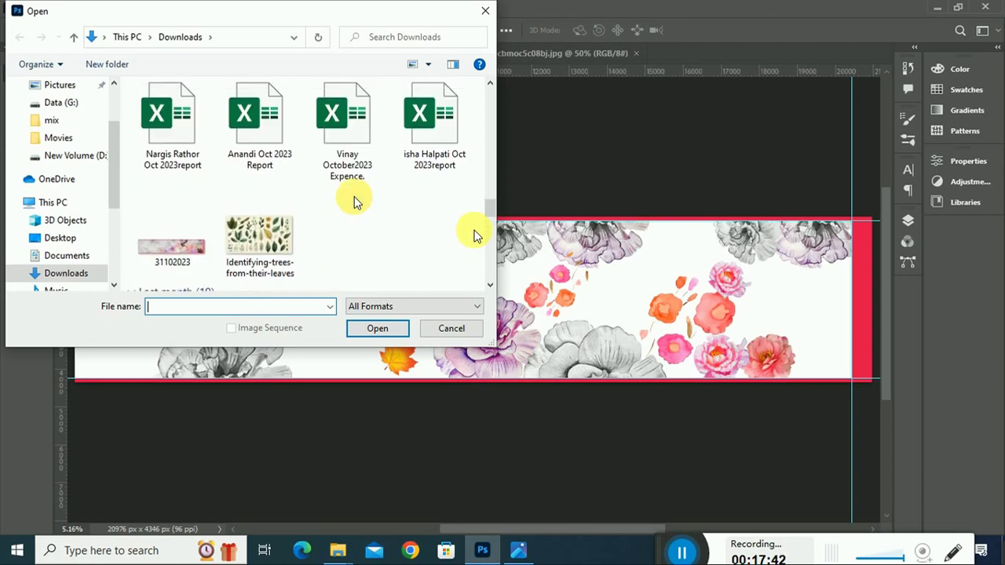
pyautogui.scroll(-3, 354, 197)
pyautogui.scroll(-1, 354, 198)
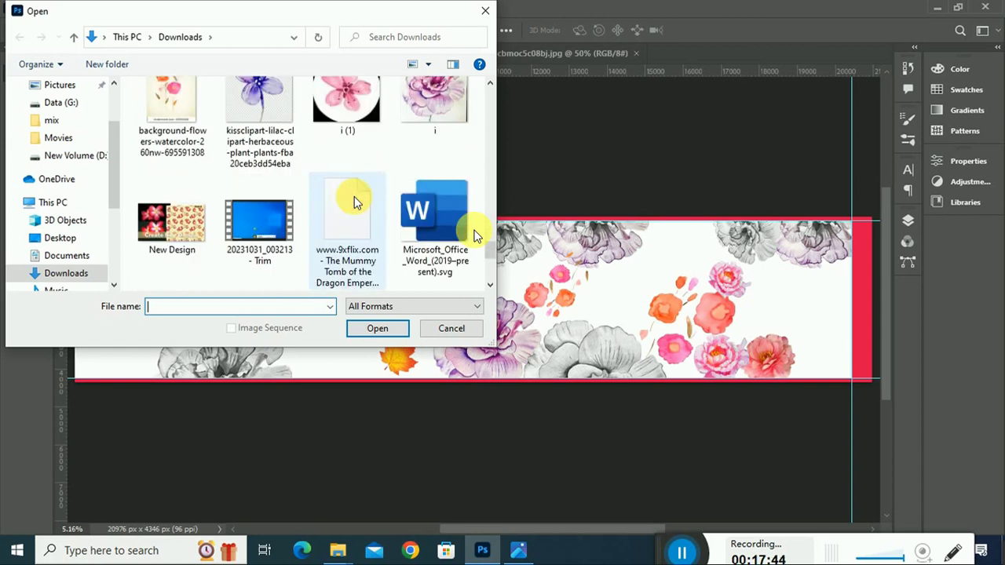
pyautogui.scroll(1, 354, 203)
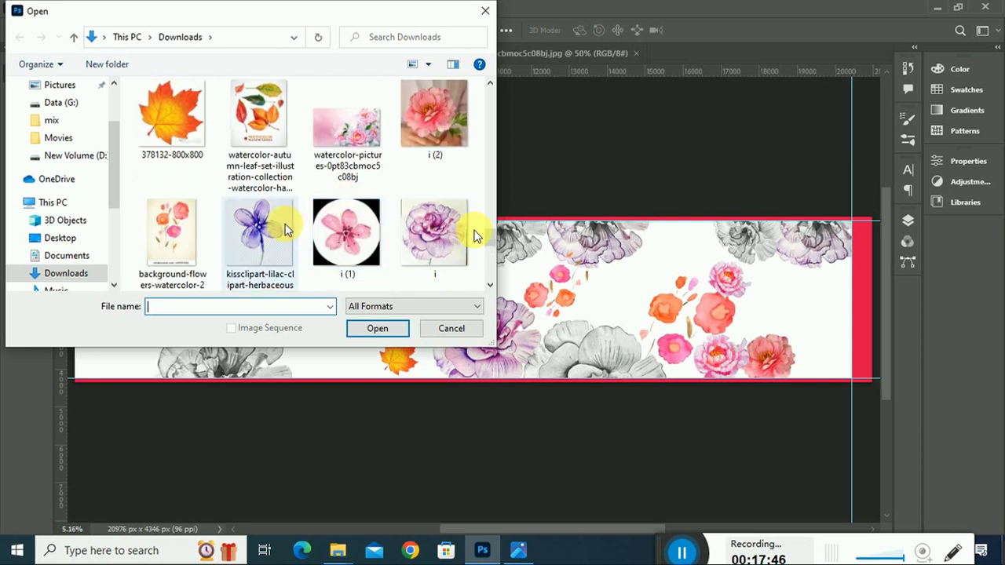
pyautogui.click(285, 229)
pyautogui.click(379, 330)
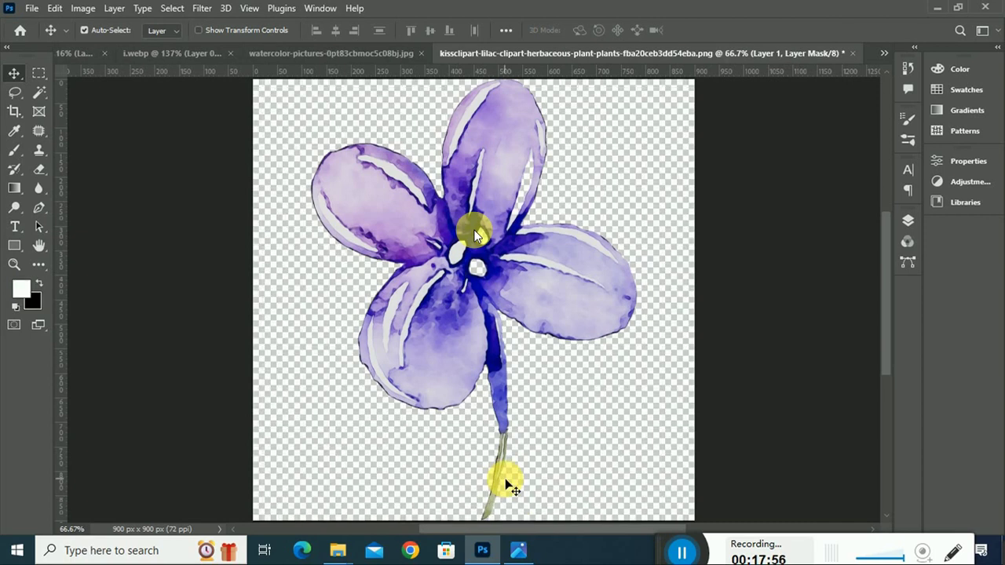
# Step: Drop the lilac into the banner, scale it to 206.36%, and place it left of the orange leaf
pyautogui.moveTo(506, 486)
pyautogui.mouseDown()
pyautogui.moveTo(136, 60)
pyautogui.moveTo(335, 353)
pyautogui.mouseUp()
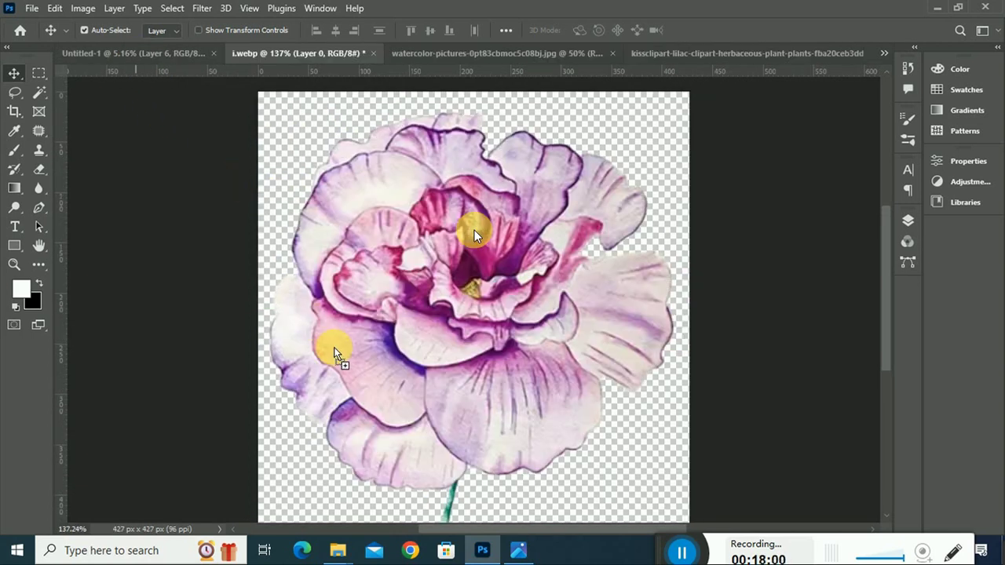
pyautogui.moveTo(111, 45); pyautogui.dragTo(339, 282)
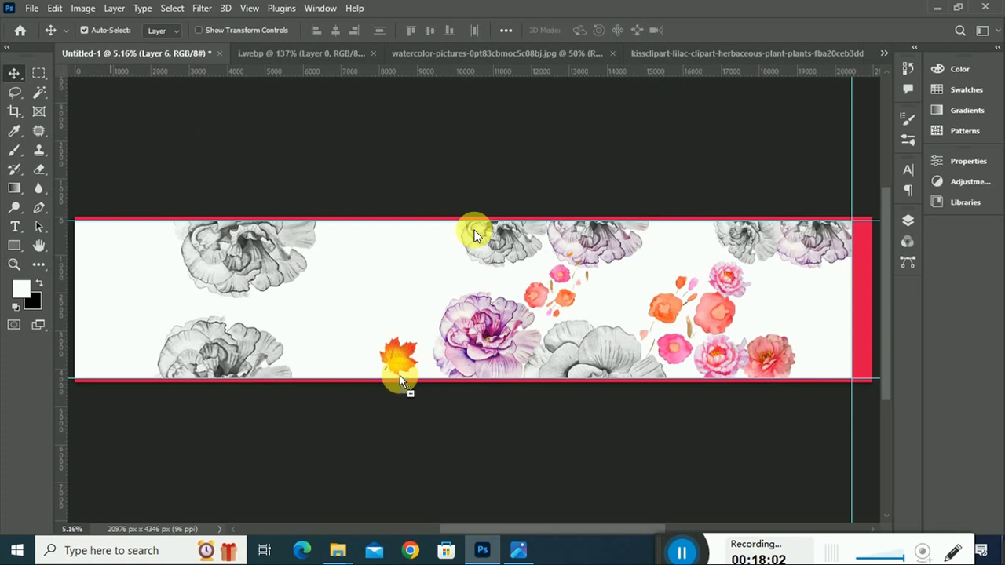
pyautogui.moveTo(379, 364); pyautogui.dragTo(385, 371)
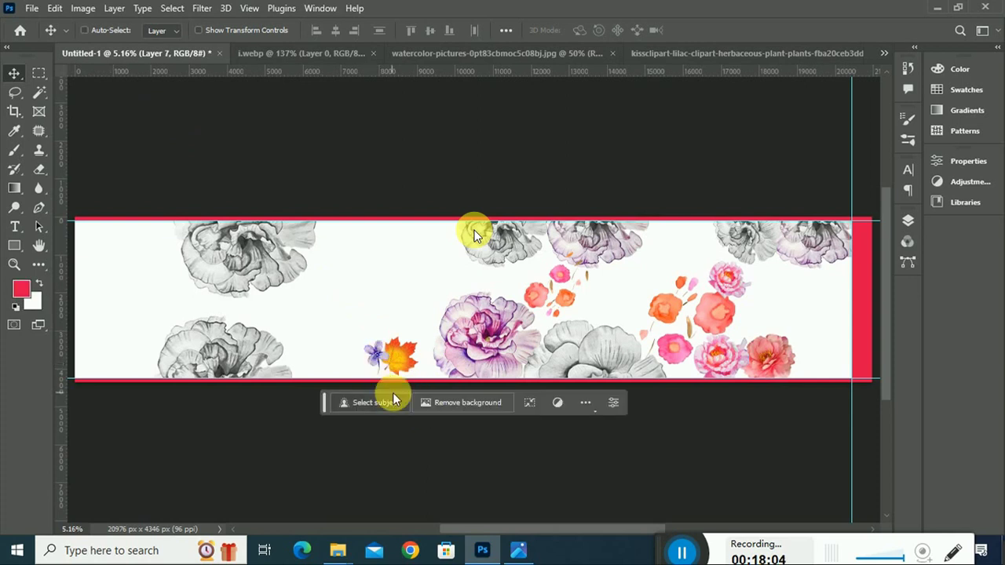
pyautogui.hotkey('ctrl', 't')
pyautogui.moveTo(394, 340); pyautogui.dragTo(437, 298)
pyautogui.moveTo(396, 336)
pyautogui.mouseDown()
pyautogui.moveTo(371, 355)
pyautogui.moveTo(403, 324)
pyautogui.moveTo(362, 352)
pyautogui.mouseUp()
pyautogui.press('Return')
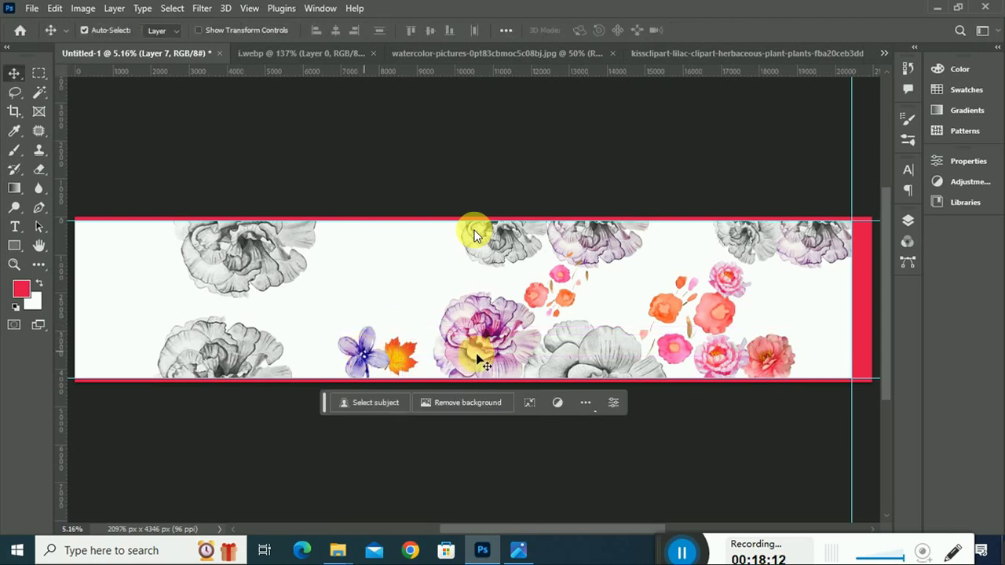
pyautogui.click(909, 221)
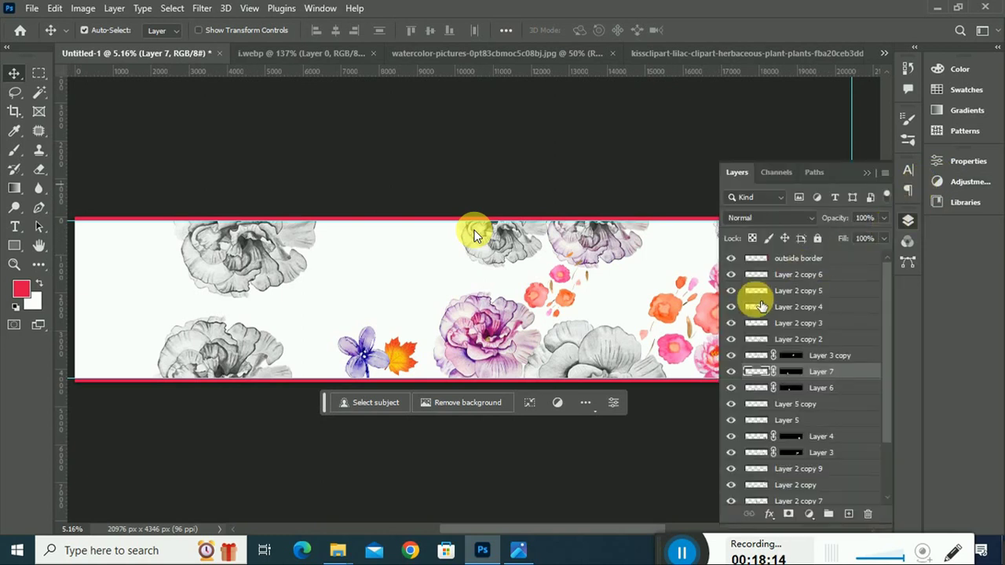
# Step: Put the leaf layer above the lilac, swap their positions, and enlarge the lilac to 122.39%
pyautogui.click(731, 388)
pyautogui.moveTo(830, 386); pyautogui.dragTo(843, 365)
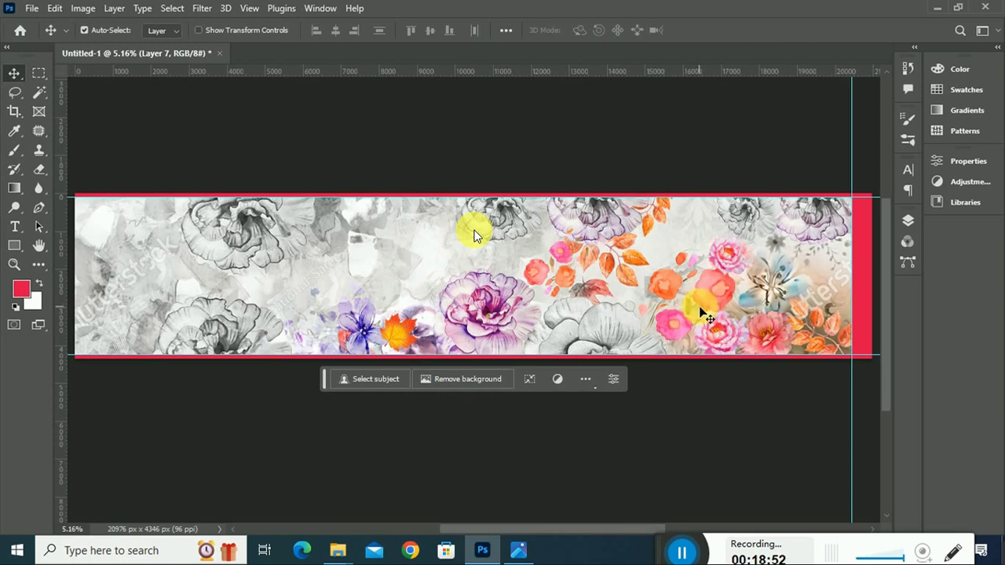
pyautogui.moveTo(365, 330)
pyautogui.mouseDown()
pyautogui.moveTo(398, 339)
pyautogui.moveTo(352, 344)
pyautogui.mouseUp()
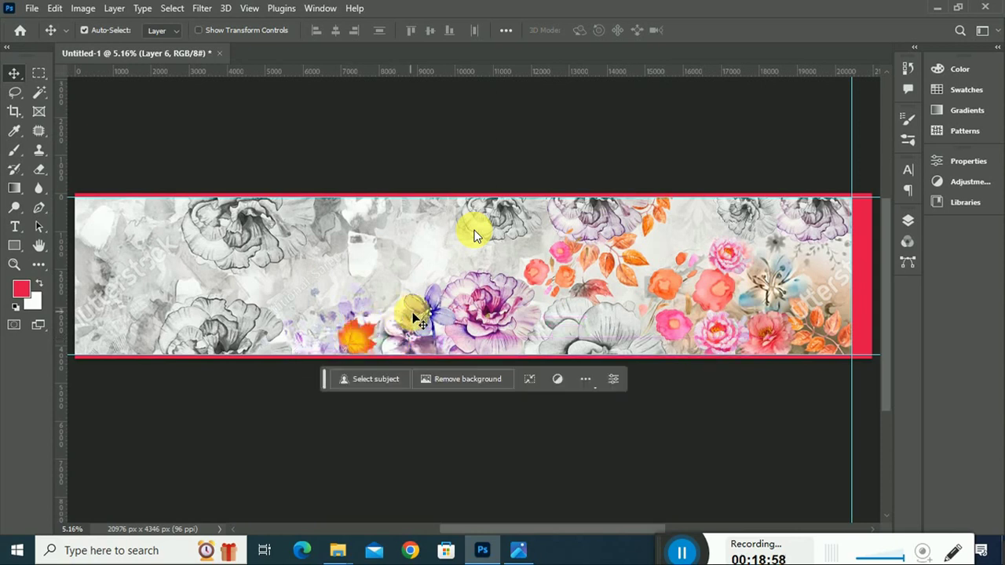
pyautogui.moveTo(416, 318)
pyautogui.mouseDown()
pyautogui.moveTo(428, 322)
pyautogui.moveTo(400, 333)
pyautogui.mouseUp()
pyautogui.hotkey('ctrl', 't')
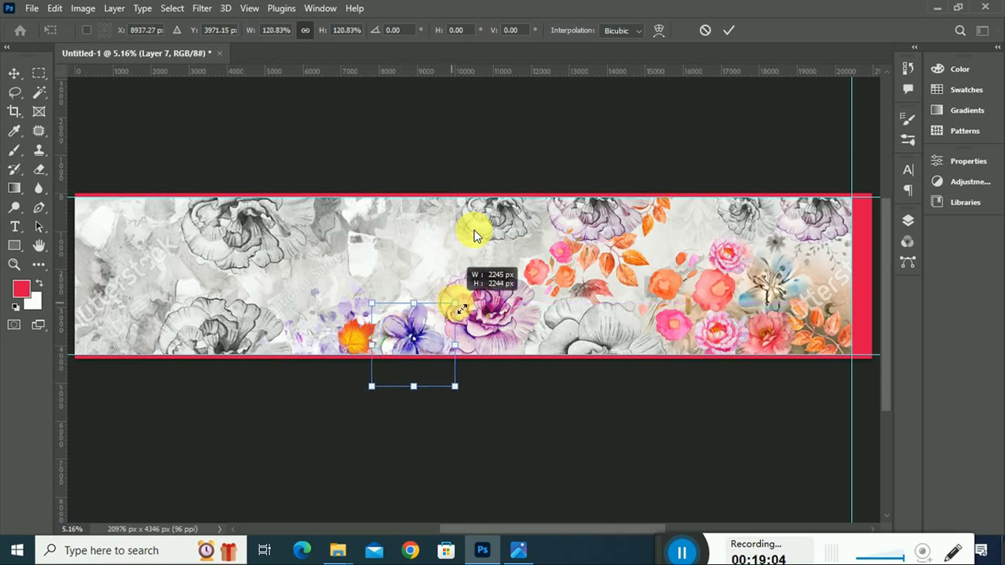
pyautogui.moveTo(458, 306); pyautogui.dragTo(408, 322)
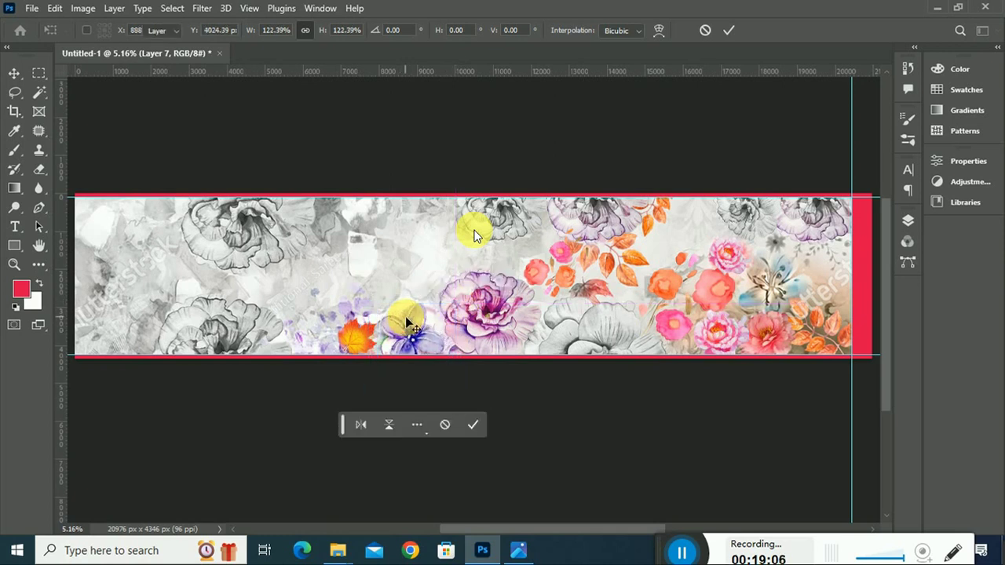
pyautogui.press('Return')
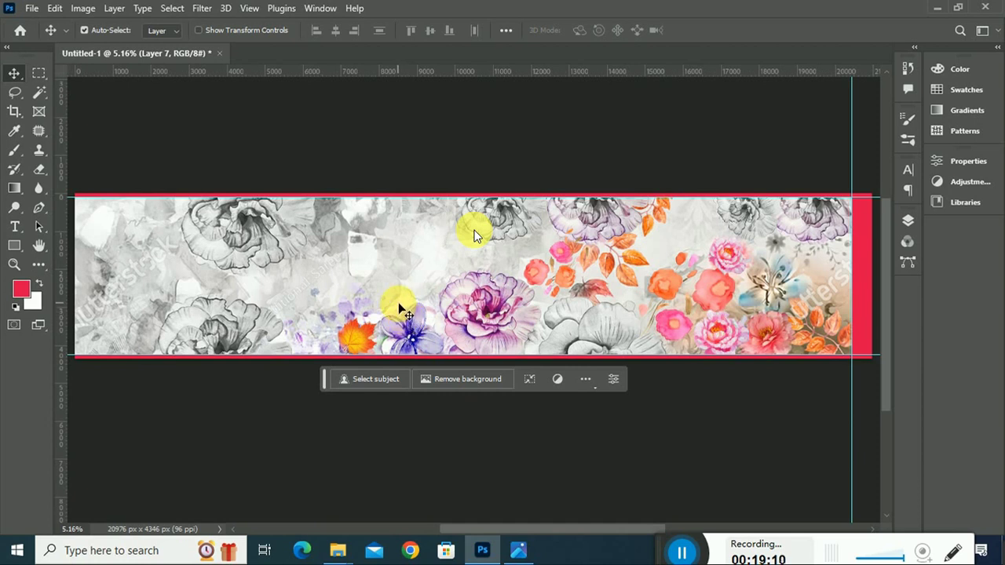
pyautogui.click(331, 148)
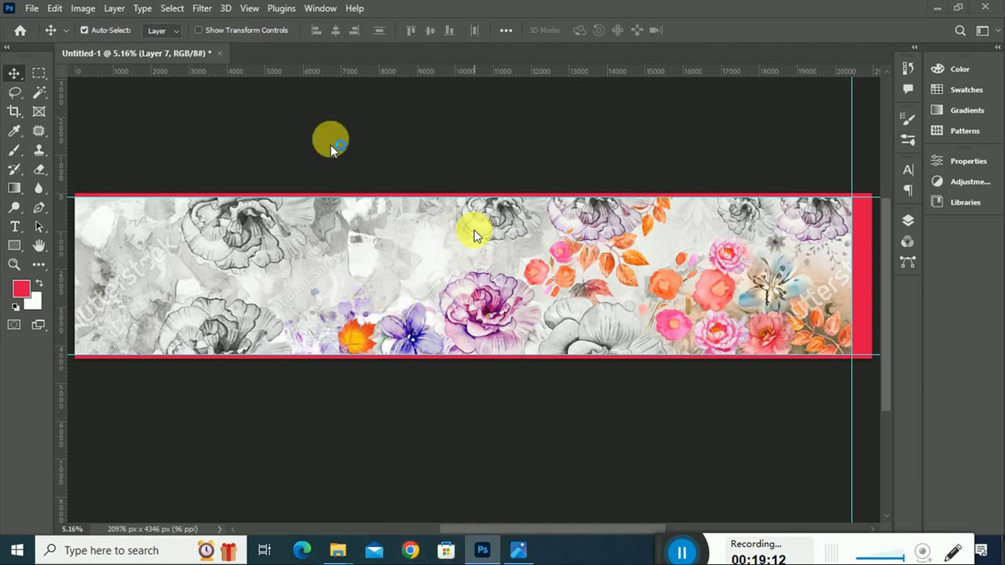
# Step: Go to Yandex Images in the browser and search for 'color paint texture'
pyautogui.press('super+4')
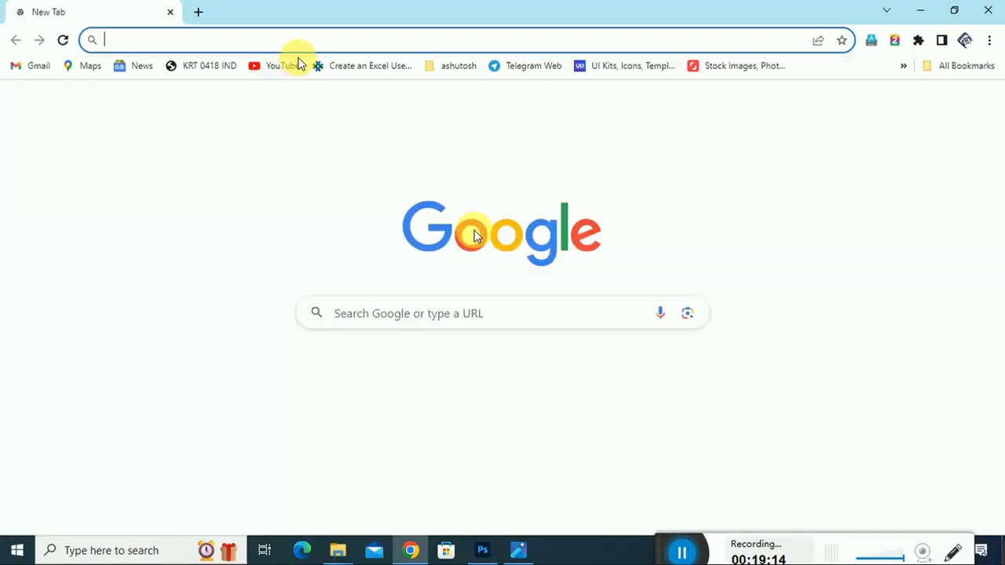
pyautogui.write('yandex&utm_medium=com&utm_campaign=morda')
pyautogui.press('Return')
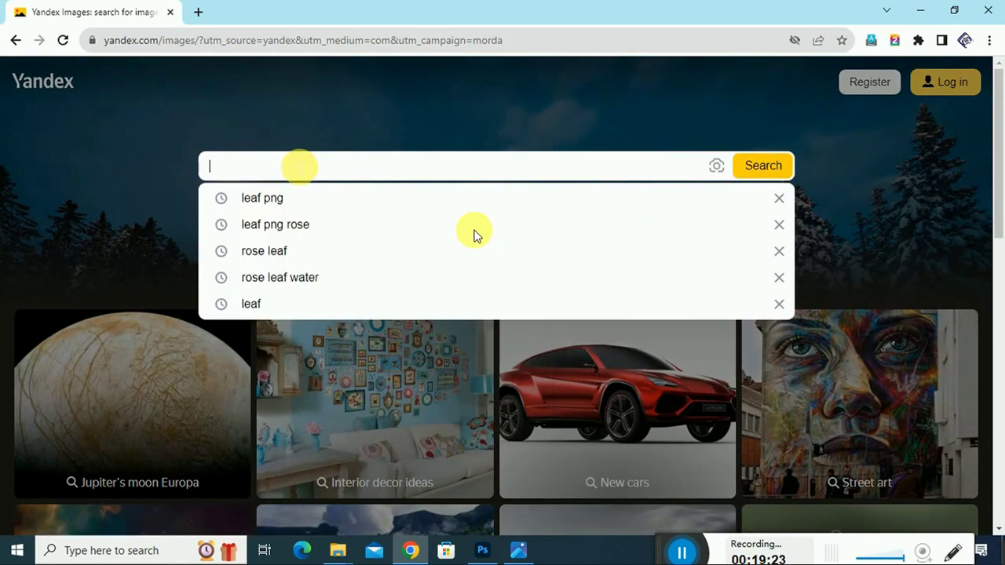
pyautogui.write('lor paint texture')
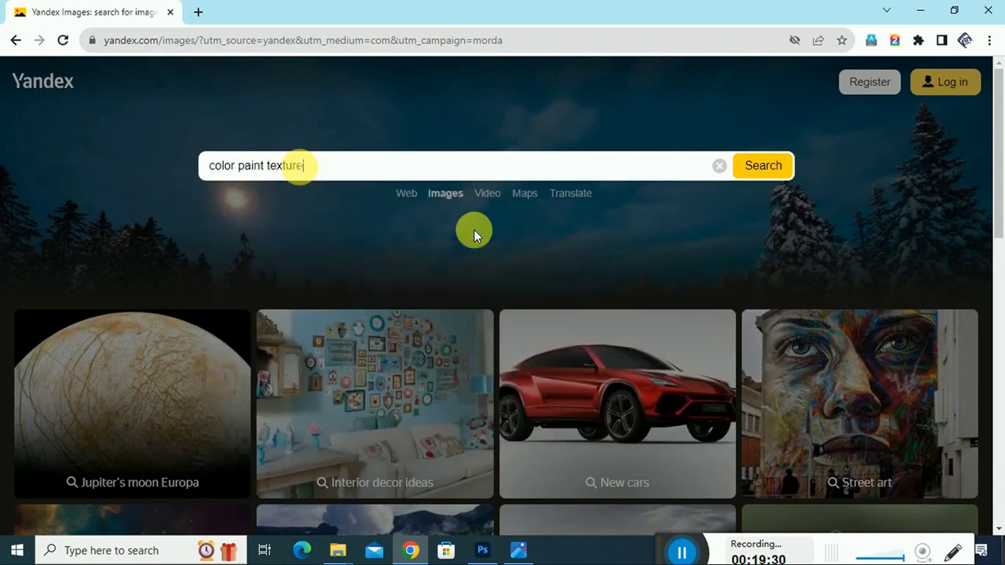
pyautogui.press('Return')
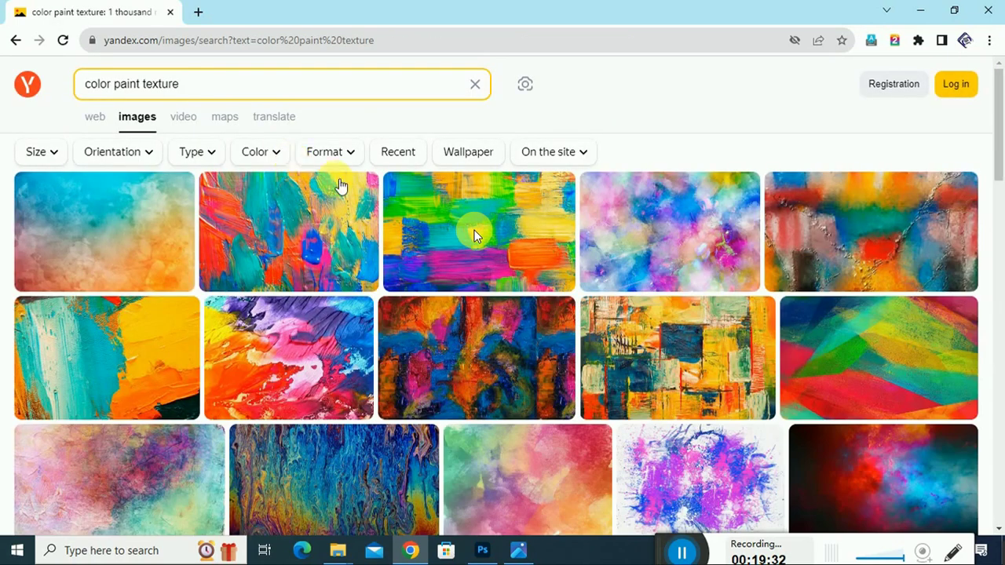
pyautogui.scroll(-5, 474, 236)
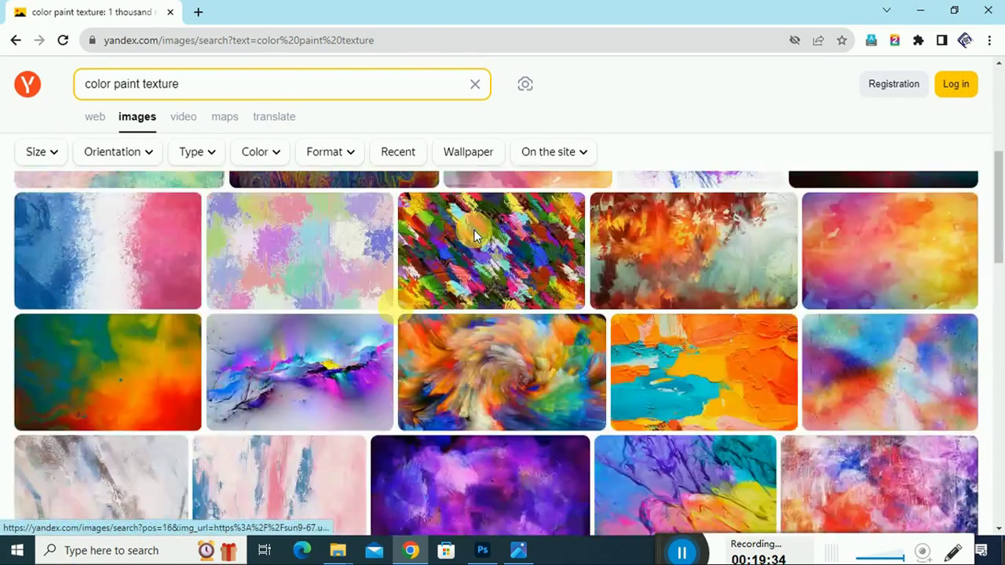
pyautogui.scroll(-3, 474, 236)
pyautogui.scroll(3, 474, 236)
pyautogui.scroll(2, 475, 235)
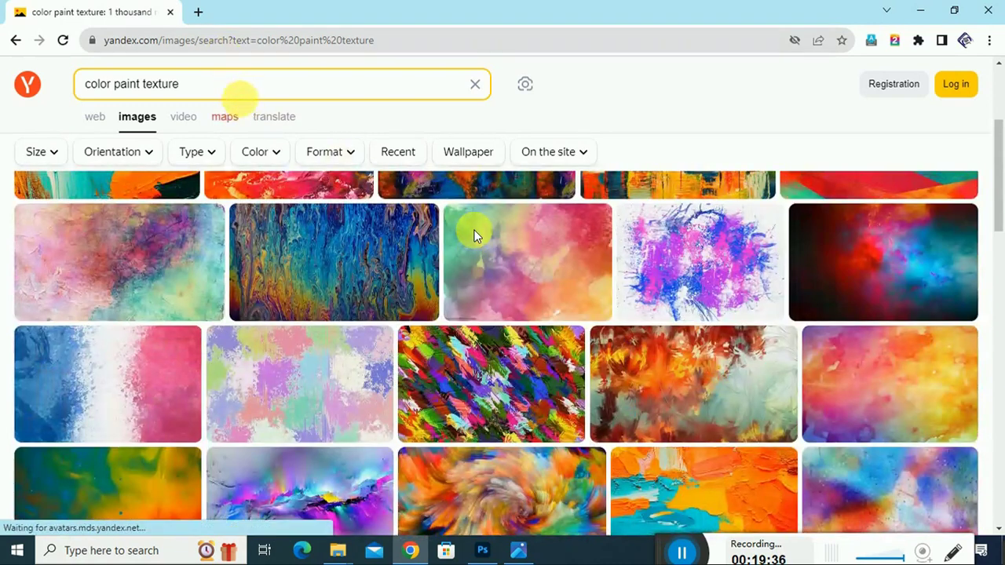
# Step: Change the Yandex search to 'color cloud texture'
pyautogui.click(114, 84)
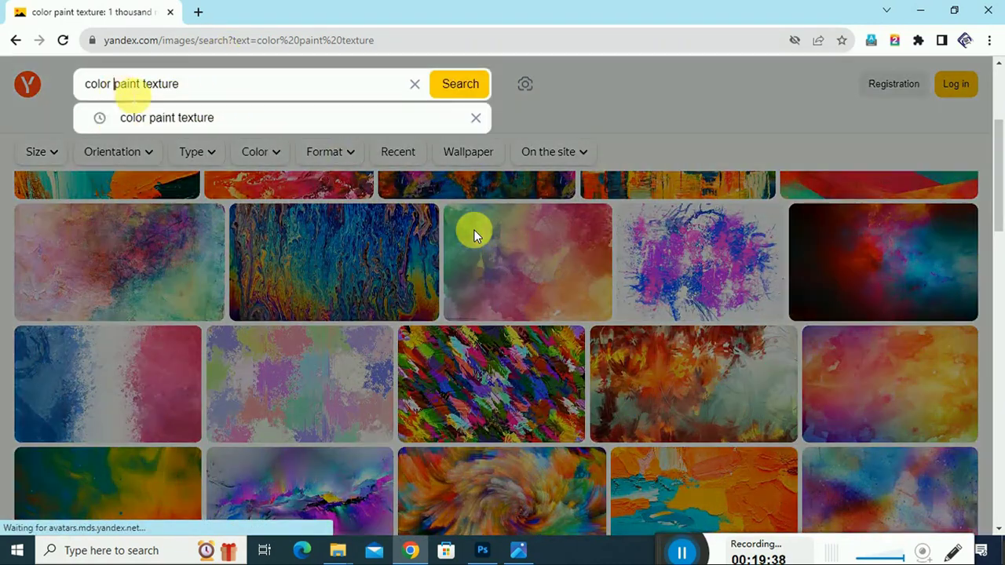
pyautogui.doubleClick(126, 84)
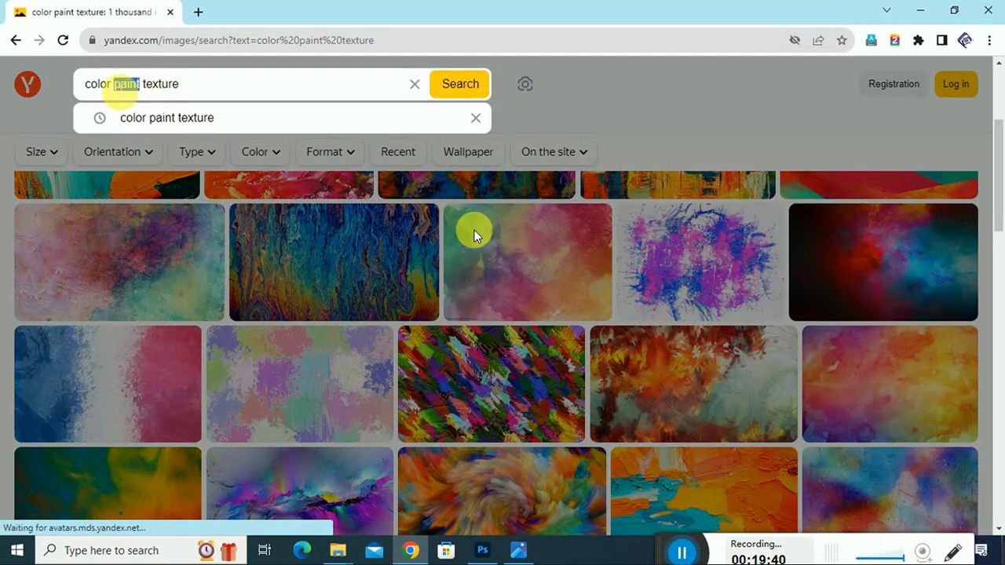
pyautogui.write('loud')
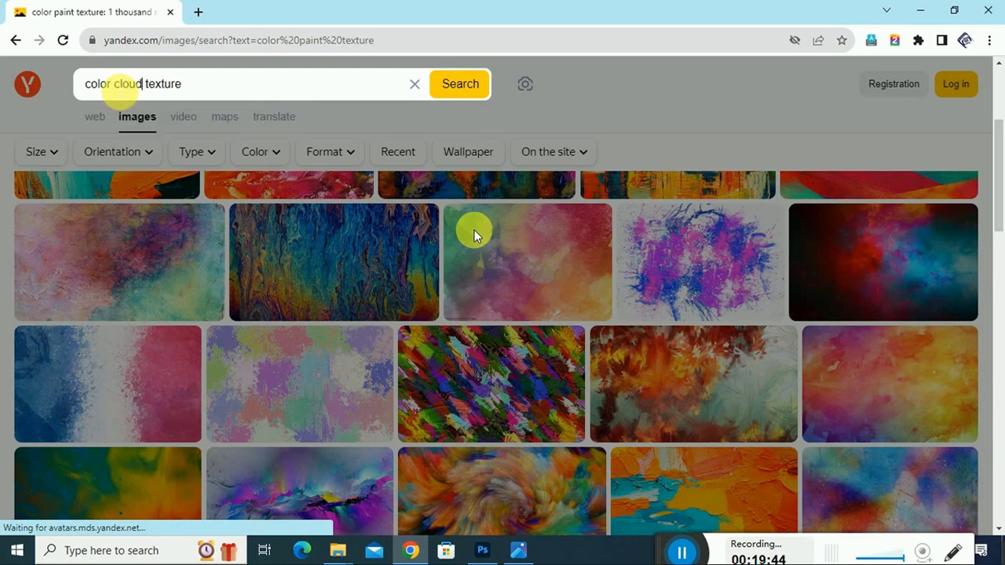
pyautogui.press('Return')
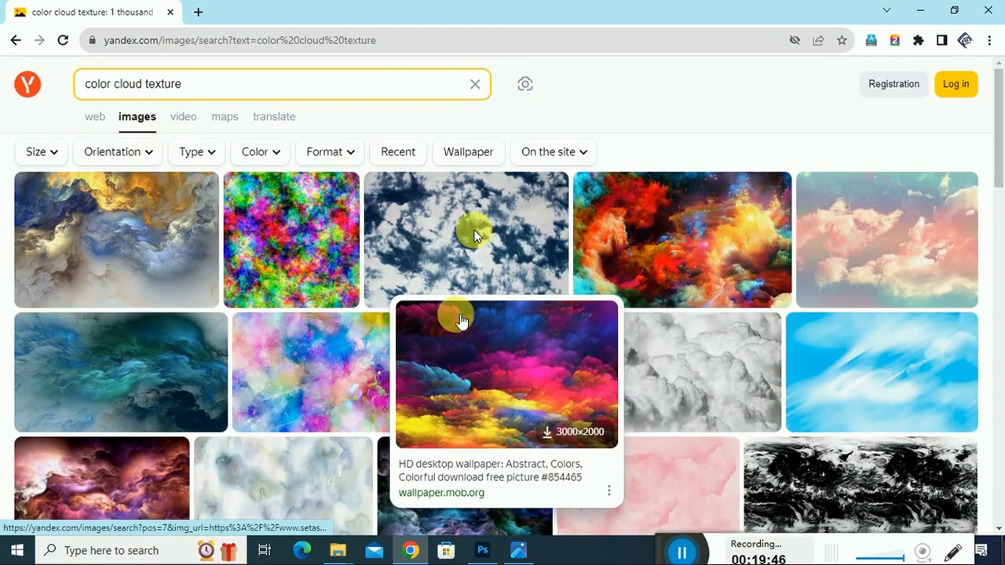
pyautogui.moveTo(466, 259)
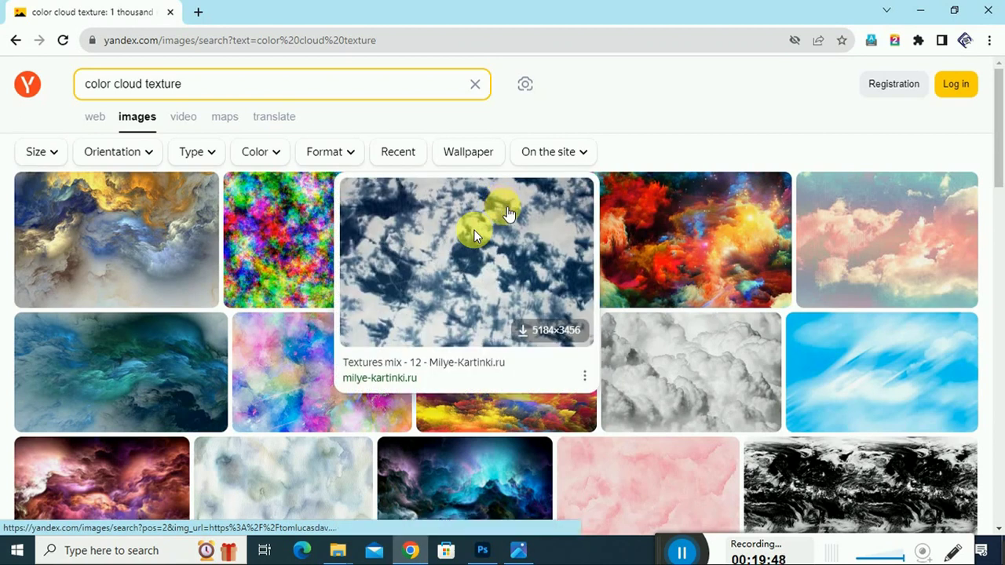
# Step: Copy the blue tie-dye texture image from the results and return to Photoshop
pyautogui.click(507, 208)
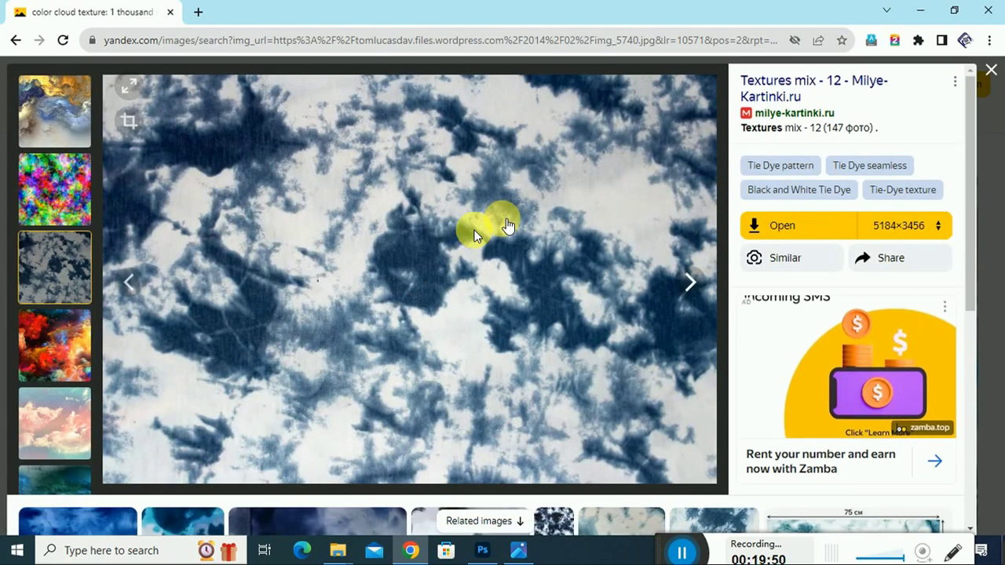
pyautogui.scroll(-4, 494, 264)
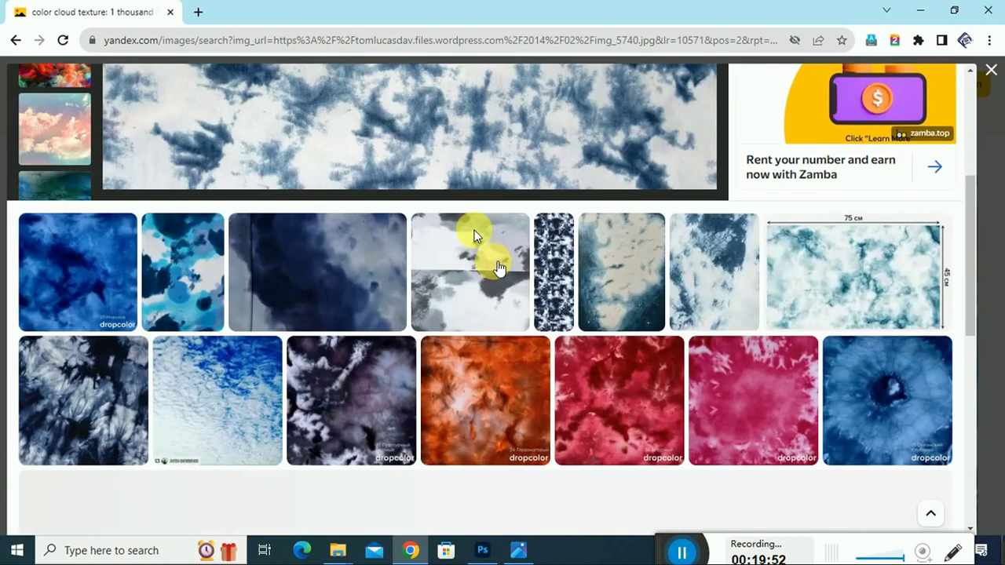
pyautogui.scroll(-4, 257, 293)
pyautogui.scroll(-5, 257, 293)
pyautogui.scroll(5, 257, 292)
pyautogui.scroll(7, 260, 292)
pyautogui.rightClick(406, 235)
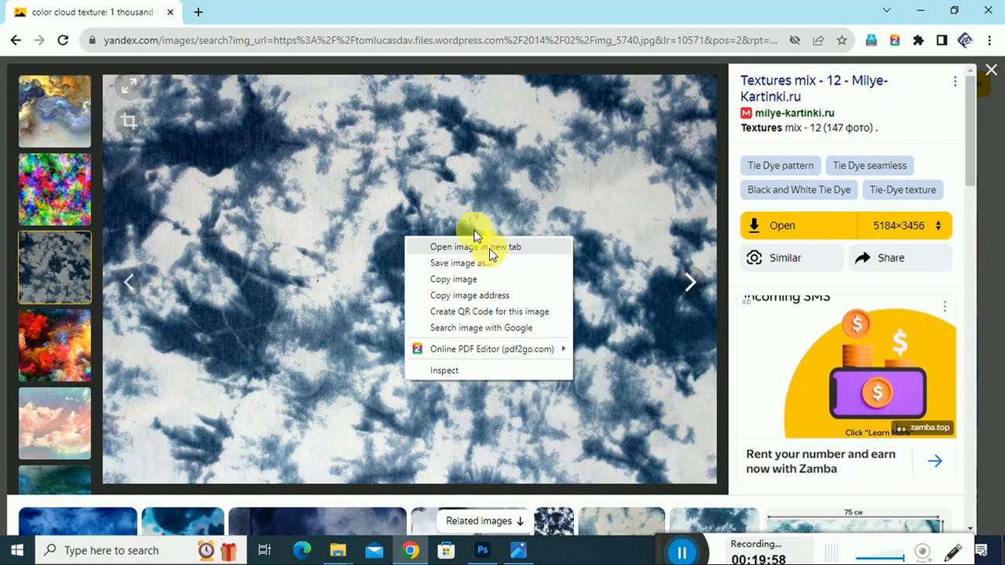
pyautogui.click(483, 279)
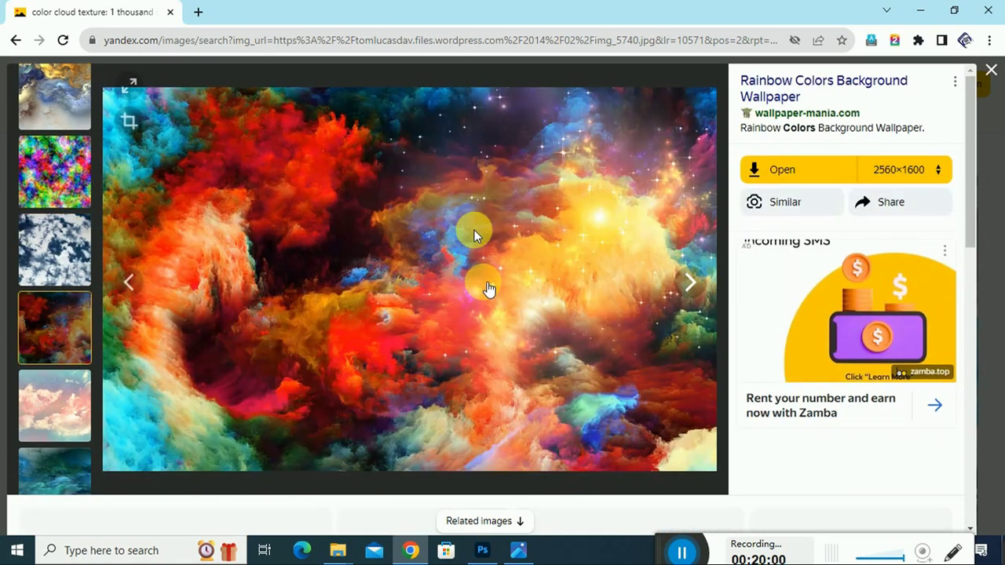
pyautogui.click(482, 552)
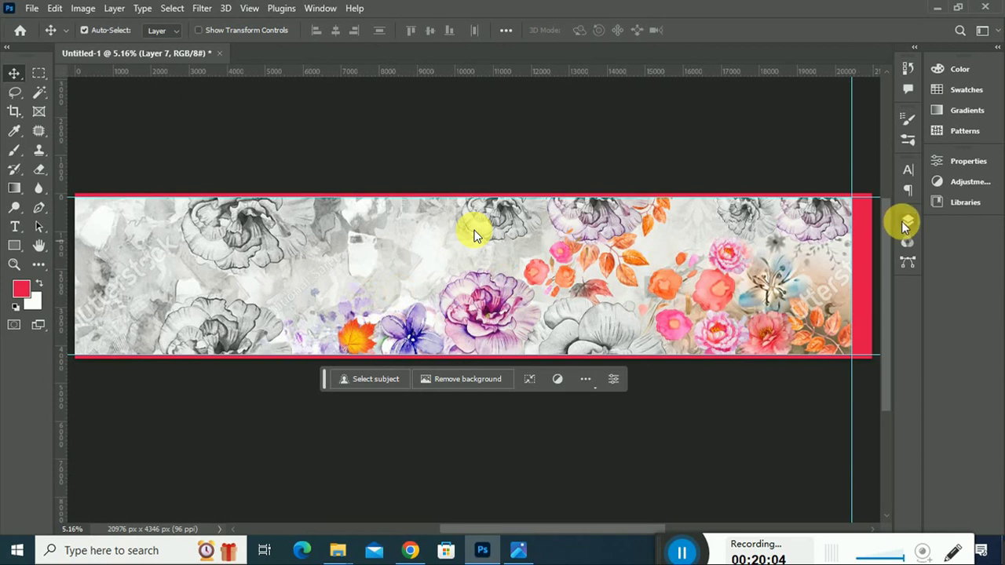
# Step: Hide the grey texture Layer 1 and paste the tie-dye image as a new layer
pyautogui.click(908, 220)
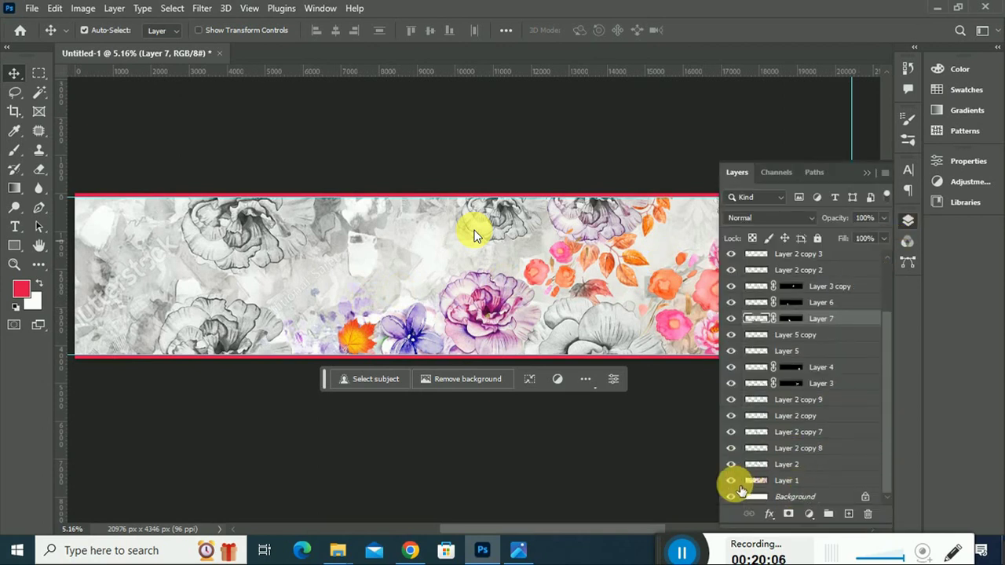
pyautogui.click(732, 480)
pyautogui.click(830, 480)
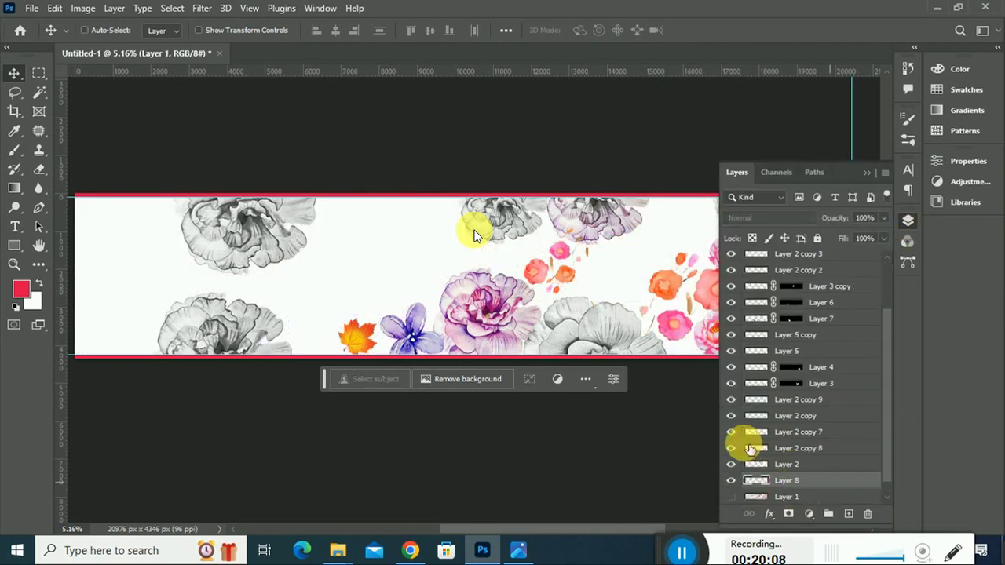
pyautogui.hotkey('ctrl', 'v')
# Step: Fit the tie-dye to the banner's left end at 121.89% and drag a copy beside it
pyautogui.hotkey('ctrl', 't')
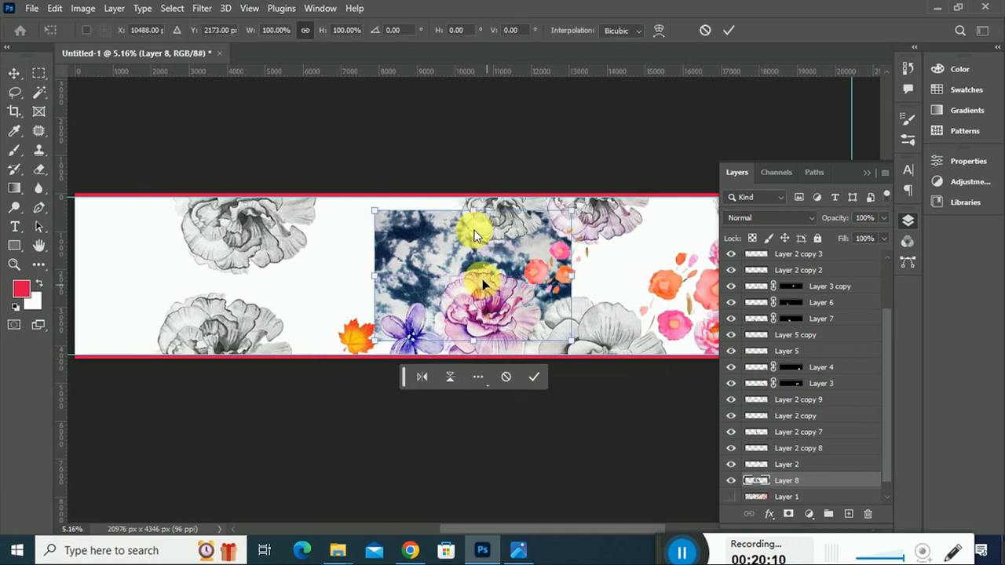
pyautogui.moveTo(444, 263); pyautogui.dragTo(135, 244)
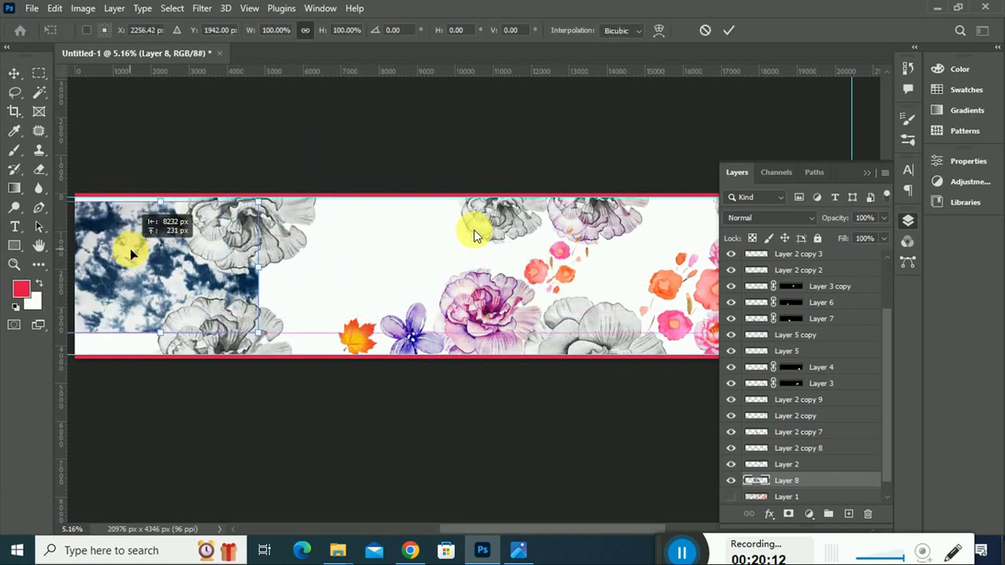
pyautogui.moveTo(134, 243); pyautogui.dragTo(142, 248)
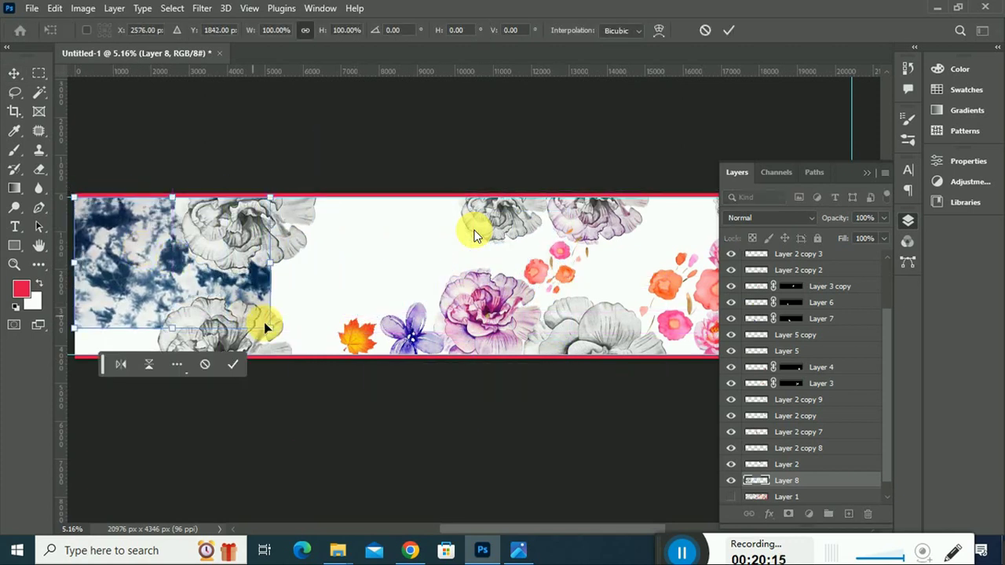
pyautogui.moveTo(280, 335); pyautogui.dragTo(325, 359)
pyautogui.moveTo(320, 205); pyautogui.dragTo(317, 202)
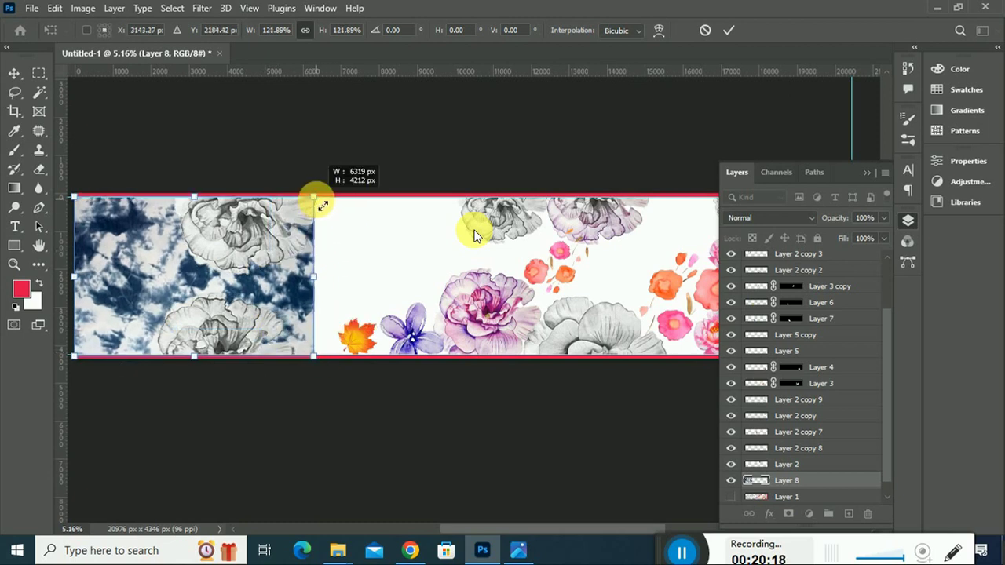
pyautogui.press('Return')
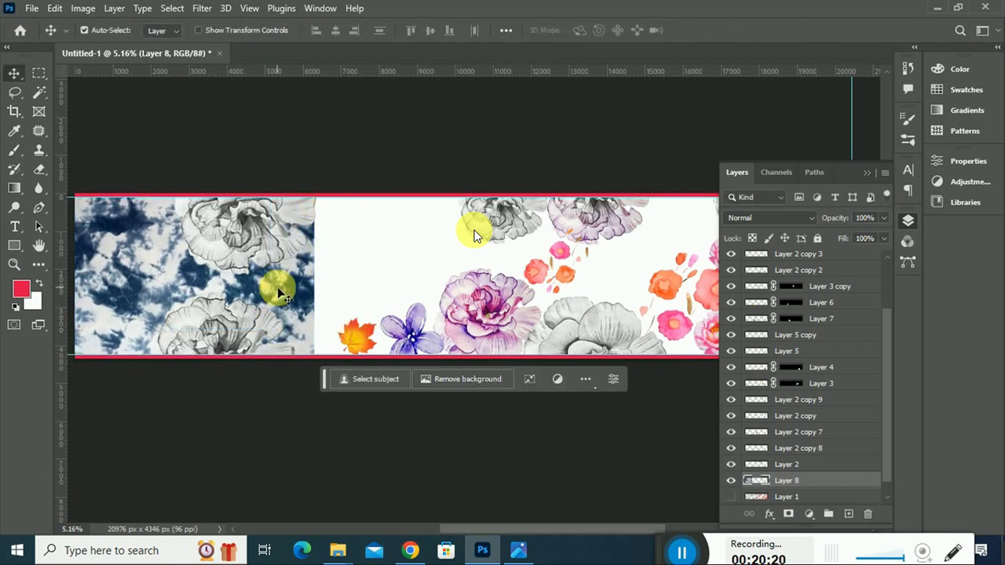
pyautogui.moveTo(284, 289); pyautogui.dragTo(440, 307)
pyautogui.hotkey('ctrl', 'z')
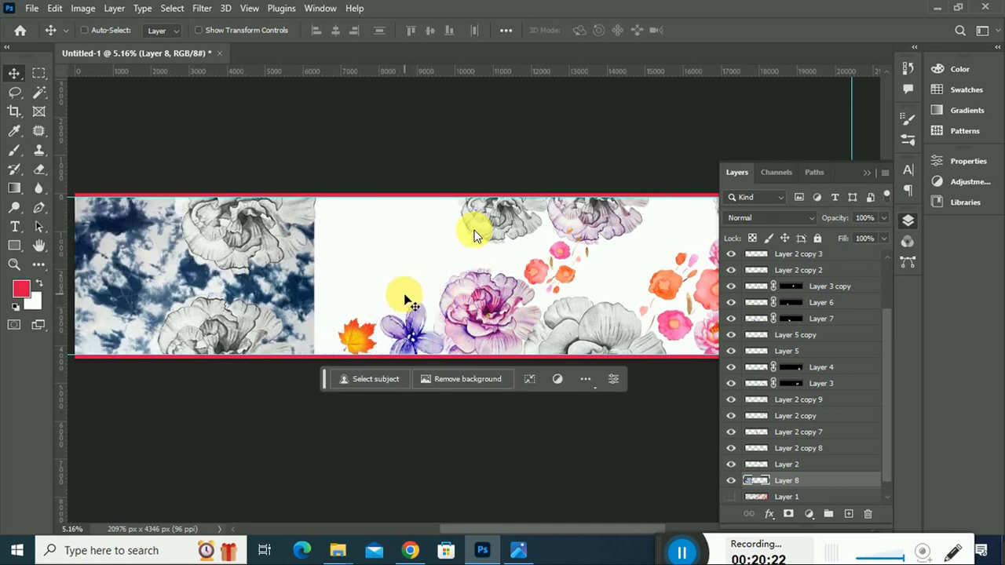
pyautogui.moveTo(245, 284); pyautogui.dragTo(493, 281)
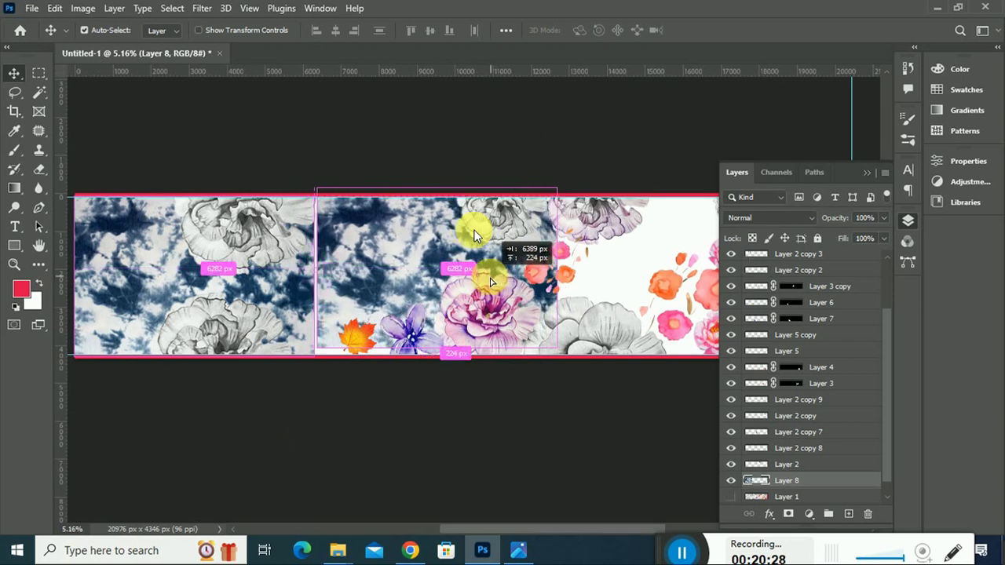
# Step: Duplicate the tie-dye texture layer to the right of the original
pyautogui.moveTo(493, 281); pyautogui.dragTo(460, 283)
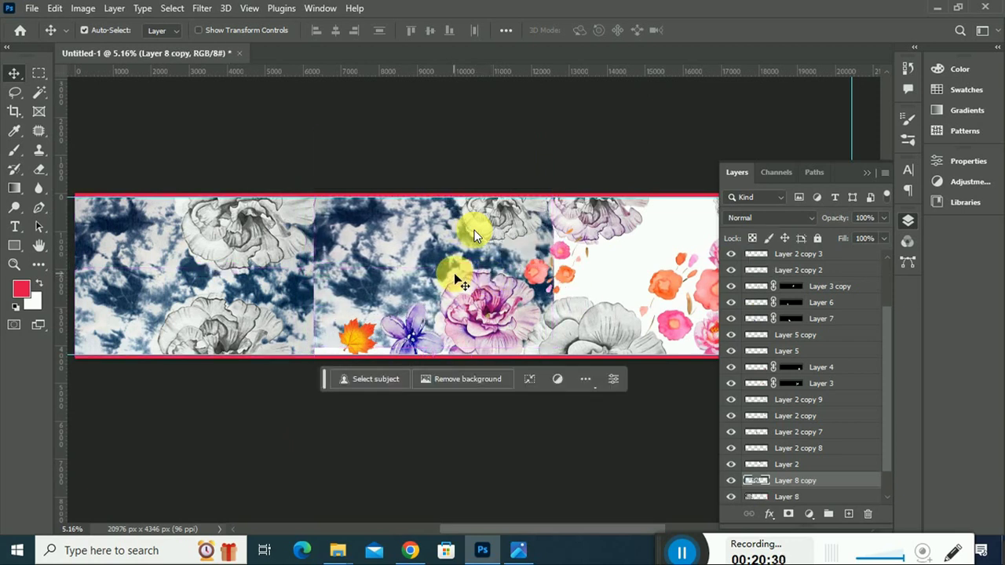
pyautogui.hotkey('ctrl', 't')
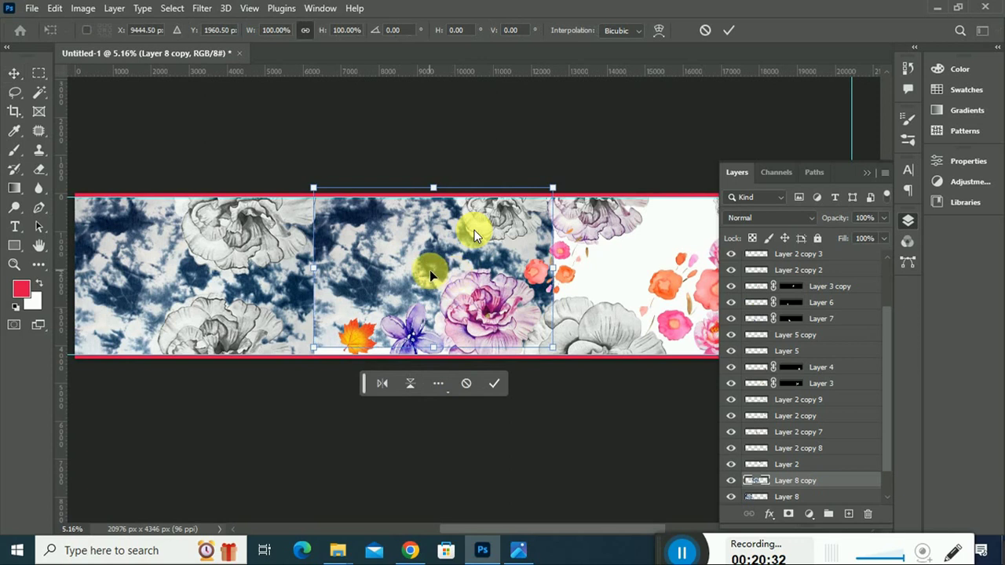
pyautogui.rightClick(430, 270)
pyautogui.click(521, 513)
pyautogui.press('Return')
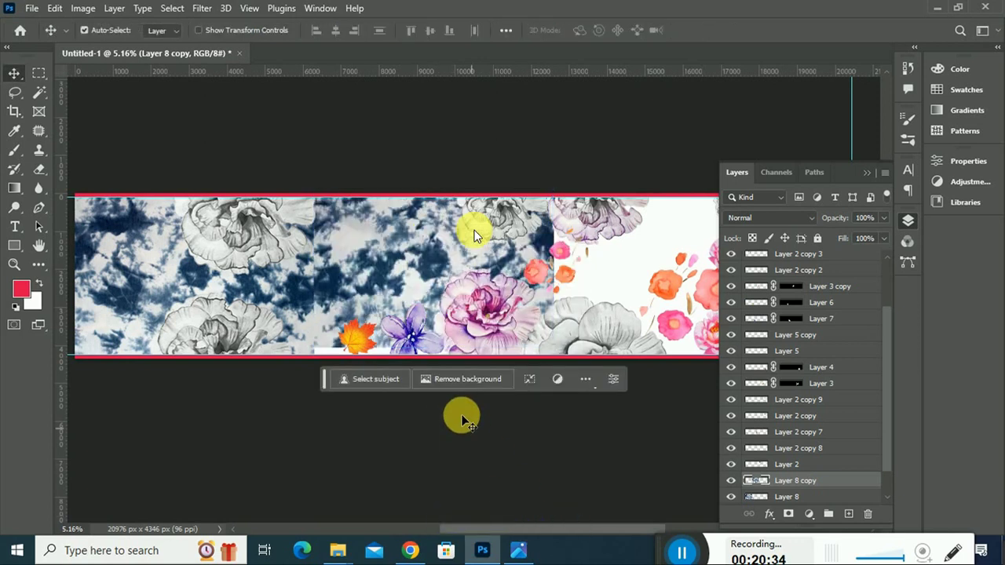
pyautogui.rightClick(433, 286)
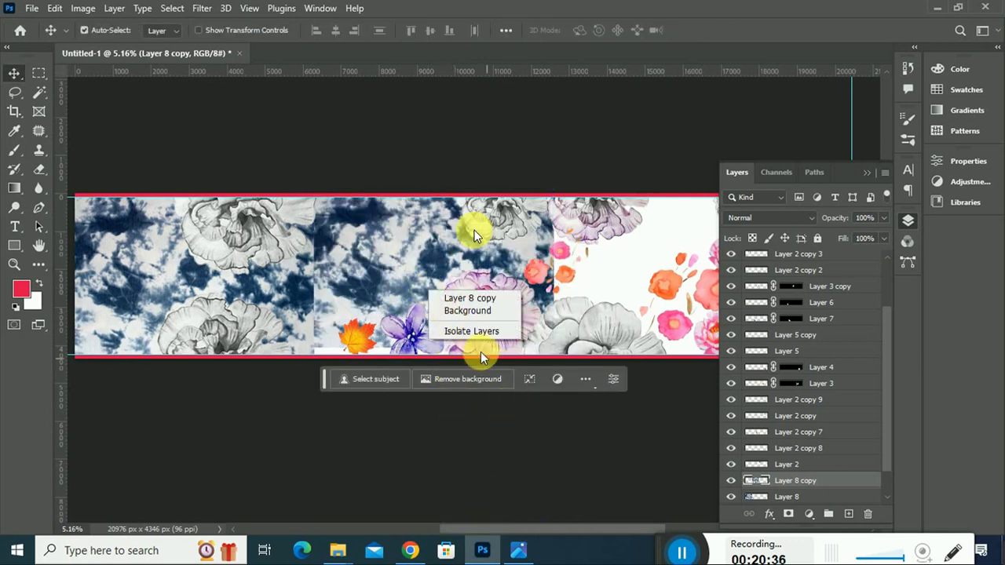
pyautogui.click(408, 293)
# Step: Flip the tie-dye copy horizontally, nudge it down and move it further right
pyautogui.hotkey('ctrl', 't')
pyautogui.rightClick(439, 291)
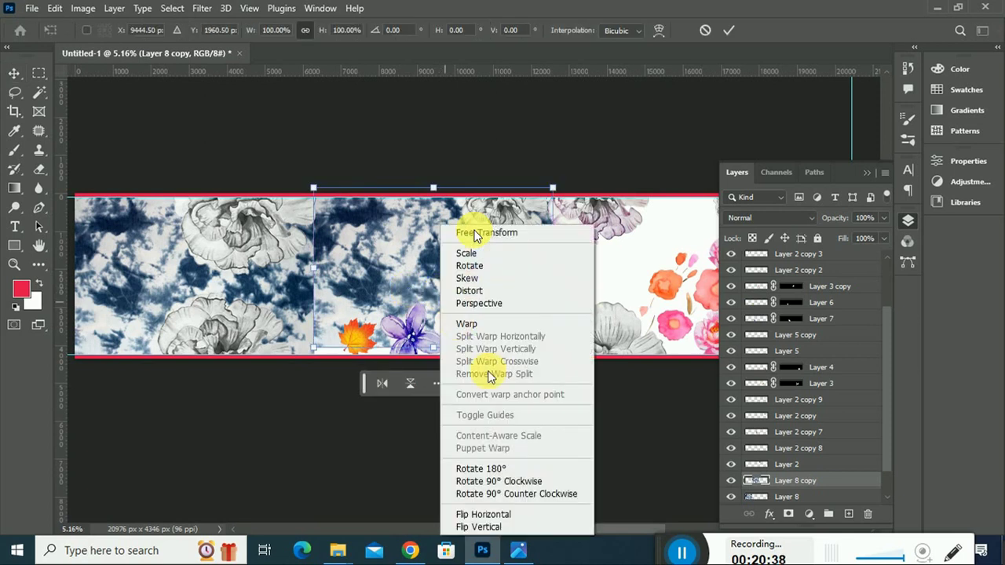
pyautogui.click(525, 514)
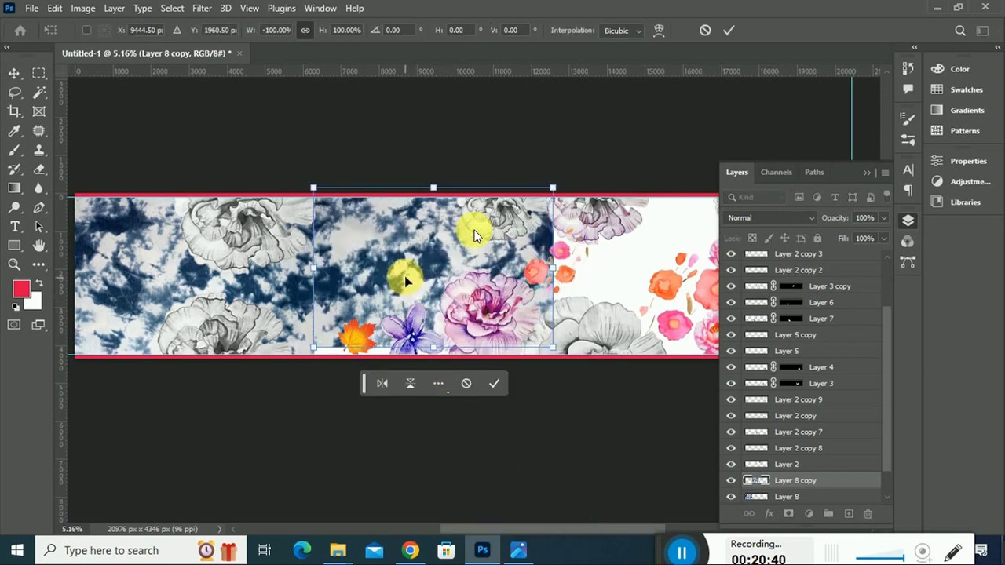
pyautogui.press('Down')
pyautogui.press('Down')
pyautogui.press('Down')
pyautogui.press('Down')
pyautogui.press('Down')
pyautogui.press('Down')
pyautogui.press('Down')
pyautogui.press('Down')
pyautogui.press('Down')
pyautogui.press('Down')
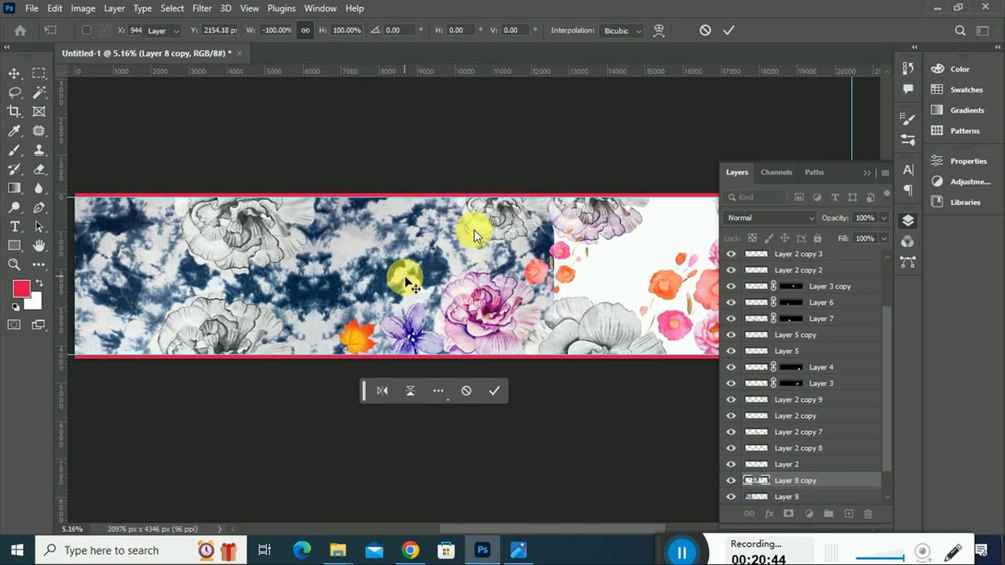
pyautogui.press('Return')
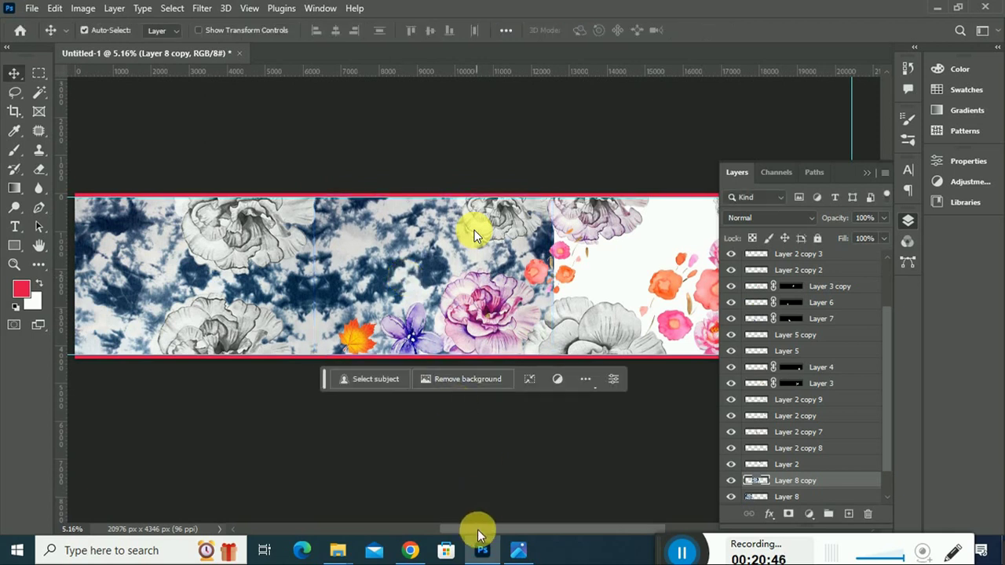
pyautogui.moveTo(476, 529); pyautogui.dragTo(538, 531)
pyautogui.click(142, 259)
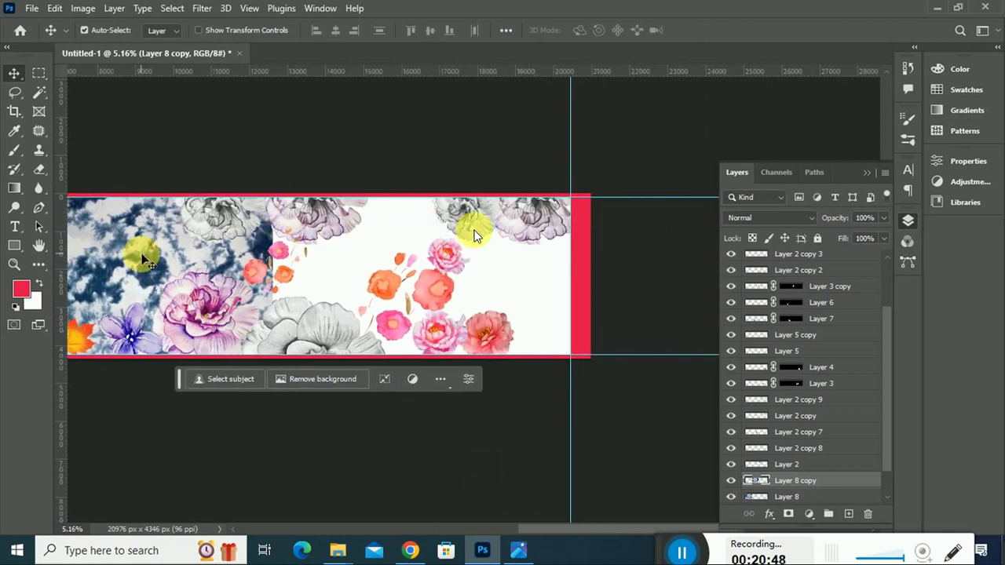
pyautogui.moveTo(144, 261); pyautogui.dragTo(393, 283)
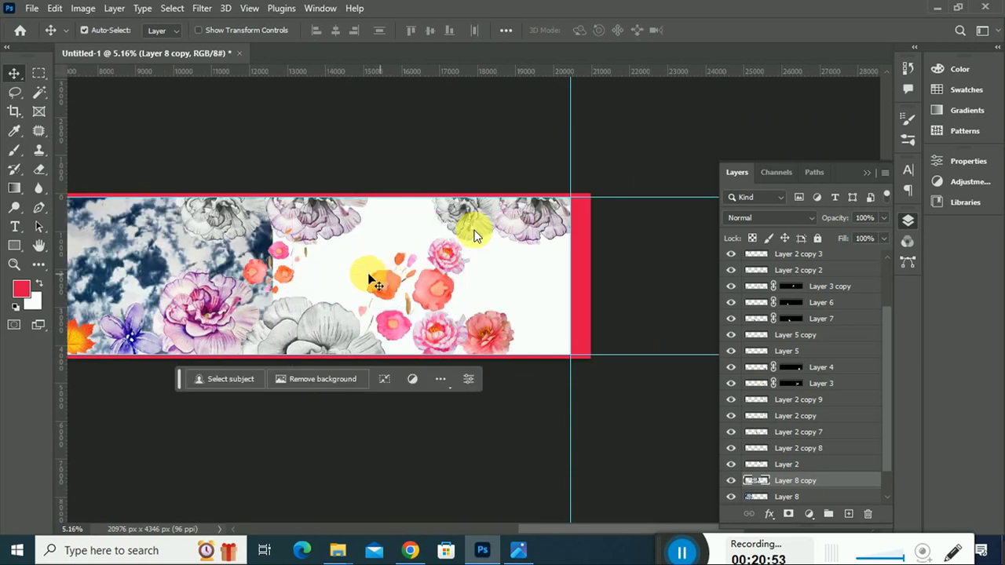
# Step: Duplicate the texture again beside the original and flip the new copy horizontally
pyautogui.moveTo(203, 259)
pyautogui.mouseDown()
pyautogui.moveTo(481, 283)
pyautogui.moveTo(427, 264)
pyautogui.mouseUp()
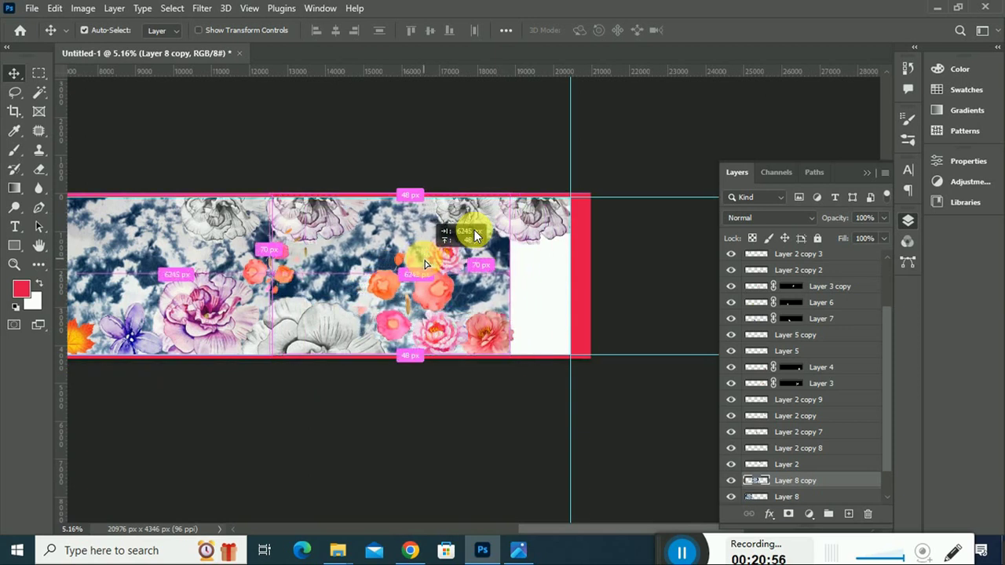
pyautogui.moveTo(427, 264); pyautogui.dragTo(431, 267)
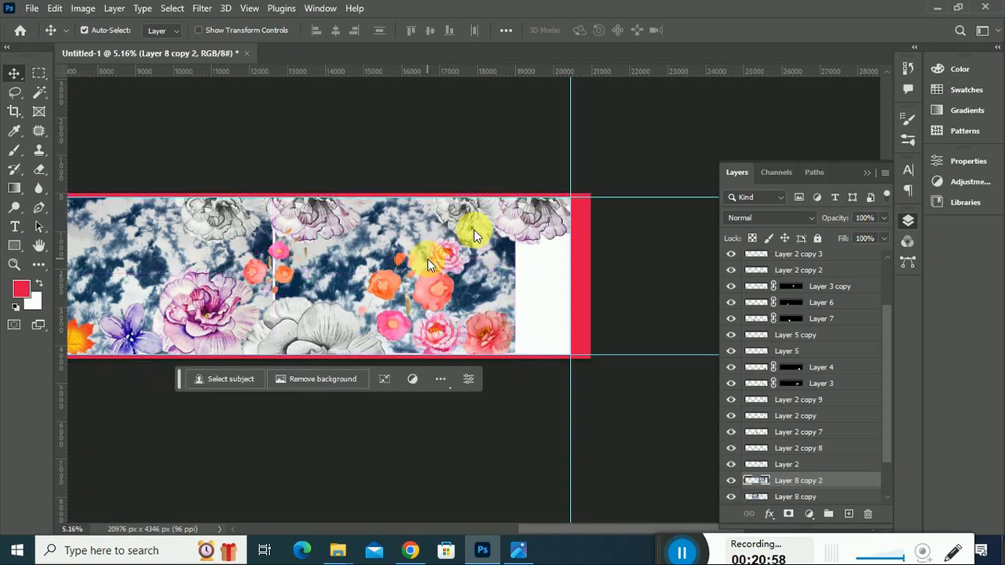
pyautogui.hotkey('ctrl', 't')
pyautogui.rightClick(475, 234)
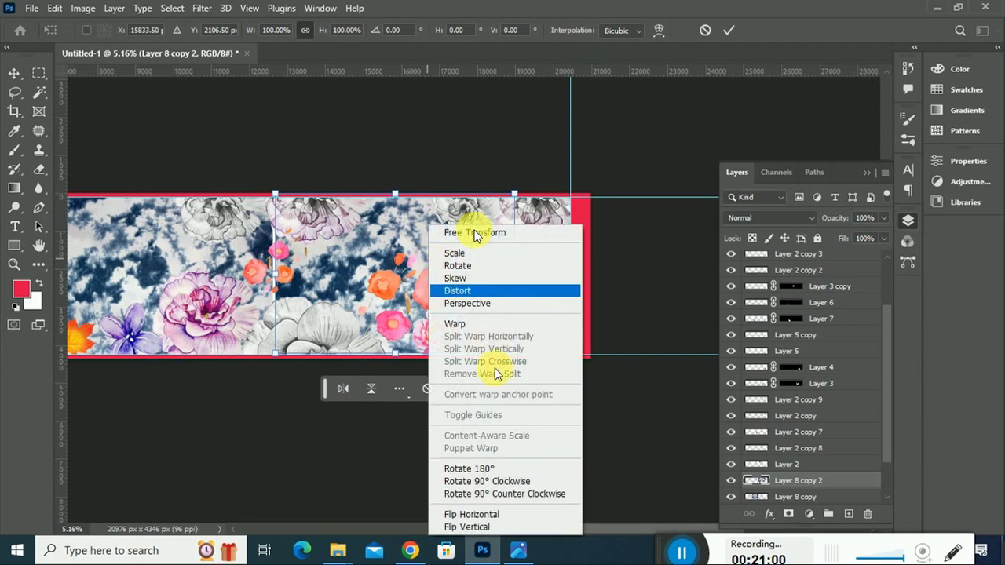
pyautogui.click(495, 516)
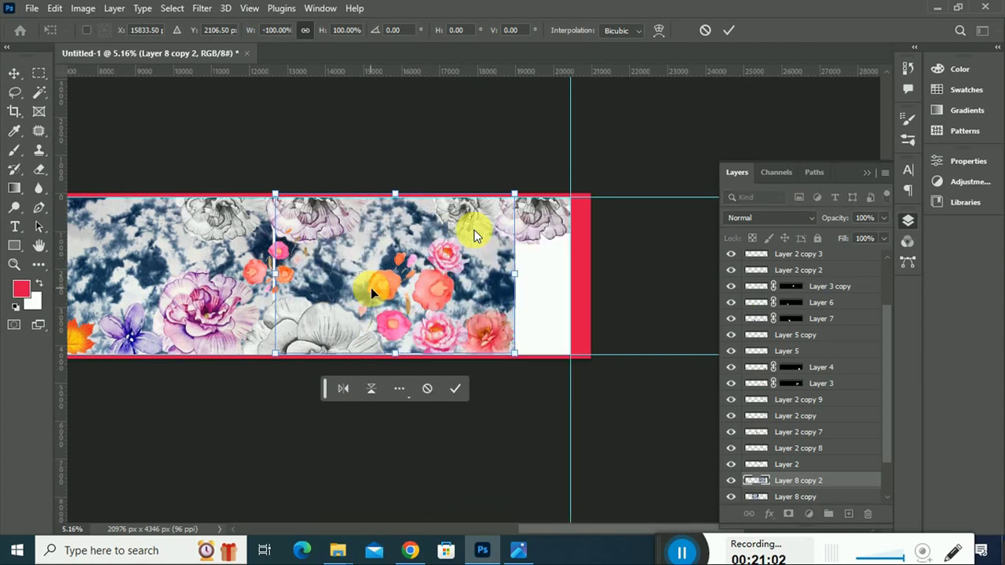
pyautogui.press('Return')
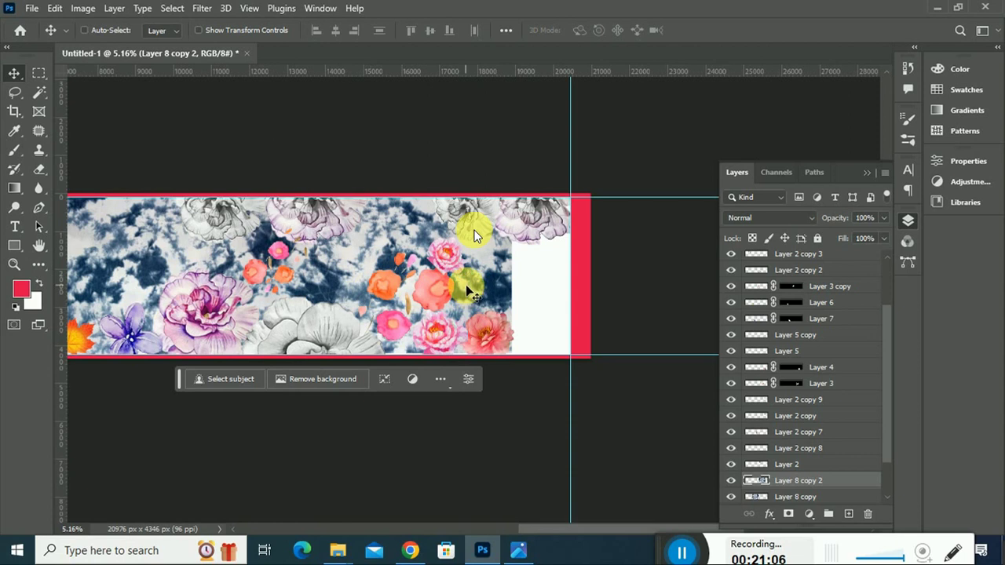
# Step: Stretch the flipped copy to 124.34% width so it reaches the banner's right edge
pyautogui.hotkey('ctrl', 't')
pyautogui.moveTo(520, 283); pyautogui.dragTo(579, 280)
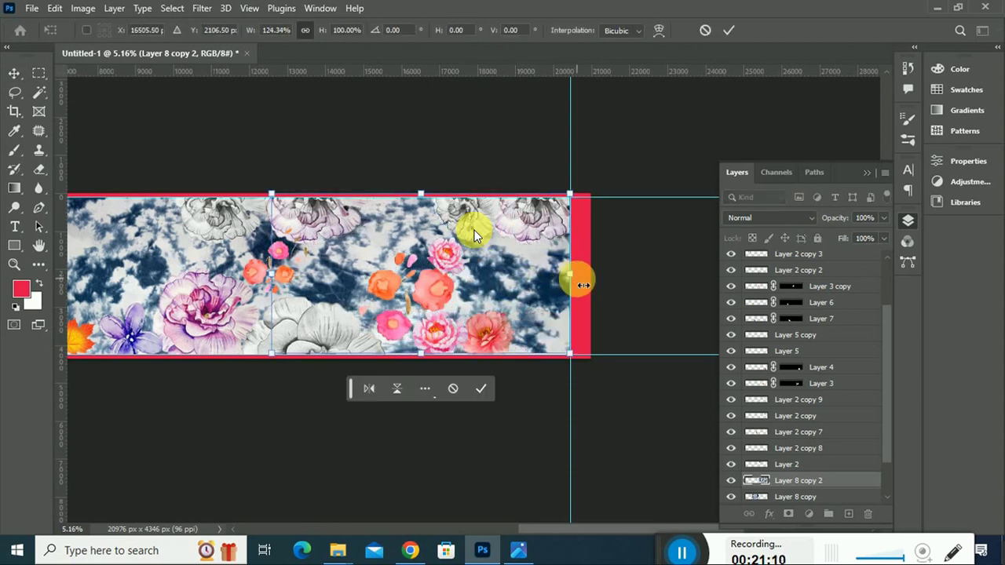
pyautogui.press('Return')
pyautogui.hotkey('ctrl', '0')
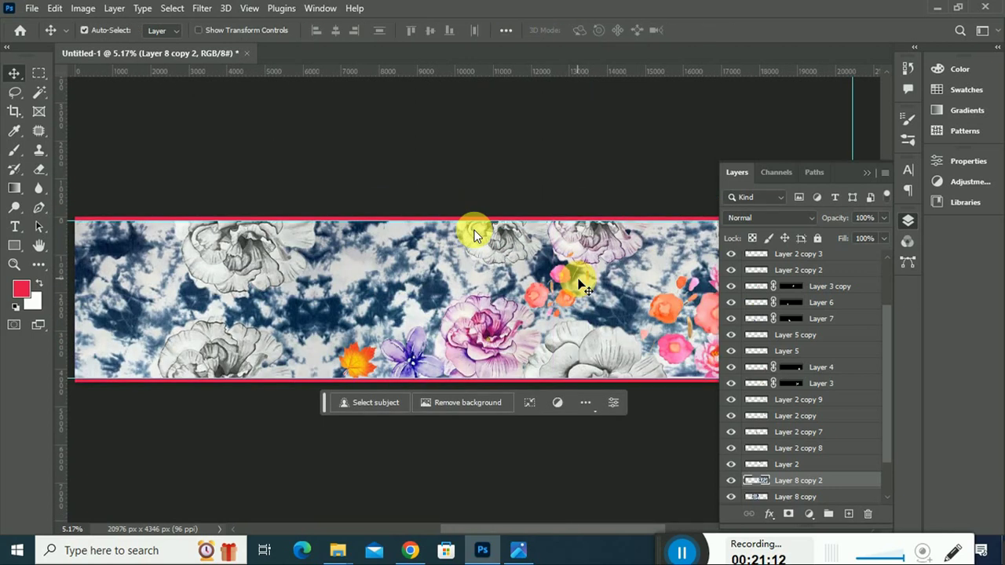
# Step: Merge the three Layer 8 texture layers and convert the result to Black & White
pyautogui.scroll(-3, 820, 460)
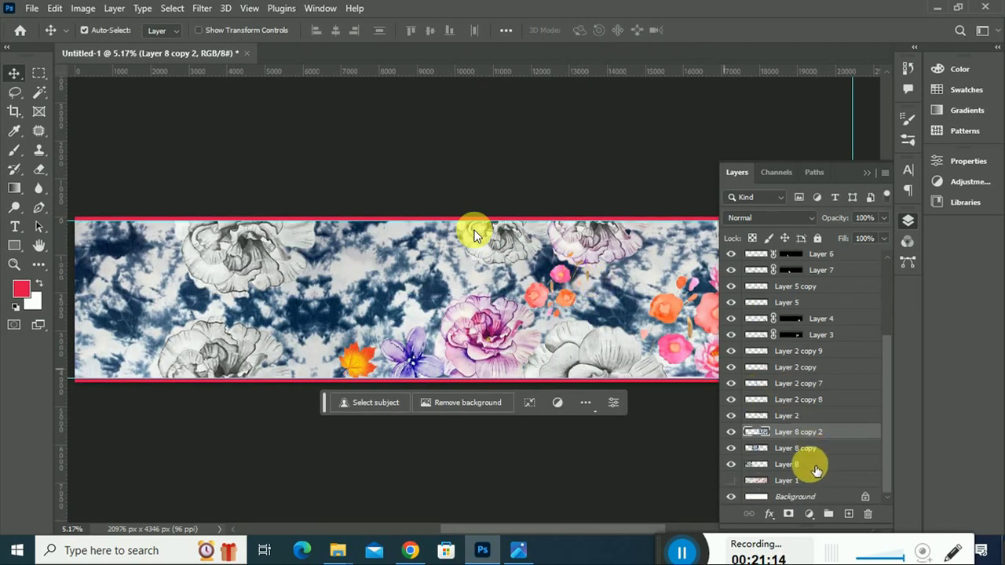
pyautogui.click(817, 466)
pyautogui.keyDown('shift'); pyautogui.click(813, 440); pyautogui.keyUp('shift')
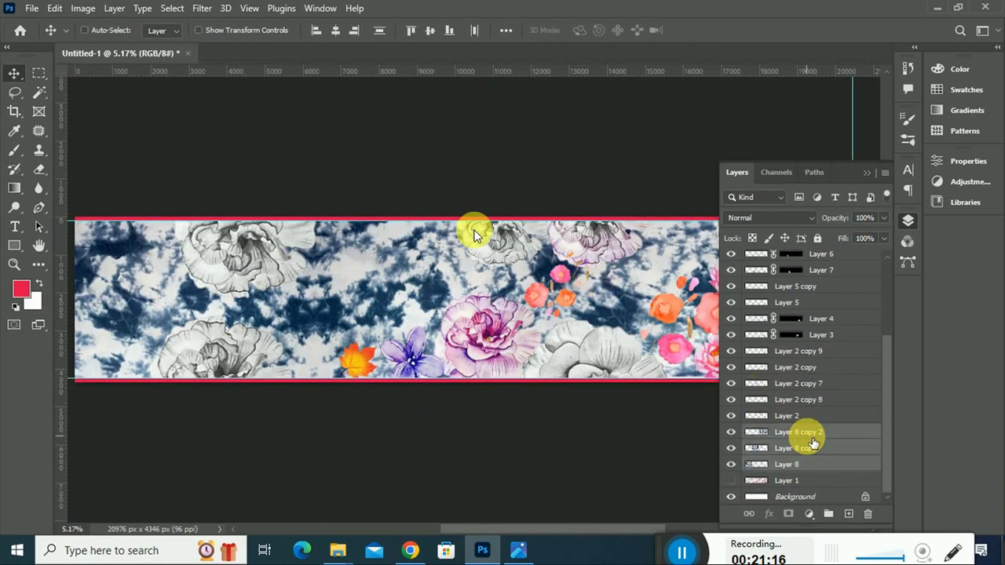
pyautogui.hotkey('ctrl', 'e')
pyautogui.click(84, 30)
pyautogui.click(83, 9)
pyautogui.moveTo(106, 47)
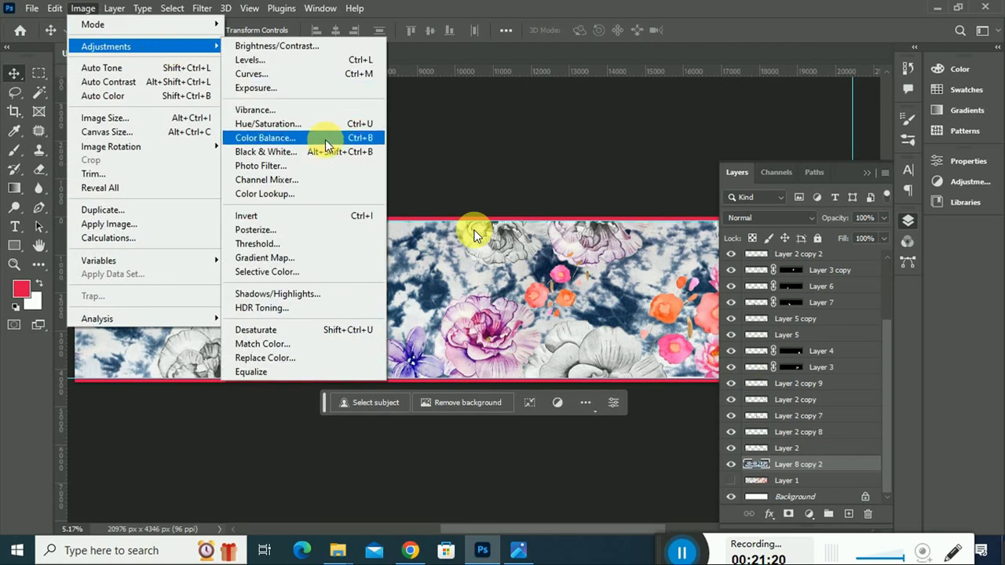
pyautogui.click(323, 154)
pyautogui.click(293, 94)
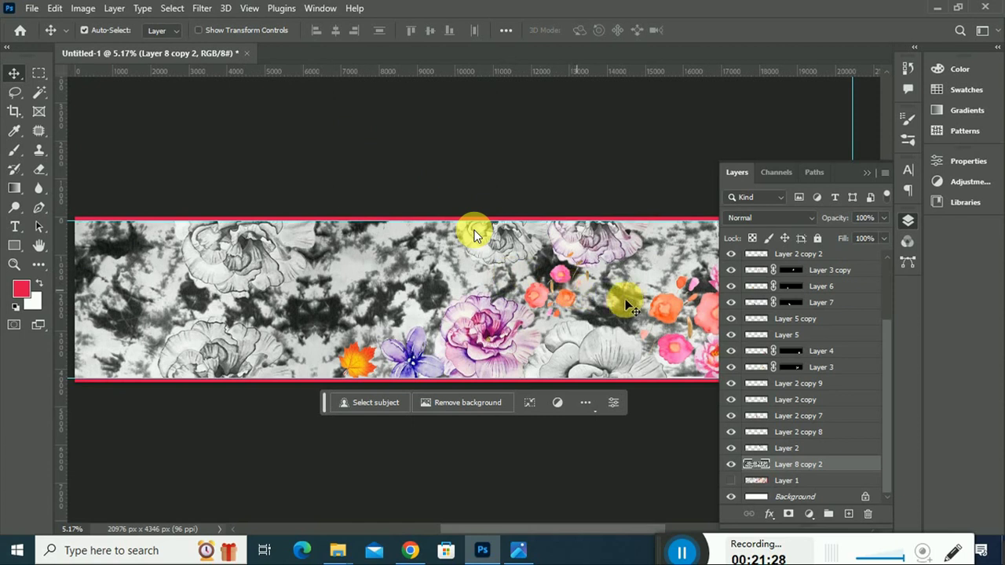
# Step: Set the grey texture layer's opacity to 60% and collapse the Layers panel
pyautogui.click(862, 221)
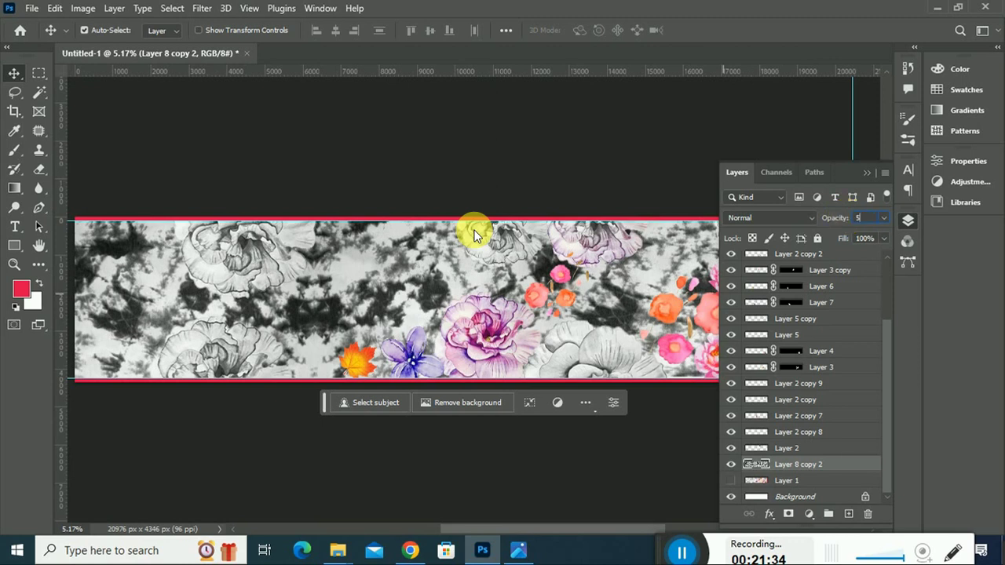
pyautogui.write('0')
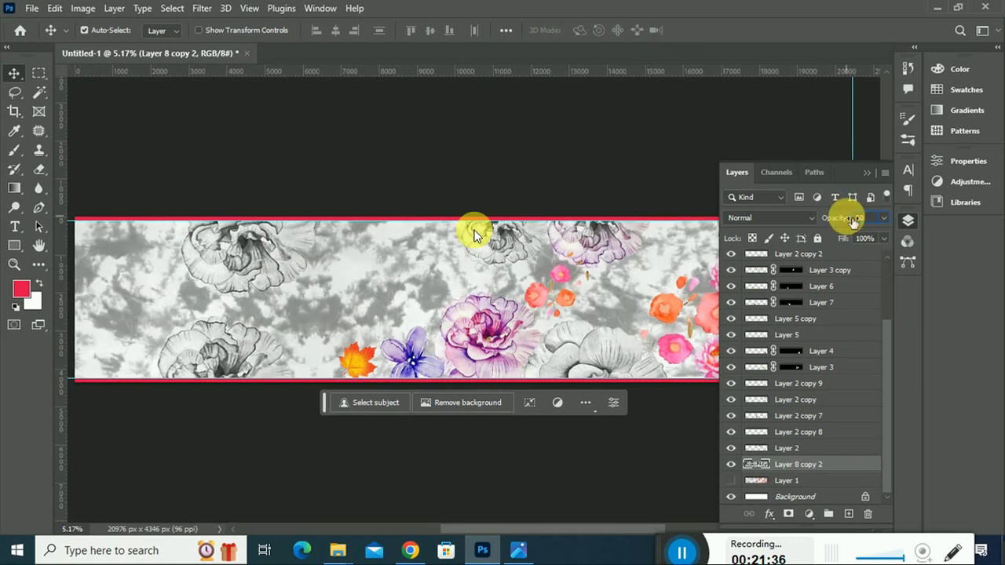
pyautogui.press('Return')
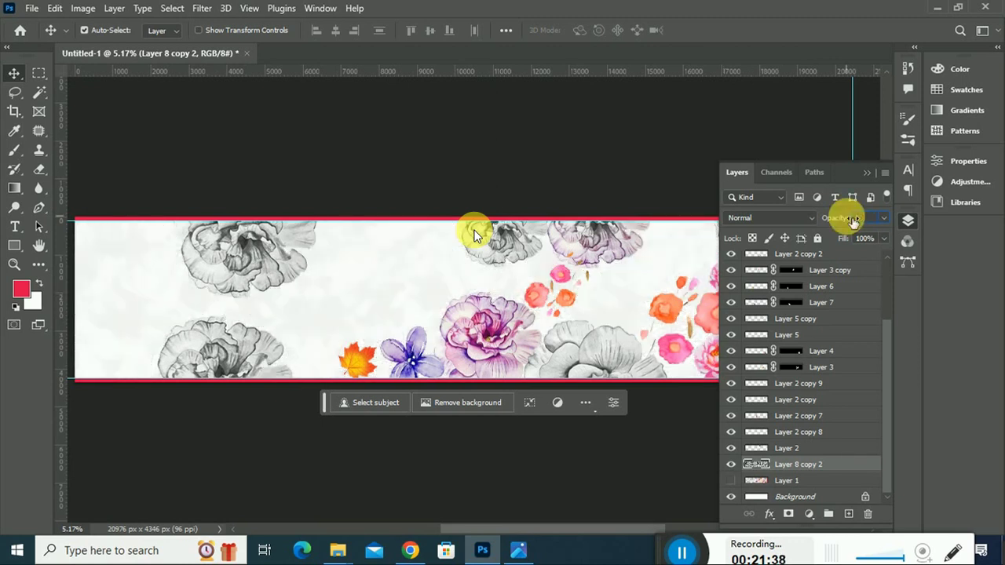
pyautogui.press('Return')
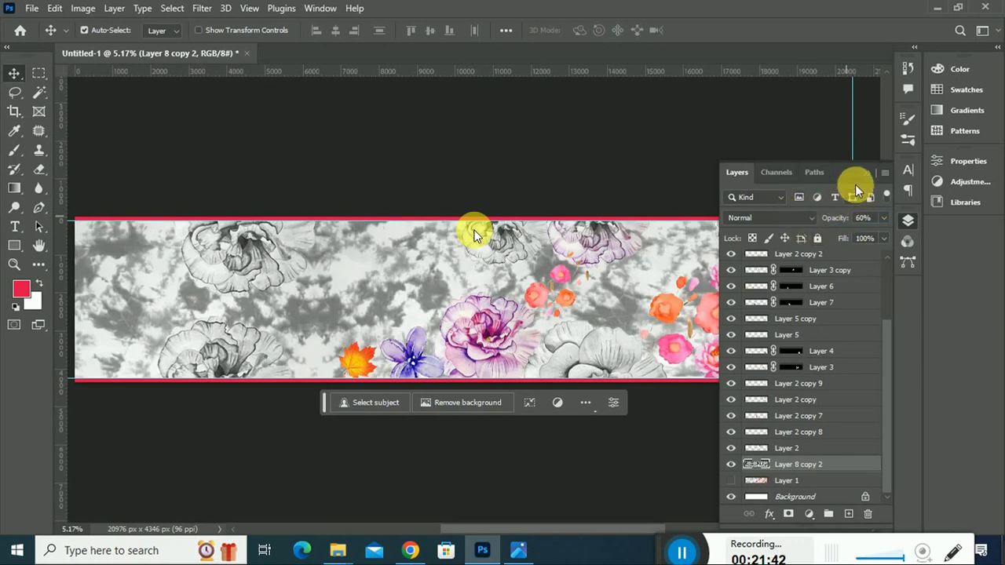
pyautogui.click(867, 173)
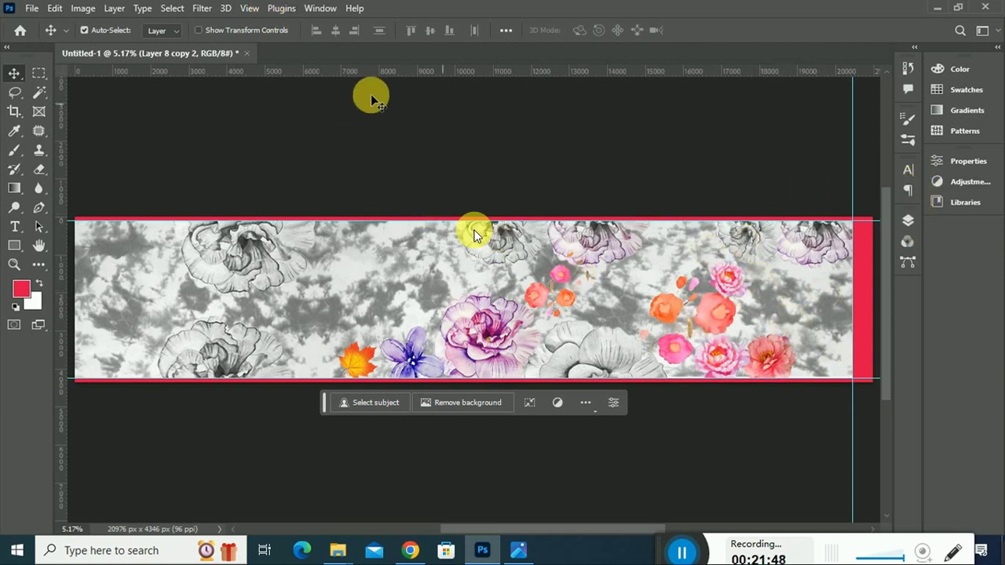
# Step: Open the saree stock-photo JPG from the Downloads folder
pyautogui.click(32, 8)
pyautogui.click(47, 35)
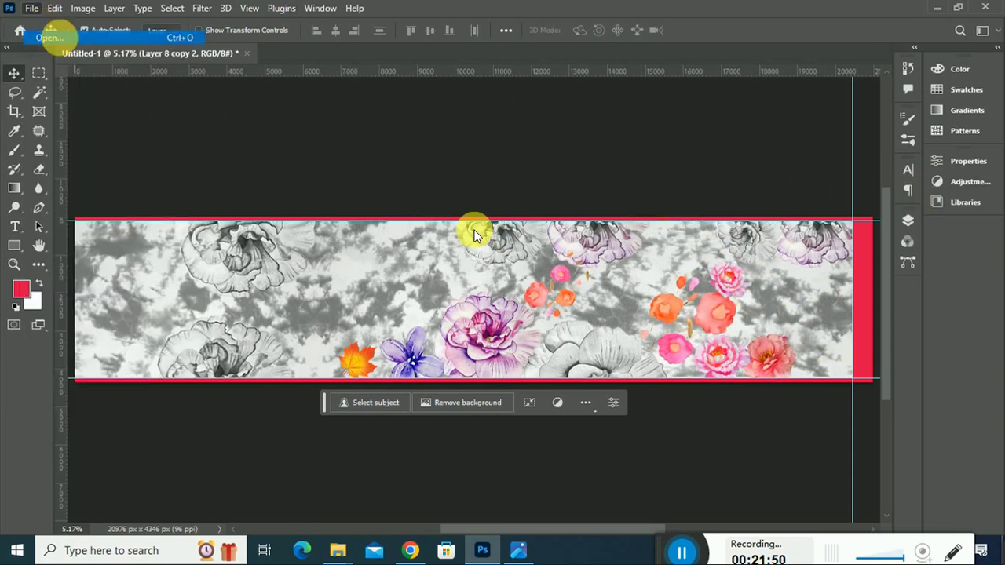
pyautogui.scroll(-2, 283, 173)
pyautogui.scroll(-2, 295, 184)
pyautogui.scroll(-2, 308, 192)
pyautogui.scroll(-2, 308, 192)
pyautogui.scroll(-3, 307, 186)
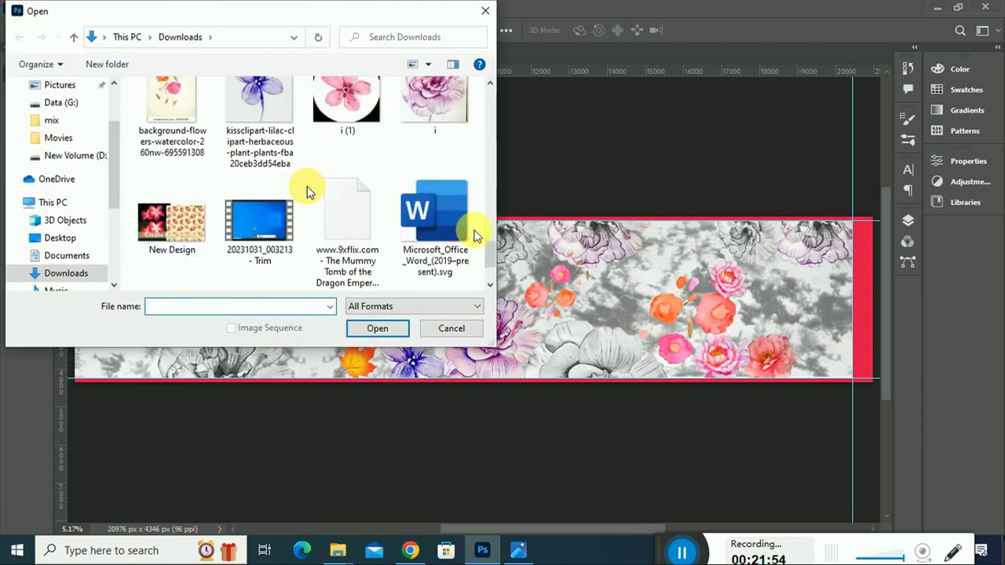
pyautogui.scroll(-2, 279, 196)
pyautogui.click(161, 106)
pyautogui.click(373, 326)
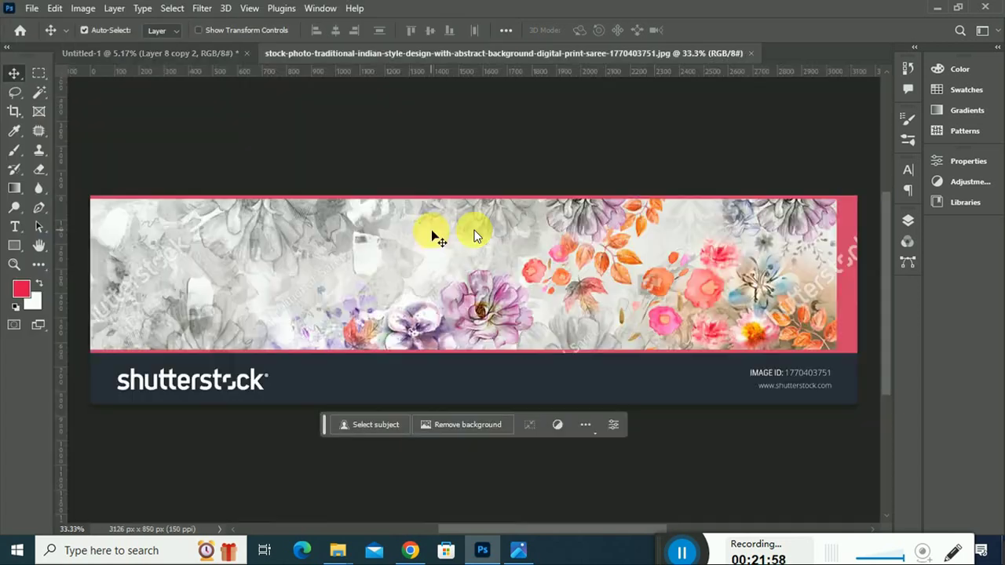
# Step: Zoom into the stock photo, then return to the Untitled-1 banner
pyautogui.hotkey('ctrl', '+')
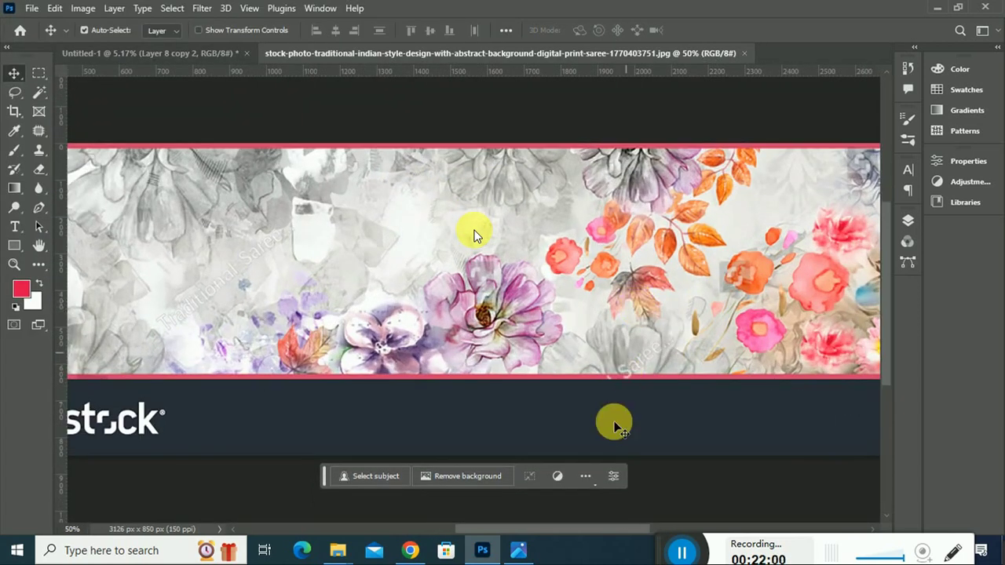
pyautogui.moveTo(603, 530); pyautogui.dragTo(647, 531)
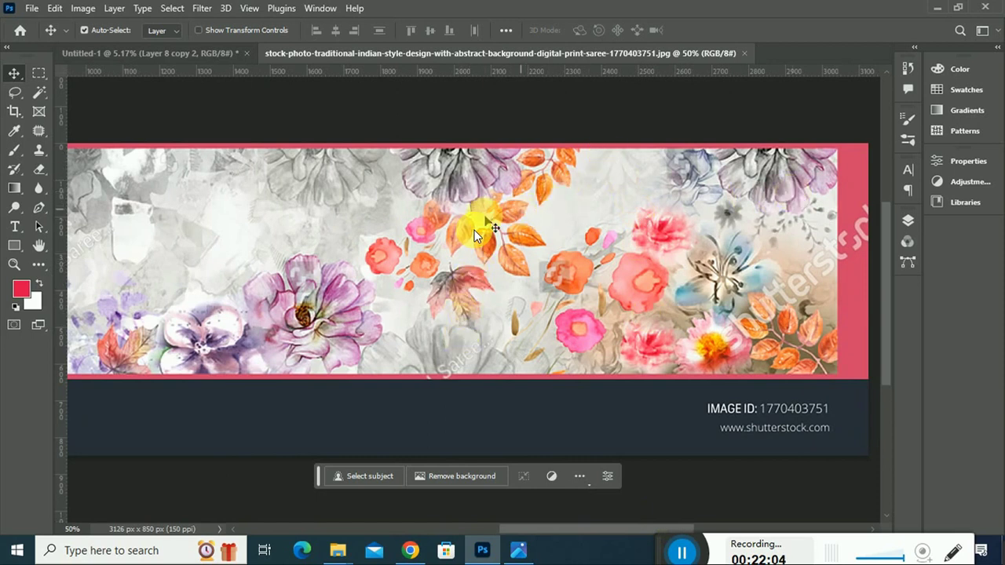
pyautogui.click(213, 53)
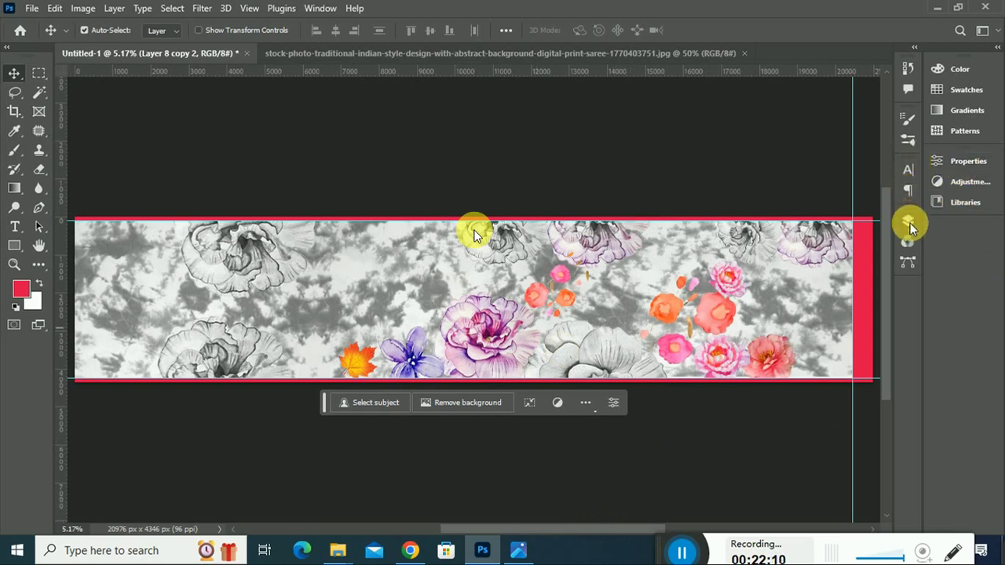
# Step: Add a new layer above the grey texture and set the foreground colour to white
pyautogui.click(909, 222)
pyautogui.scroll(-1, 797, 476)
pyautogui.scroll(-1, 816, 477)
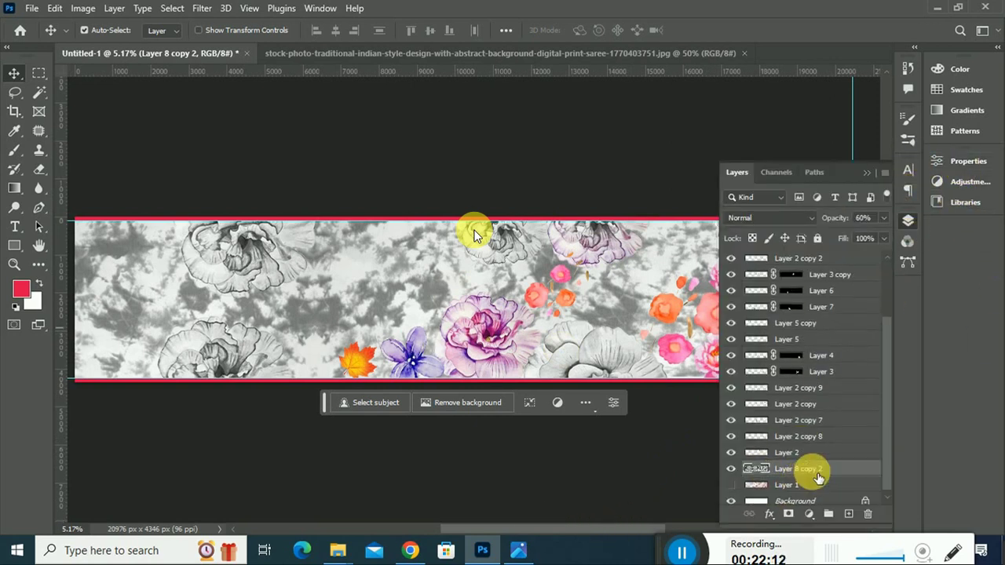
pyautogui.click(847, 515)
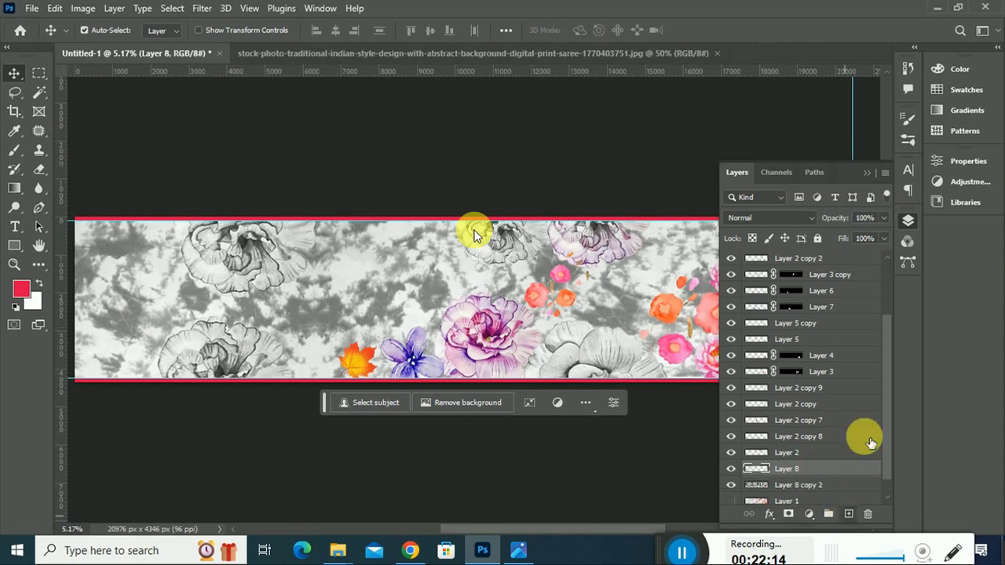
pyautogui.click(864, 172)
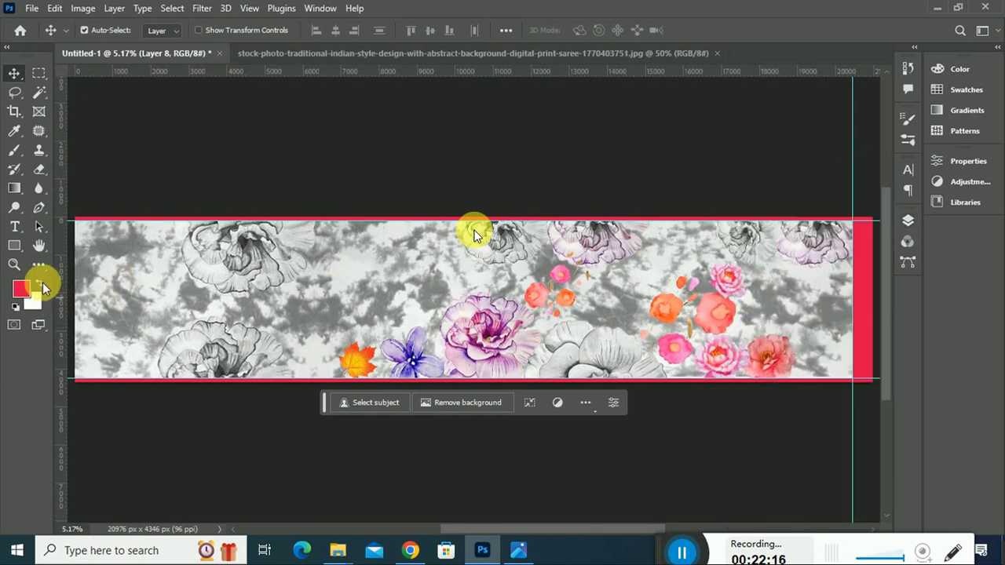
pyautogui.click(19, 290)
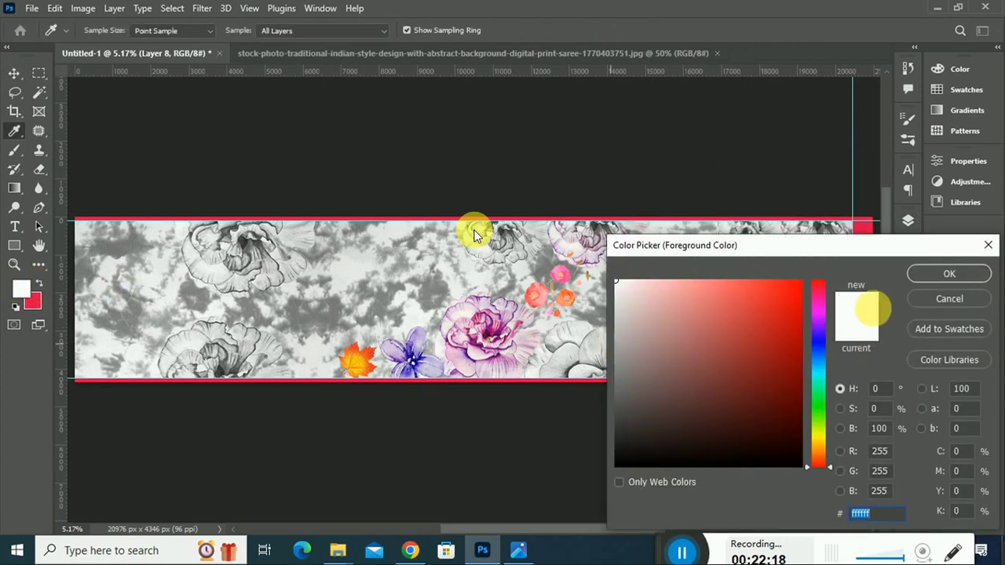
pyautogui.click(952, 274)
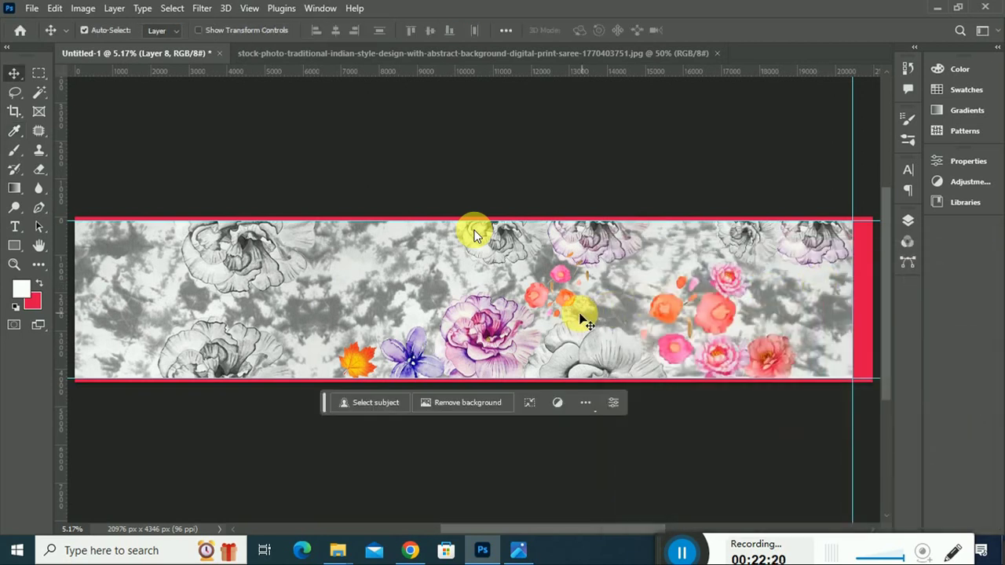
# Step: Set the Brush tool to a soft 5000 px, 0% hardness brush at 22% opacity
pyautogui.press('b')
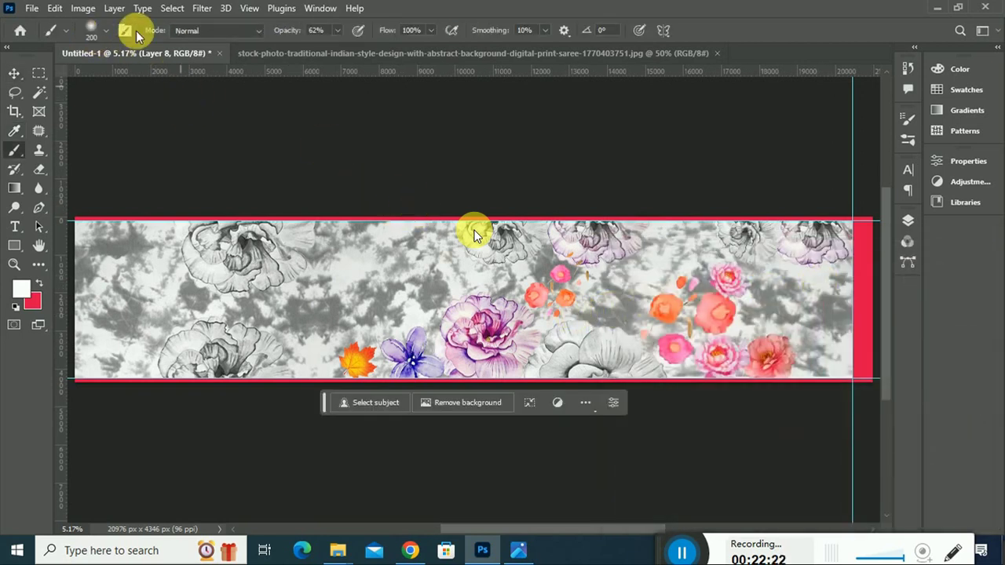
pyautogui.click(106, 36)
pyautogui.moveTo(152, 78); pyautogui.dragTo(172, 82)
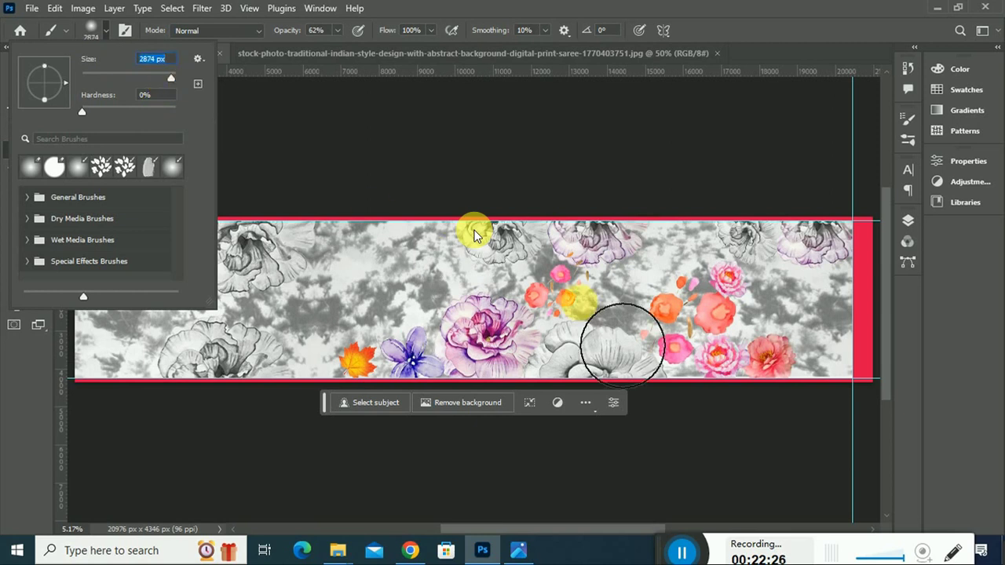
pyautogui.moveTo(174, 79); pyautogui.dragTo(176, 79)
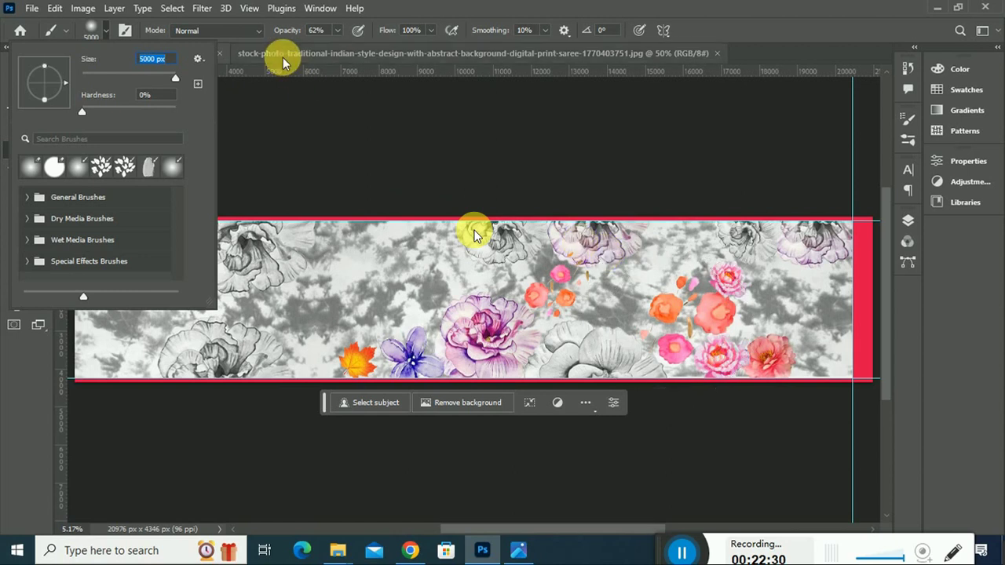
pyautogui.moveTo(339, 34); pyautogui.dragTo(311, 47)
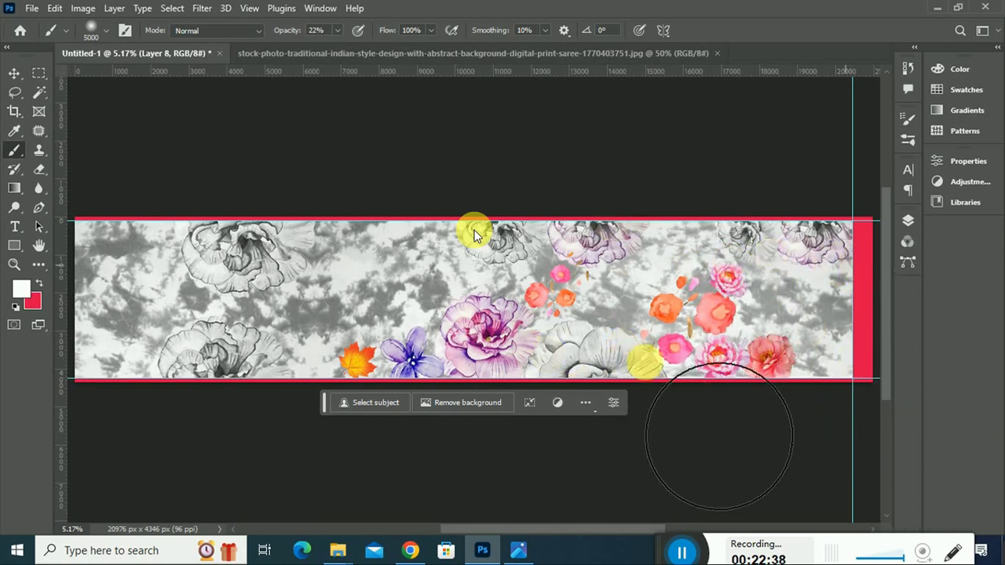
# Step: Set brush opacity to 37%, paint white over the texture's right side, and shrink the brush
pyautogui.press('3')
pyautogui.press('7')
pyautogui.moveTo(550, 267); pyautogui.dragTo(639, 370)
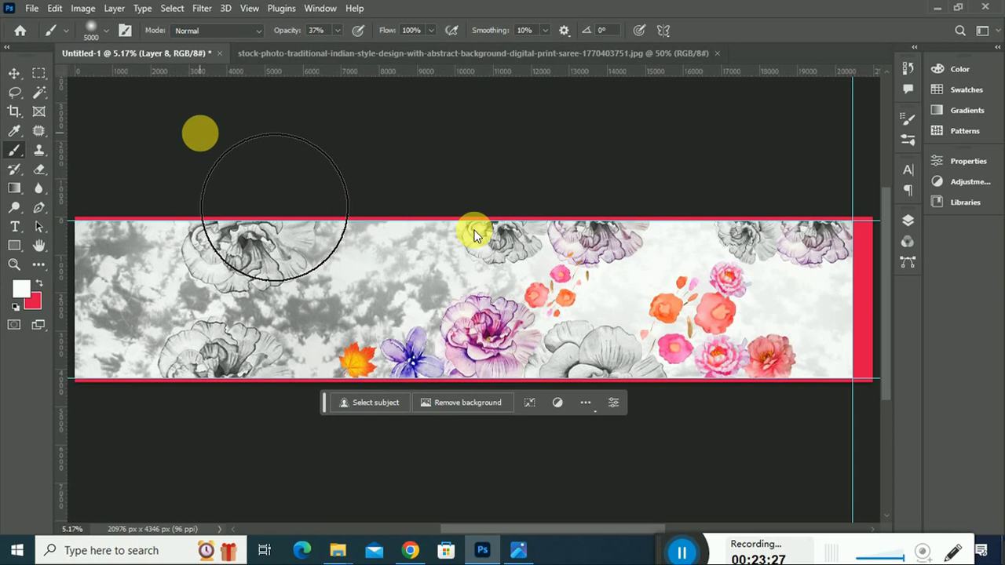
pyautogui.press('[')
pyautogui.press('[')
pyautogui.press('[')
pyautogui.press('[')
pyautogui.press('[')
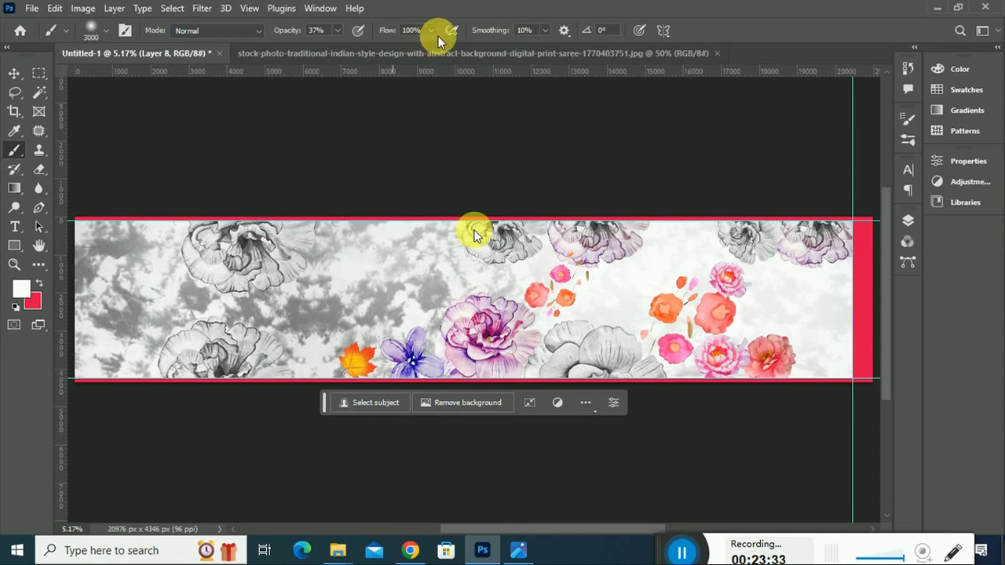
# Step: Shrink the brush and sample a light beige from the saree reference photo as foreground colour
pyautogui.click(449, 55)
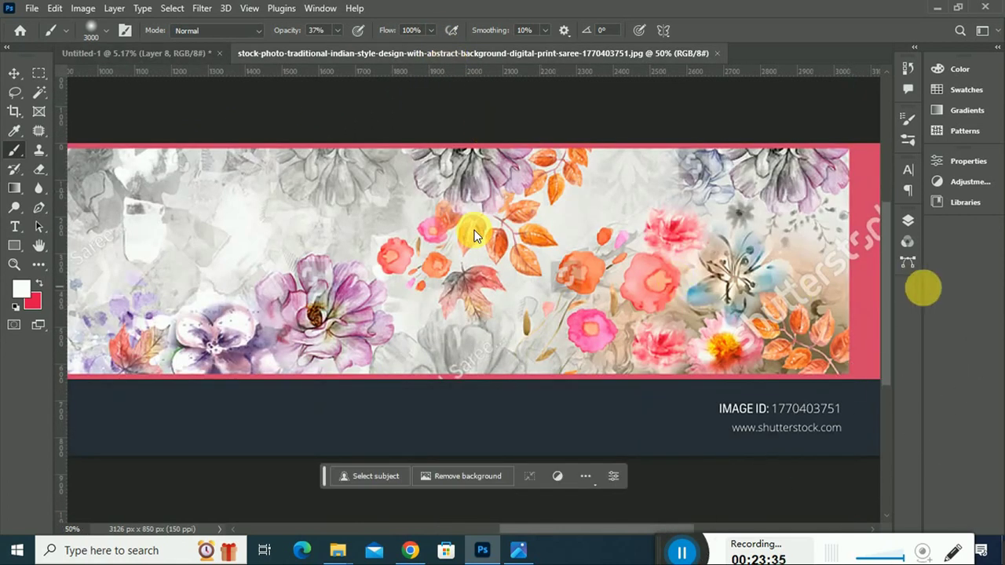
pyautogui.press('[')
pyautogui.press('[')
pyautogui.press('[')
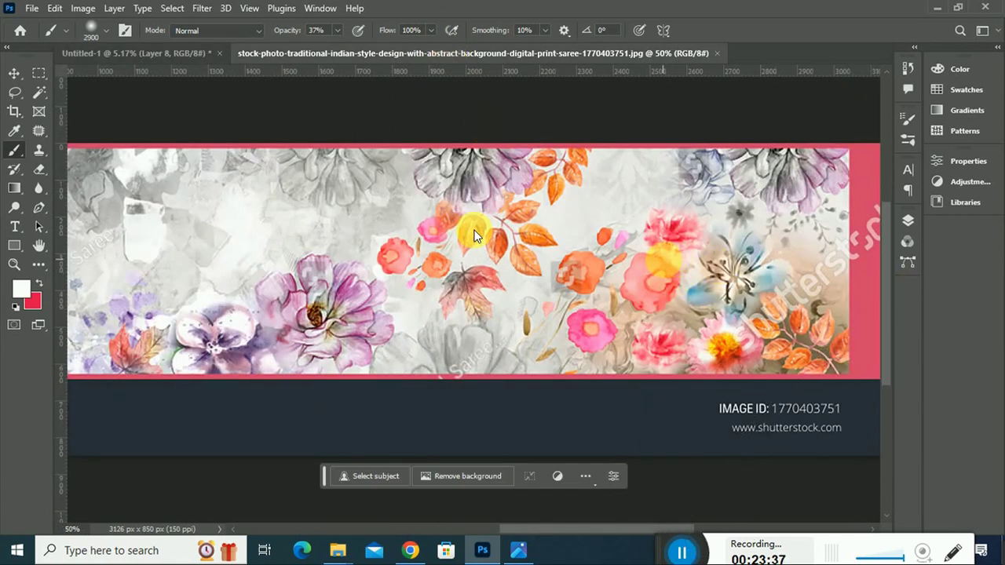
pyautogui.click(20, 287)
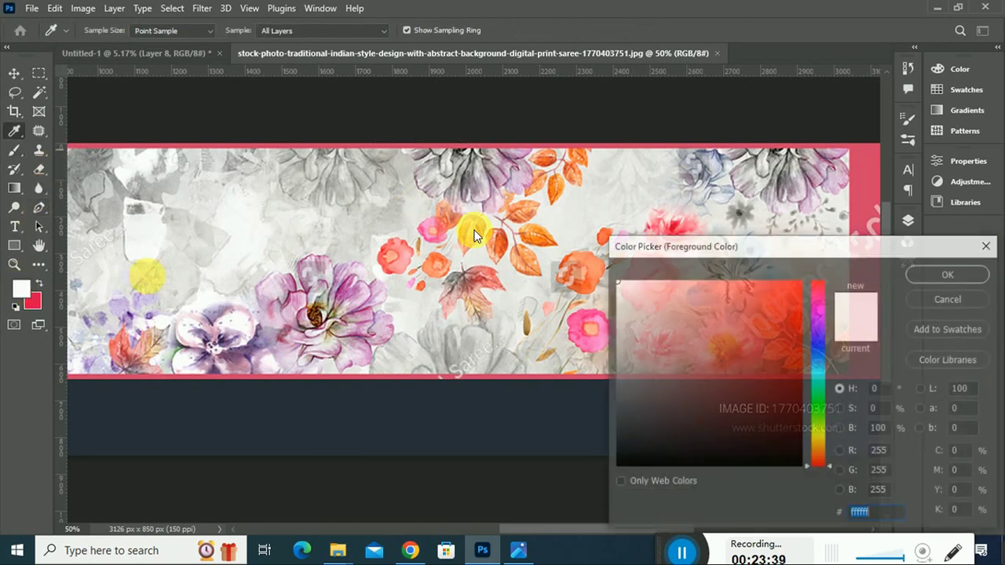
pyautogui.moveTo(822, 250); pyautogui.dragTo(788, 364)
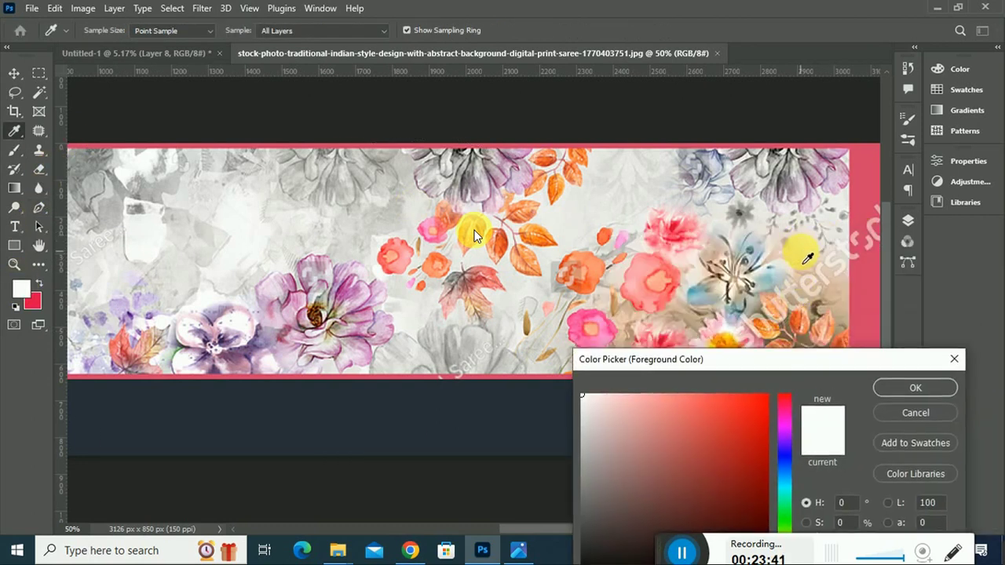
pyautogui.click(804, 265)
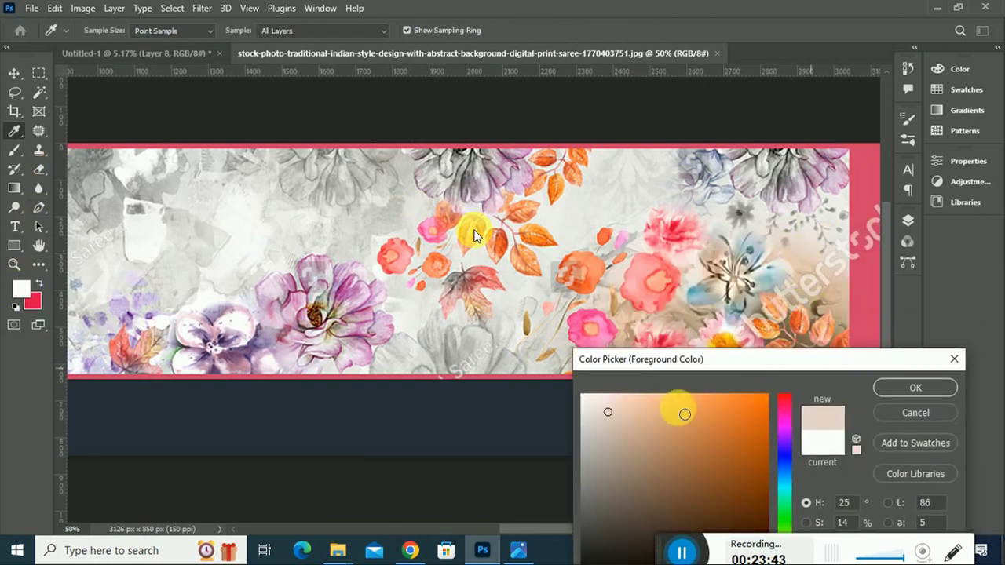
pyautogui.click(631, 411)
pyautogui.click(898, 387)
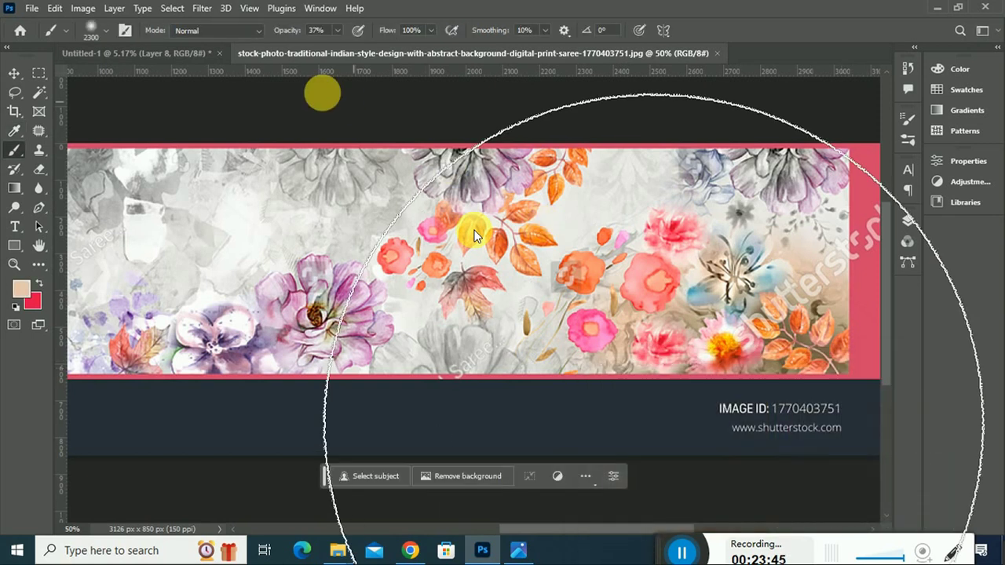
# Step: Paint the beige softly over the banner's lower-right flowers
pyautogui.click(99, 54)
pyautogui.moveTo(788, 387)
pyautogui.mouseDown()
pyautogui.moveTo(807, 339)
pyautogui.moveTo(787, 399)
pyautogui.moveTo(803, 315)
pyautogui.moveTo(207, 385)
pyautogui.mouseUp()
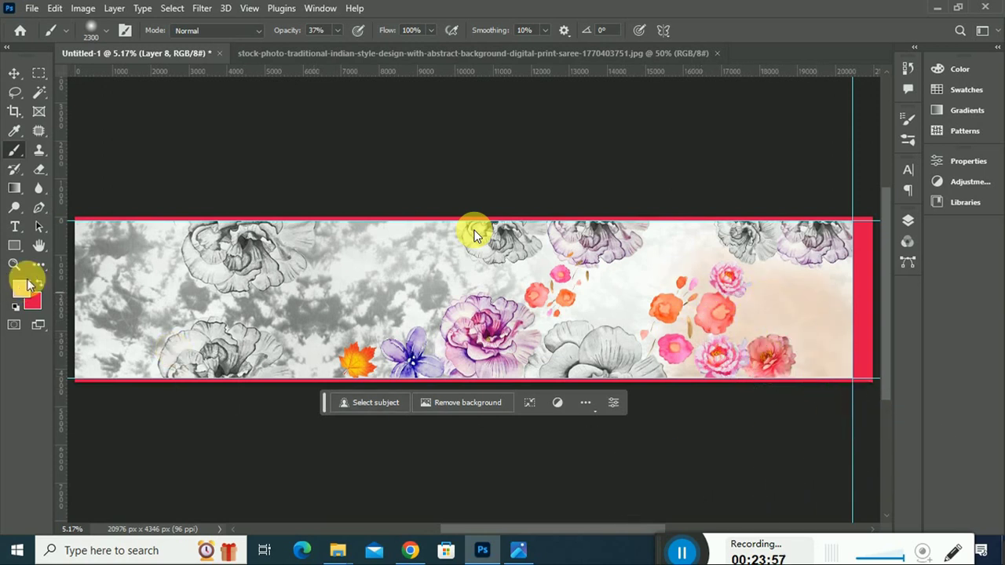
pyautogui.click(305, 63)
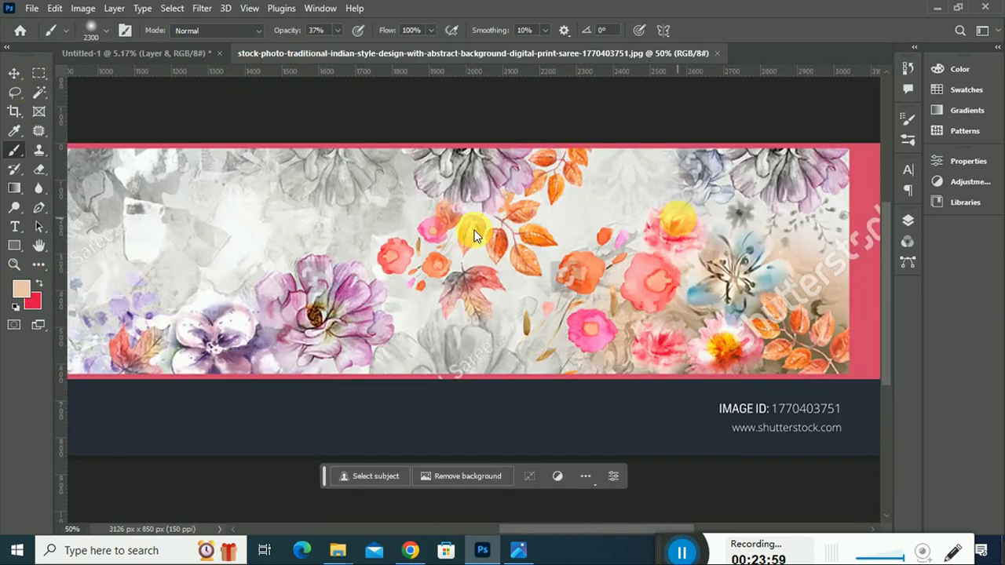
# Step: Sample a tan brown from the reference photo's leaves as the foreground colour
pyautogui.click(35, 284)
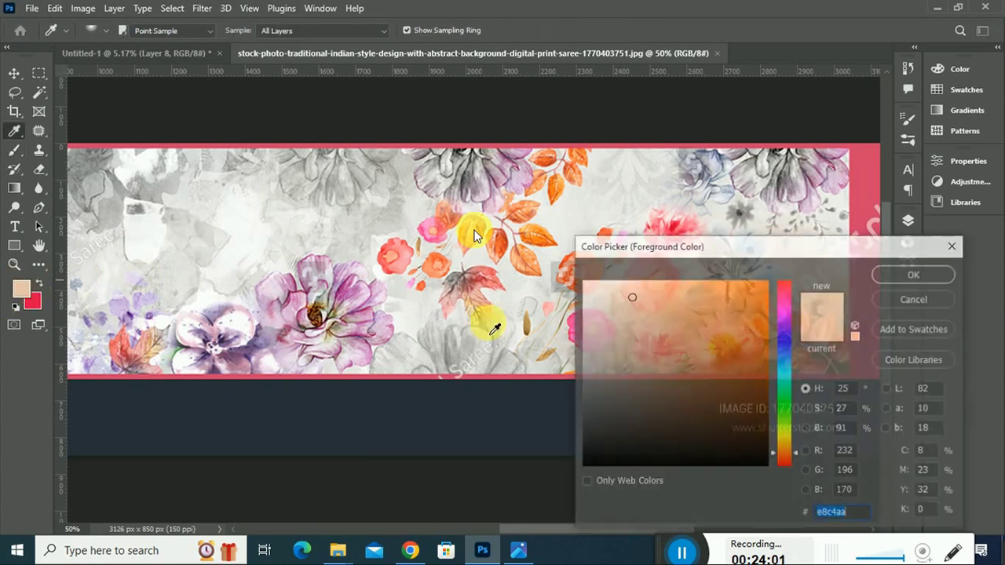
pyautogui.moveTo(815, 256); pyautogui.dragTo(503, 348)
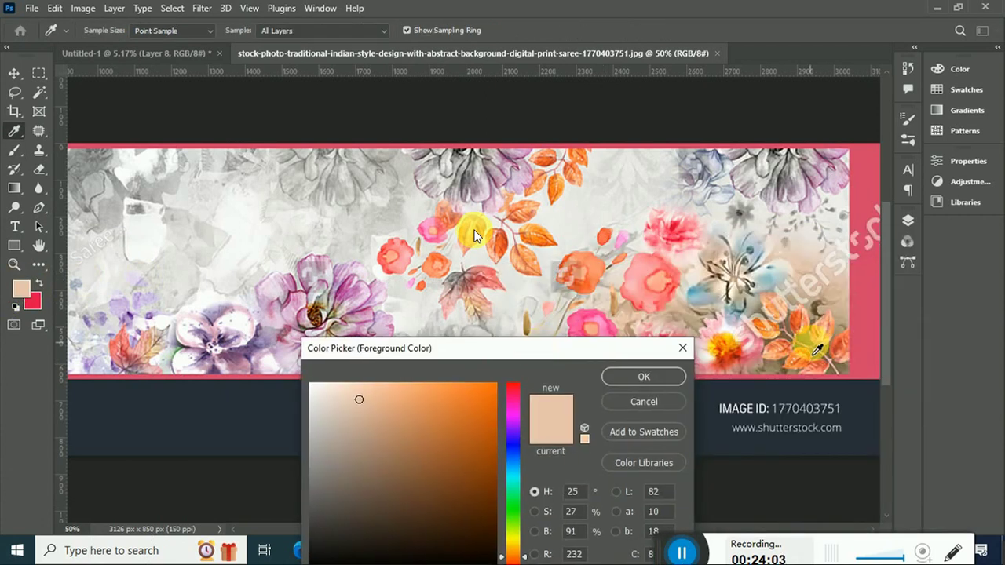
pyautogui.click(809, 353)
pyautogui.click(622, 373)
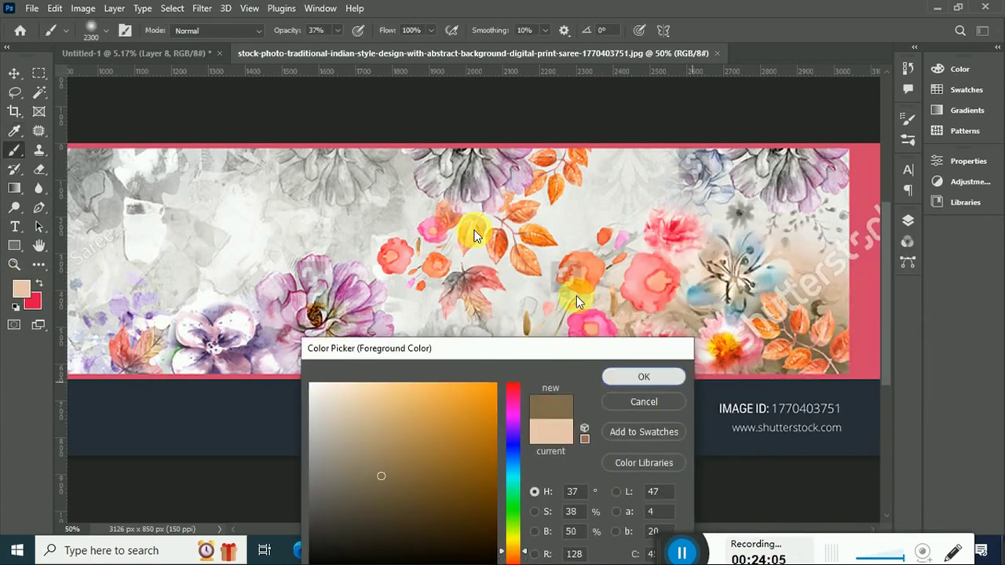
pyautogui.press('b')
# Step: Brush soft tan-brown shading over the banner's lower-right corner
pyautogui.click(164, 53)
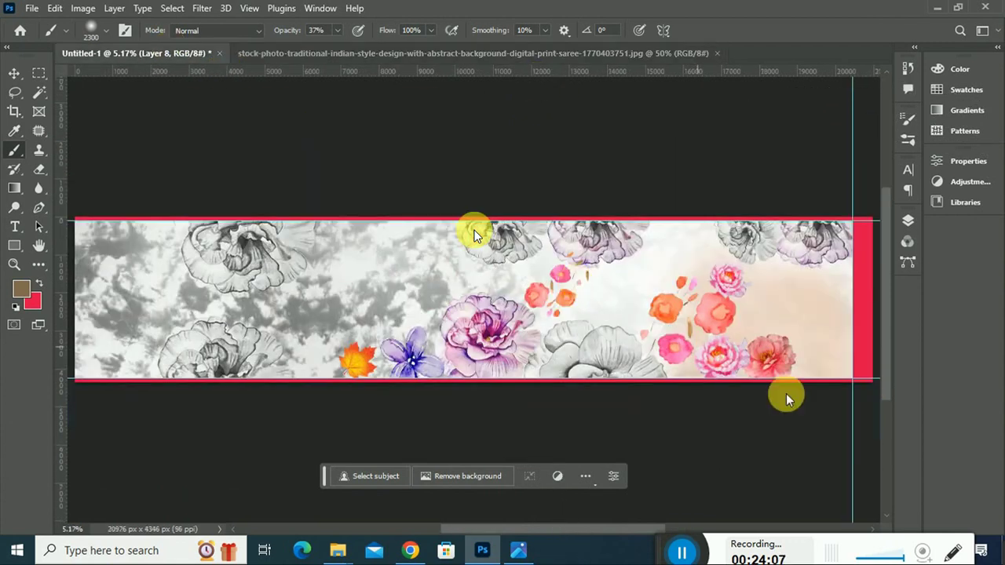
pyautogui.moveTo(819, 362)
pyautogui.mouseDown()
pyautogui.moveTo(938, 448)
pyautogui.moveTo(848, 400)
pyautogui.moveTo(828, 355)
pyautogui.mouseUp()
pyautogui.moveTo(925, 444)
pyautogui.mouseDown()
pyautogui.moveTo(911, 461)
pyautogui.moveTo(846, 370)
pyautogui.moveTo(815, 355)
pyautogui.moveTo(937, 481)
pyautogui.mouseUp()
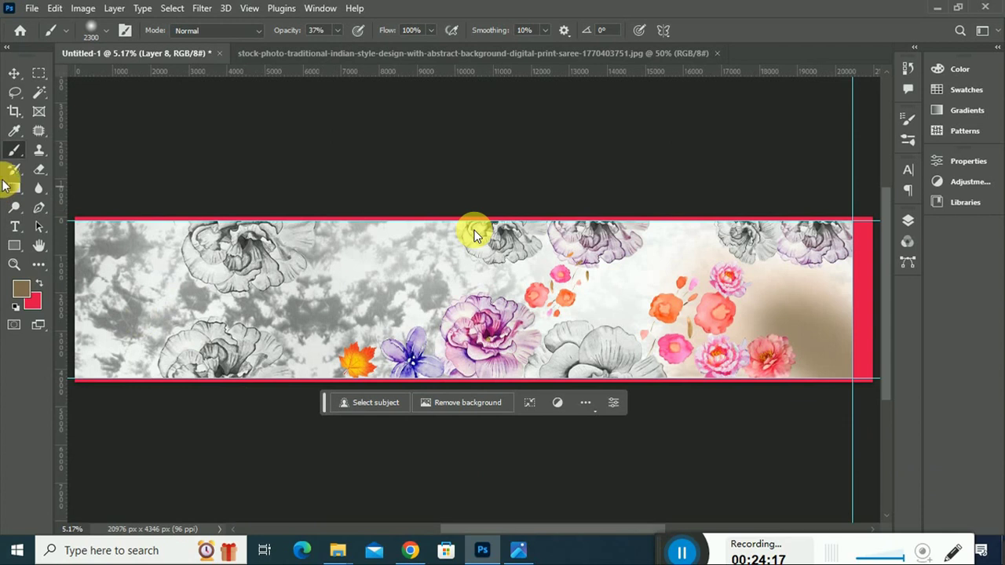
pyautogui.click(338, 58)
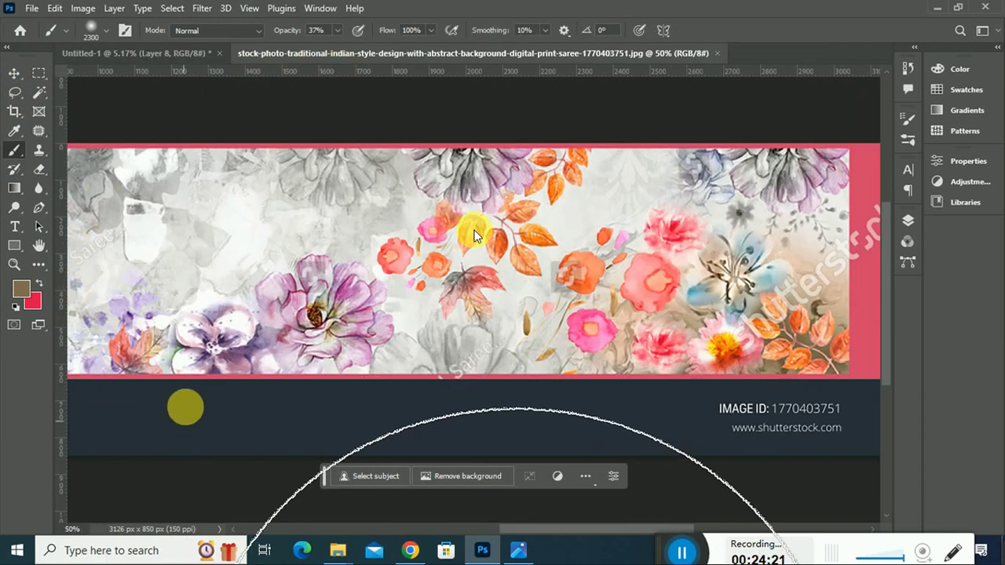
pyautogui.scroll(-2, 474, 234)
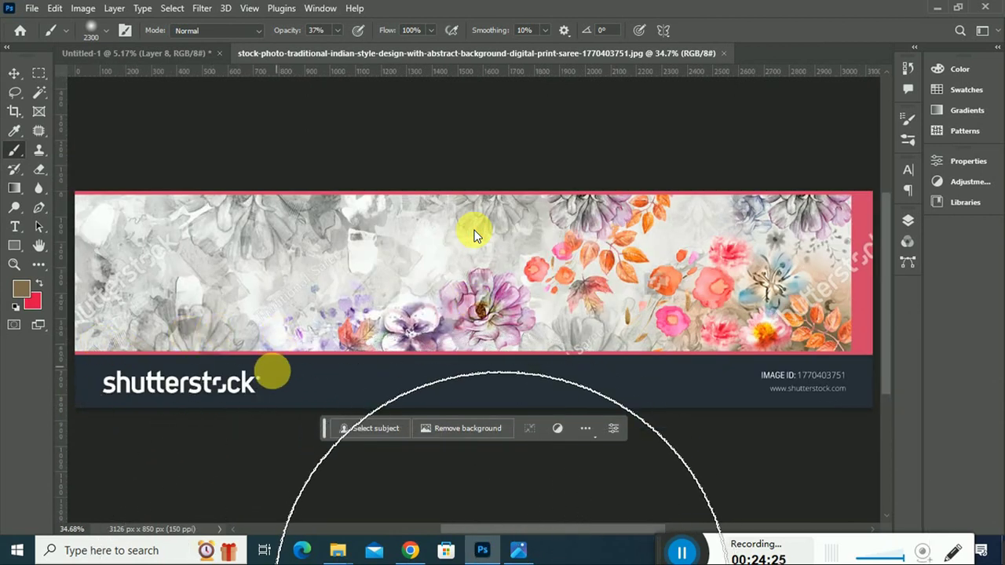
pyautogui.click(196, 55)
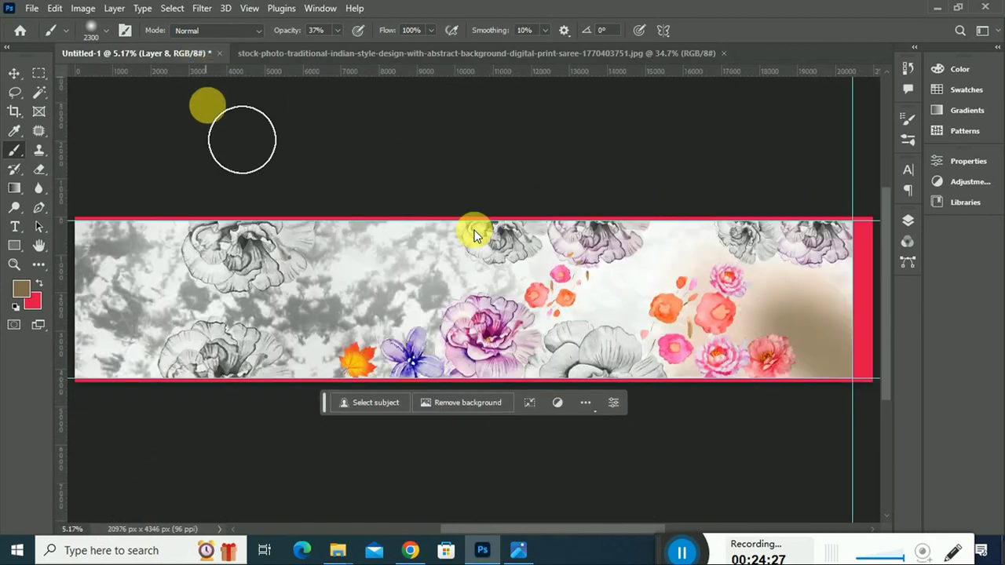
# Step: Set Layer 2 copy 3 and Layer 2 copy 4 to 70% opacity
pyautogui.click(14, 73)
pyautogui.click(232, 271)
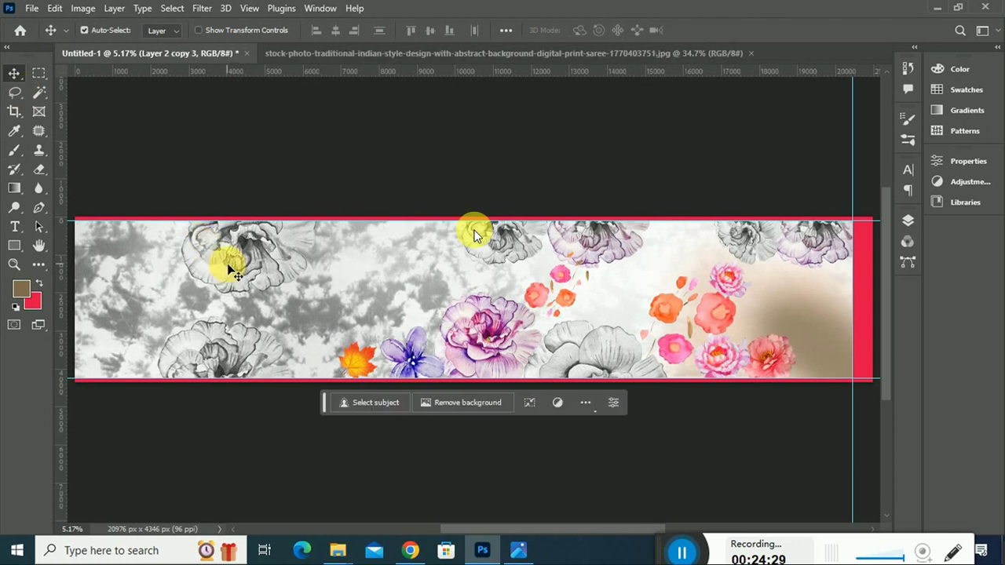
pyautogui.click(908, 220)
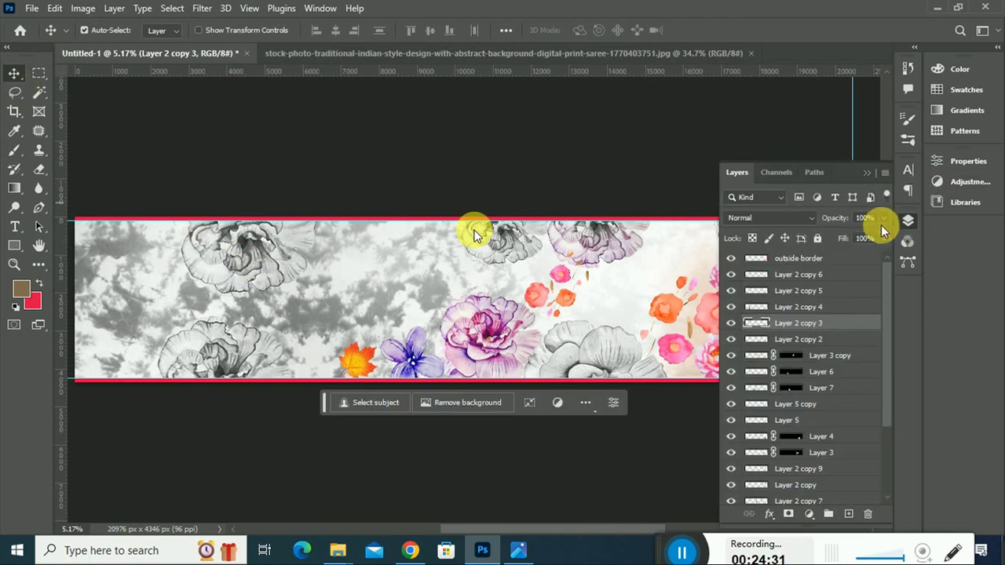
pyautogui.click(867, 218)
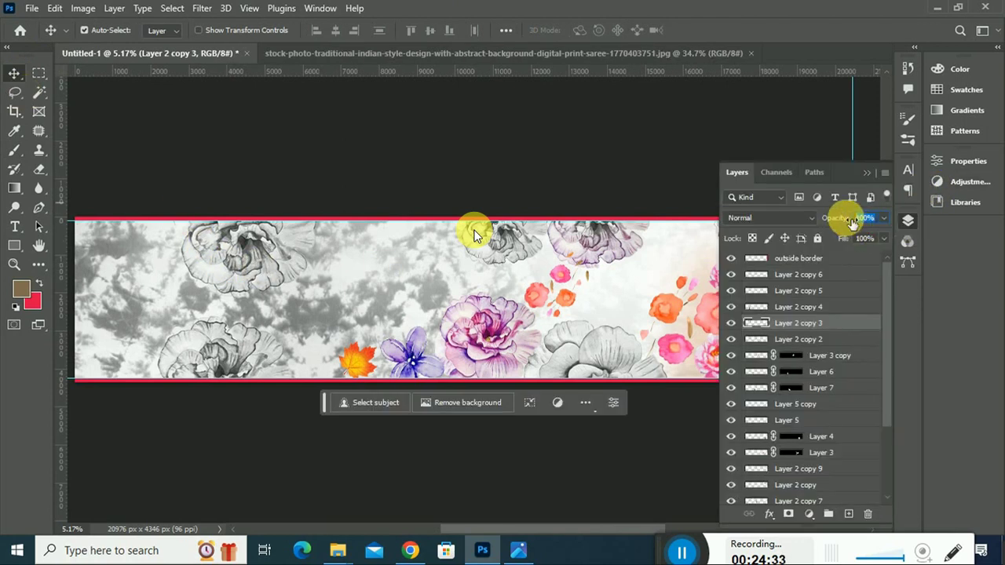
pyautogui.write('70')
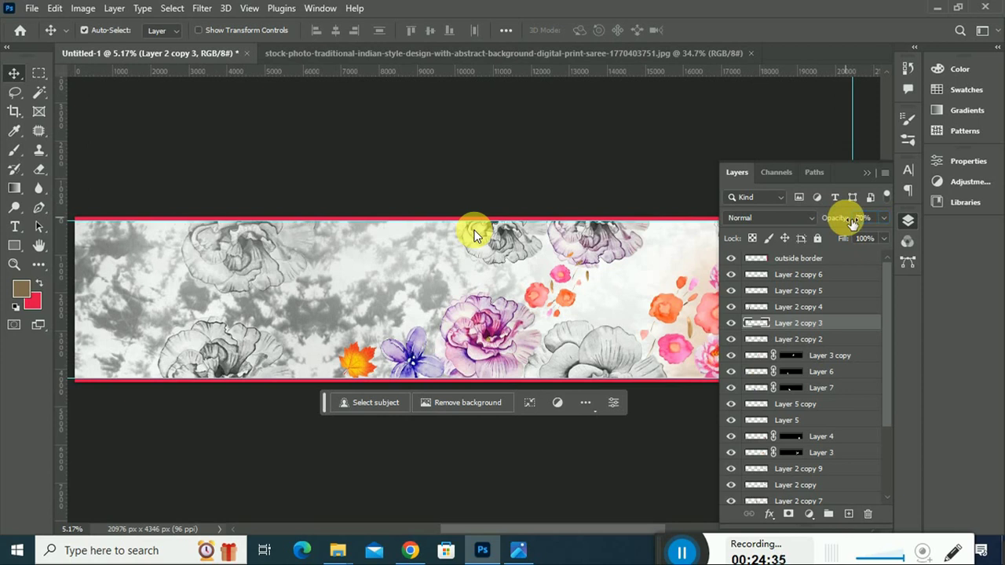
pyautogui.press('Return')
pyautogui.click(223, 350)
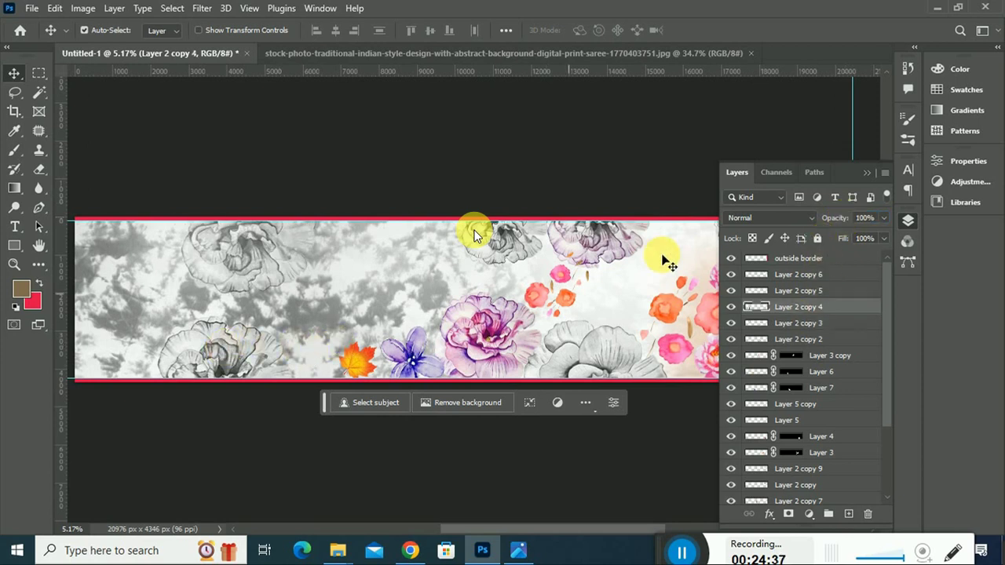
pyautogui.write('7')
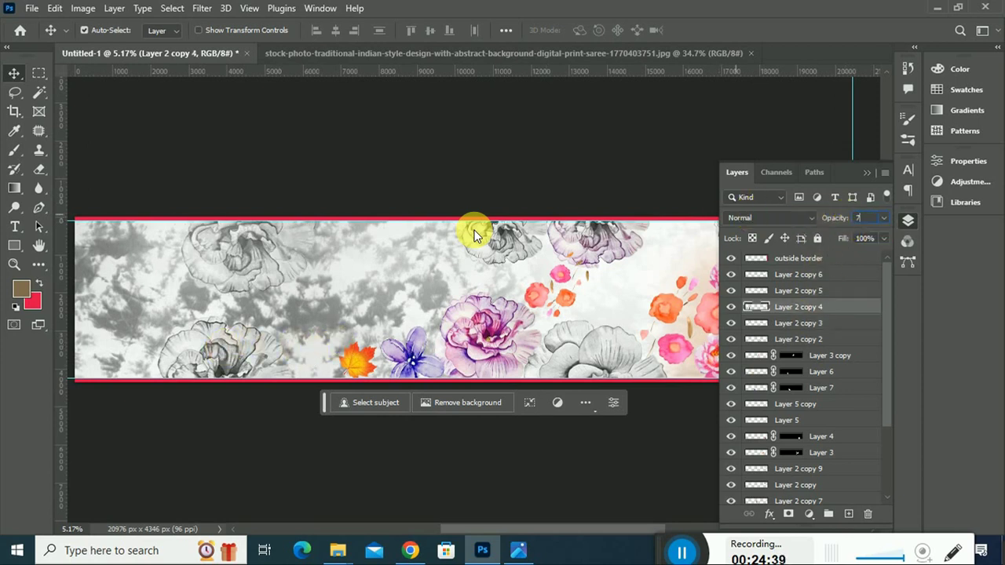
pyautogui.write('0')
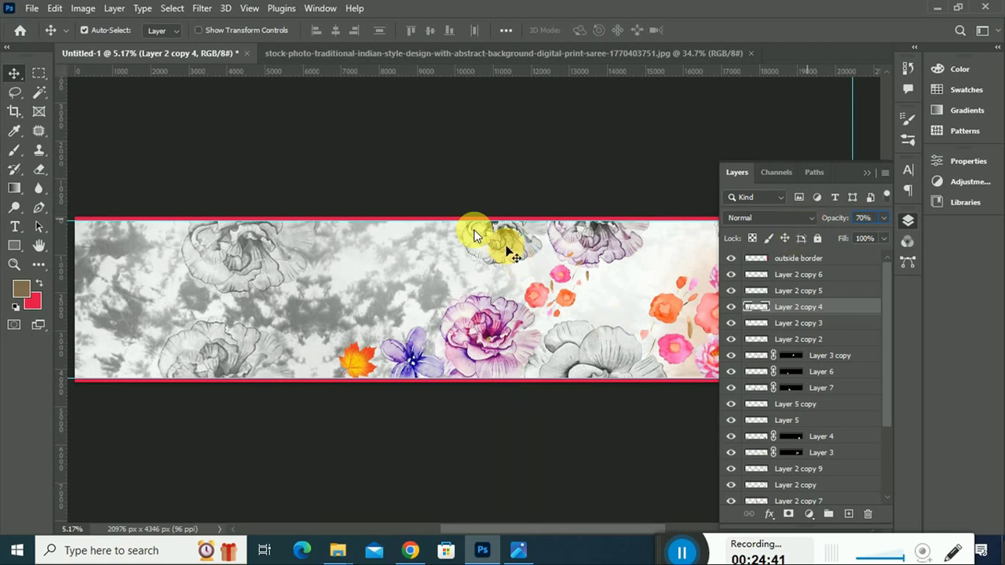
# Step: Adjust Layer 2 copy 5's opacity, then erase the beige wash over the right-hand pink flowers
pyautogui.click(507, 249)
pyautogui.click(880, 220)
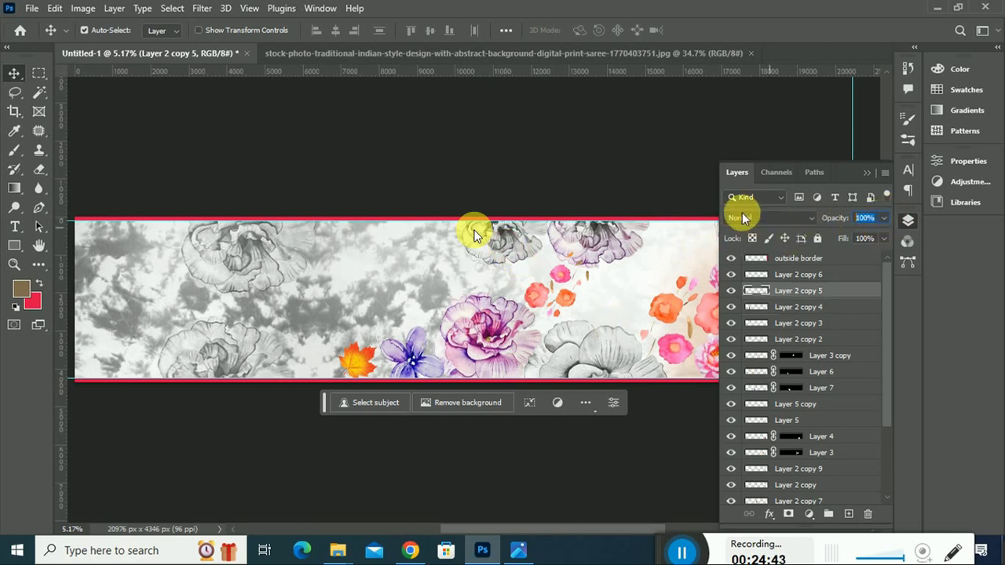
pyautogui.write('0')
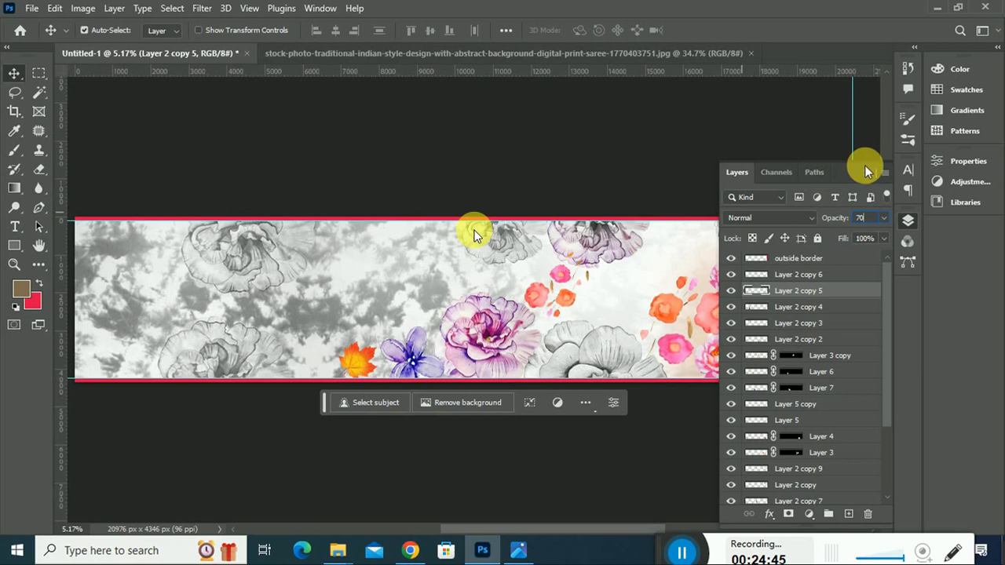
pyautogui.click(871, 172)
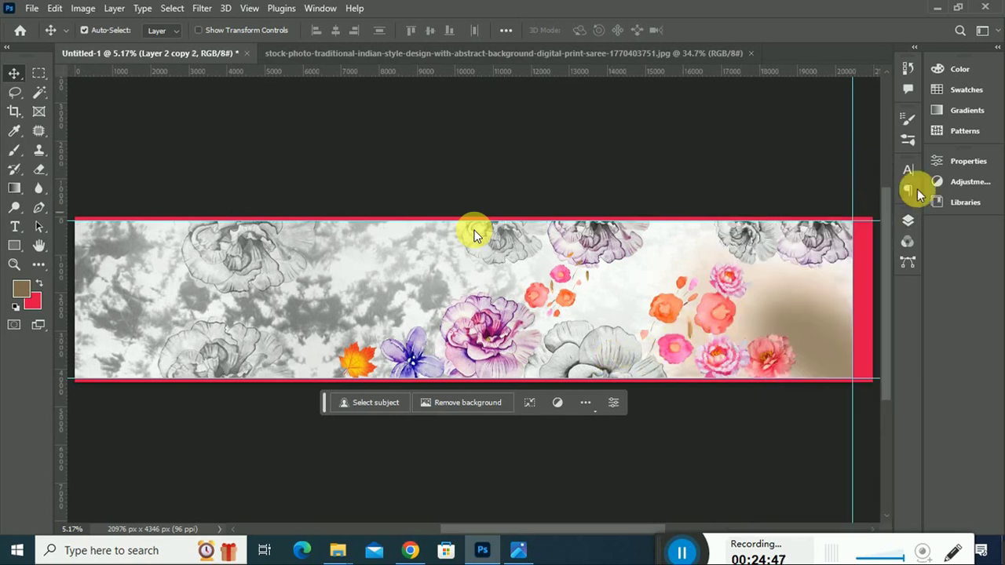
pyautogui.click(907, 222)
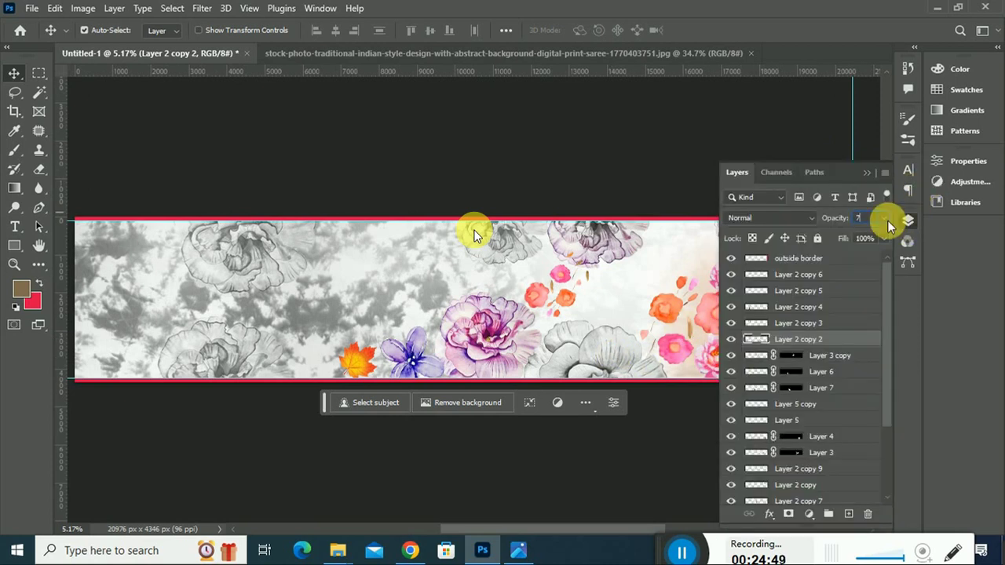
pyautogui.write('0')
pyautogui.click(867, 177)
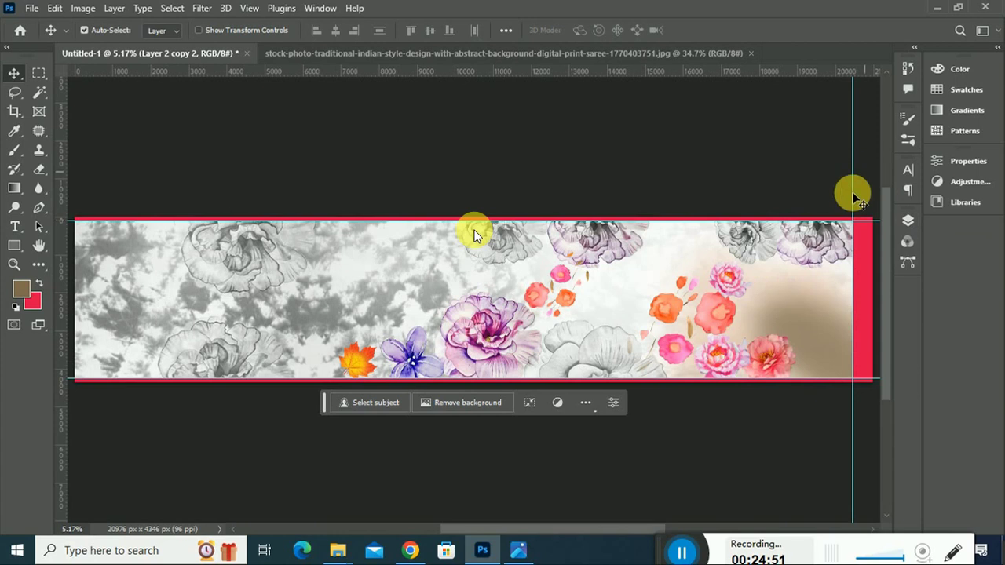
pyautogui.click(909, 221)
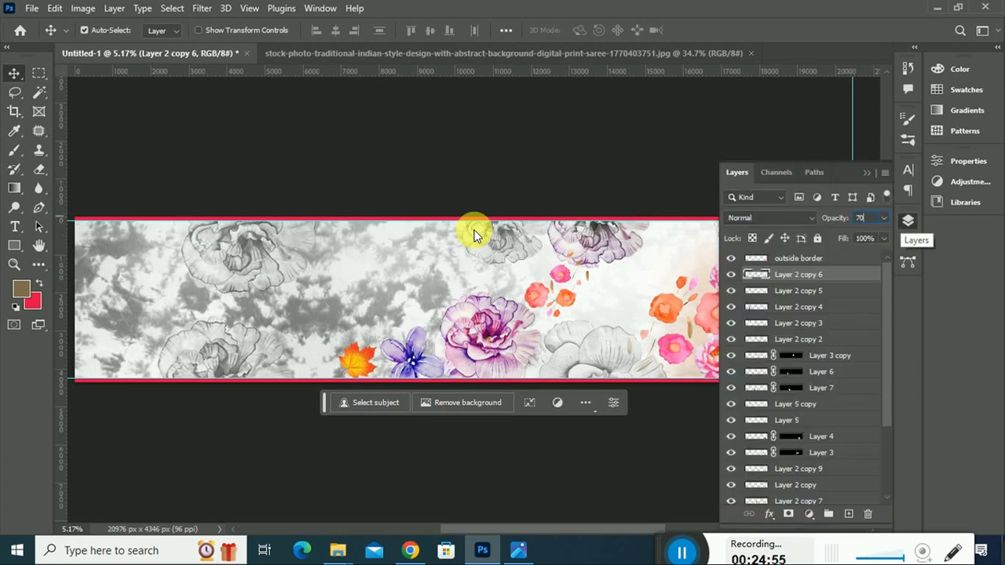
pyautogui.click(866, 177)
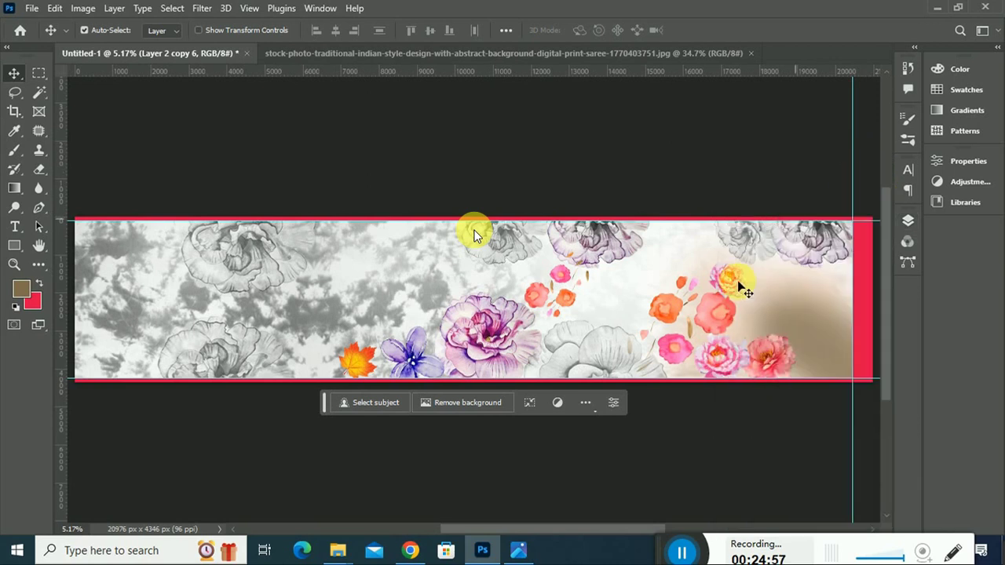
pyautogui.press('e')
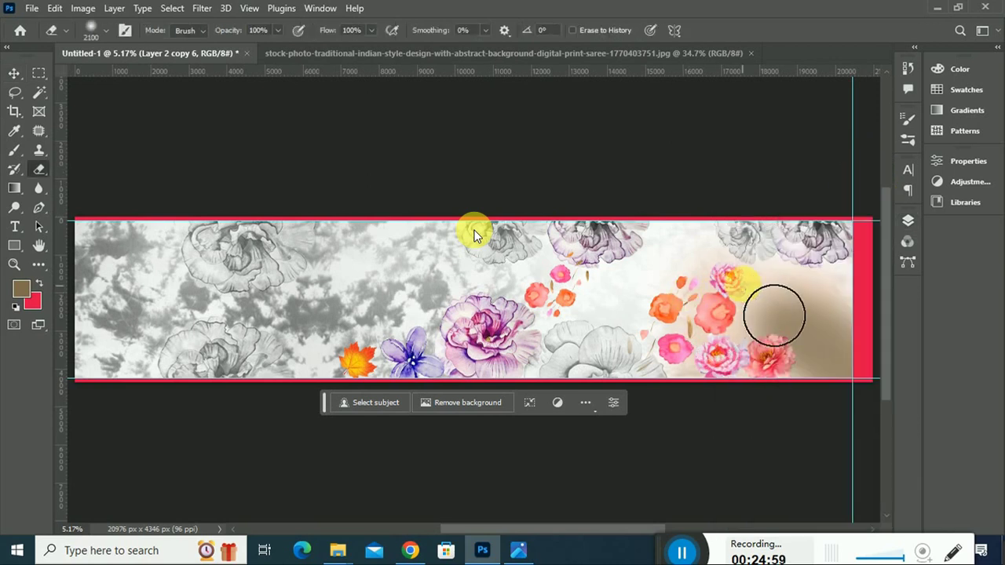
pyautogui.moveTo(754, 299); pyautogui.dragTo(742, 408)
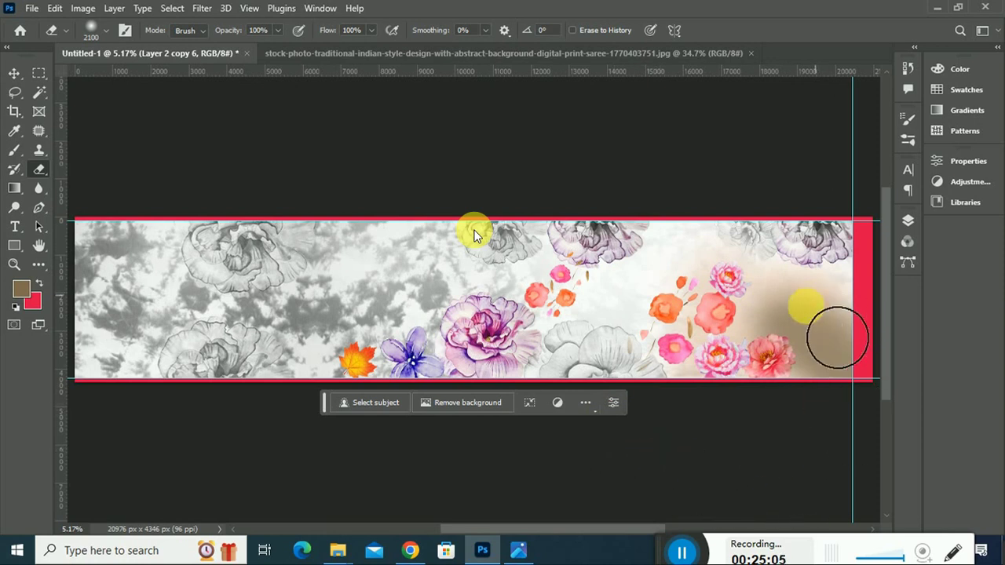
pyautogui.click(360, 51)
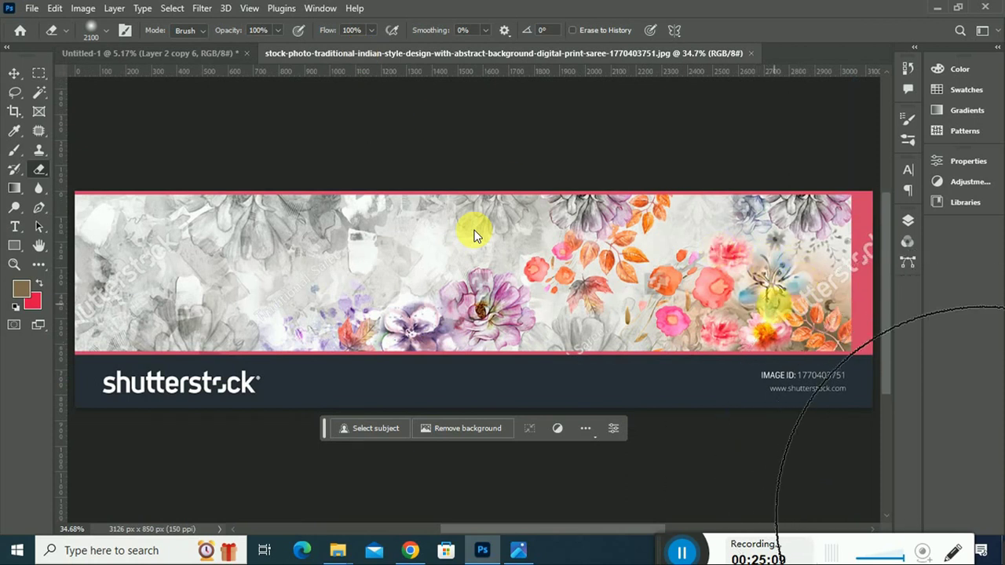
pyautogui.click(31, 8)
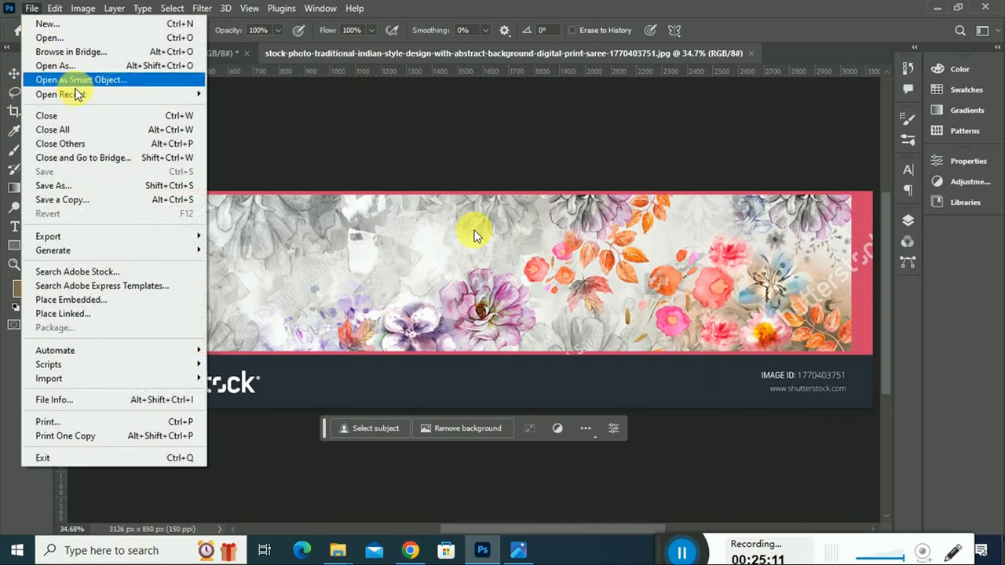
pyautogui.click(100, 41)
pyautogui.scroll(-3, 315, 157)
pyautogui.scroll(-3, 354, 184)
pyautogui.scroll(-3, 355, 187)
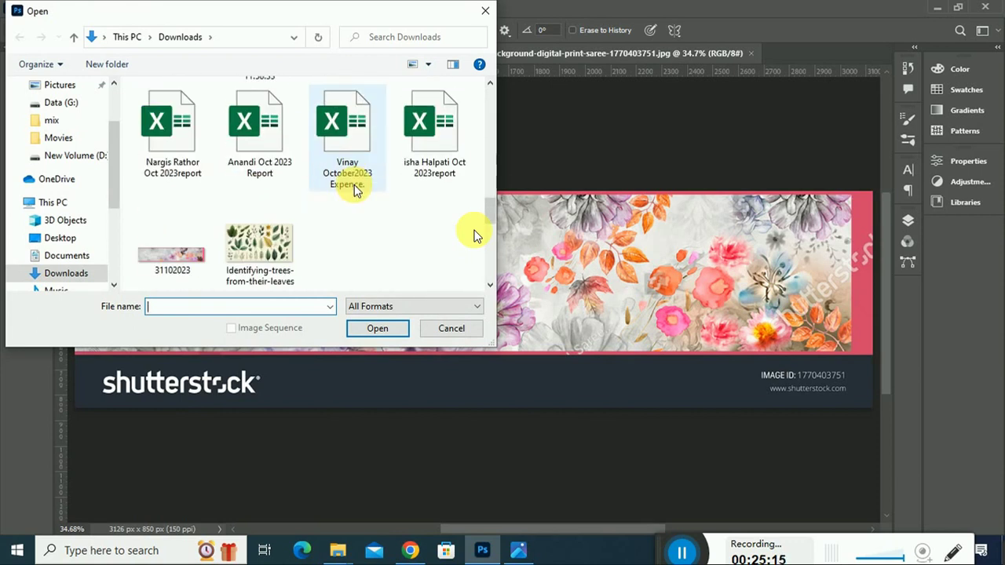
pyautogui.scroll(-3, 354, 189)
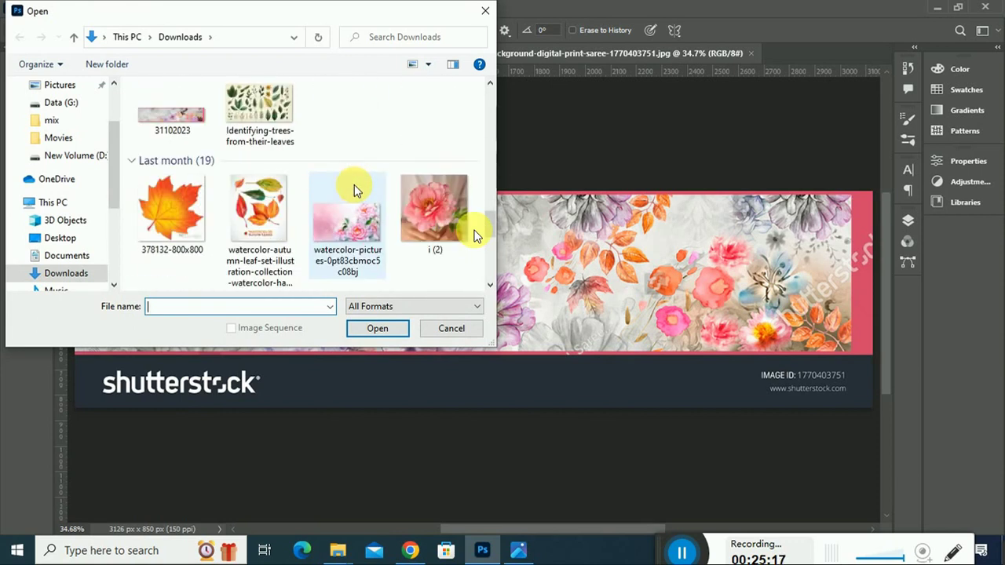
pyautogui.scroll(-3, 354, 188)
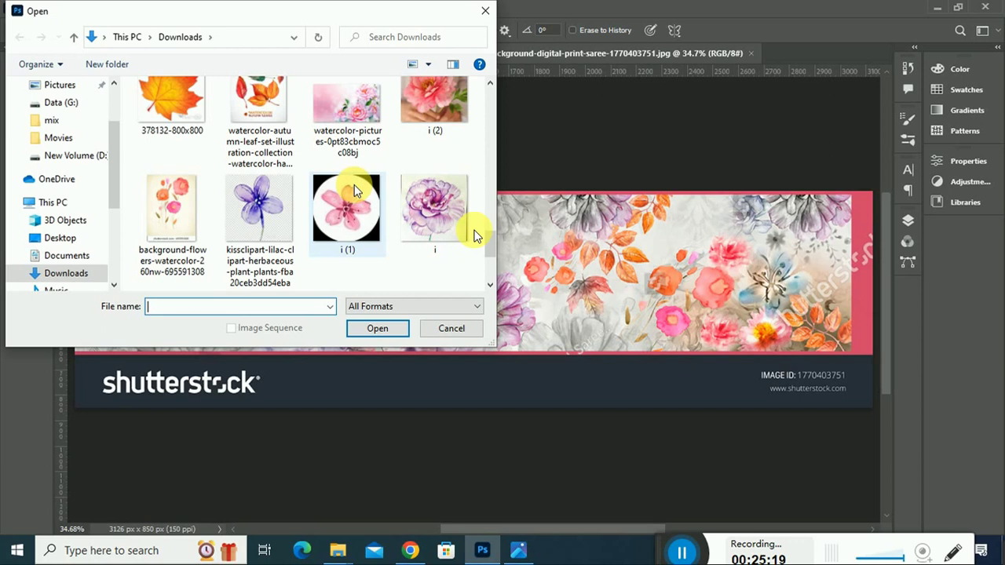
pyautogui.scroll(-3, 355, 184)
pyautogui.scroll(1, 354, 185)
pyautogui.scroll(3, 355, 185)
pyautogui.click(260, 133)
pyautogui.click(397, 329)
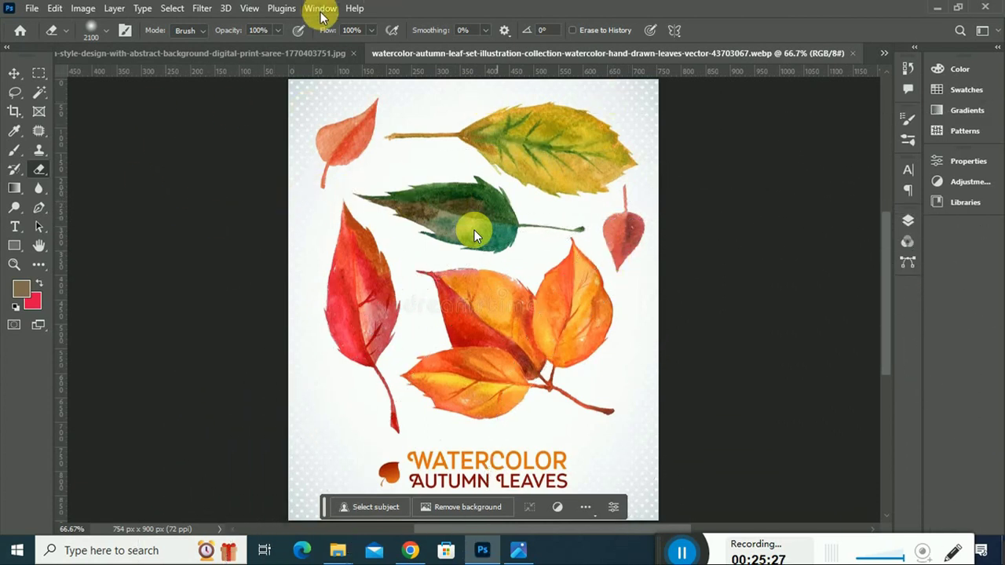
pyautogui.click(853, 52)
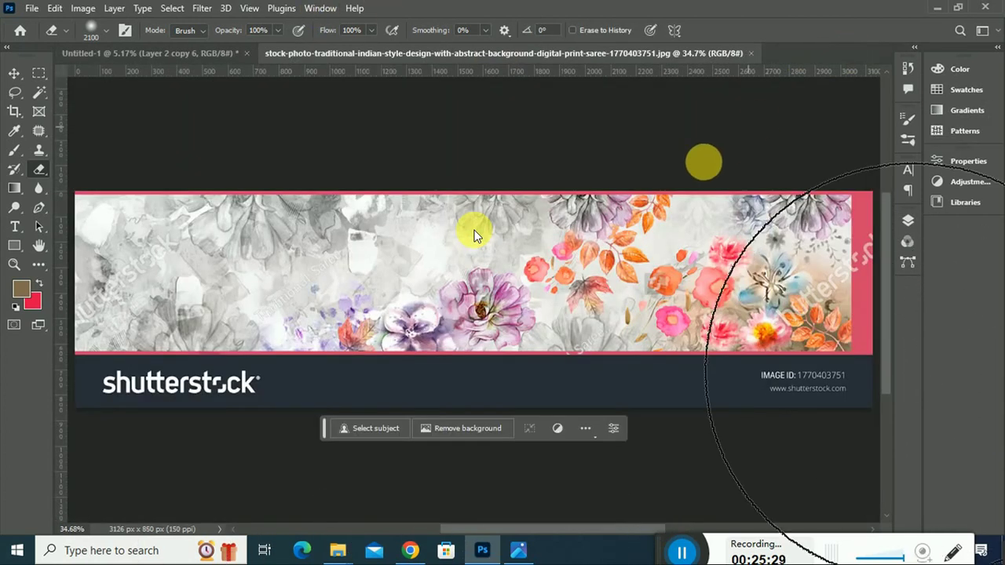
pyautogui.click(149, 53)
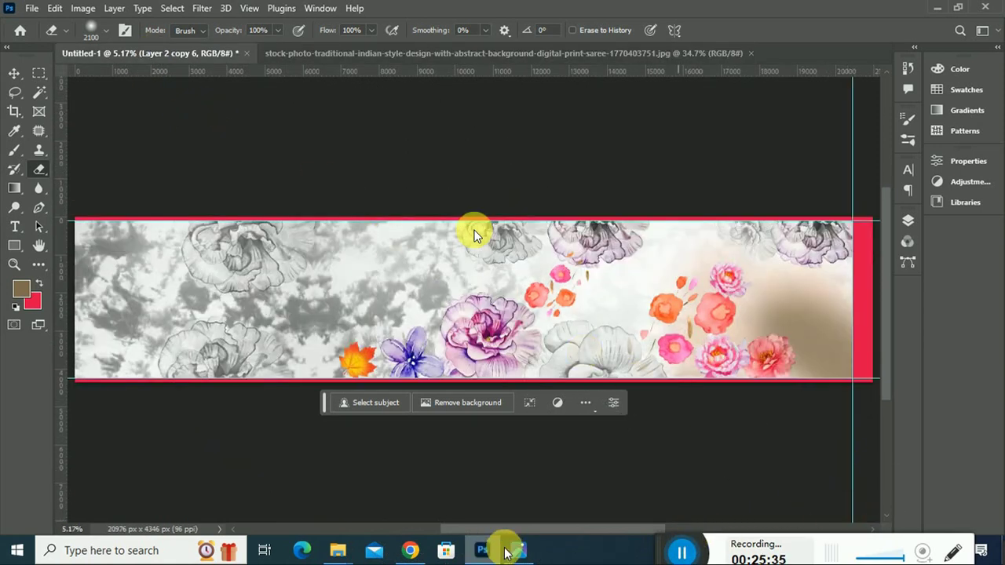
pyautogui.click(410, 550)
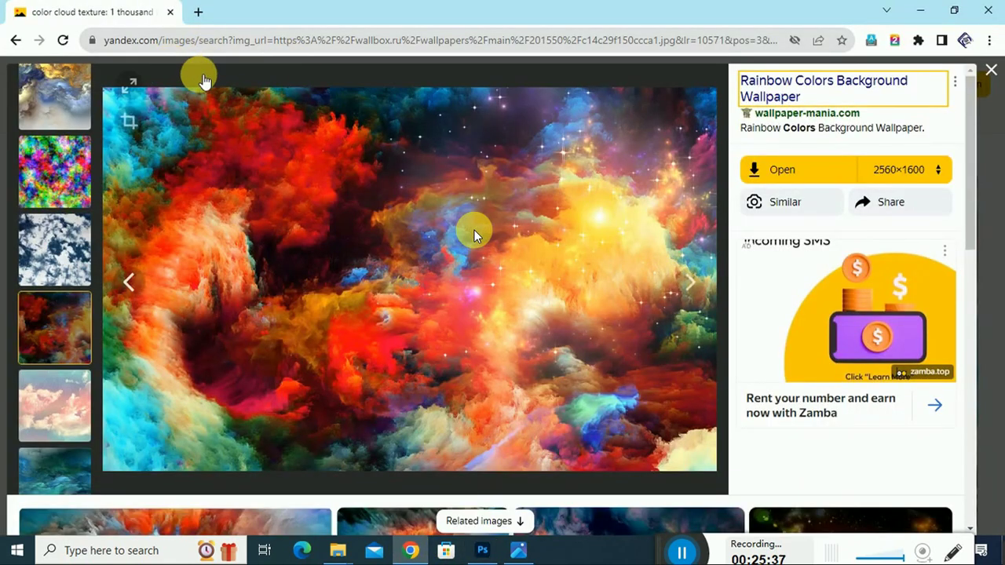
# Step: Go back and run a new Yandex image search for 'leaf png'
pyautogui.click(11, 41)
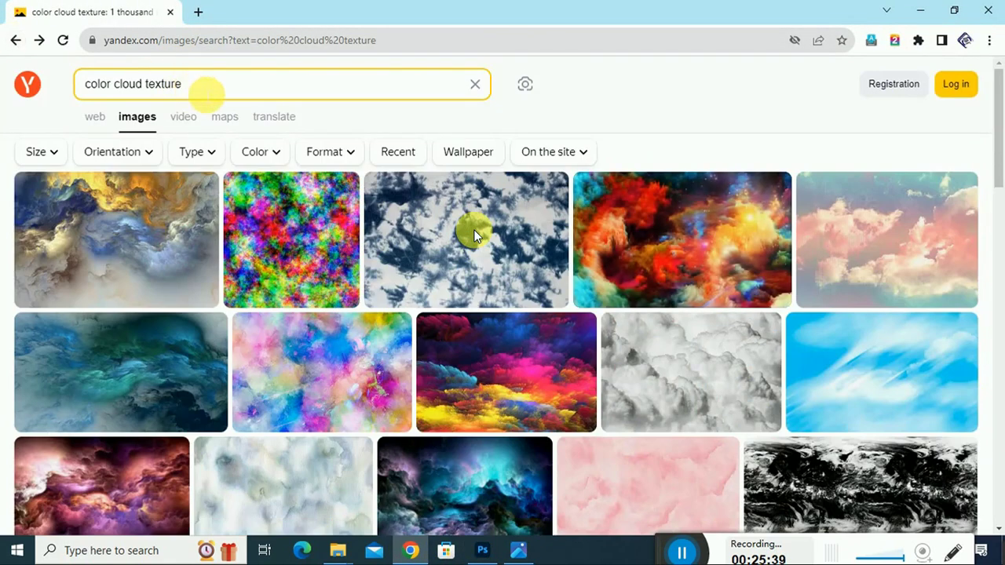
pyautogui.click(196, 87)
pyautogui.press('BackSpace')
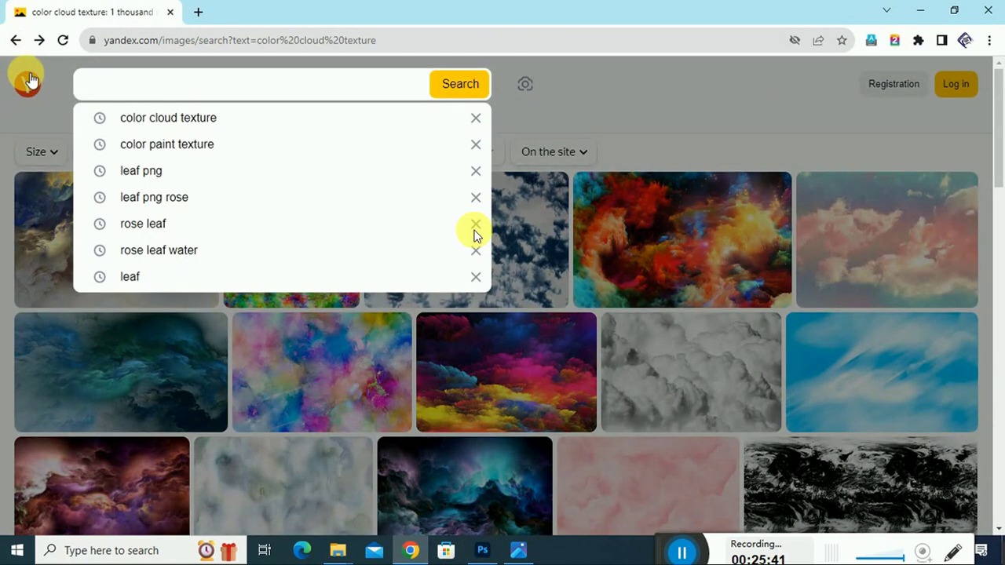
pyautogui.write('leaf')
pyautogui.press('Down')
pyautogui.press('Return')
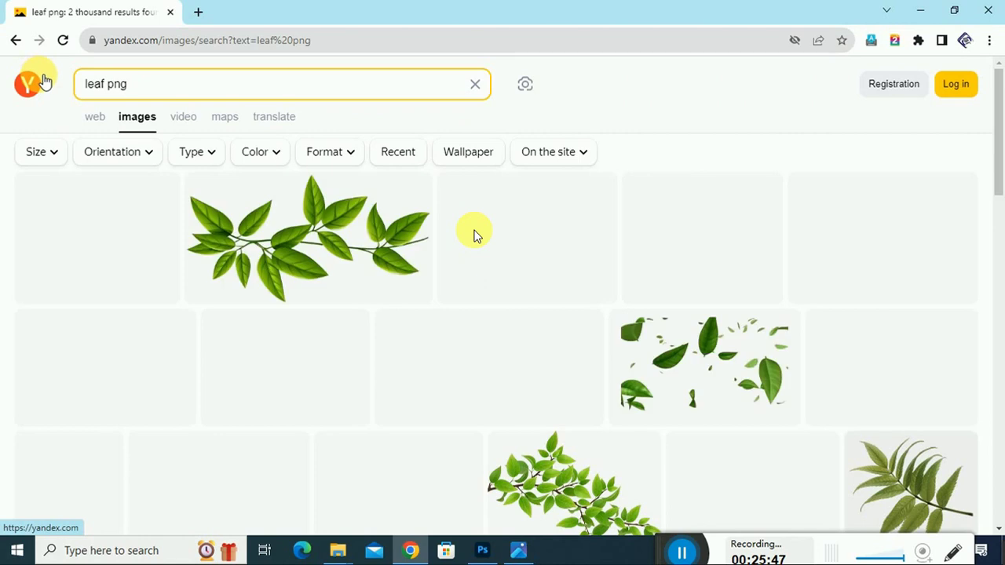
# Step: Browse the results and open the yellow-green leaf sprig image
pyautogui.scroll(-5, 482, 293)
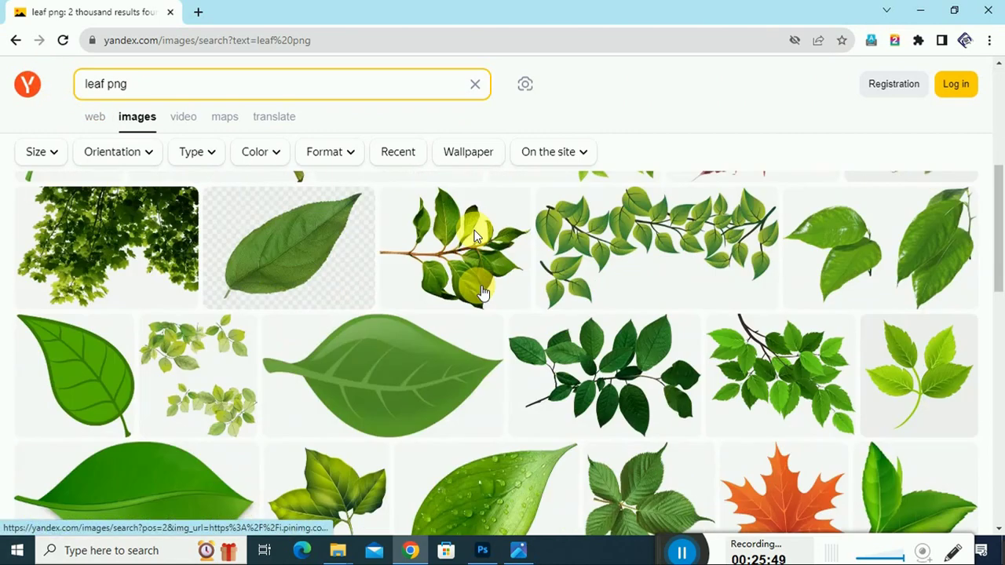
pyautogui.scroll(-5, 482, 292)
pyautogui.scroll(-5, 482, 292)
pyautogui.scroll(-5, 482, 292)
pyautogui.scroll(-5, 482, 292)
pyautogui.scroll(5, 482, 292)
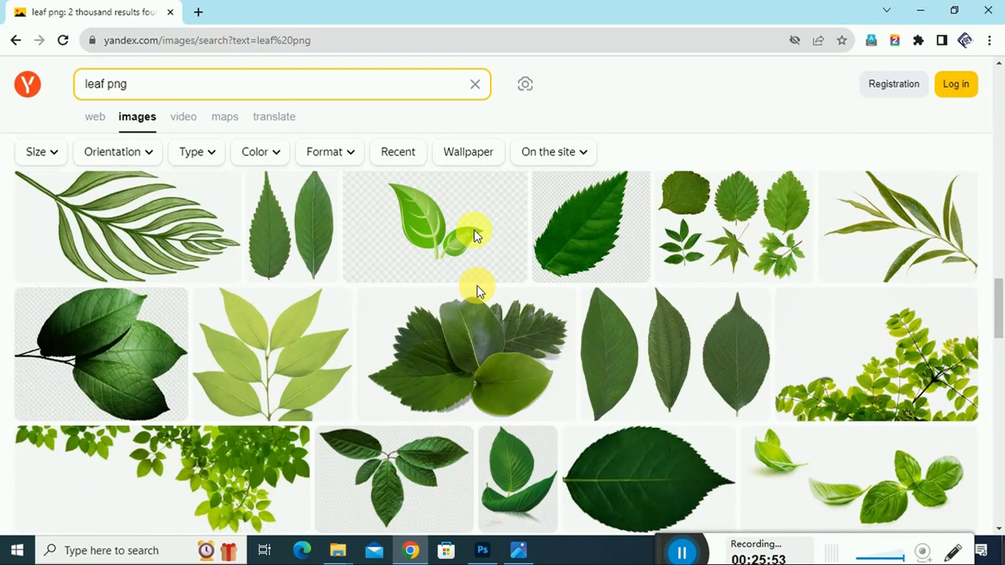
pyautogui.scroll(-5, 481, 292)
pyautogui.scroll(-5, 482, 292)
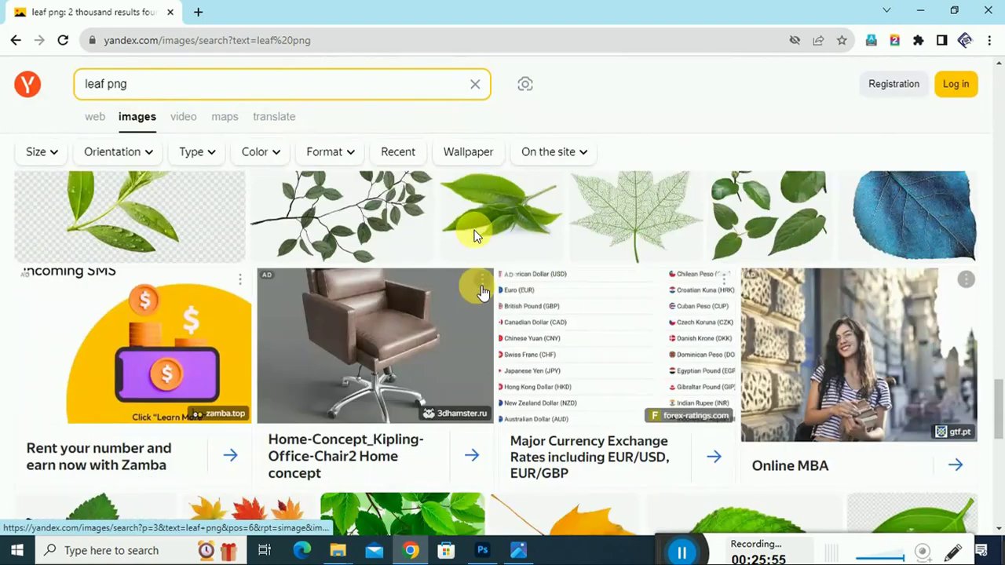
pyautogui.scroll(5, 482, 292)
pyautogui.scroll(-5, 482, 292)
pyautogui.scroll(-5, 482, 292)
pyautogui.scroll(3, 482, 292)
pyautogui.scroll(-5, 482, 292)
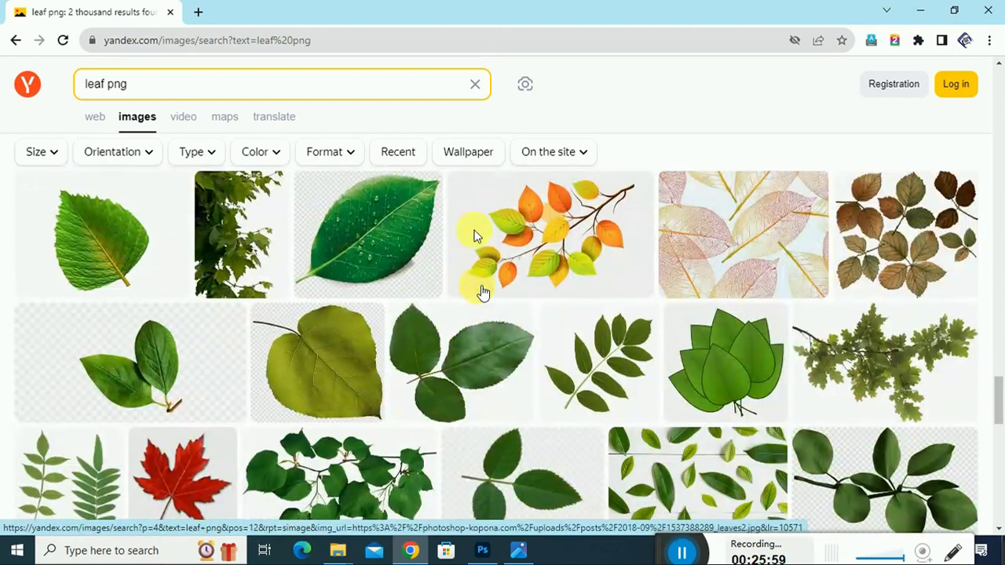
pyautogui.scroll(-5, 482, 292)
pyautogui.scroll(3, 482, 292)
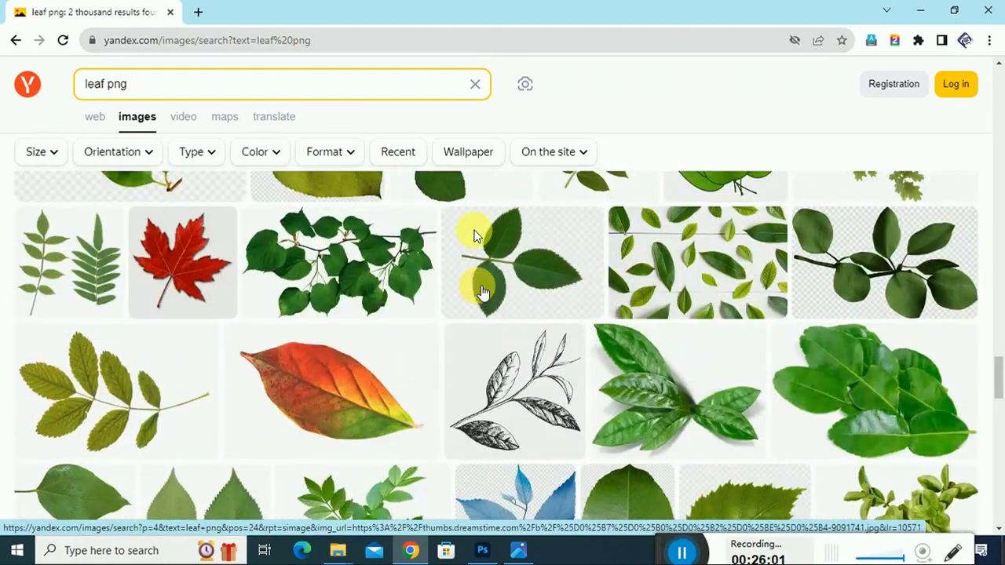
pyautogui.scroll(-2, 482, 292)
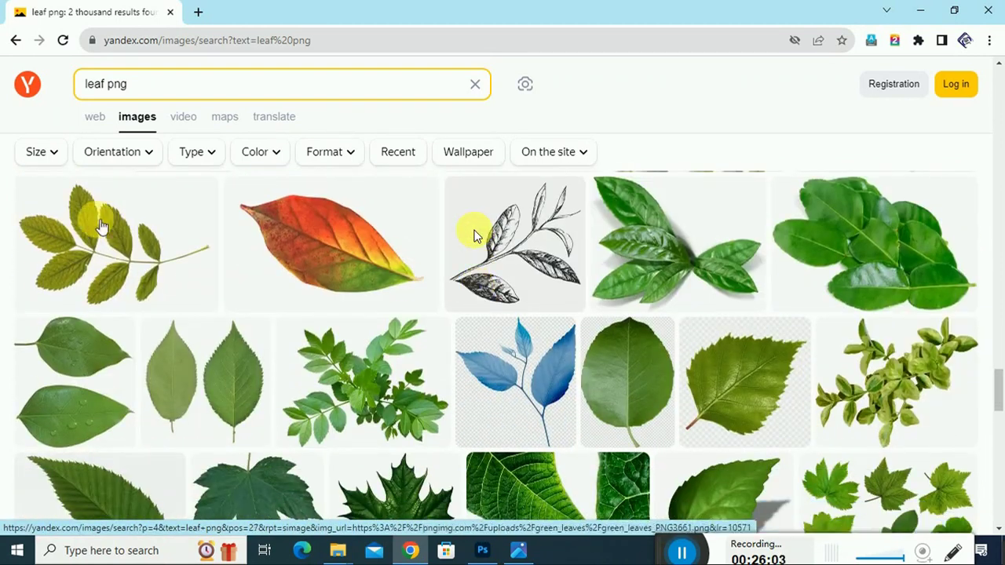
pyautogui.click(92, 223)
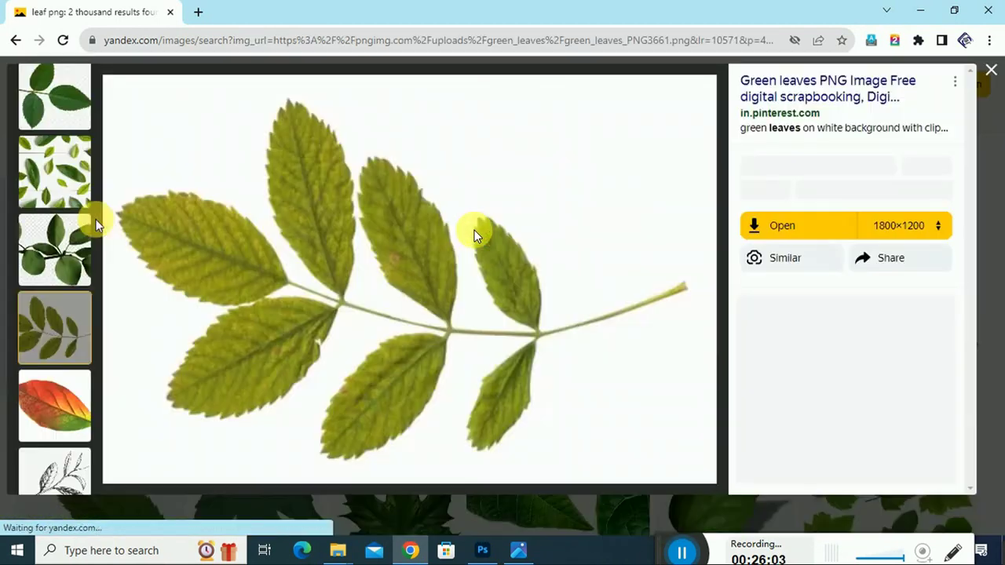
# Step: Save the leaf sprig PNG and drag it onto the Photoshop banner
pyautogui.rightClick(539, 253)
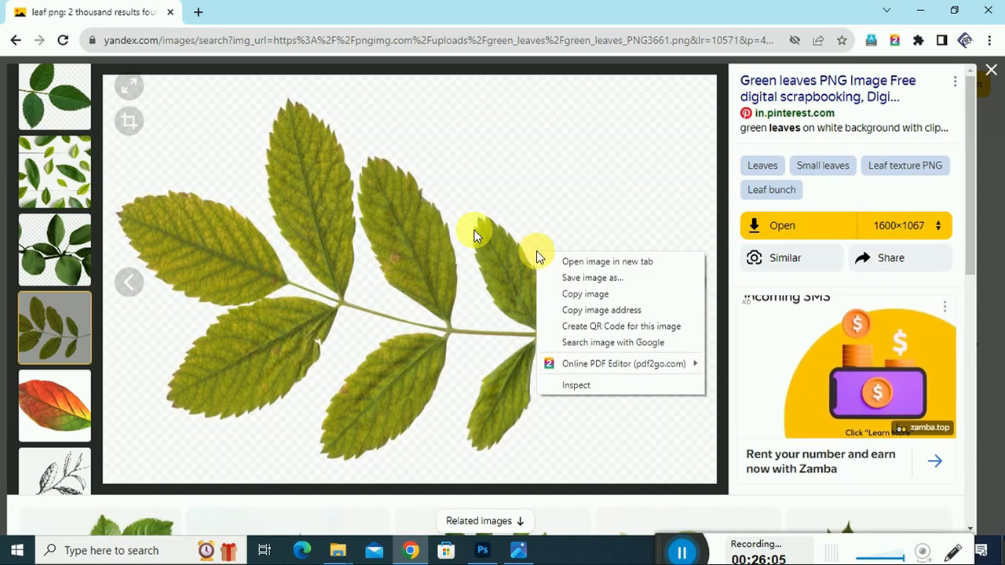
pyautogui.click(594, 277)
pyautogui.click(502, 402)
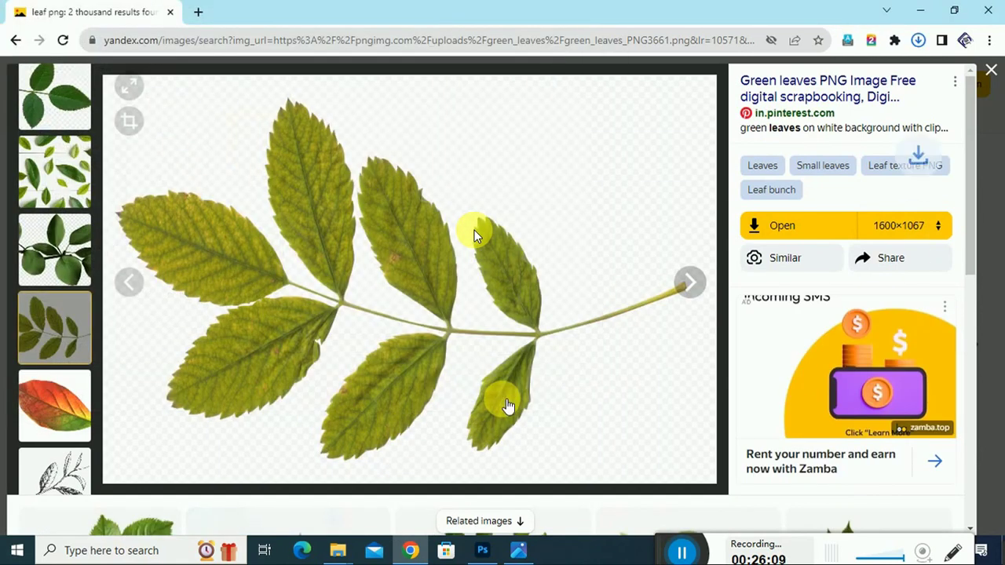
pyautogui.moveTo(681, 317)
pyautogui.mouseDown()
pyautogui.moveTo(536, 344)
pyautogui.moveTo(572, 333)
pyautogui.mouseUp()
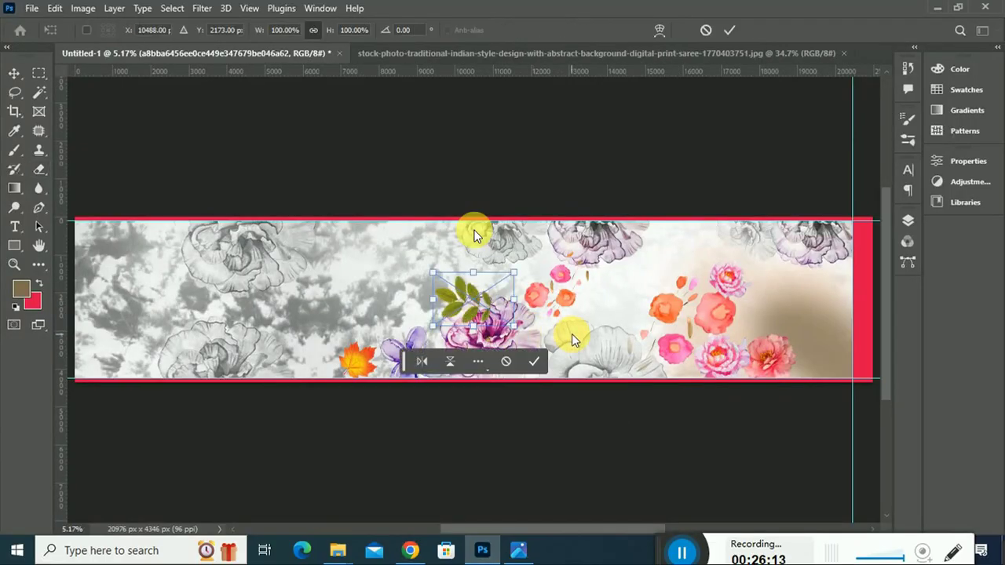
# Step: Enlarge the placed leaf branch, try horizontal and vertical flips, and commit the placement
pyautogui.moveTo(511, 272); pyautogui.dragTo(573, 231)
pyautogui.rightClick(554, 247)
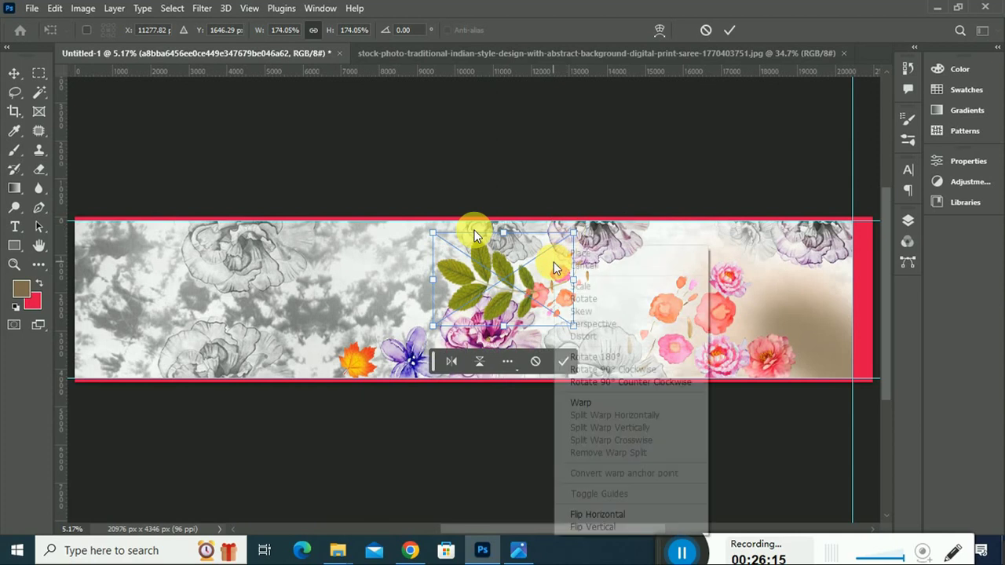
pyautogui.click(608, 516)
pyautogui.rightClick(530, 274)
pyautogui.click(567, 515)
pyautogui.rightClick(525, 279)
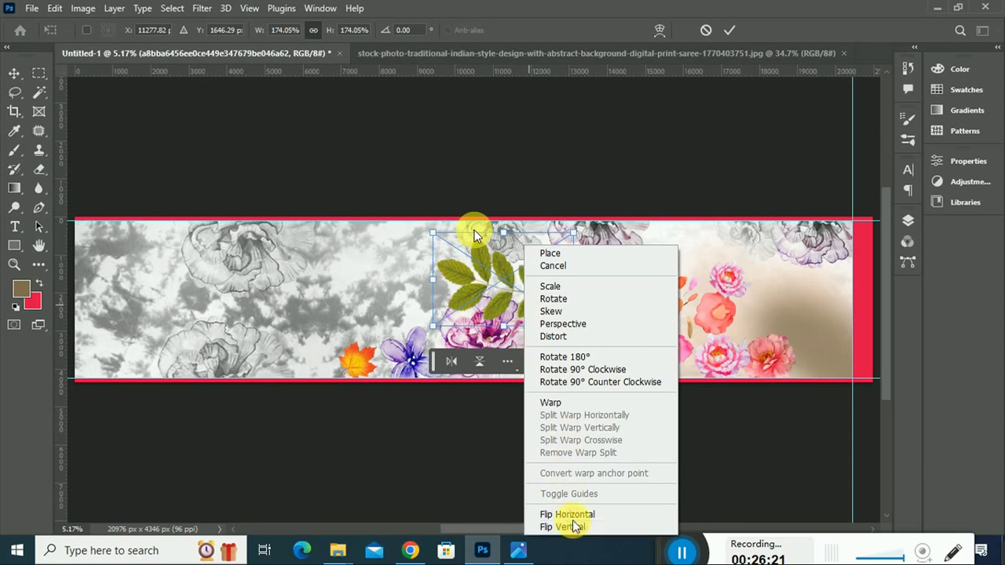
pyautogui.click(567, 527)
pyautogui.press('Return')
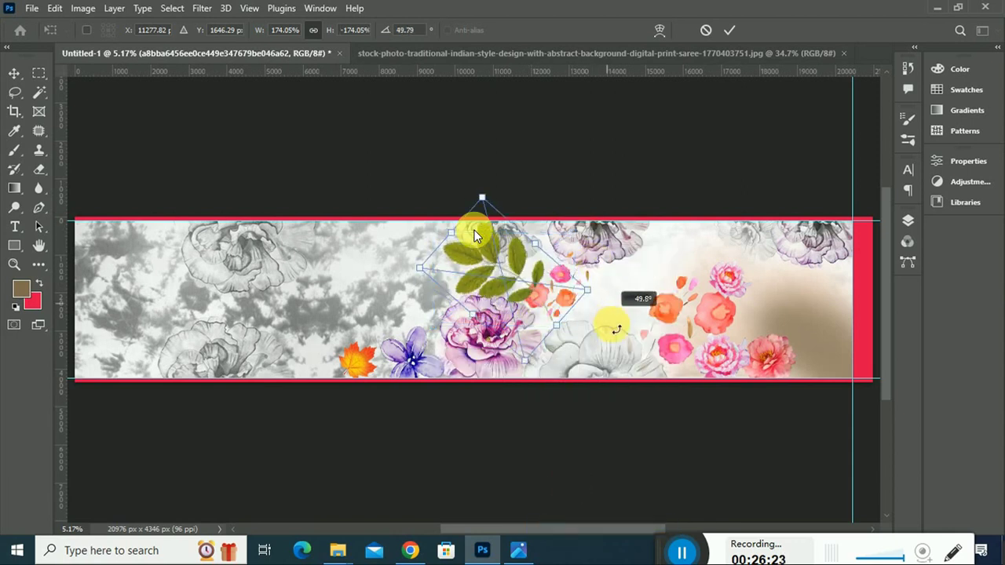
# Step: Switch to the Eraser and rasterize the leaf layer
pyautogui.press('e')
pyautogui.click(629, 277)
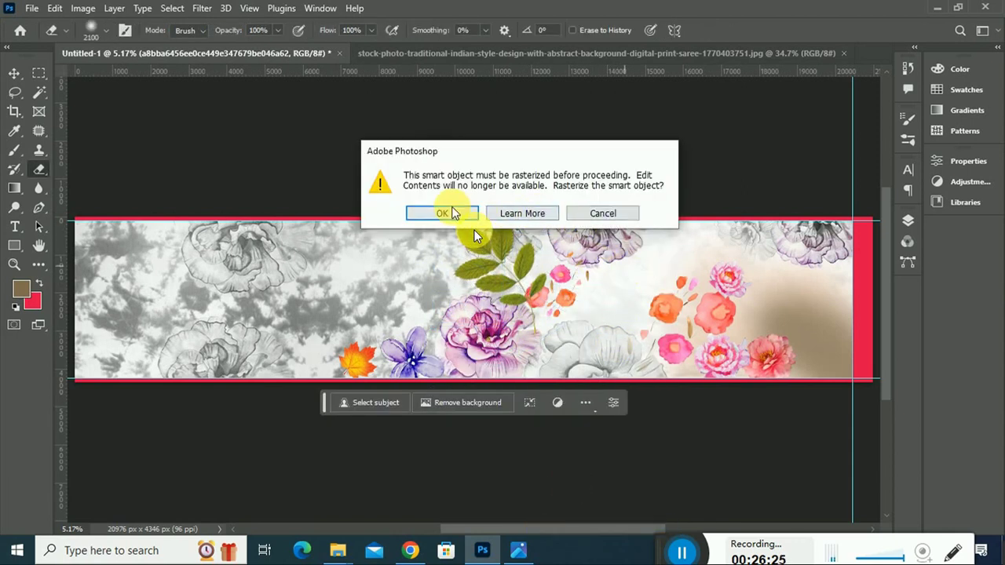
pyautogui.click(446, 213)
# Step: Move the leaf into the lower-right corner beside the pink peonies, tilted about -16°
pyautogui.hotkey('ctrl', 't')
pyautogui.moveTo(535, 304); pyautogui.dragTo(841, 353)
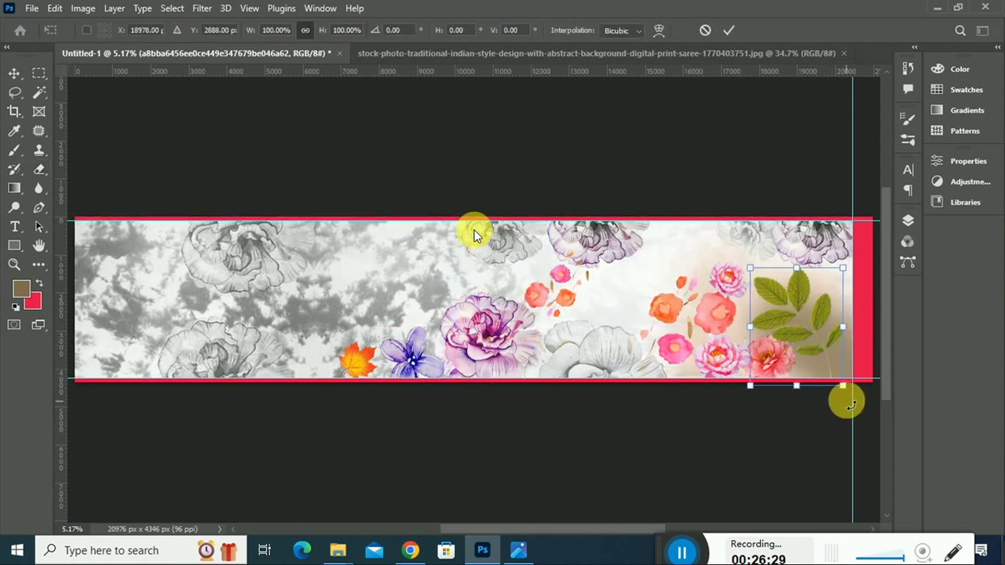
pyautogui.moveTo(846, 399); pyautogui.dragTo(868, 382)
pyautogui.moveTo(831, 345); pyautogui.dragTo(841, 365)
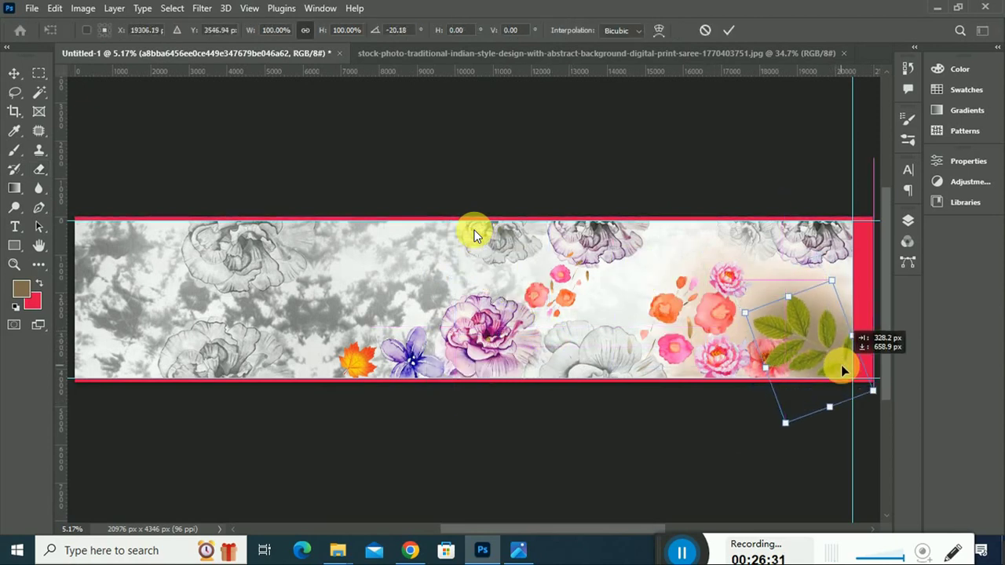
pyautogui.moveTo(843, 272); pyautogui.dragTo(859, 288)
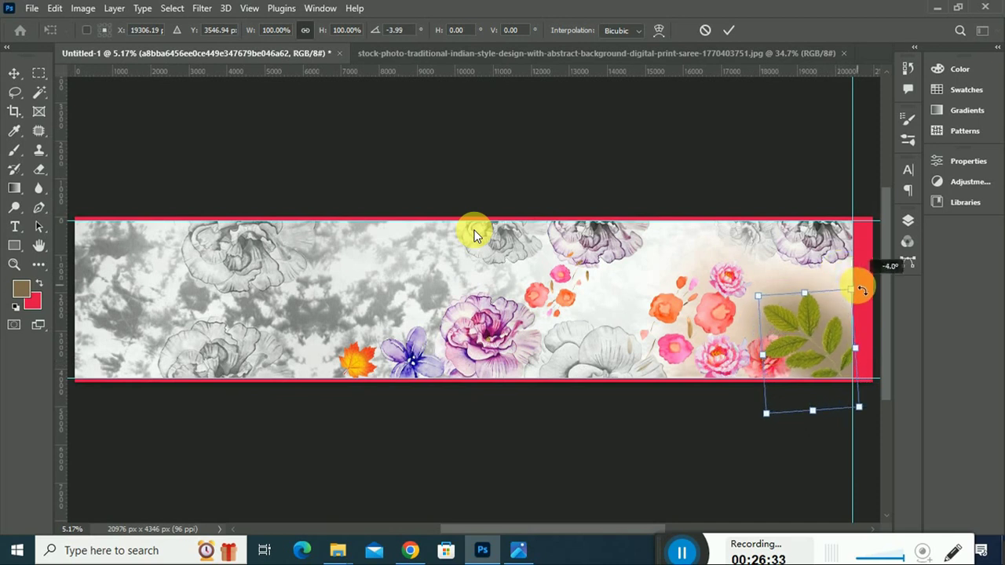
pyautogui.moveTo(822, 320); pyautogui.dragTo(805, 295)
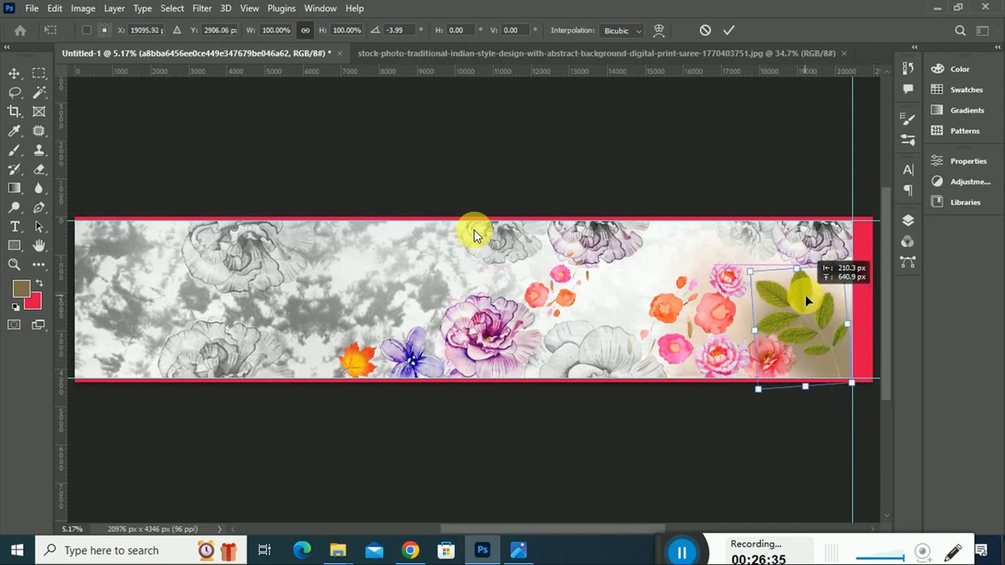
pyautogui.moveTo(848, 391); pyautogui.dragTo(872, 380)
pyautogui.moveTo(797, 320); pyautogui.dragTo(799, 331)
pyautogui.press('Return')
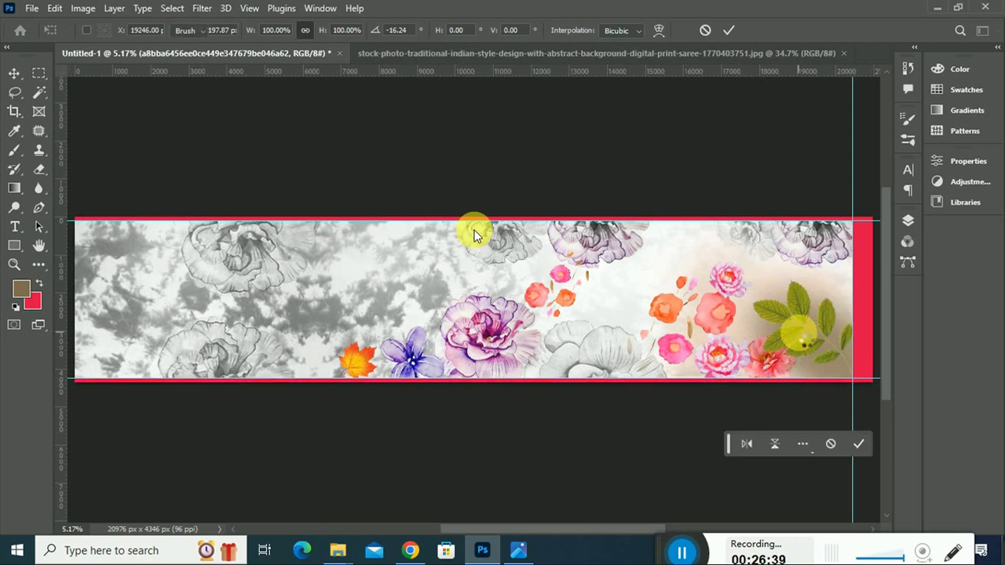
# Step: Pick the Eraser again and zoom in on the banner's right end
pyautogui.press('e')
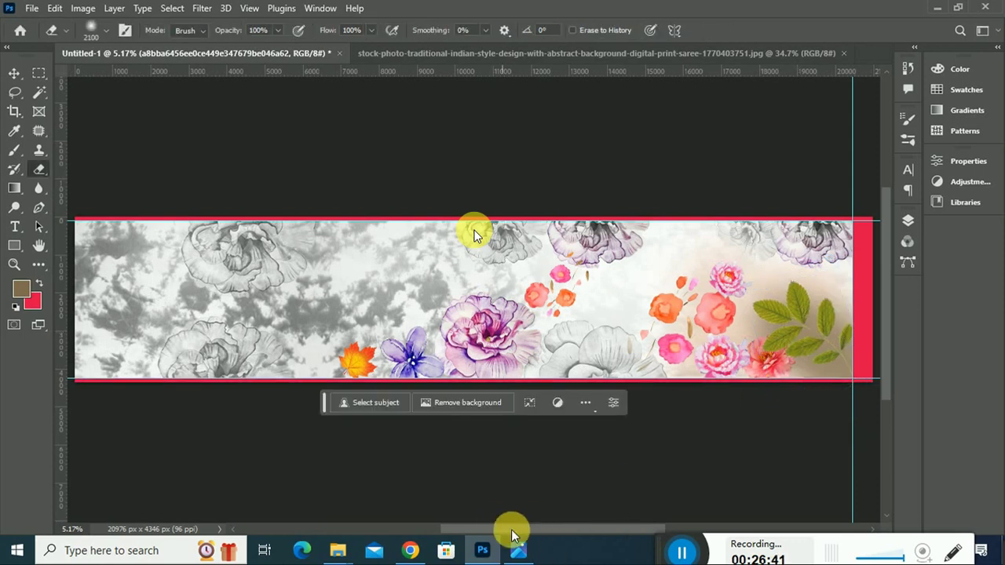
pyautogui.moveTo(512, 531); pyautogui.dragTo(579, 528)
pyautogui.hotkey('ctrl', '+')
pyautogui.hotkey('ctrl', '+')
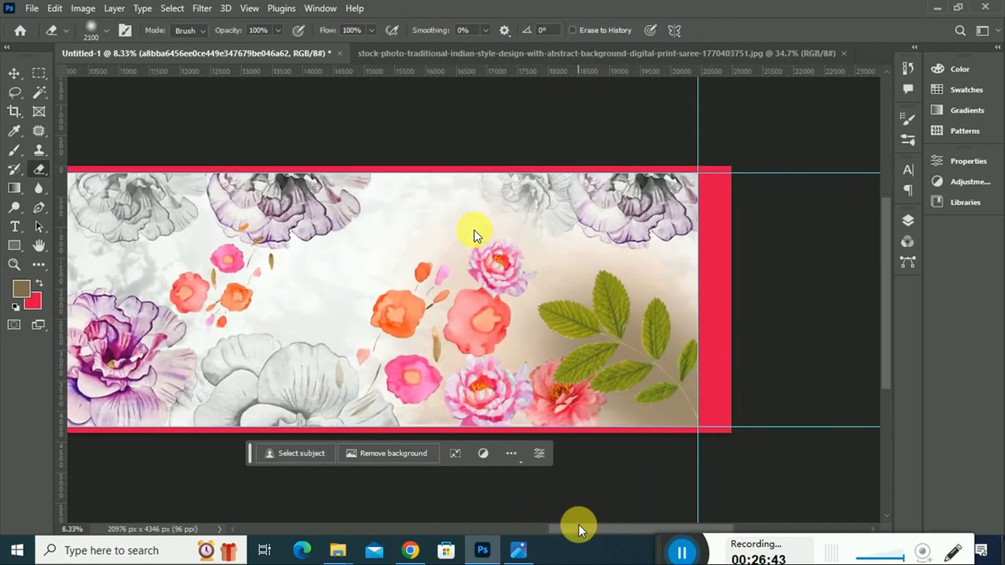
# Step: Apply a Hue/Saturation hue shift of -36 to turn the green leaf branch brown
pyautogui.click(55, 8)
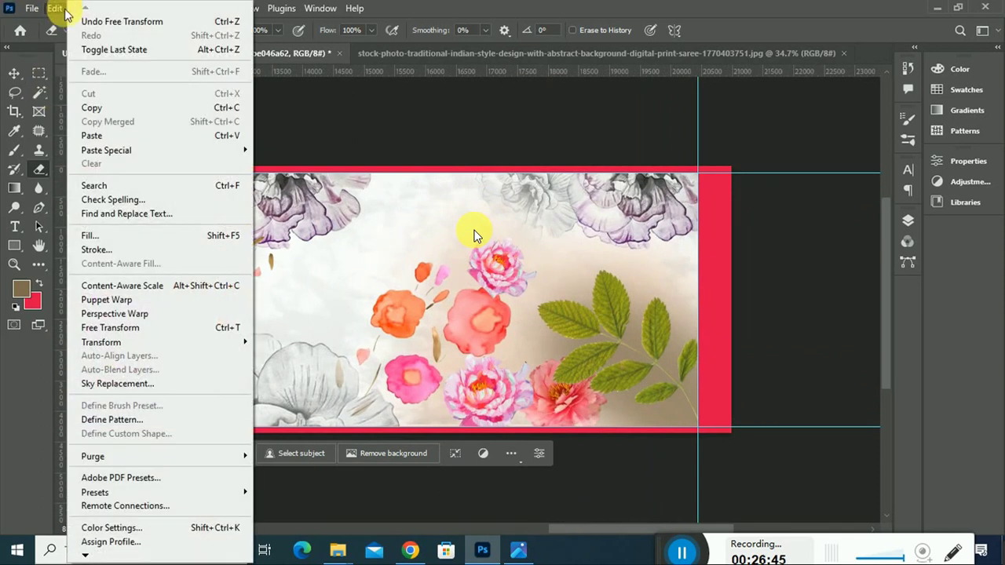
pyautogui.click(94, 14)
pyautogui.moveTo(106, 46)
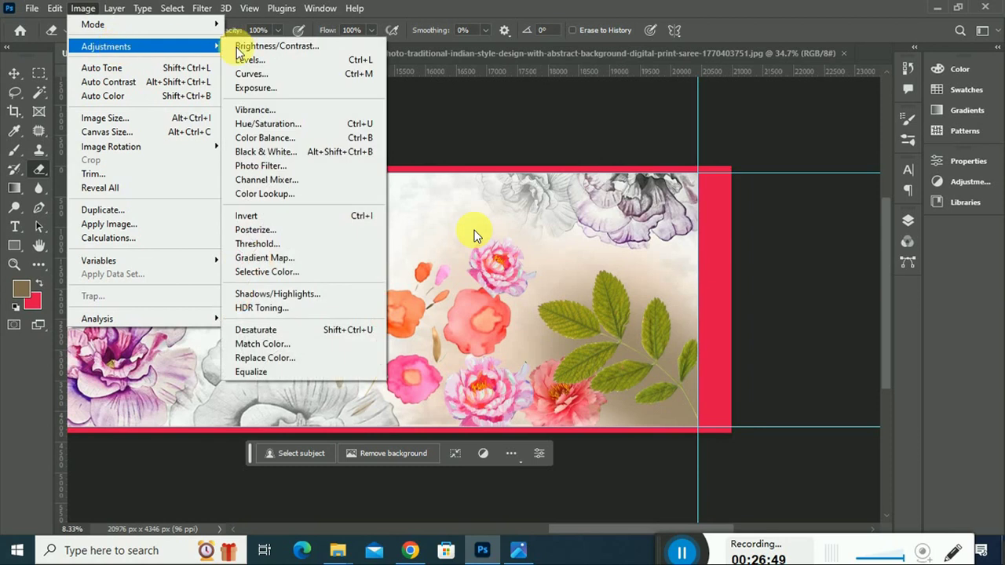
pyautogui.click(295, 124)
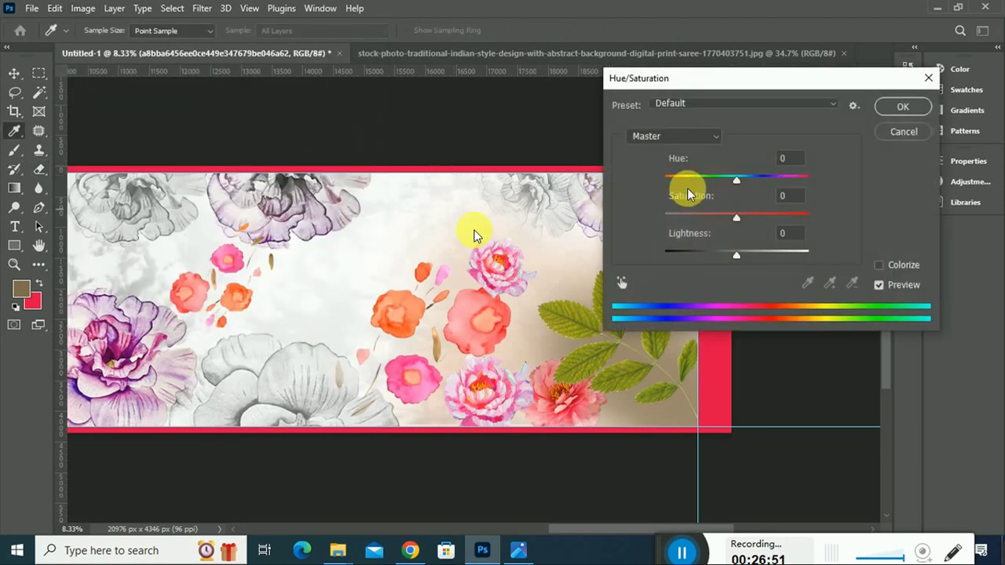
pyautogui.moveTo(732, 186); pyautogui.dragTo(722, 185)
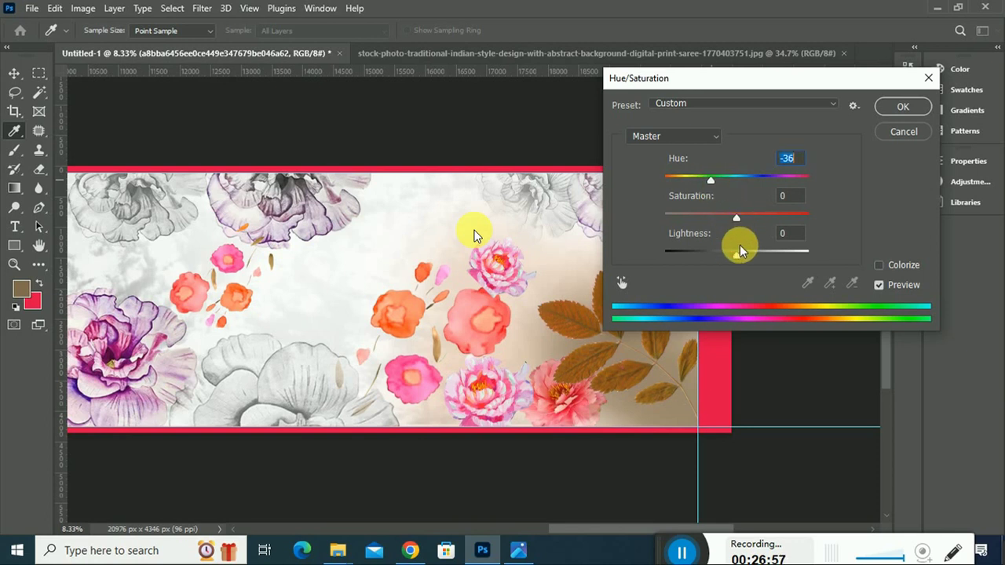
pyautogui.click(899, 107)
pyautogui.press('e')
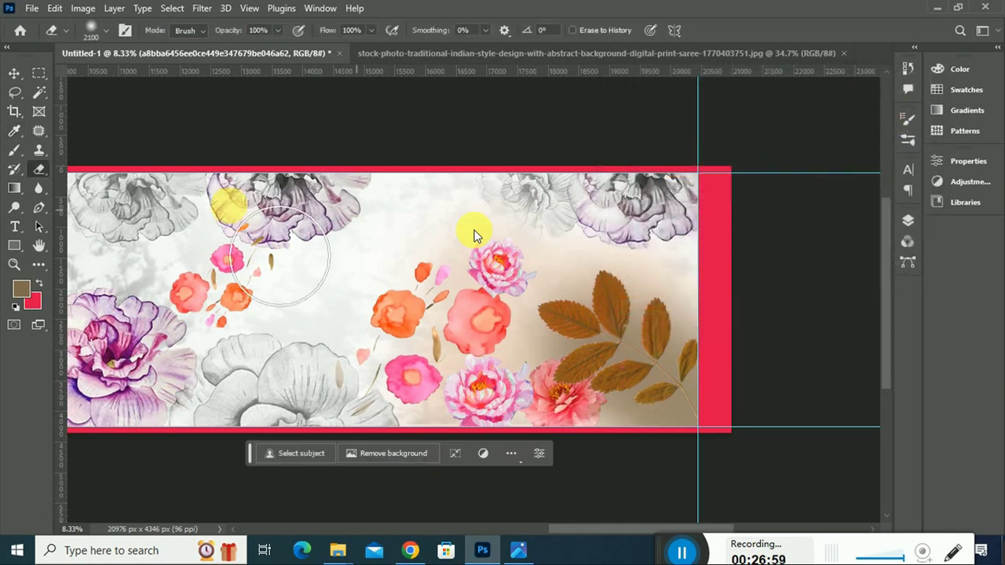
pyautogui.click(7, 72)
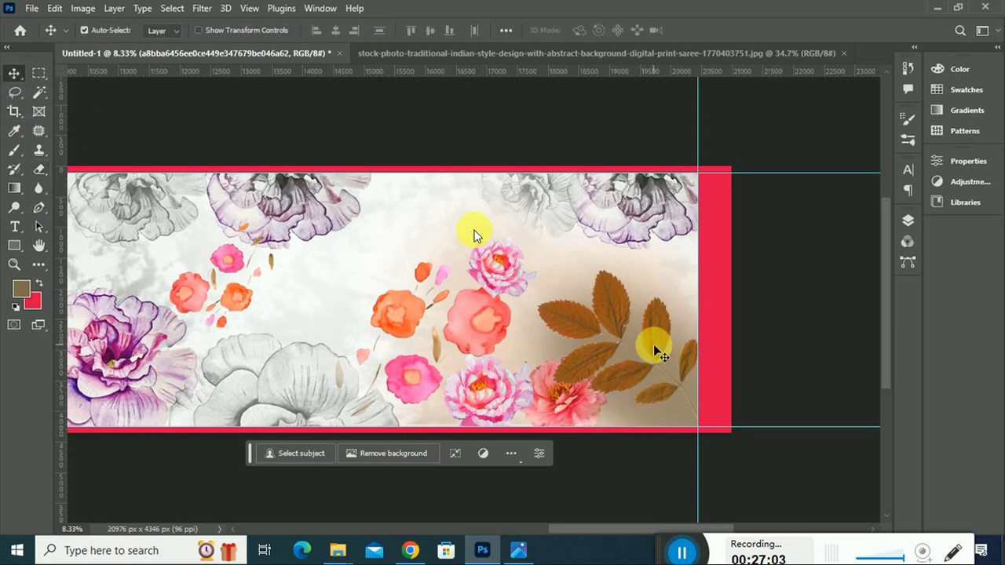
# Step: Select the brown leaf branch layer in the Layers panel
pyautogui.click(572, 410)
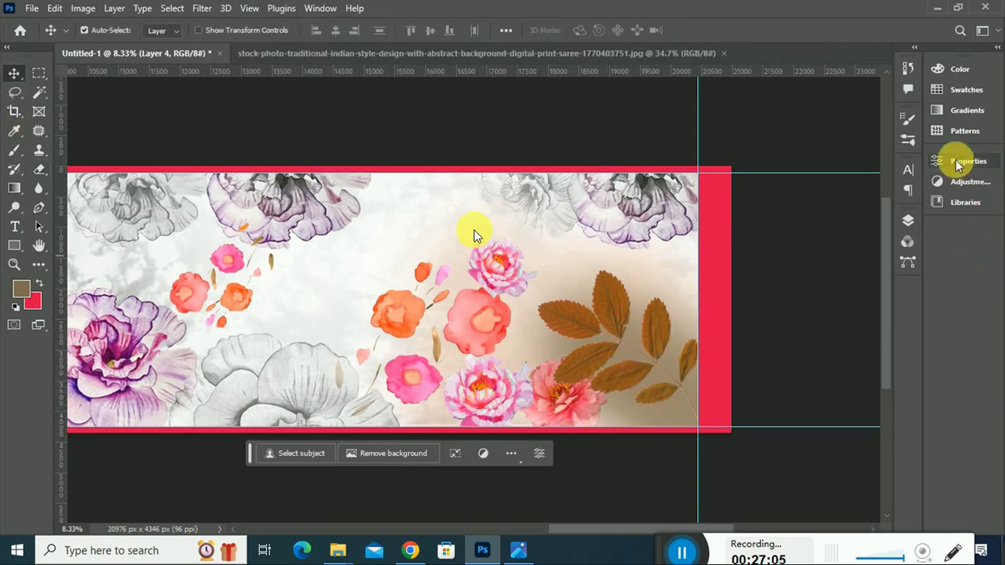
pyautogui.click(958, 162)
pyautogui.click(960, 167)
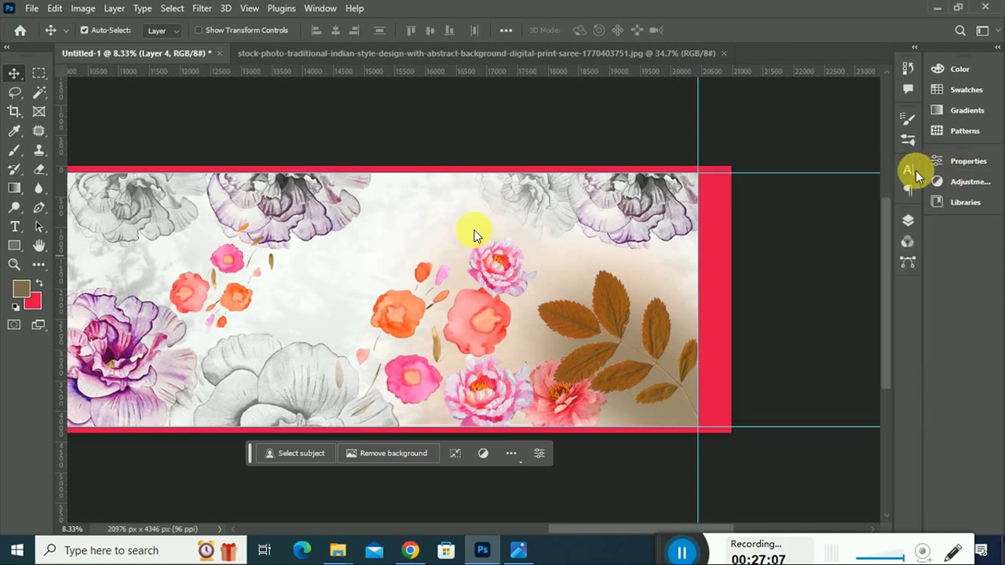
pyautogui.click(908, 220)
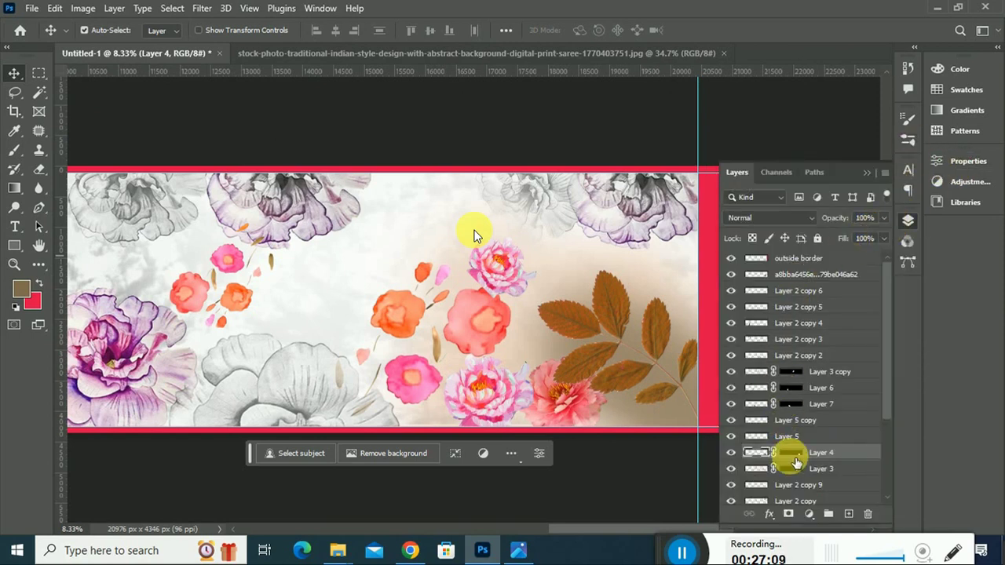
pyautogui.click(617, 330)
# Step: Warp the branch's left-side leaves, nudge it, and drag a copy toward the banner's centre
pyautogui.hotkey('ctrl', 't')
pyautogui.rightClick(617, 330)
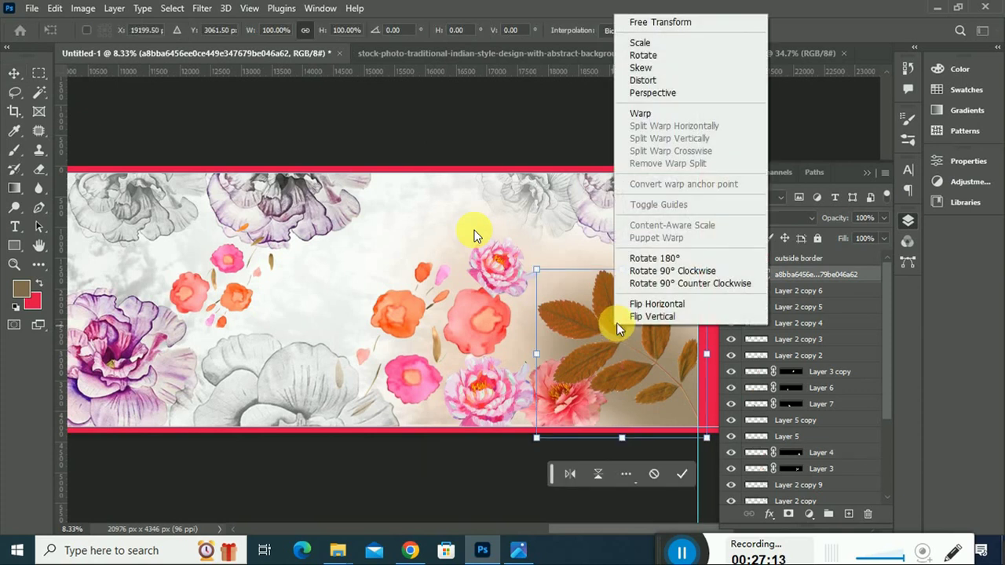
pyautogui.click(640, 113)
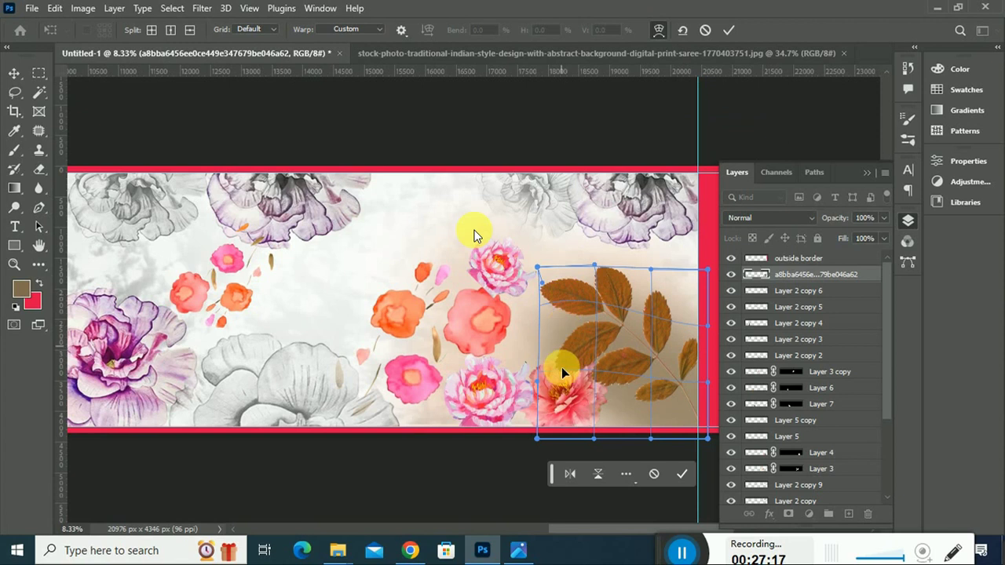
pyautogui.moveTo(562, 367); pyautogui.dragTo(560, 345)
pyautogui.moveTo(554, 292); pyautogui.dragTo(551, 307)
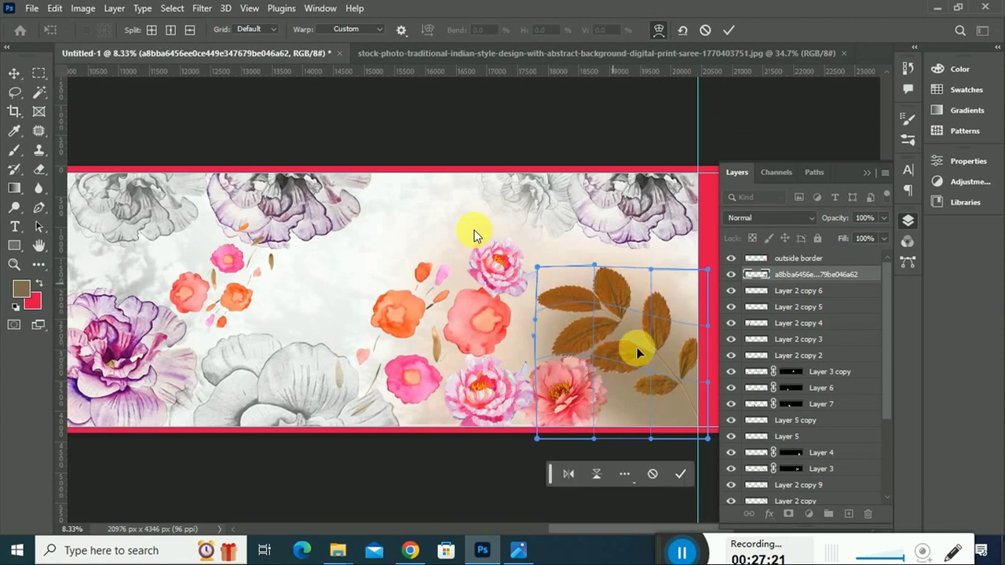
pyautogui.press('Return')
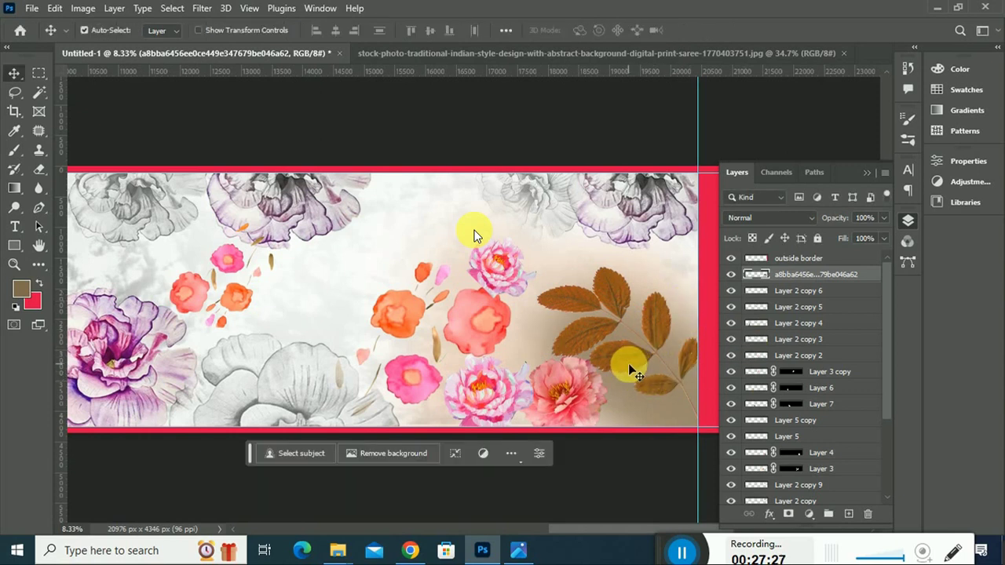
pyautogui.moveTo(631, 366)
pyautogui.mouseDown()
pyautogui.moveTo(450, 319)
pyautogui.moveTo(604, 382)
pyautogui.mouseUp()
pyautogui.moveTo(630, 354); pyautogui.dragTo(469, 299)
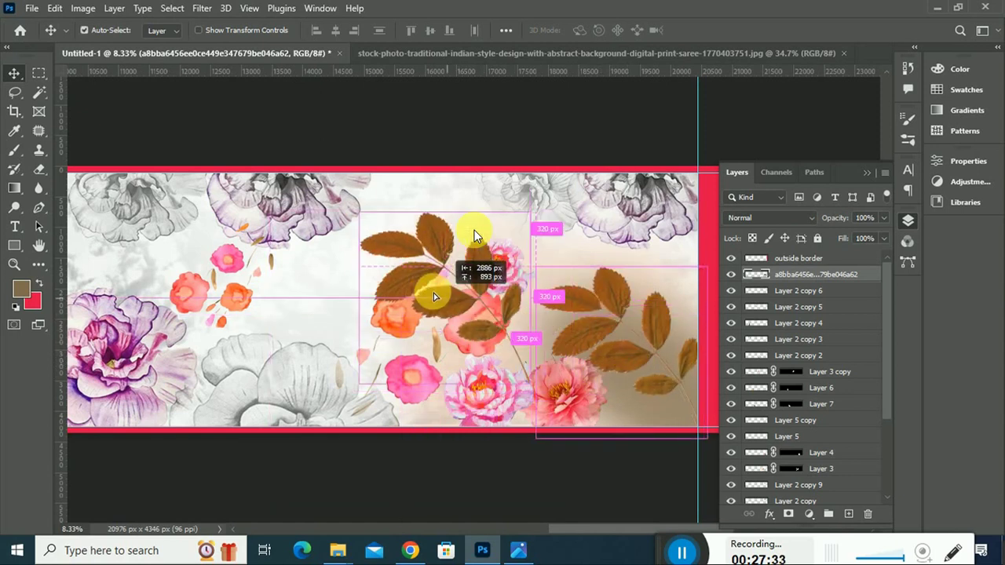
# Step: Scale the copied leaf branch down to 83% and fit the banner on screen
pyautogui.hotkey('ctrl', 't')
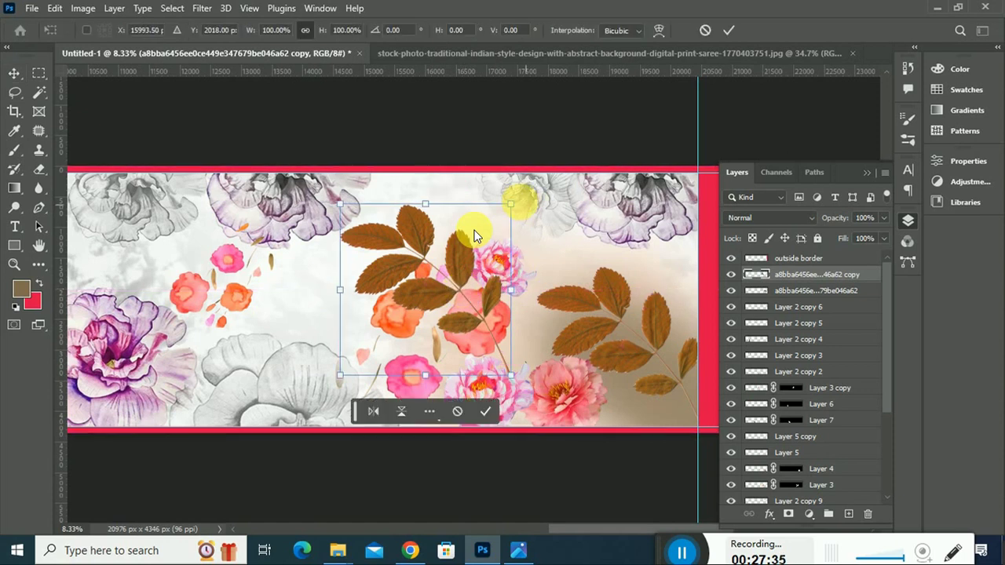
pyautogui.moveTo(515, 206); pyautogui.dragTo(499, 248)
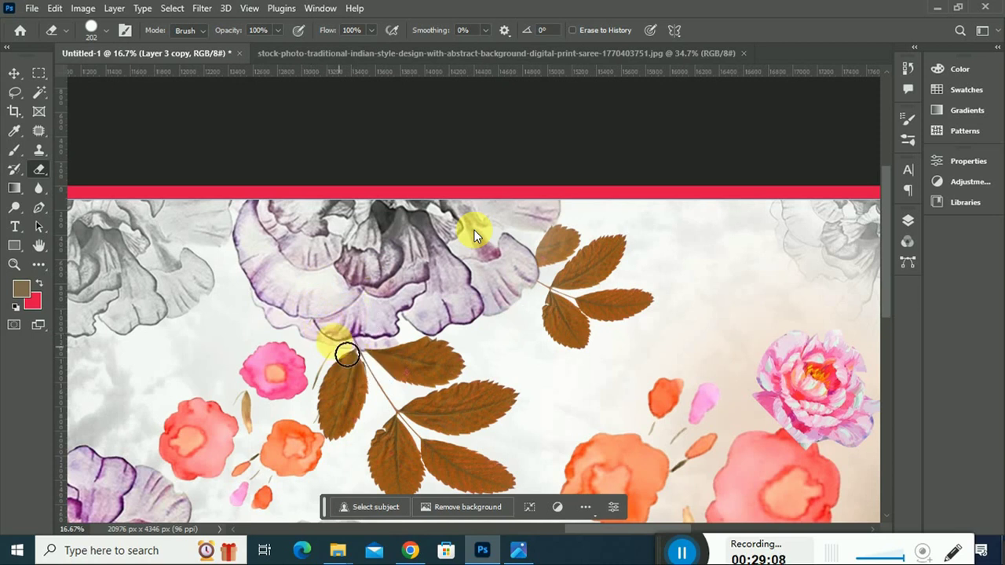
pyautogui.hotkey('ctrl', '0')
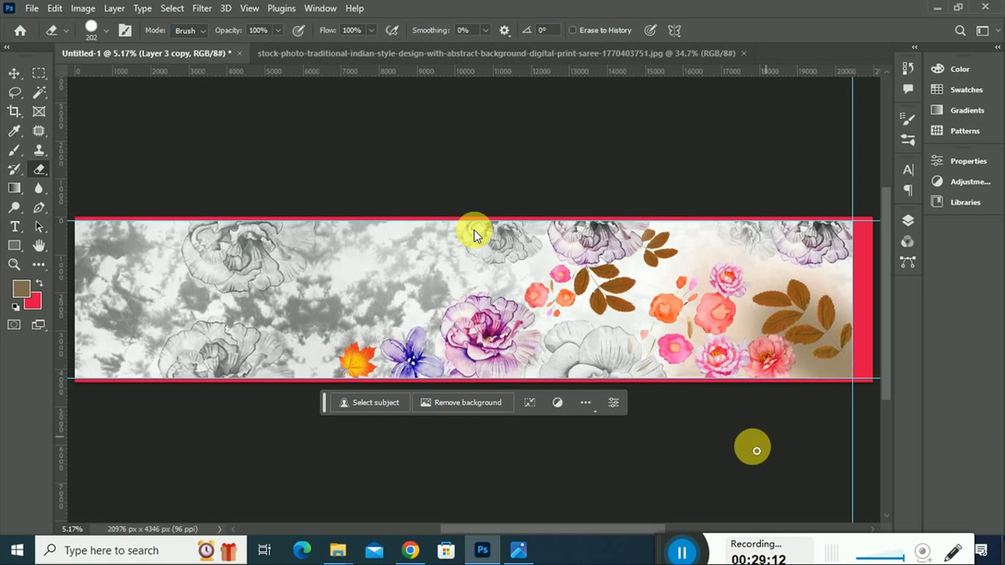
pyautogui.moveTo(620, 531); pyautogui.dragTo(639, 529)
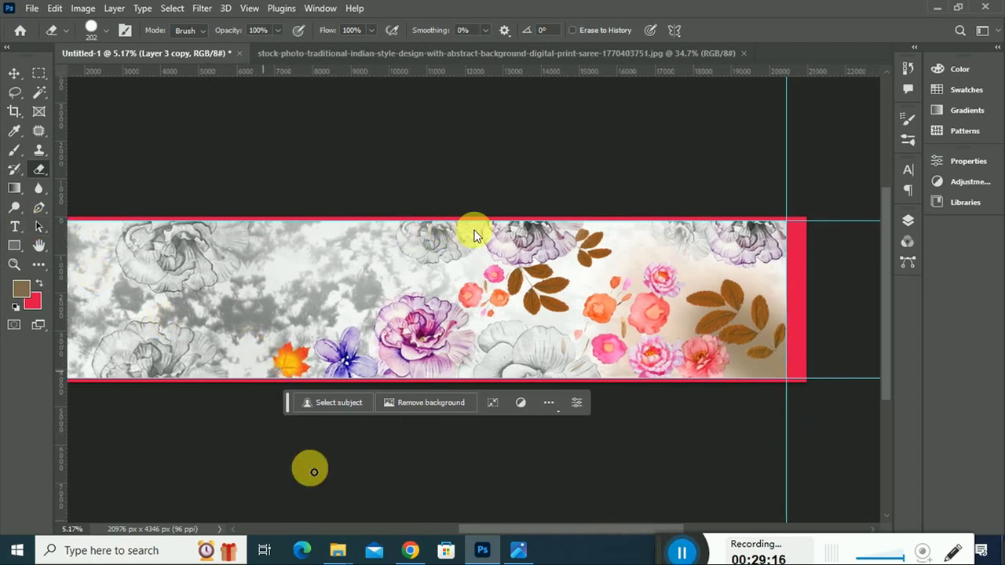
# Step: Select the orange leaf's layer with the Move tool
pyautogui.click(15, 73)
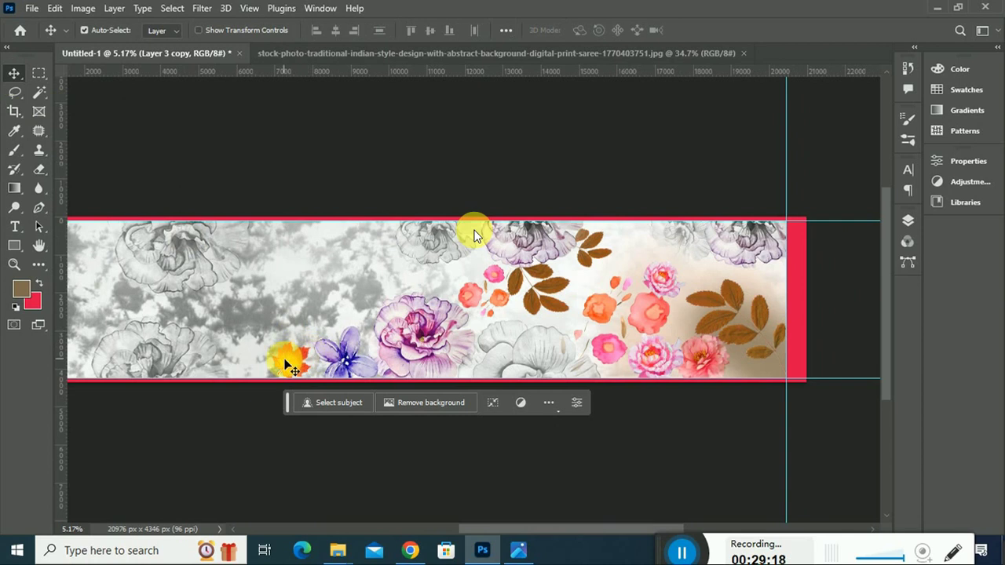
pyautogui.click(289, 364)
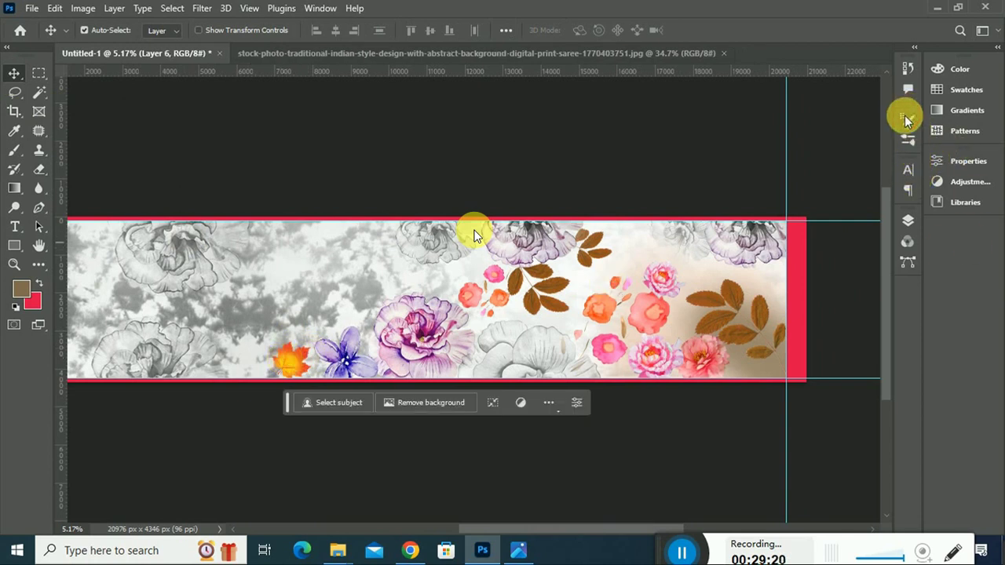
pyautogui.click(908, 117)
pyautogui.click(908, 190)
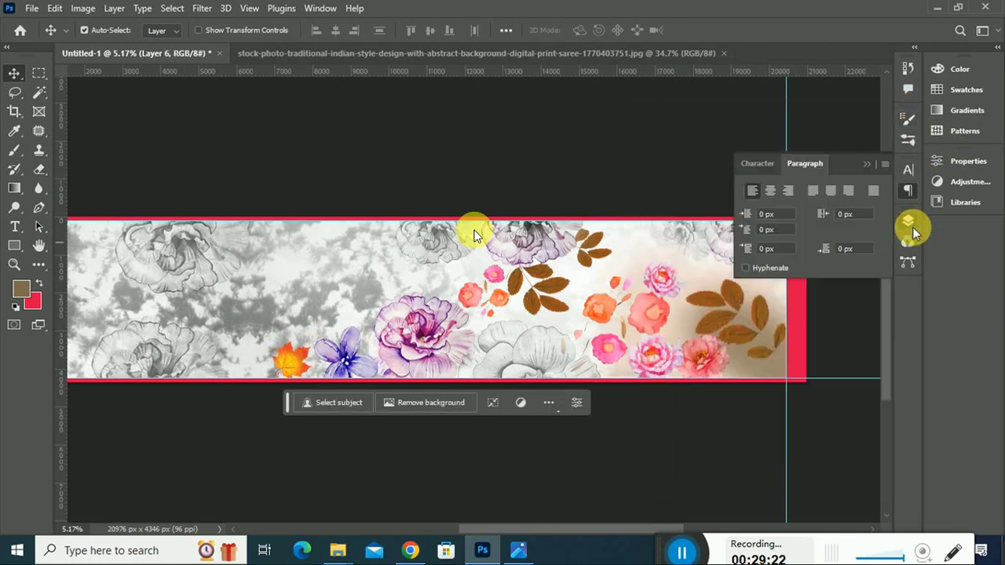
# Step: Set the orange leaf layer's opacity to 70%
pyautogui.click(911, 225)
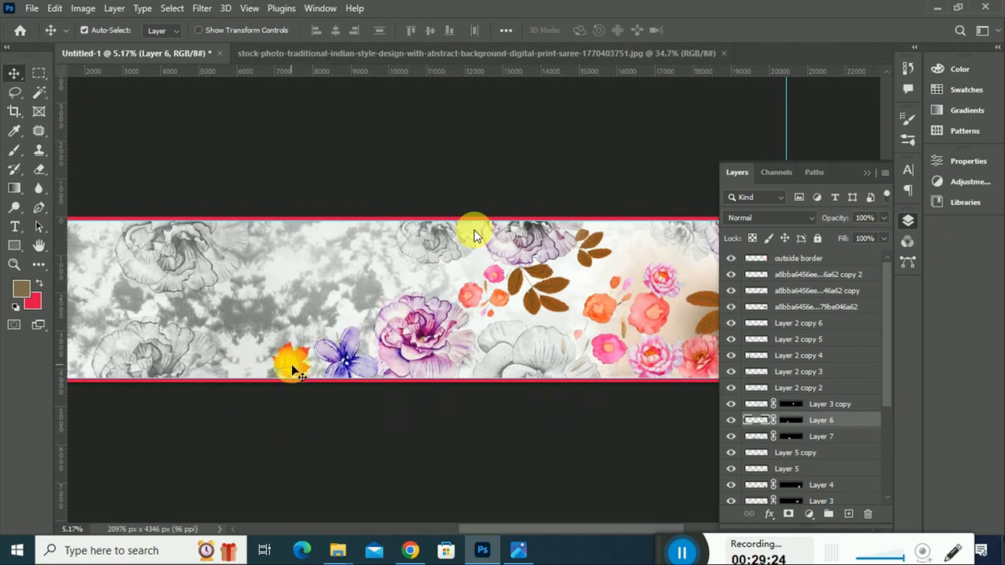
pyautogui.click(872, 218)
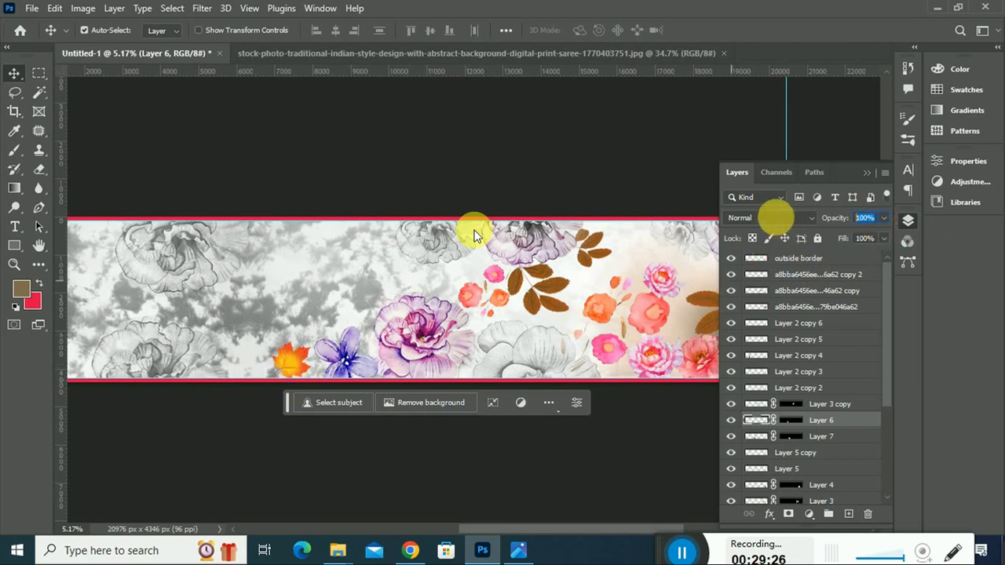
pyautogui.write('70')
pyautogui.press('Return')
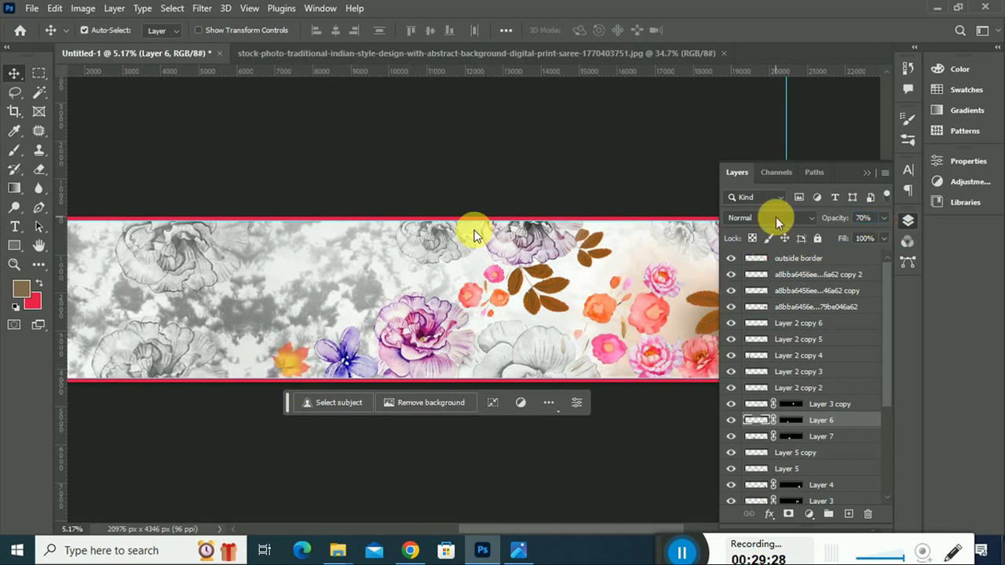
# Step: Select Layer 7, collapse the Layers panel and move the floating taskbar aside
pyautogui.click(363, 378)
pyautogui.click(868, 219)
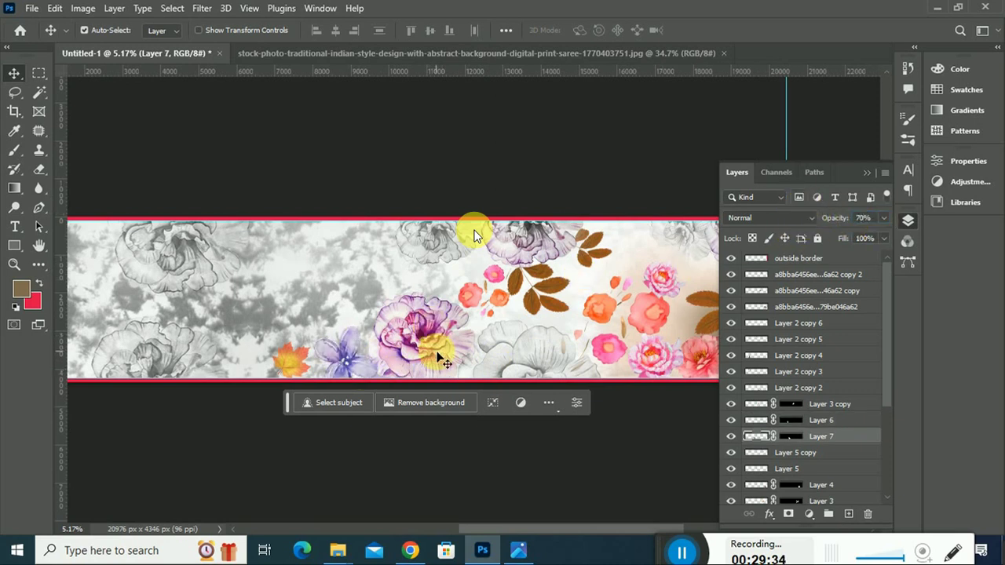
pyautogui.click(864, 171)
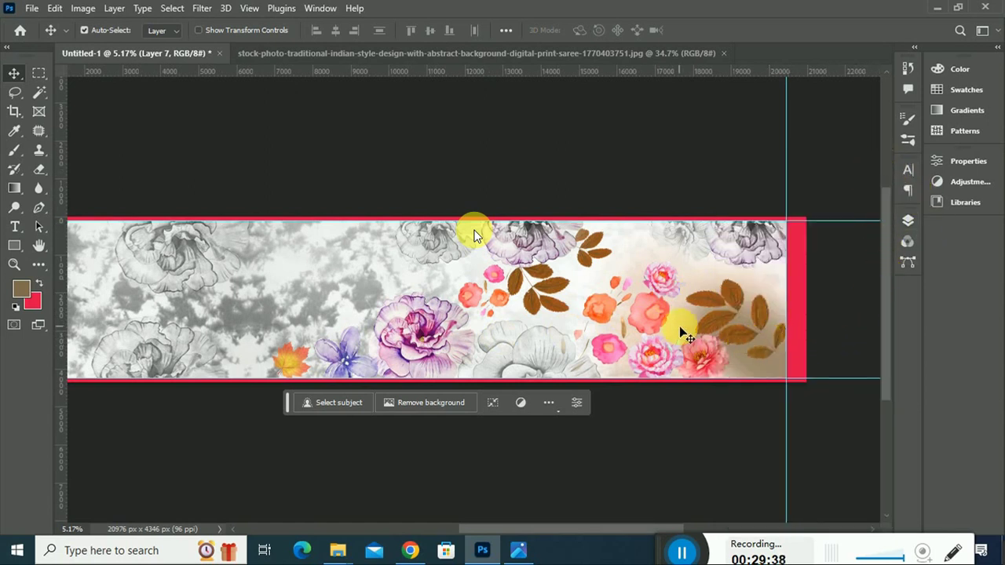
pyautogui.hscroll(-2, 684, 334)
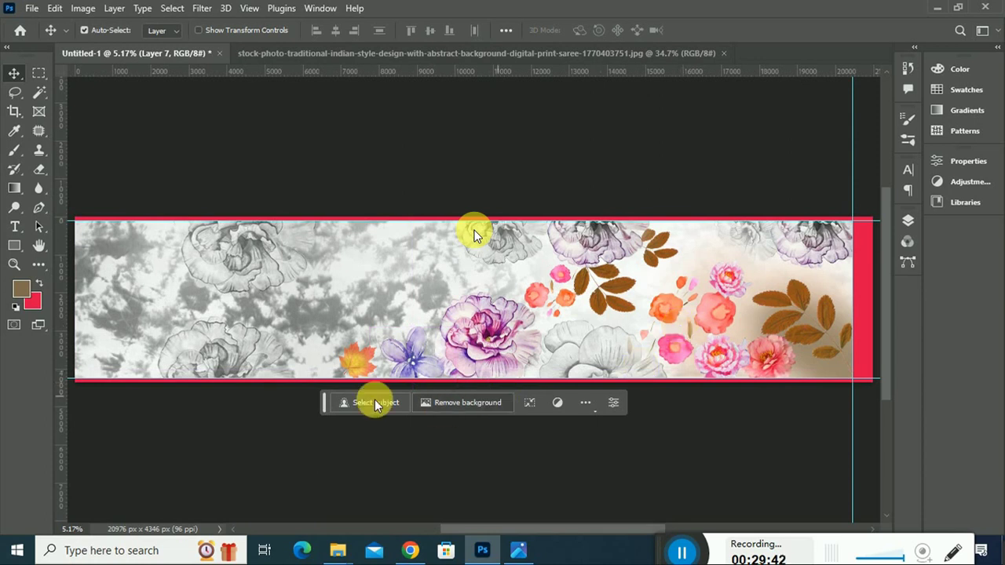
pyautogui.moveTo(325, 403); pyautogui.dragTo(493, 548)
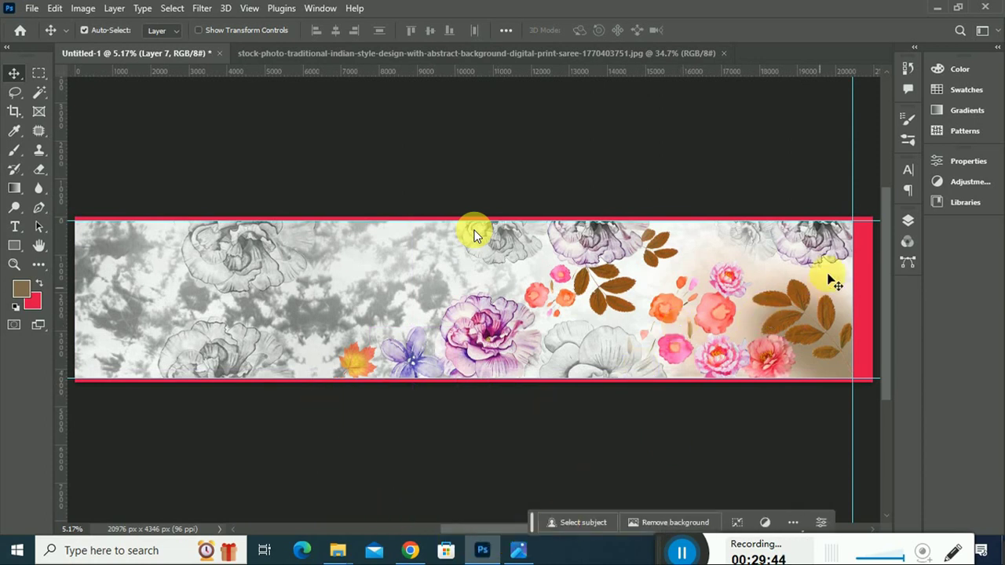
# Step: Return to the Yandex leaf image results and browse the tea-leaf sketches
pyautogui.click(520, 548)
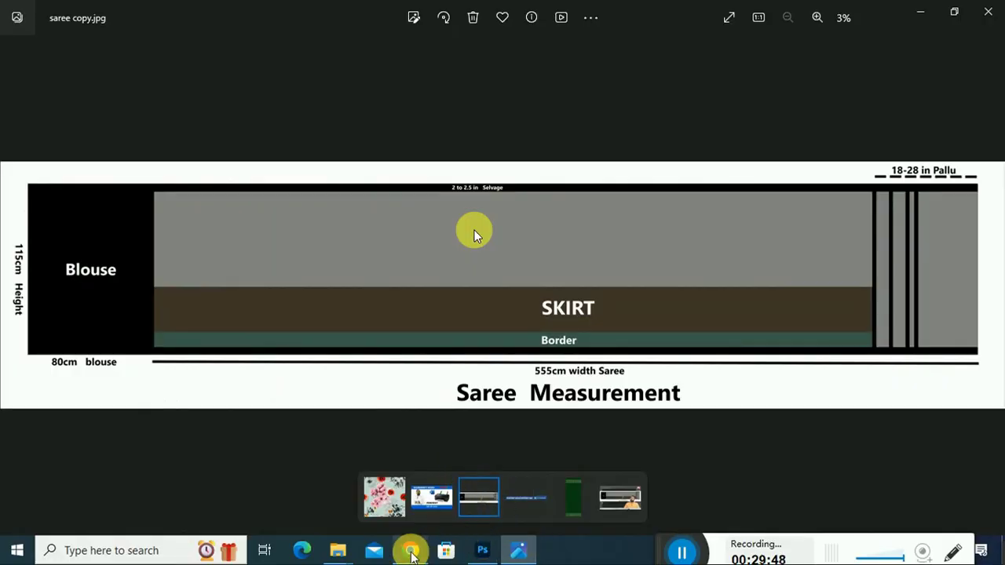
pyautogui.click(411, 550)
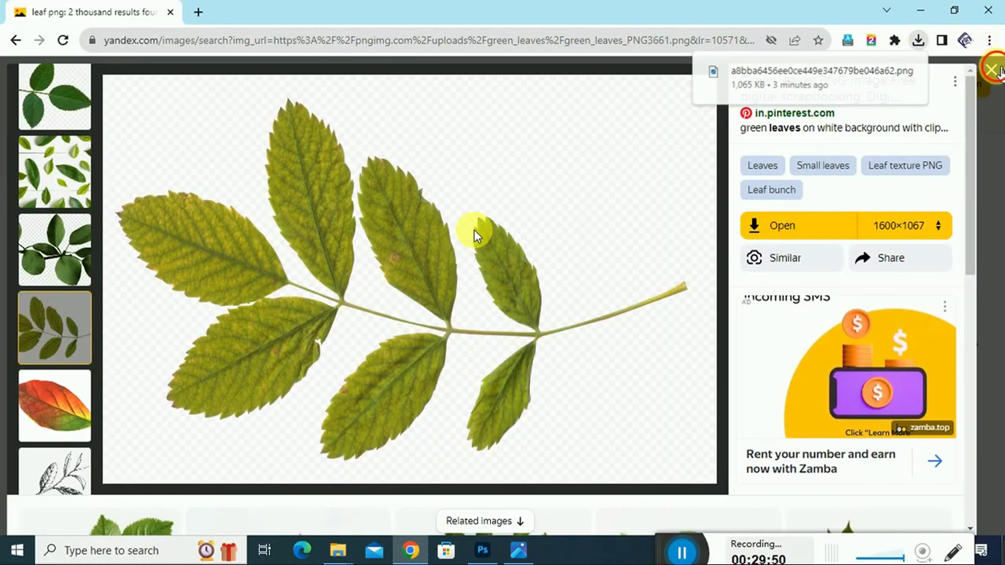
pyautogui.click(991, 70)
pyautogui.click(525, 267)
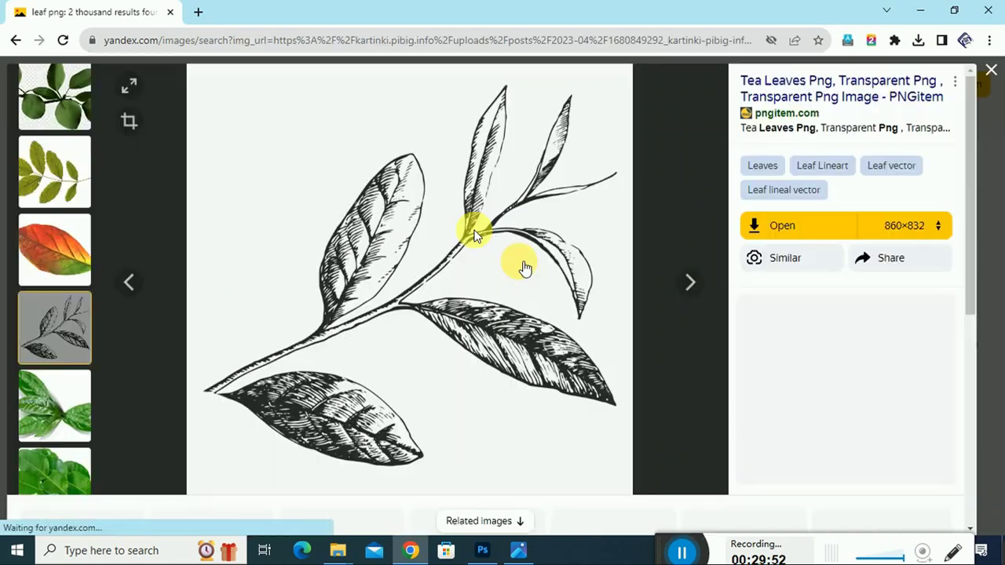
pyautogui.rightClick(506, 242)
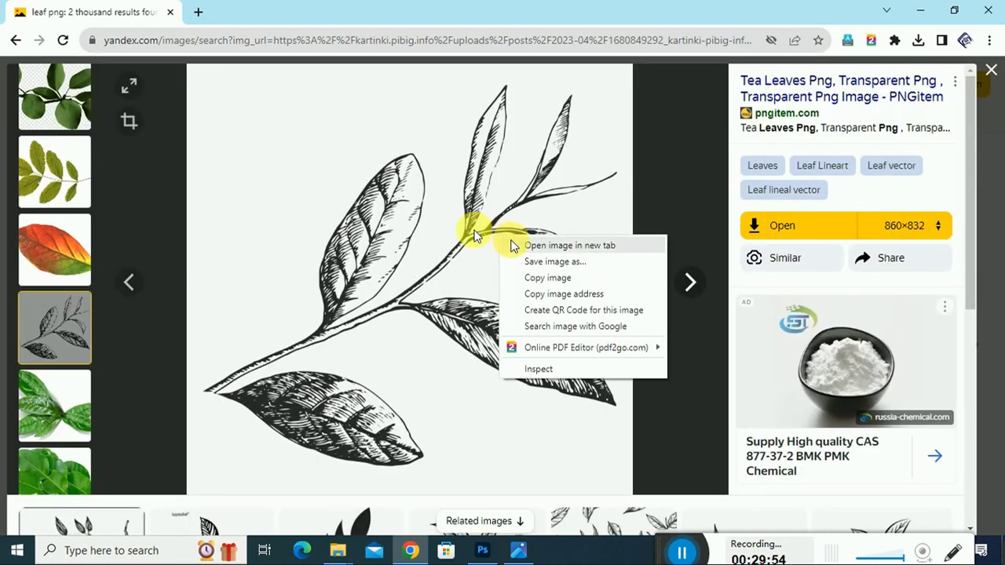
pyautogui.scroll(-4, 354, 404)
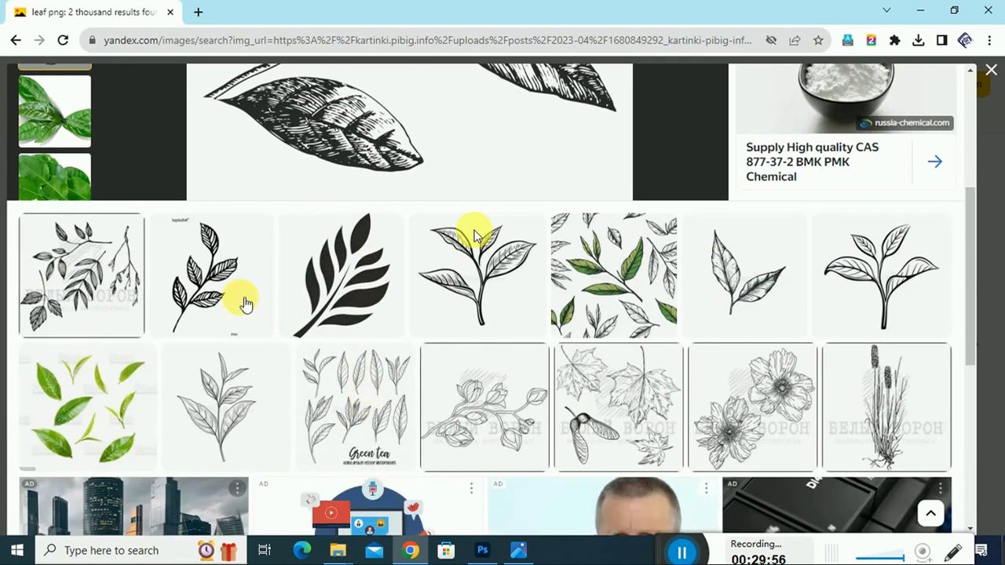
pyautogui.click(489, 269)
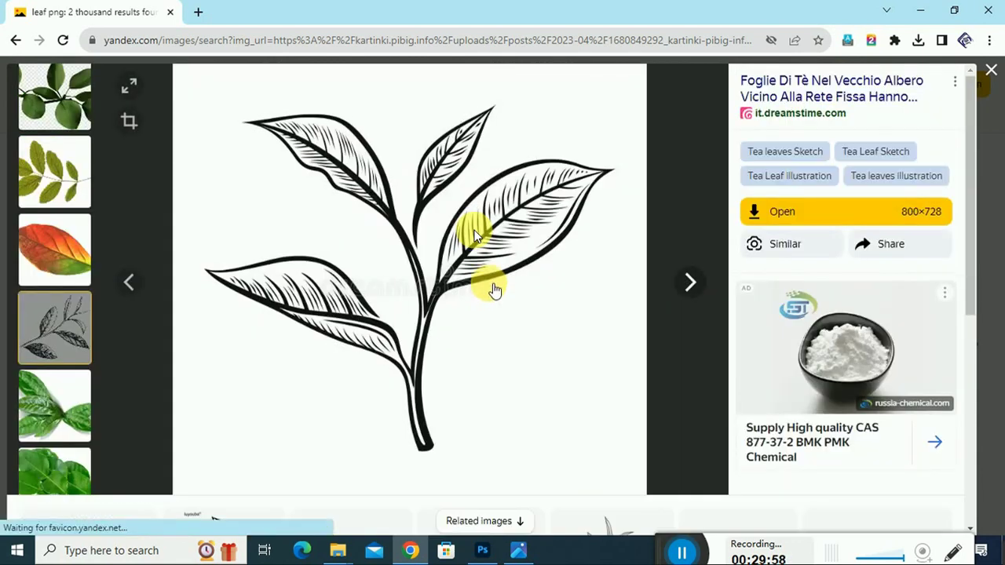
pyautogui.click(991, 70)
# Step: Browse more leaf sketches and open the black leaf-branch sketch
pyautogui.scroll(-2, 474, 231)
pyautogui.scroll(2, 474, 231)
pyautogui.click(476, 236)
pyautogui.scroll(-5, 601, 282)
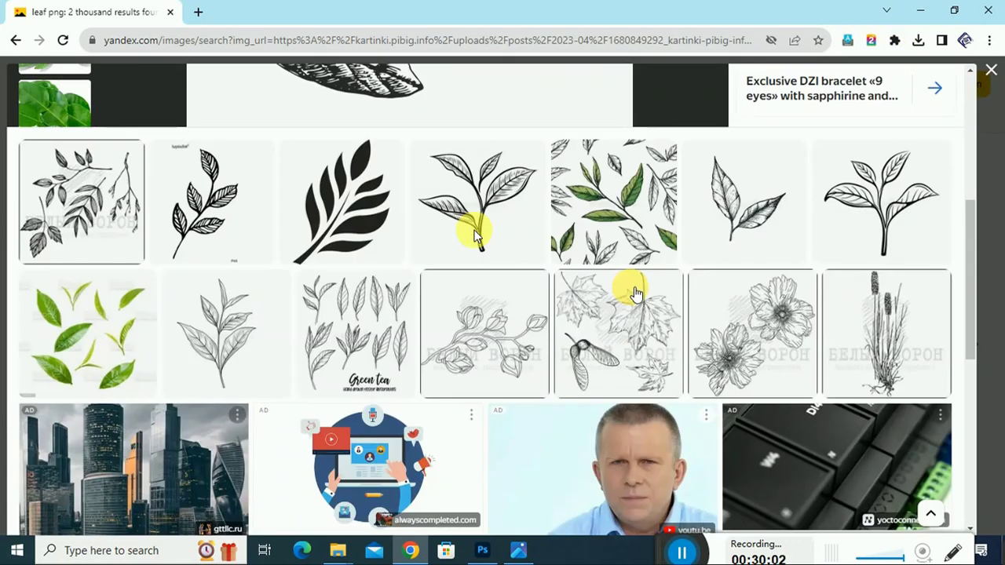
pyautogui.scroll(-3, 628, 284)
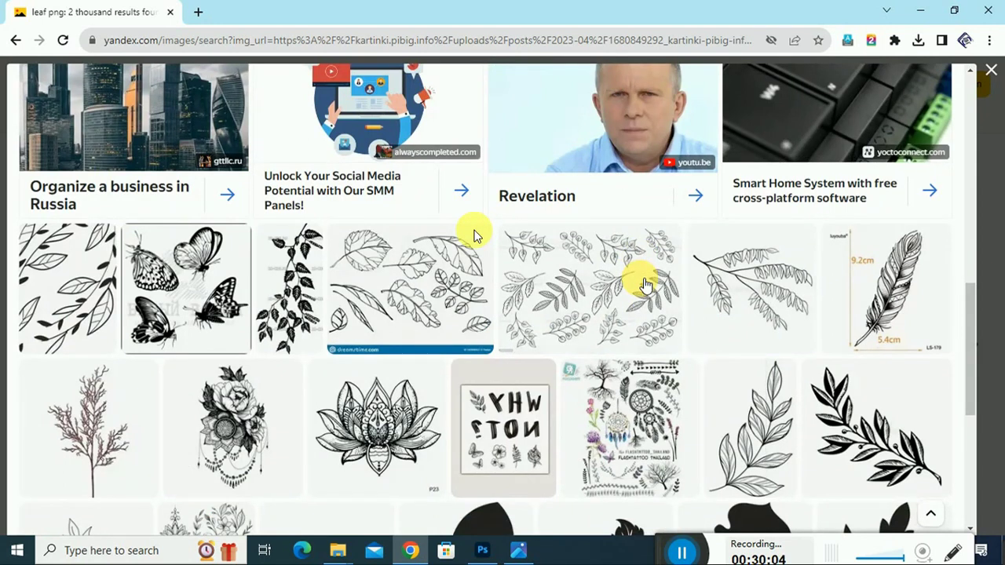
pyautogui.scroll(-2, 643, 284)
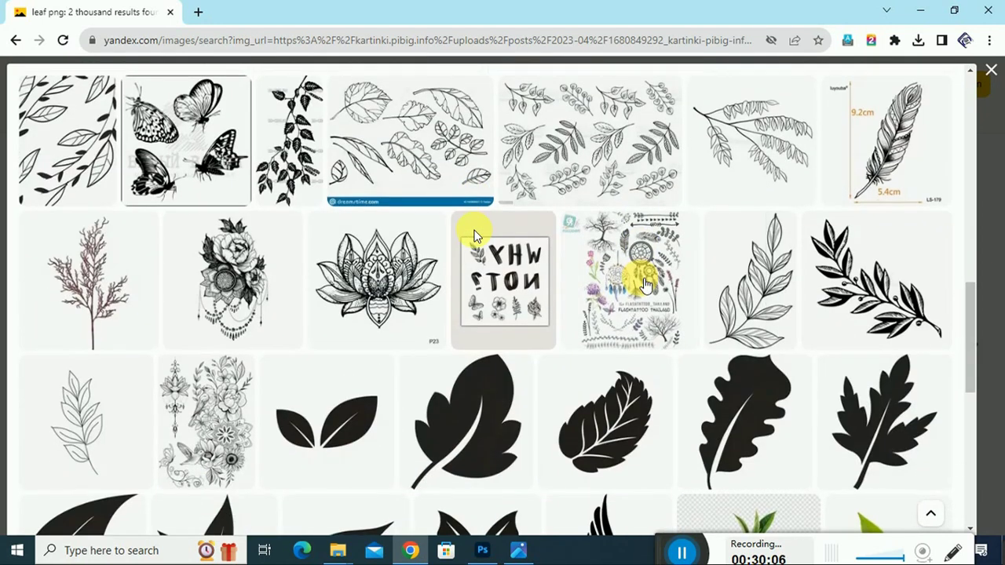
pyautogui.scroll(-4, 643, 284)
pyautogui.scroll(3, 644, 281)
pyautogui.click(860, 210)
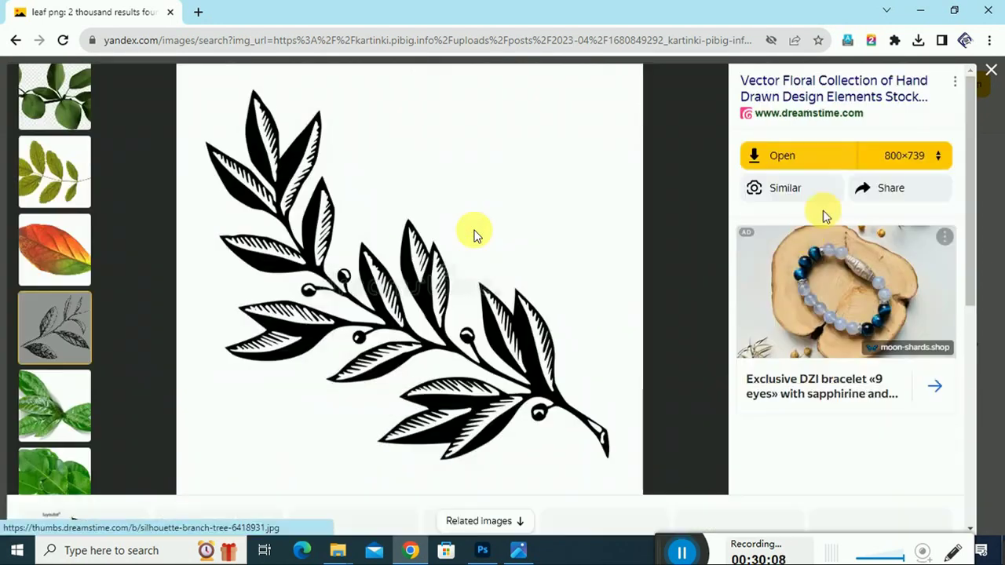
pyautogui.scroll(-3, 562, 318)
pyautogui.scroll(-3, 562, 314)
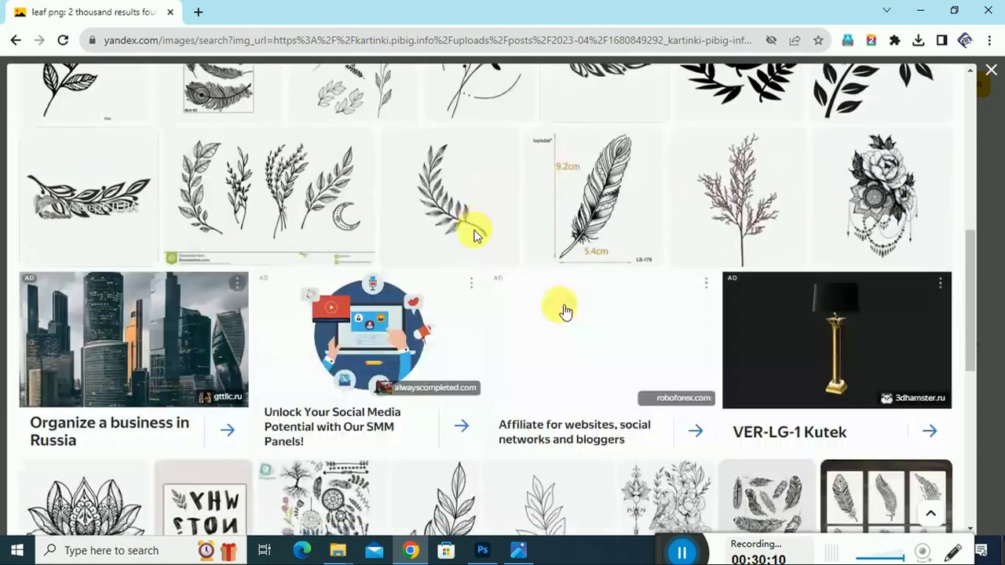
pyautogui.scroll(2, 564, 310)
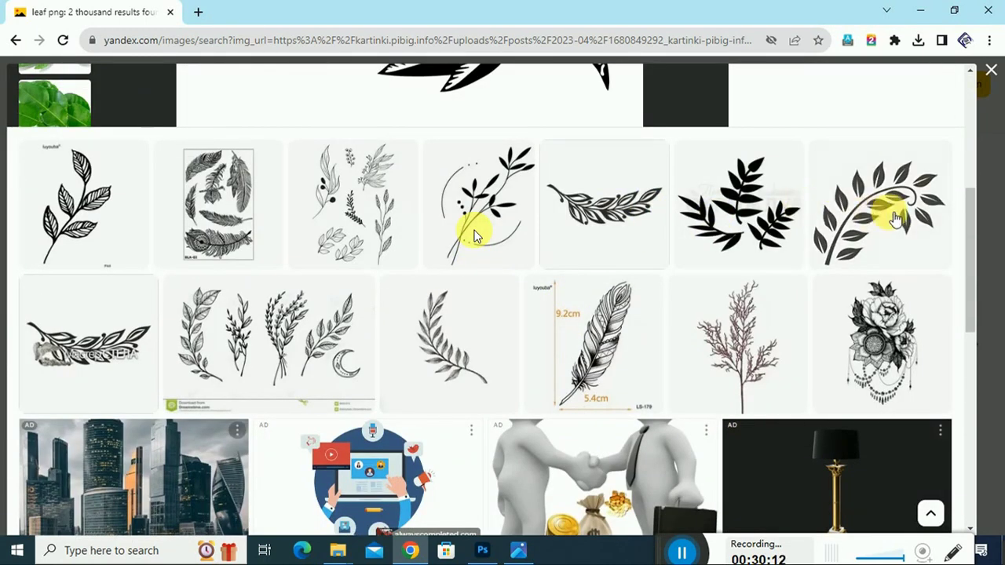
# Step: Copy the black leaf-branch sketch image and return to Photoshop
pyautogui.click(212, 342)
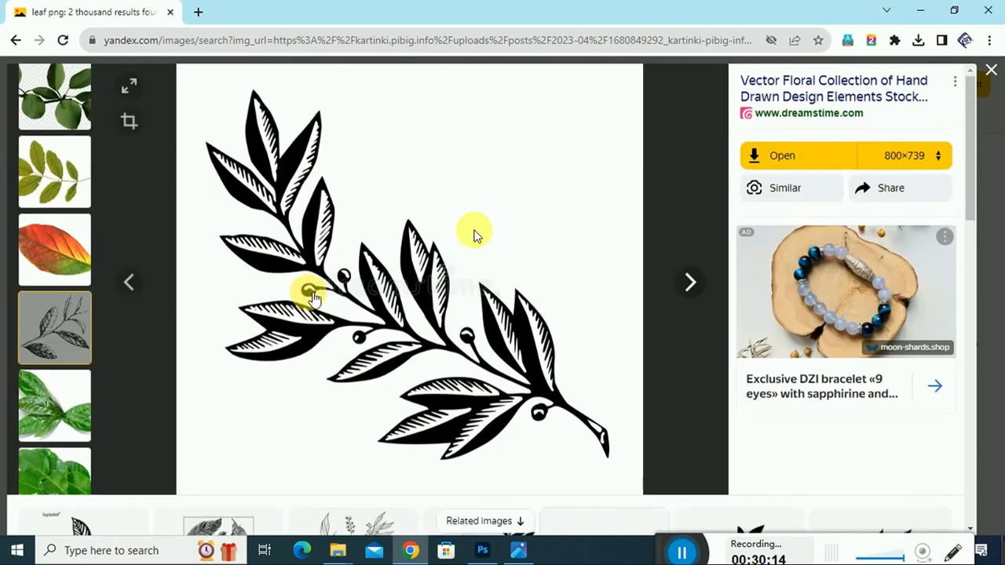
pyautogui.scroll(-5, 321, 299)
pyautogui.scroll(-2, 318, 295)
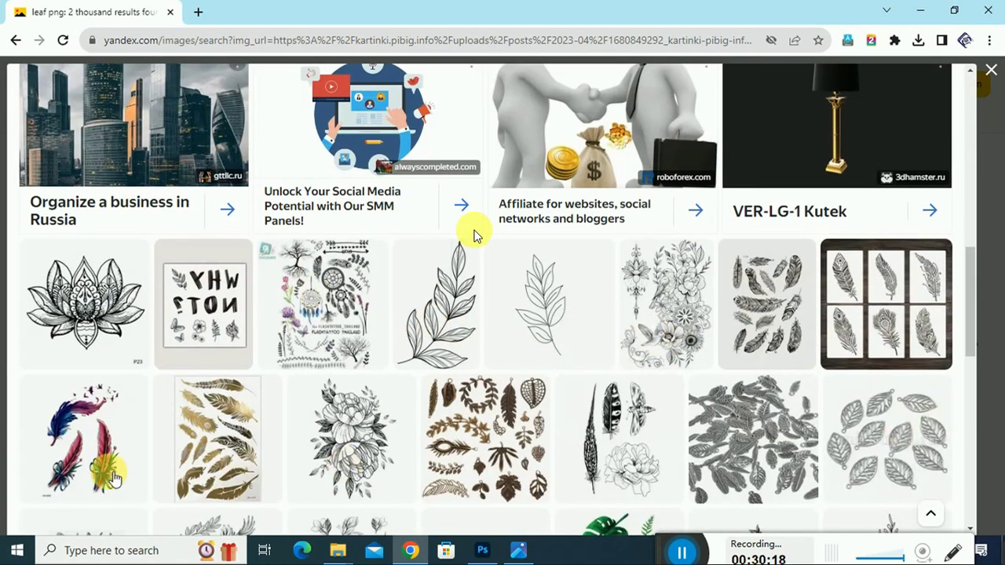
pyautogui.scroll(2, 475, 234)
pyautogui.scroll(2, 475, 234)
pyautogui.scroll(2, 416, 339)
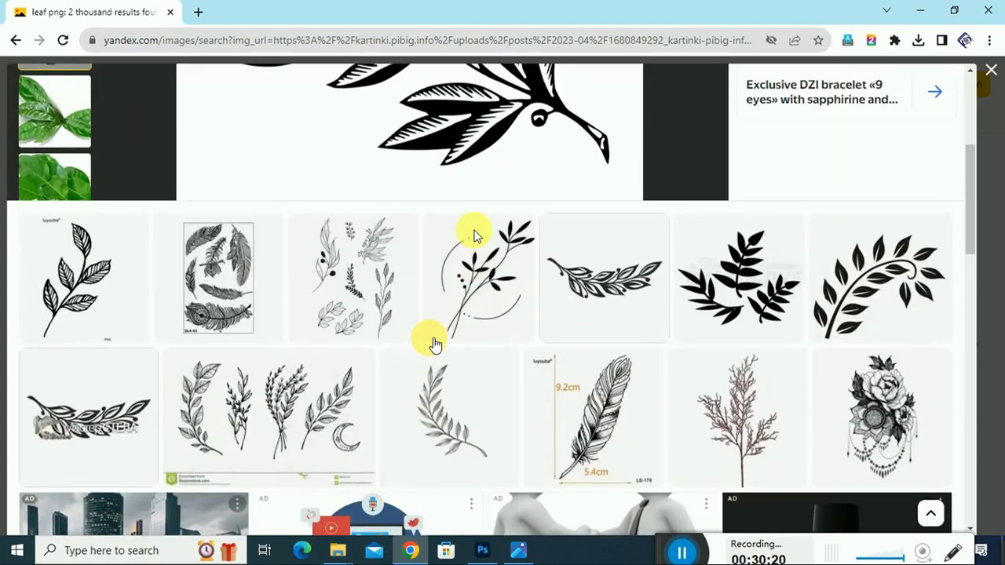
pyautogui.scroll(3, 494, 130)
pyautogui.rightClick(494, 128)
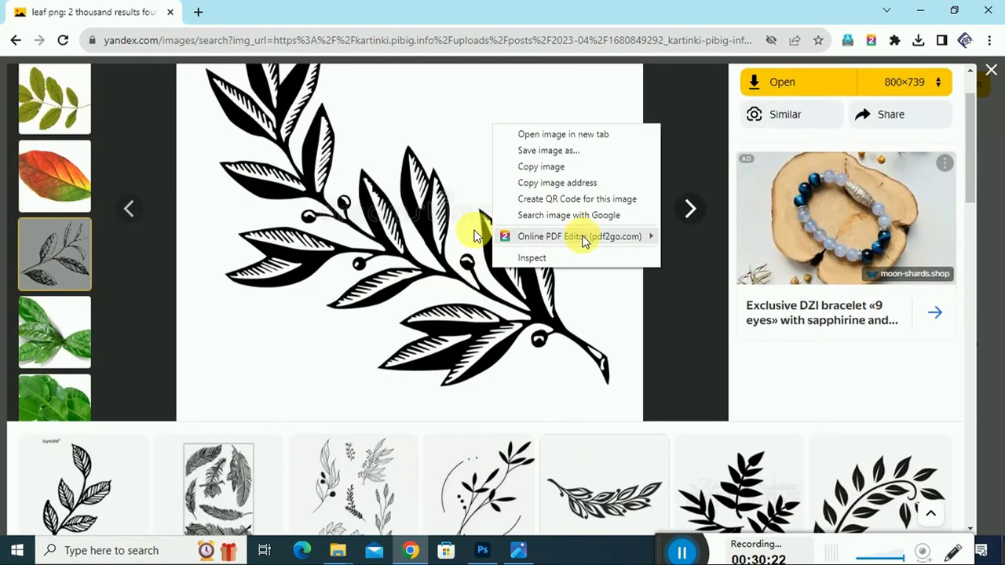
pyautogui.click(579, 165)
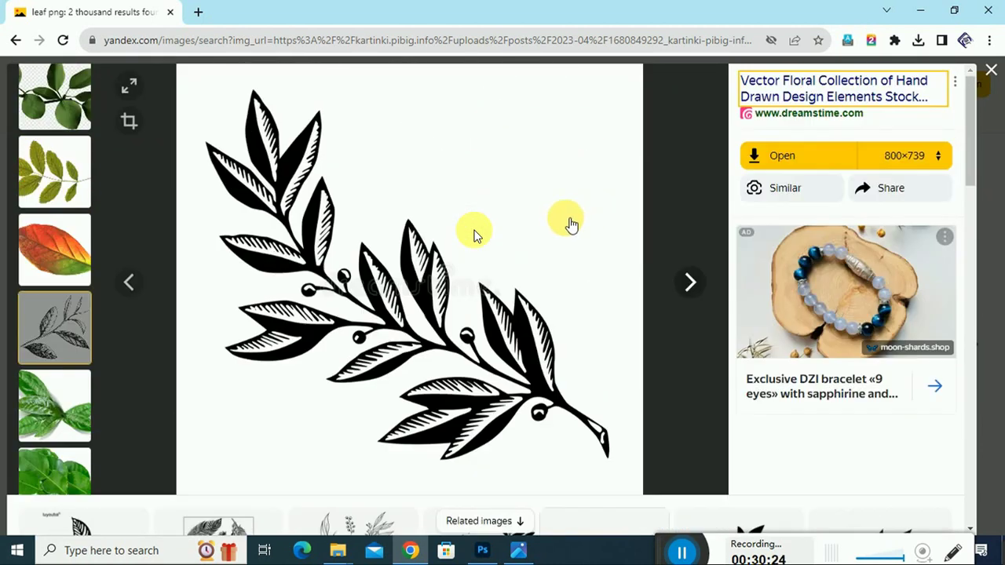
pyautogui.click(482, 551)
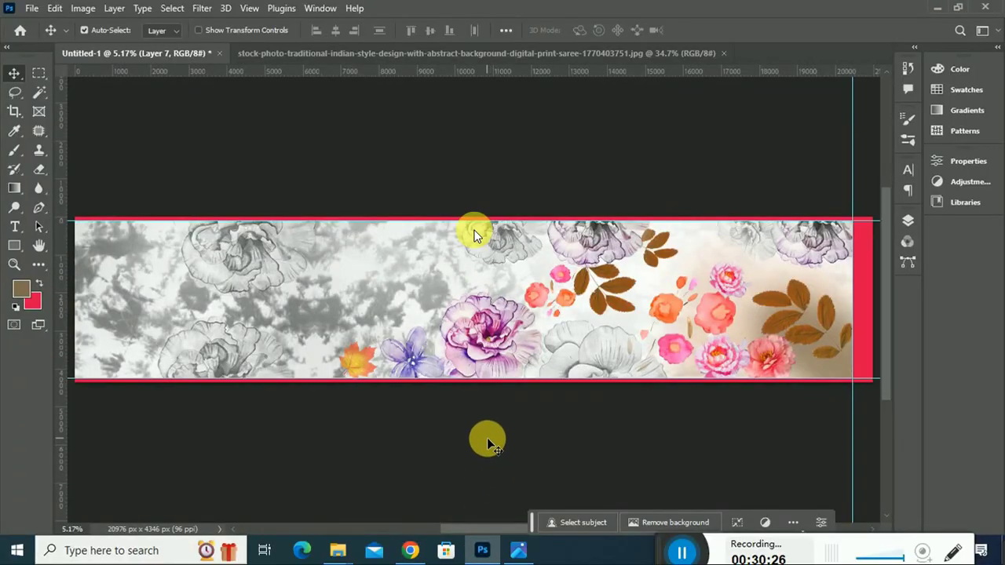
# Step: Paste the leaf sketch, enlarge it slightly and remove its white background
pyautogui.press('ctrl')
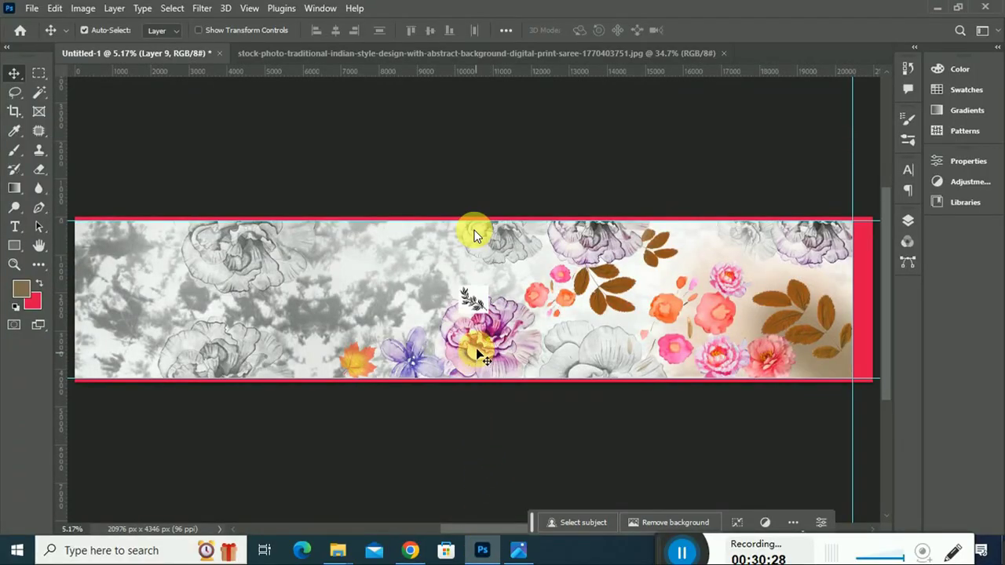
pyautogui.hotkey('ctrl', 't')
pyautogui.moveTo(497, 294); pyautogui.dragTo(517, 269)
pyautogui.press('Return')
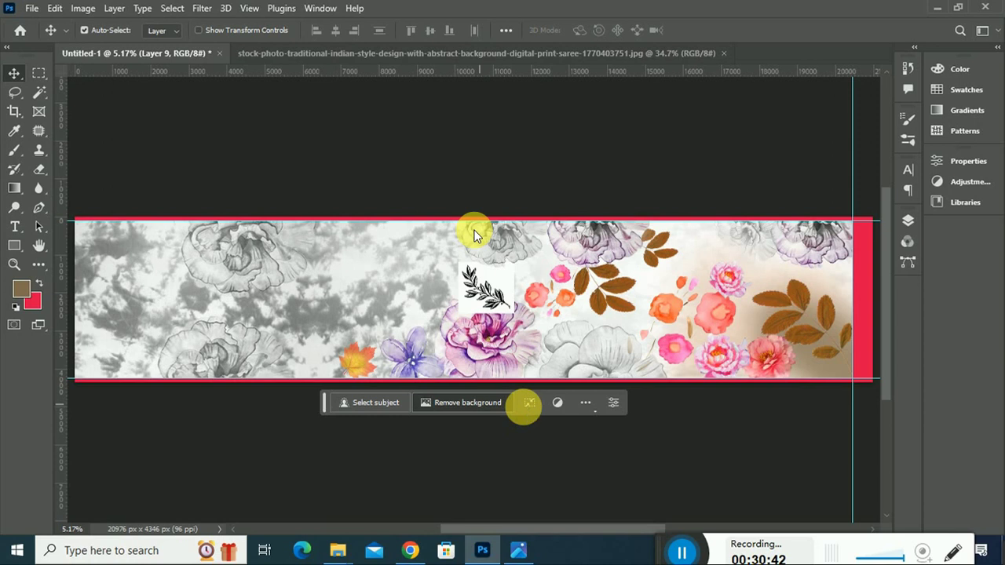
pyautogui.click(530, 403)
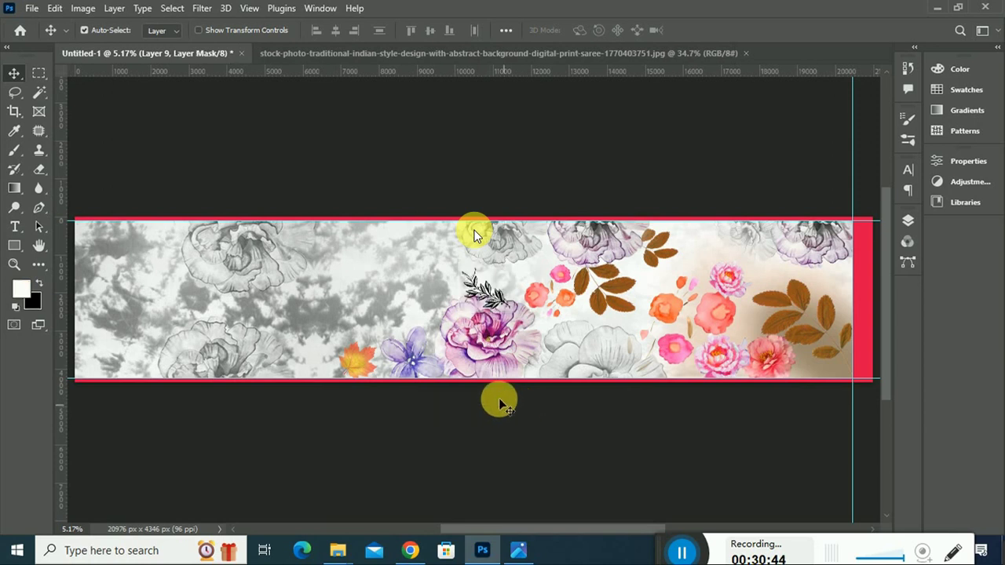
# Step: Place the sprig above the right-hand brown leaves, rotated about -92° and scaled to 63.39%
pyautogui.hotkey('ctrl', 't')
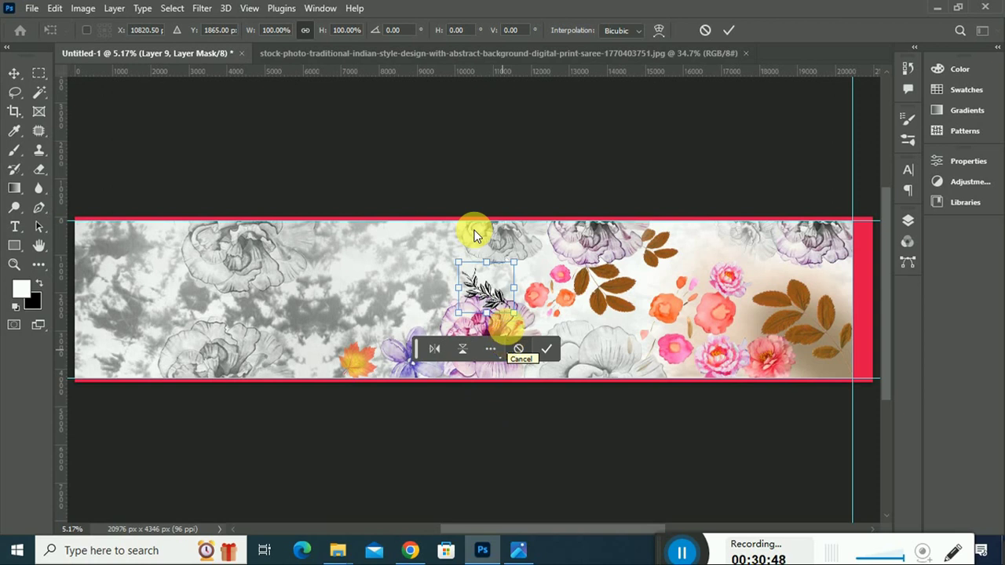
pyautogui.moveTo(483, 292)
pyautogui.mouseDown()
pyautogui.moveTo(762, 299)
pyautogui.moveTo(798, 329)
pyautogui.mouseUp()
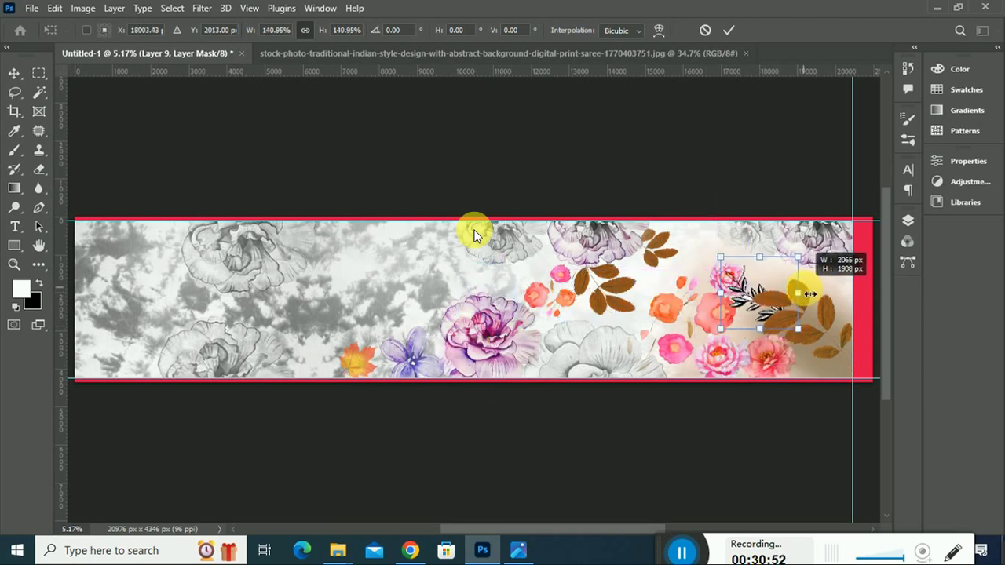
pyautogui.hotkey('ctrl', 'z')
pyautogui.moveTo(798, 334)
pyautogui.mouseDown()
pyautogui.moveTo(773, 232)
pyautogui.moveTo(758, 240)
pyautogui.mouseUp()
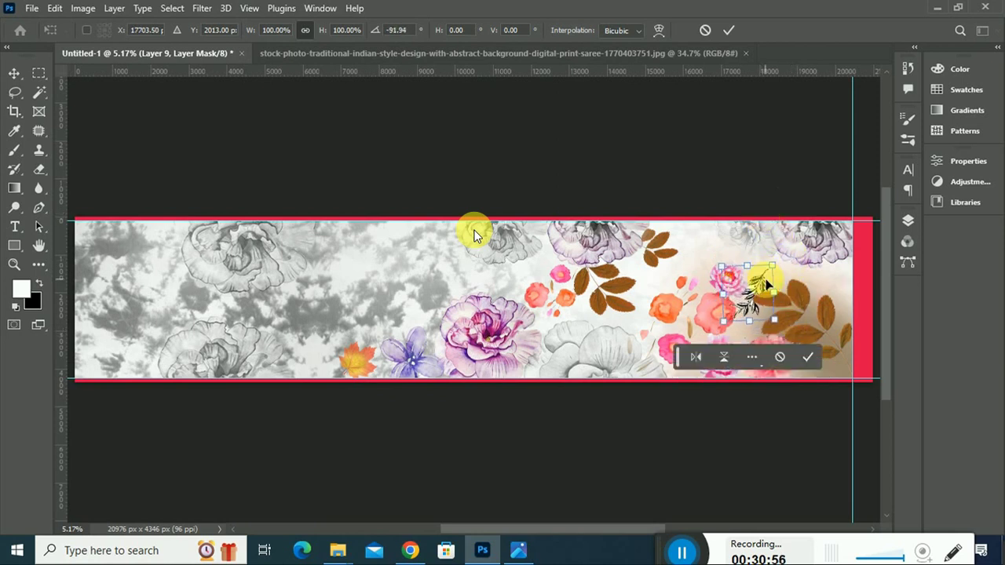
pyautogui.moveTo(768, 284); pyautogui.dragTo(793, 261)
pyautogui.moveTo(752, 311)
pyautogui.mouseDown()
pyautogui.moveTo(765, 276)
pyautogui.moveTo(785, 273)
pyautogui.mouseUp()
pyautogui.press('Return')
pyautogui.scroll(3, 785, 271)
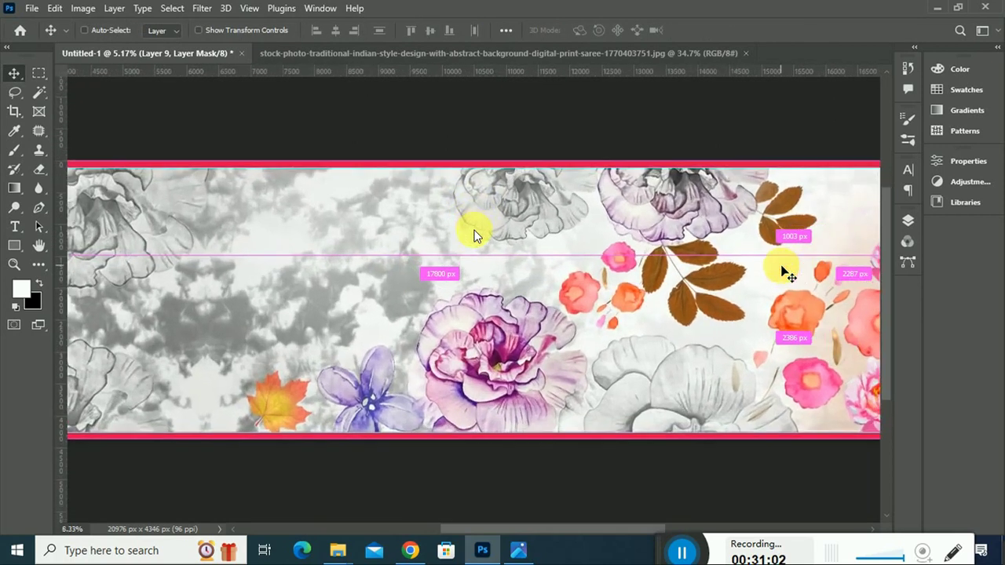
# Step: Set the sprig's Layer 9 to Darker Color blending at 70% opacity, then fit the banner on screen
pyautogui.moveTo(602, 528); pyautogui.dragTo(746, 534)
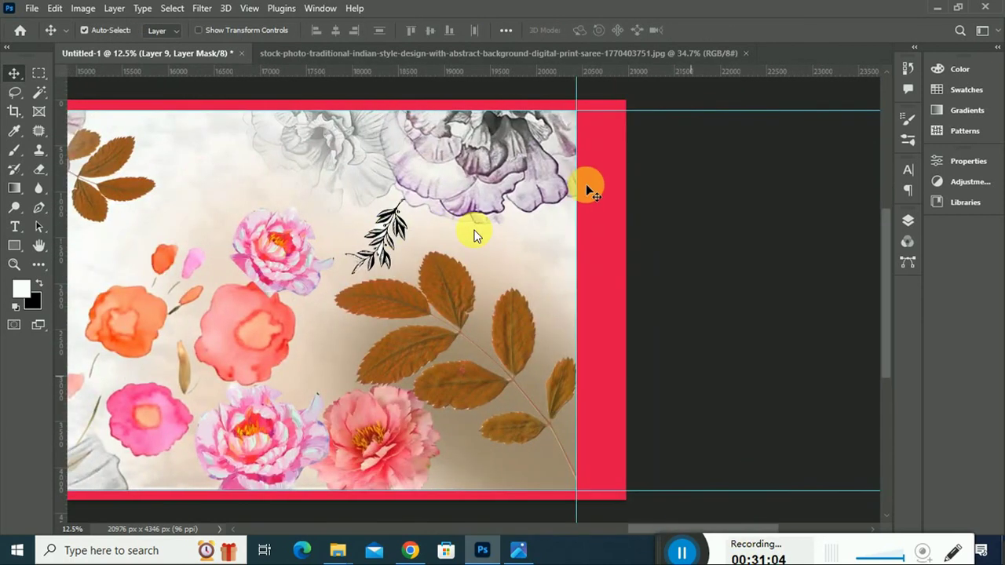
pyautogui.scroll(2, 584, 172)
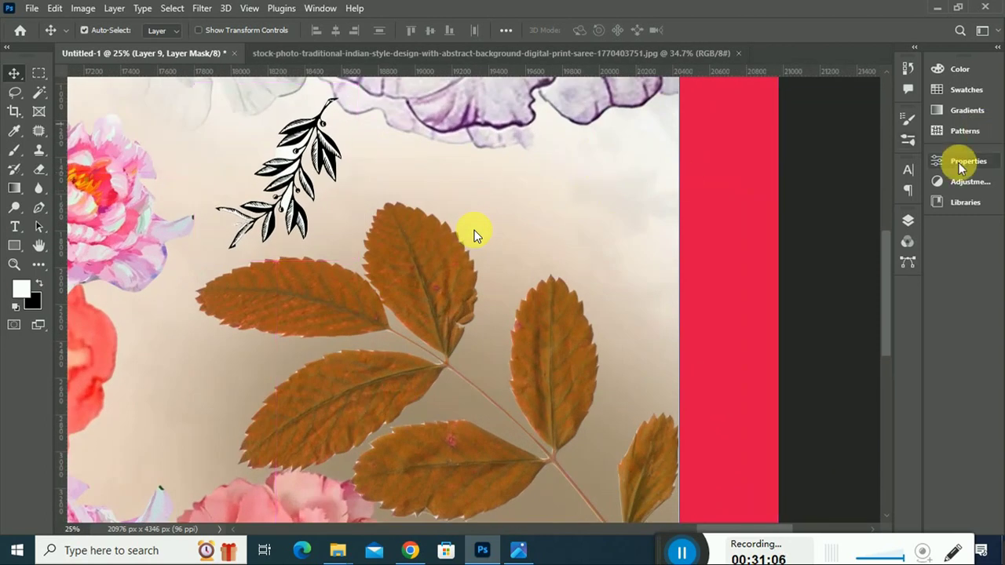
pyautogui.click(907, 220)
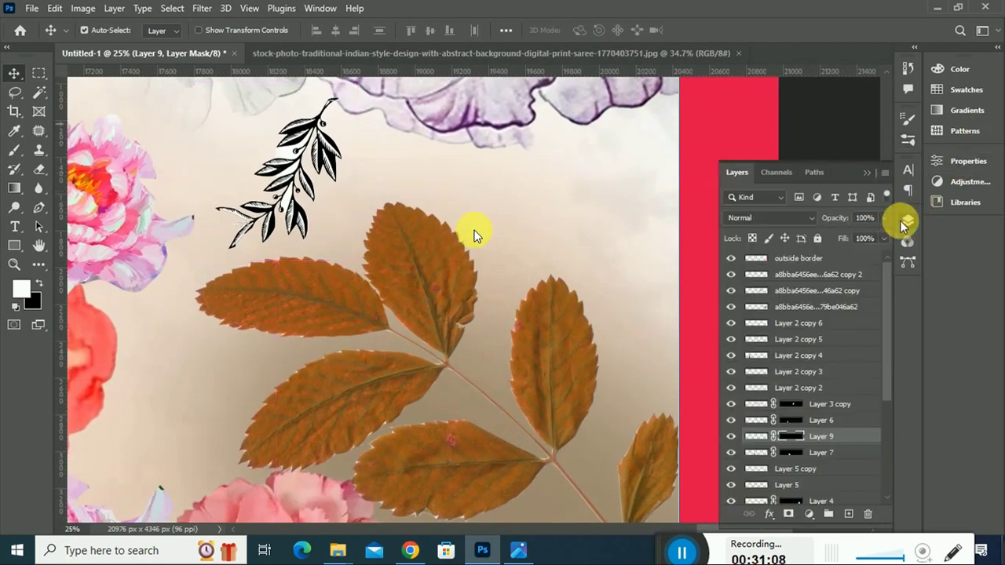
pyautogui.click(803, 218)
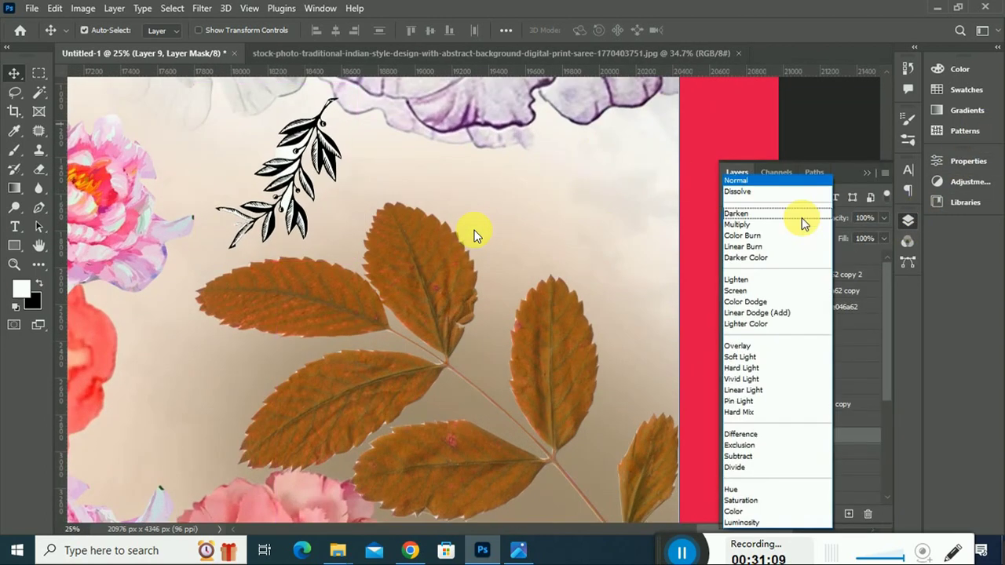
pyautogui.click(764, 267)
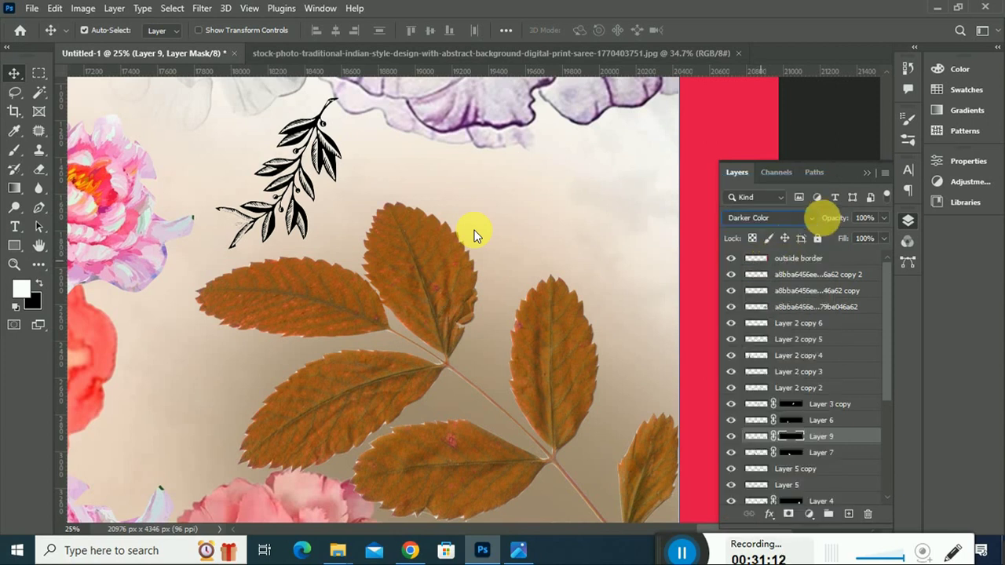
pyautogui.click(878, 222)
pyautogui.write('70')
pyautogui.hotkey('ctrl', '0')
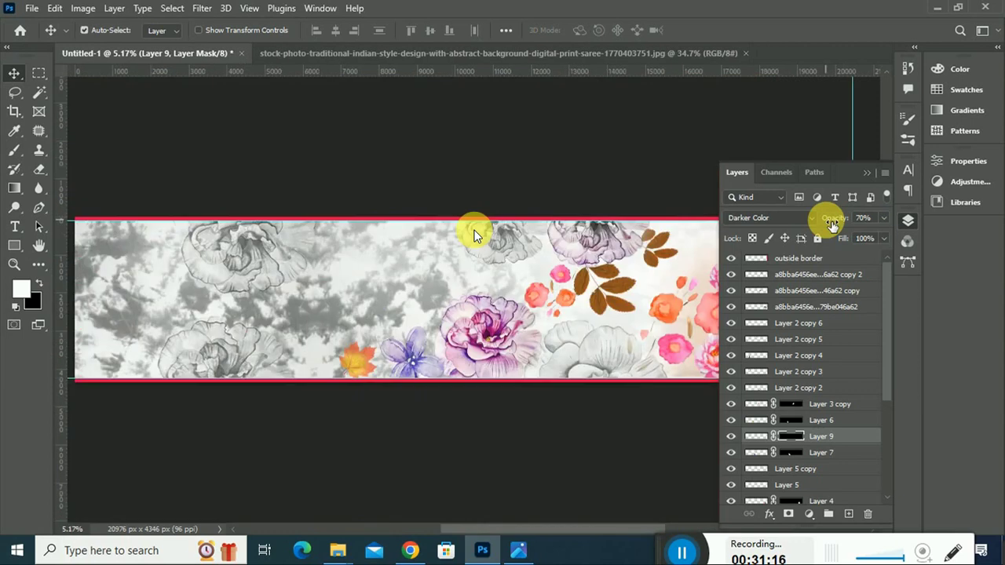
pyautogui.click(867, 173)
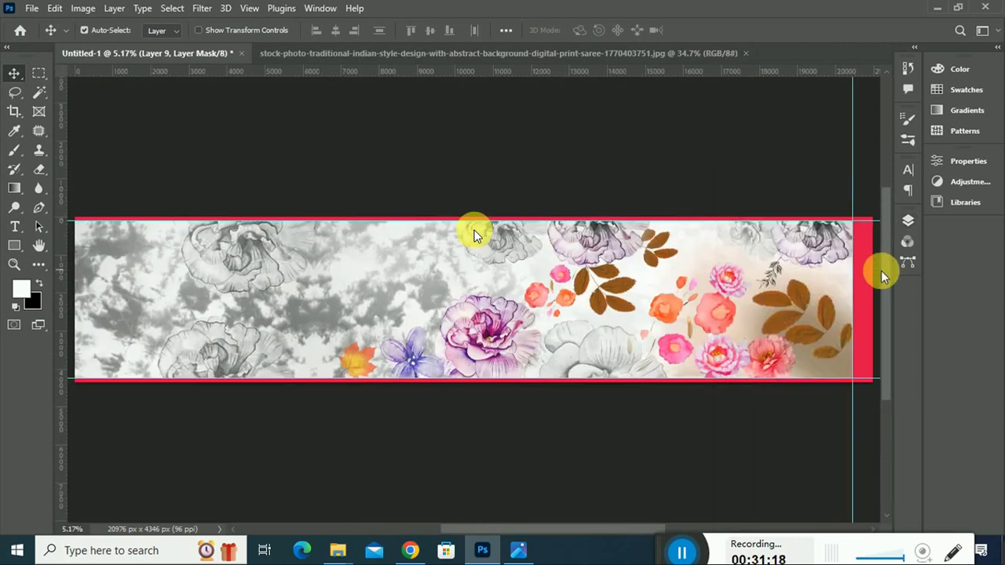